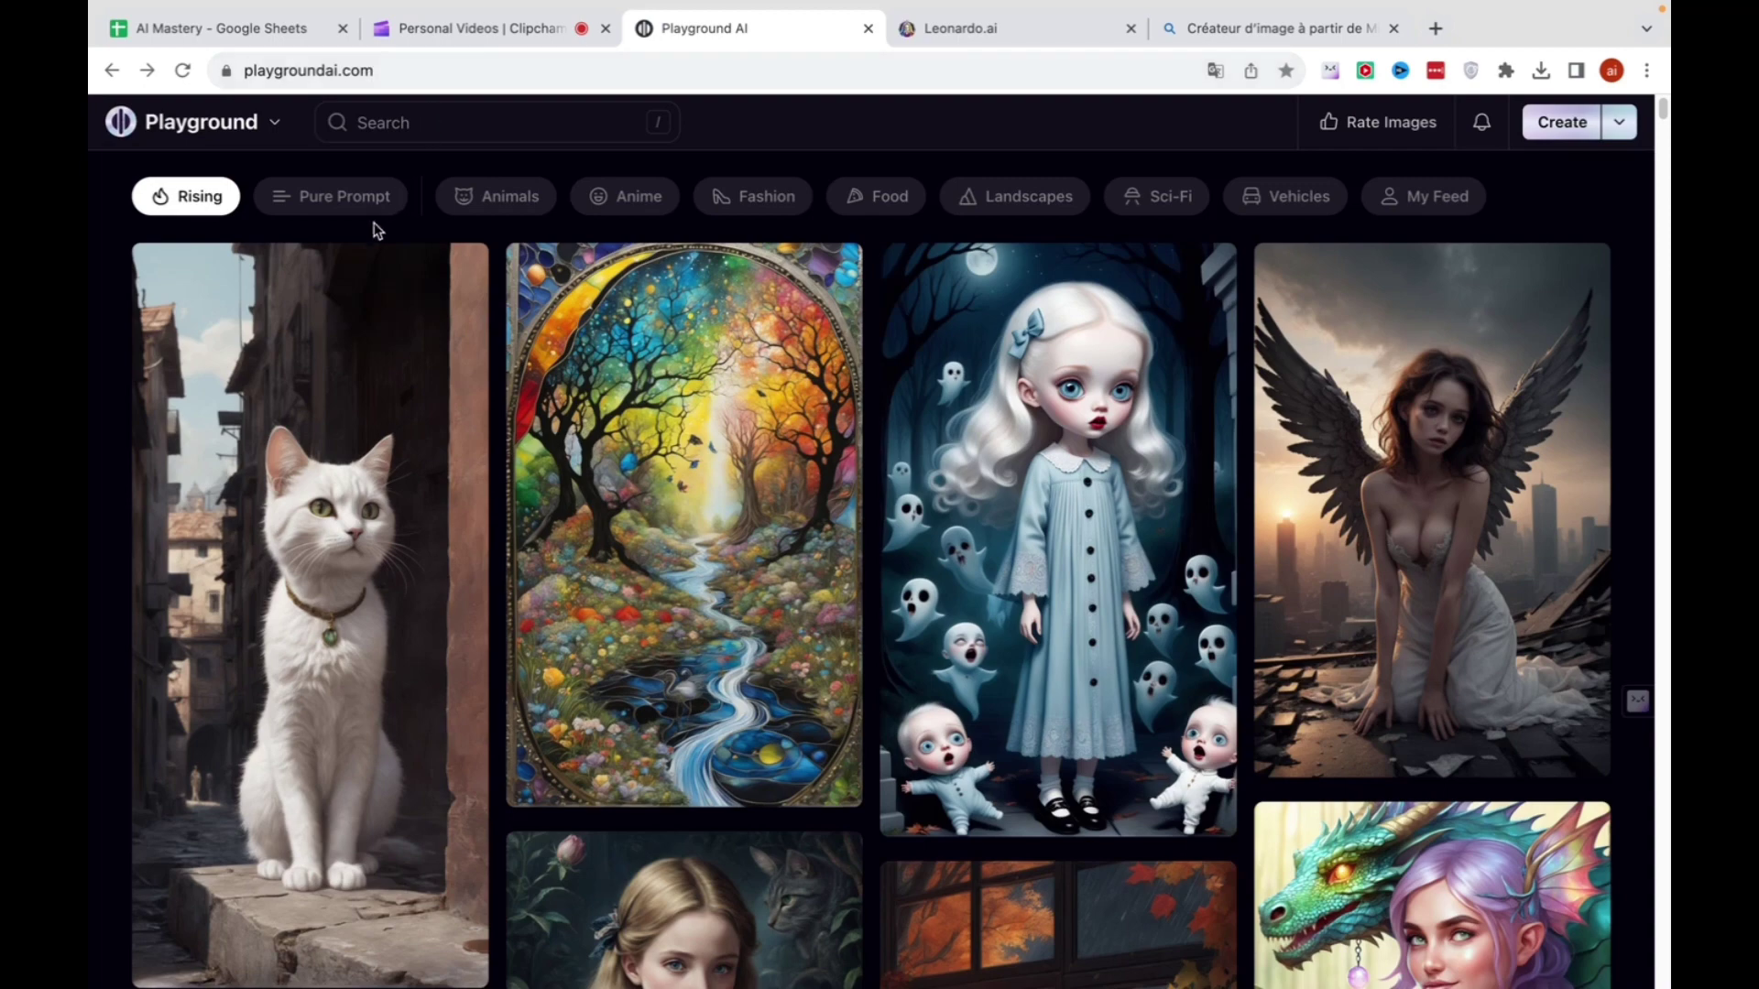
# Open the image of the curly-haired woman in teal sunglasses from the Rising feed and remix it.
pyautogui.scroll(-2, 508, 279)
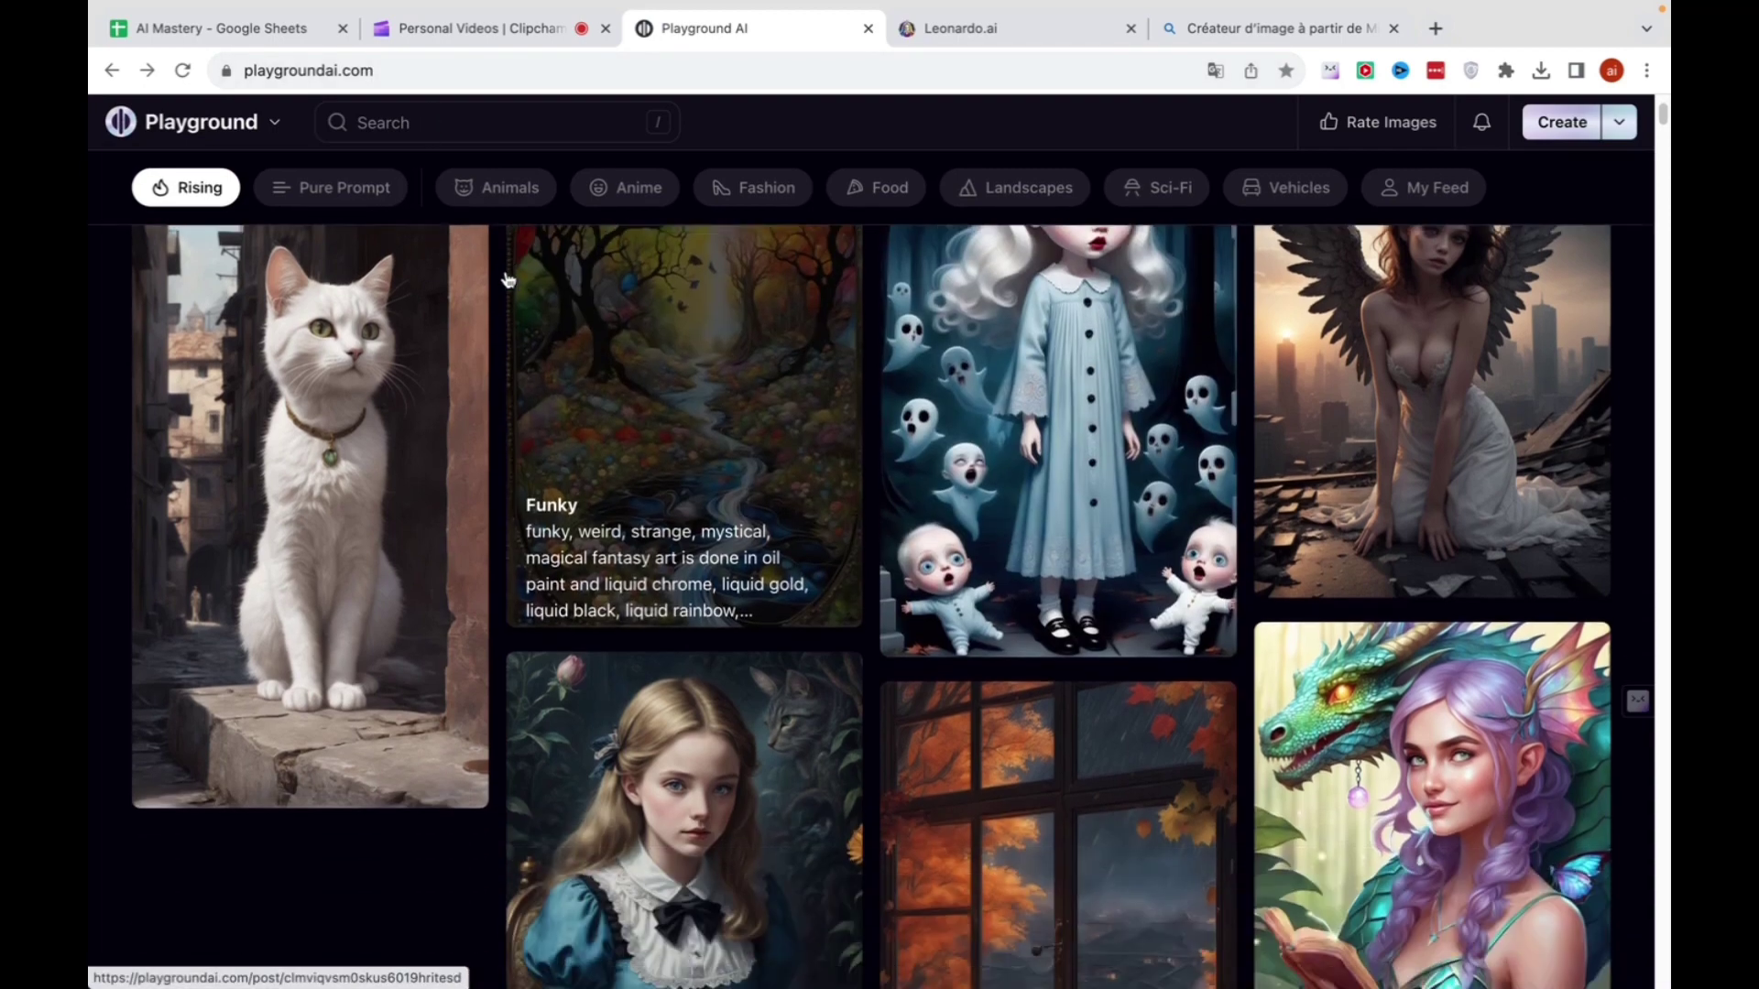
pyautogui.scroll(-7, 508, 279)
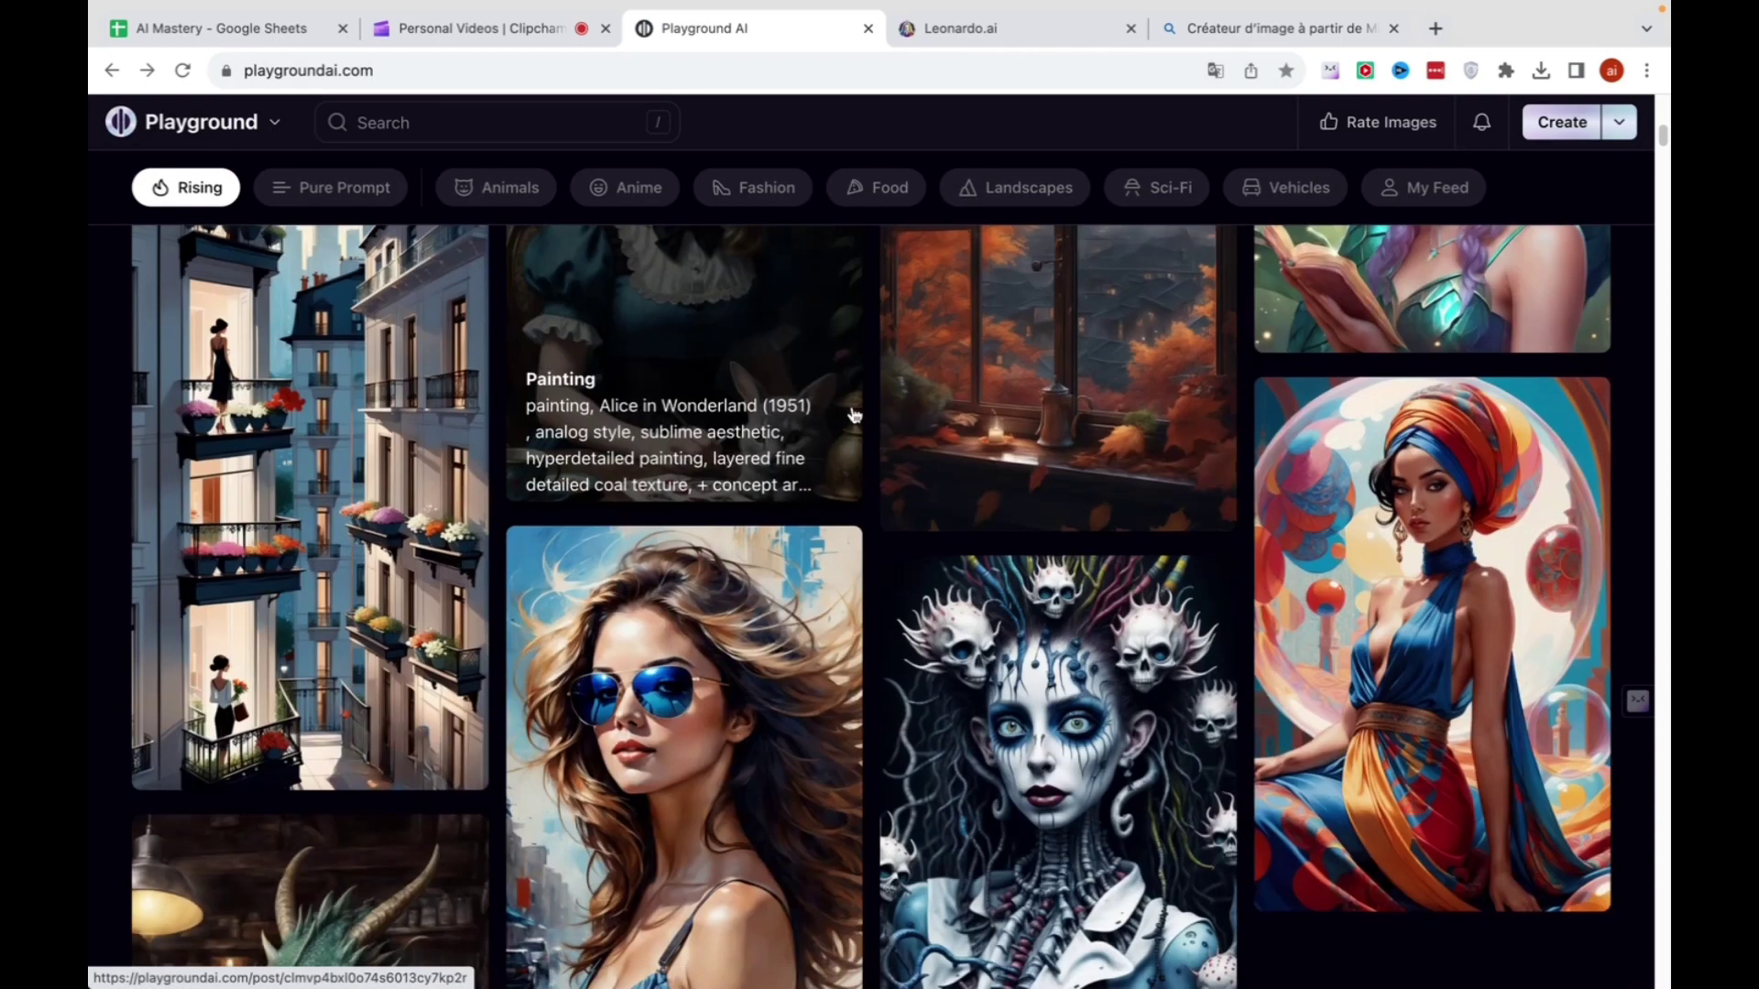
pyautogui.scroll(-15, 1100, 463)
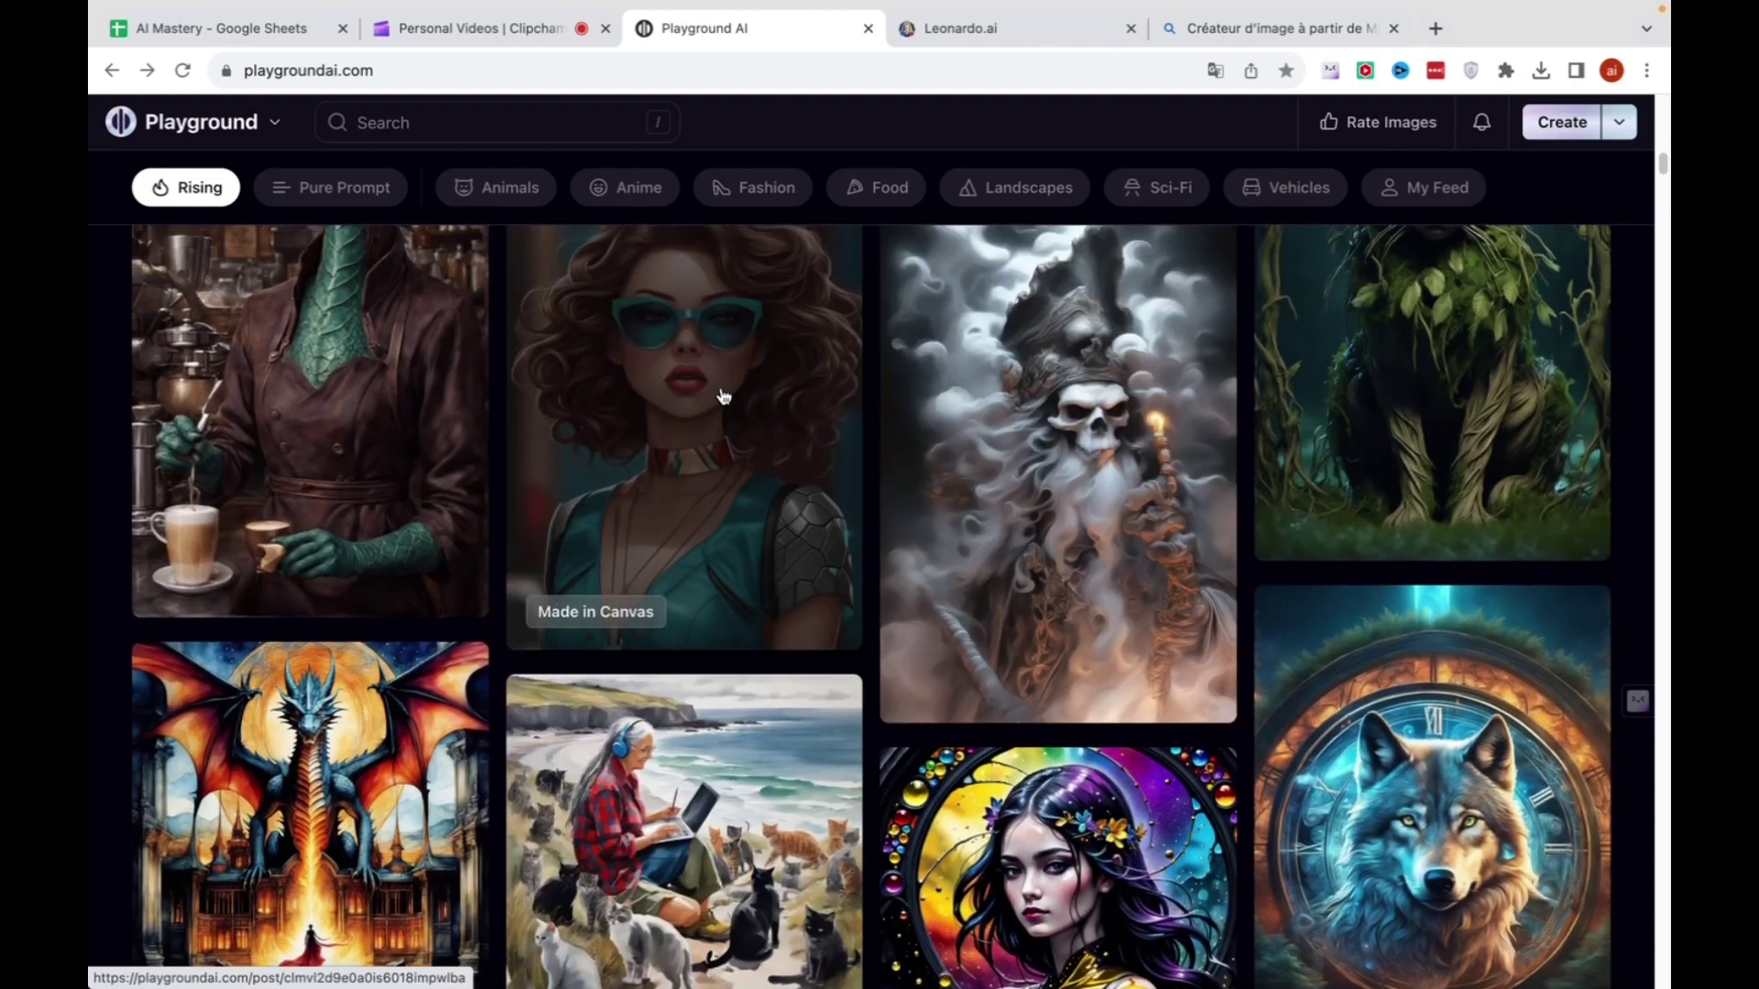
pyautogui.click(722, 392)
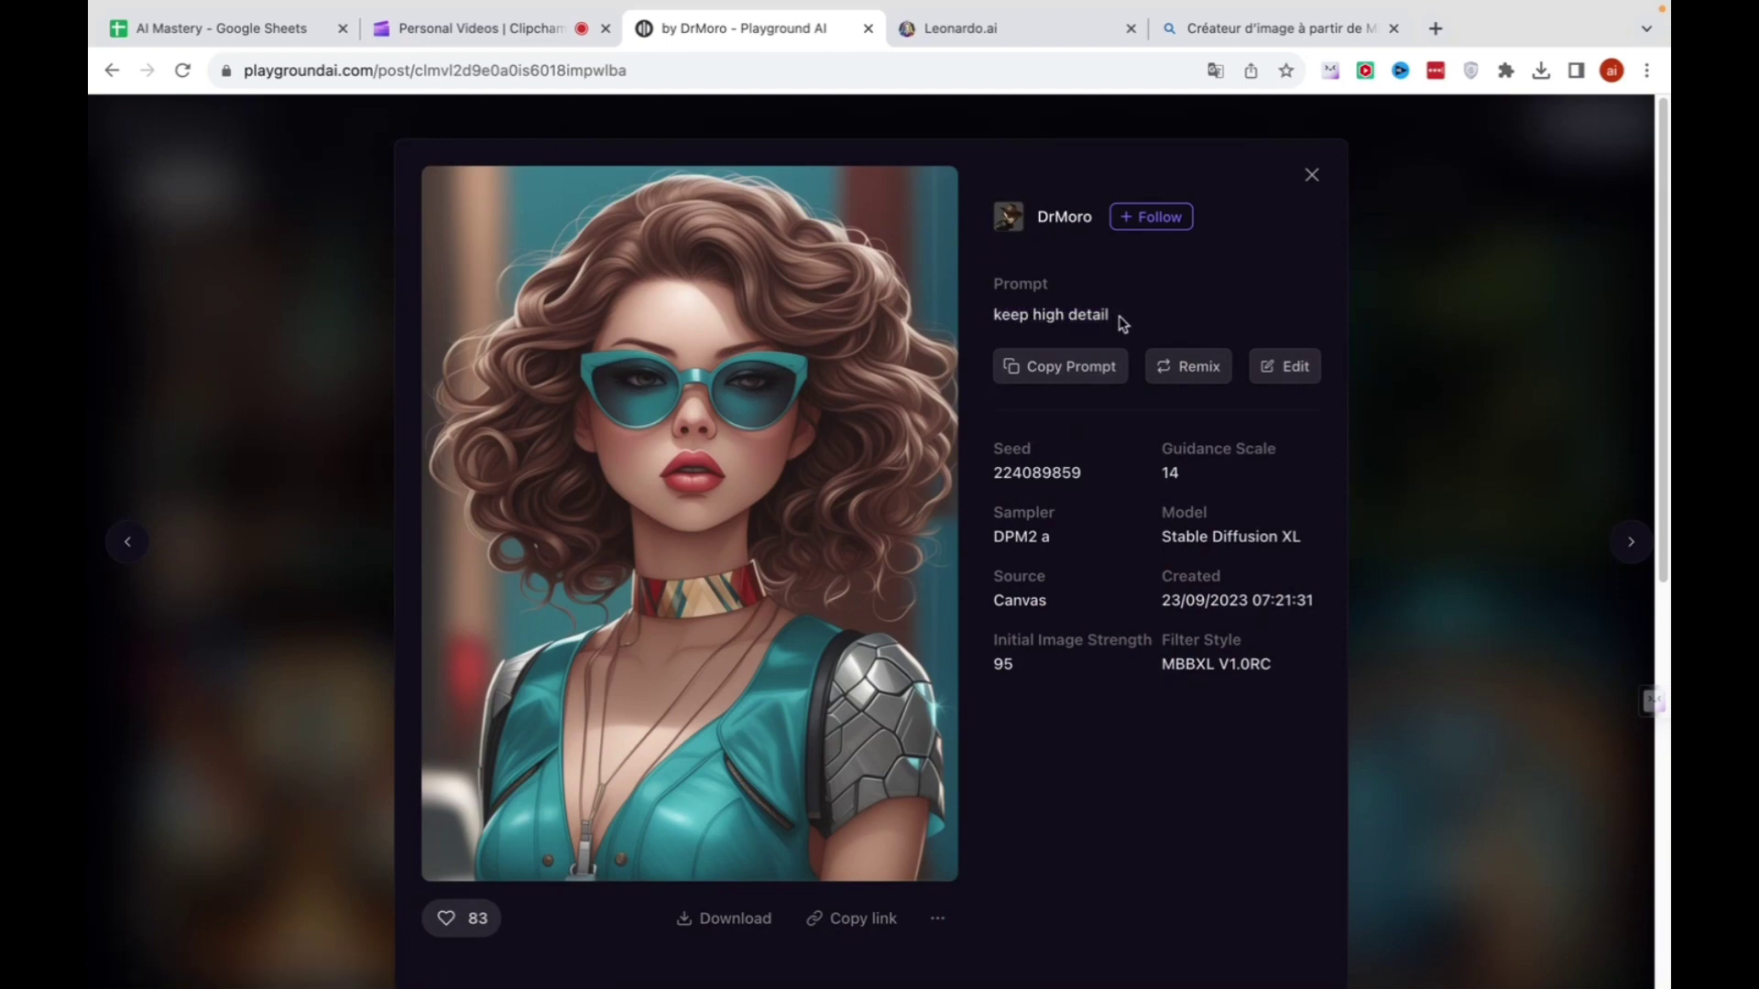
pyautogui.click(1203, 371)
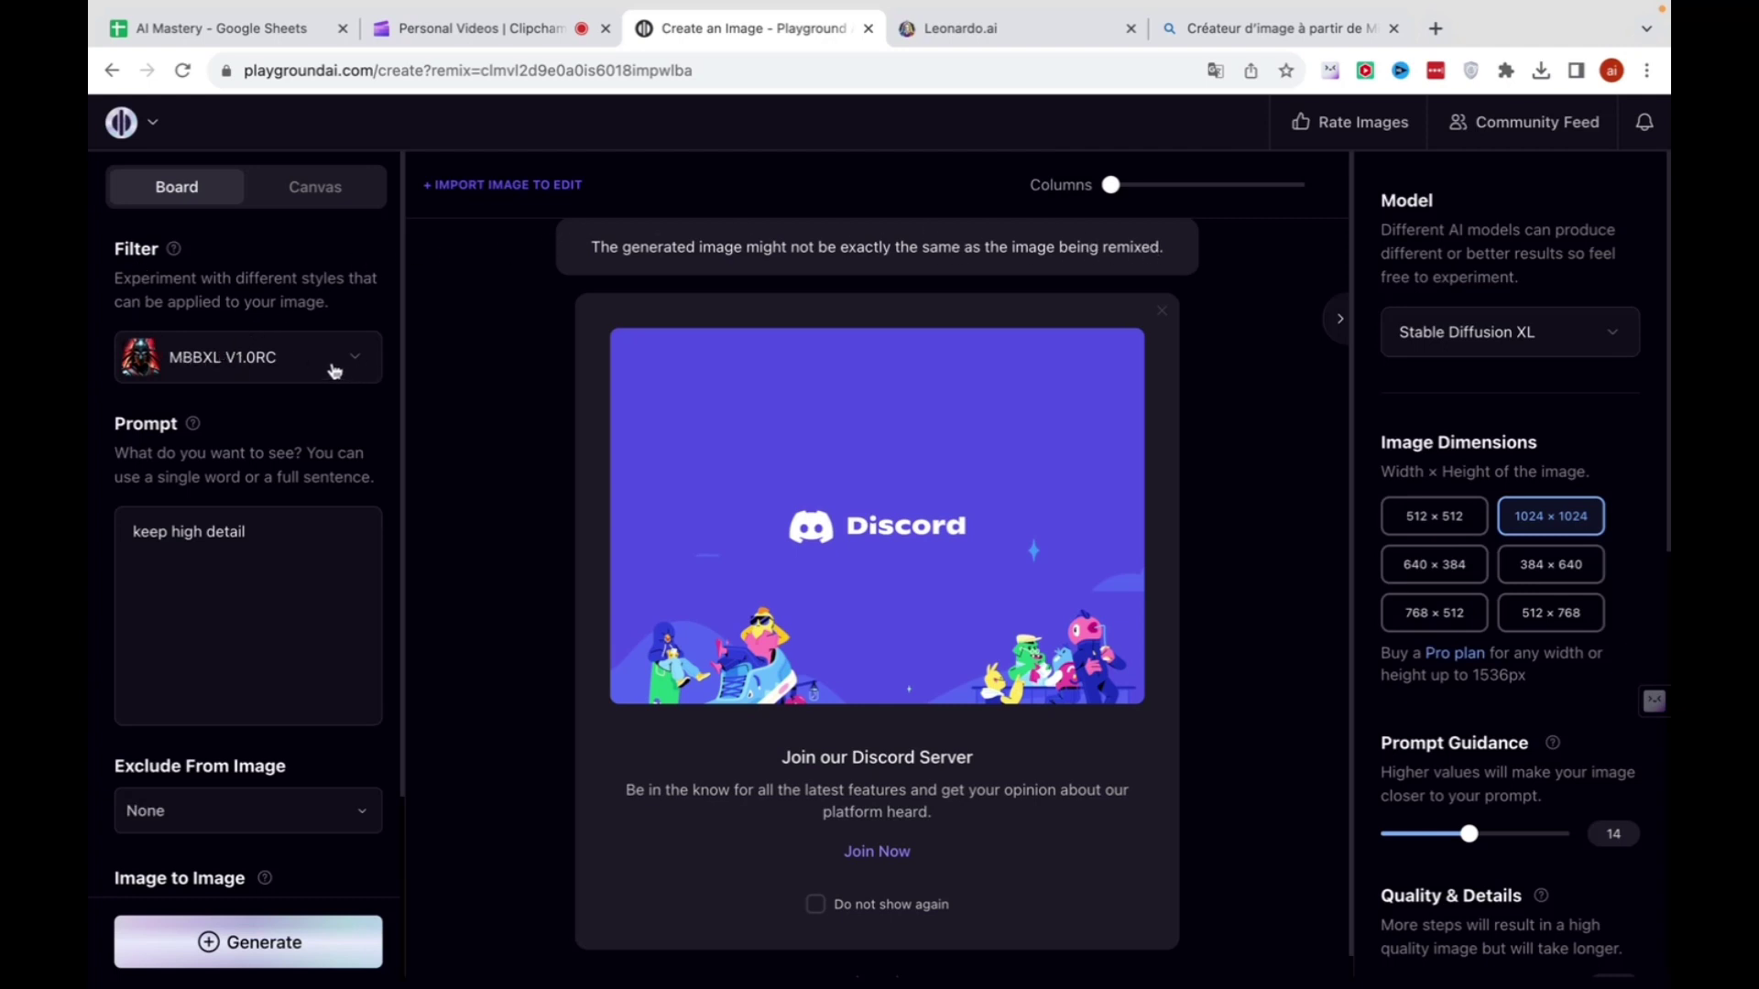
# Choose the MBBXL V1.0RC filter and review the remix's prompt and image-to-image settings.
pyautogui.click(259, 352)
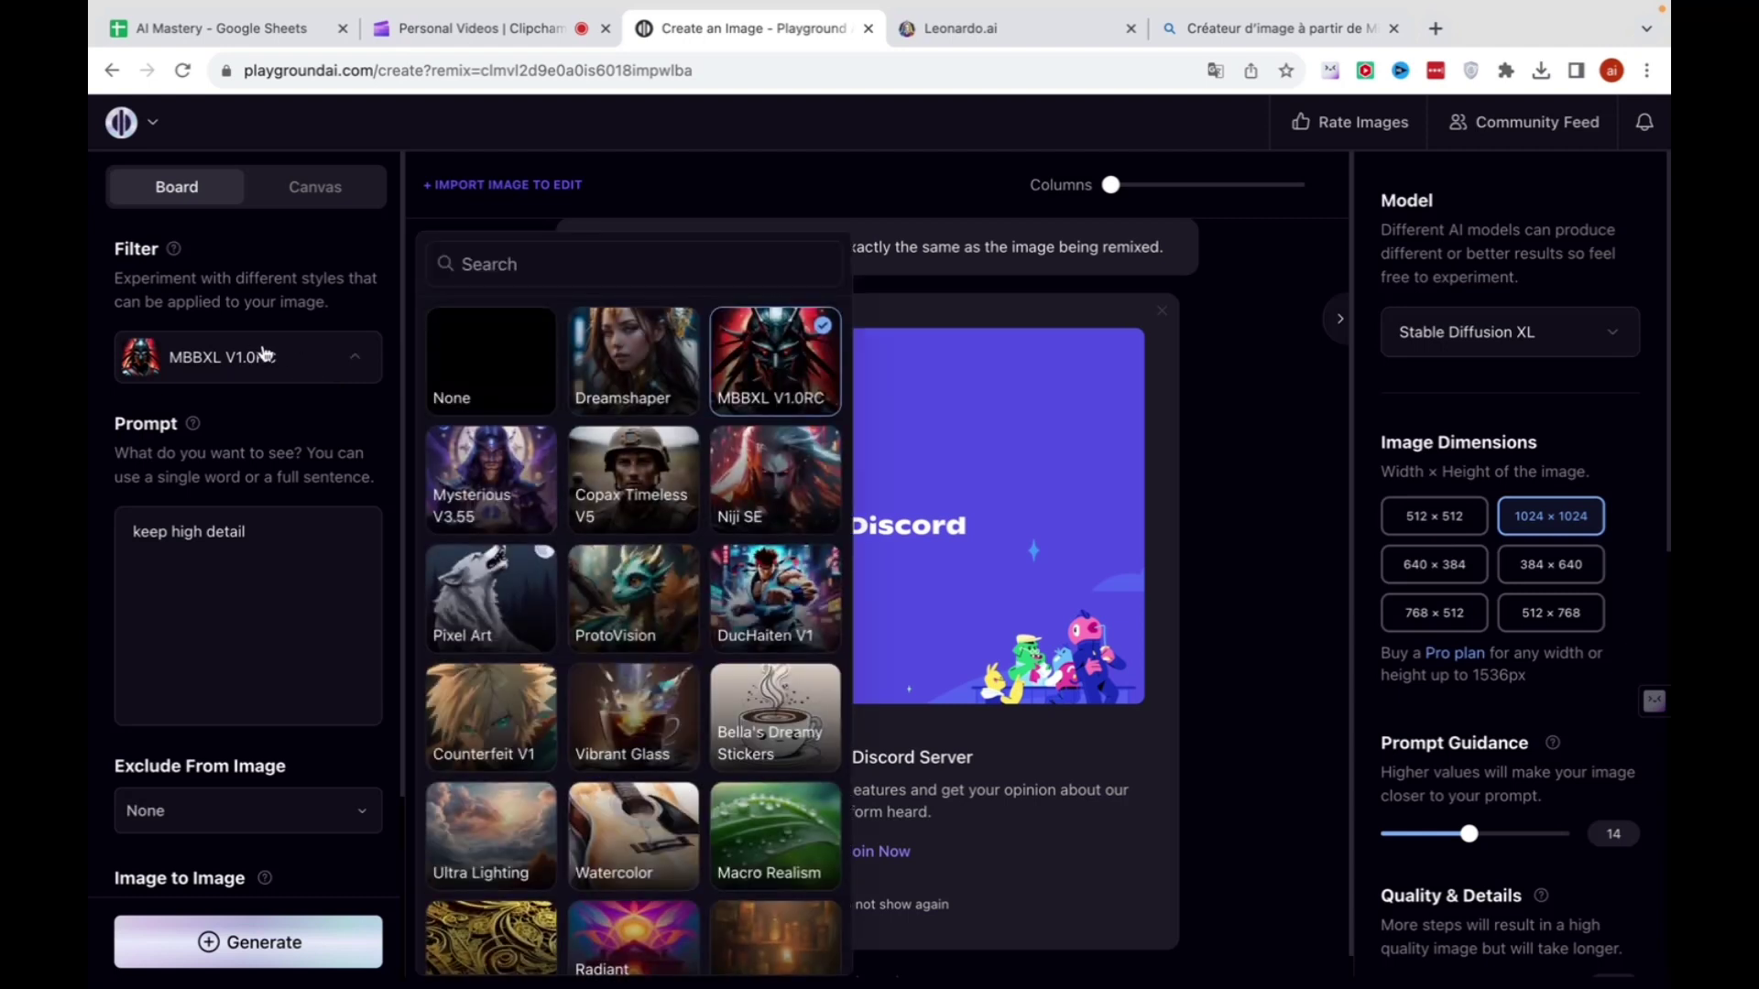
pyautogui.click(802, 371)
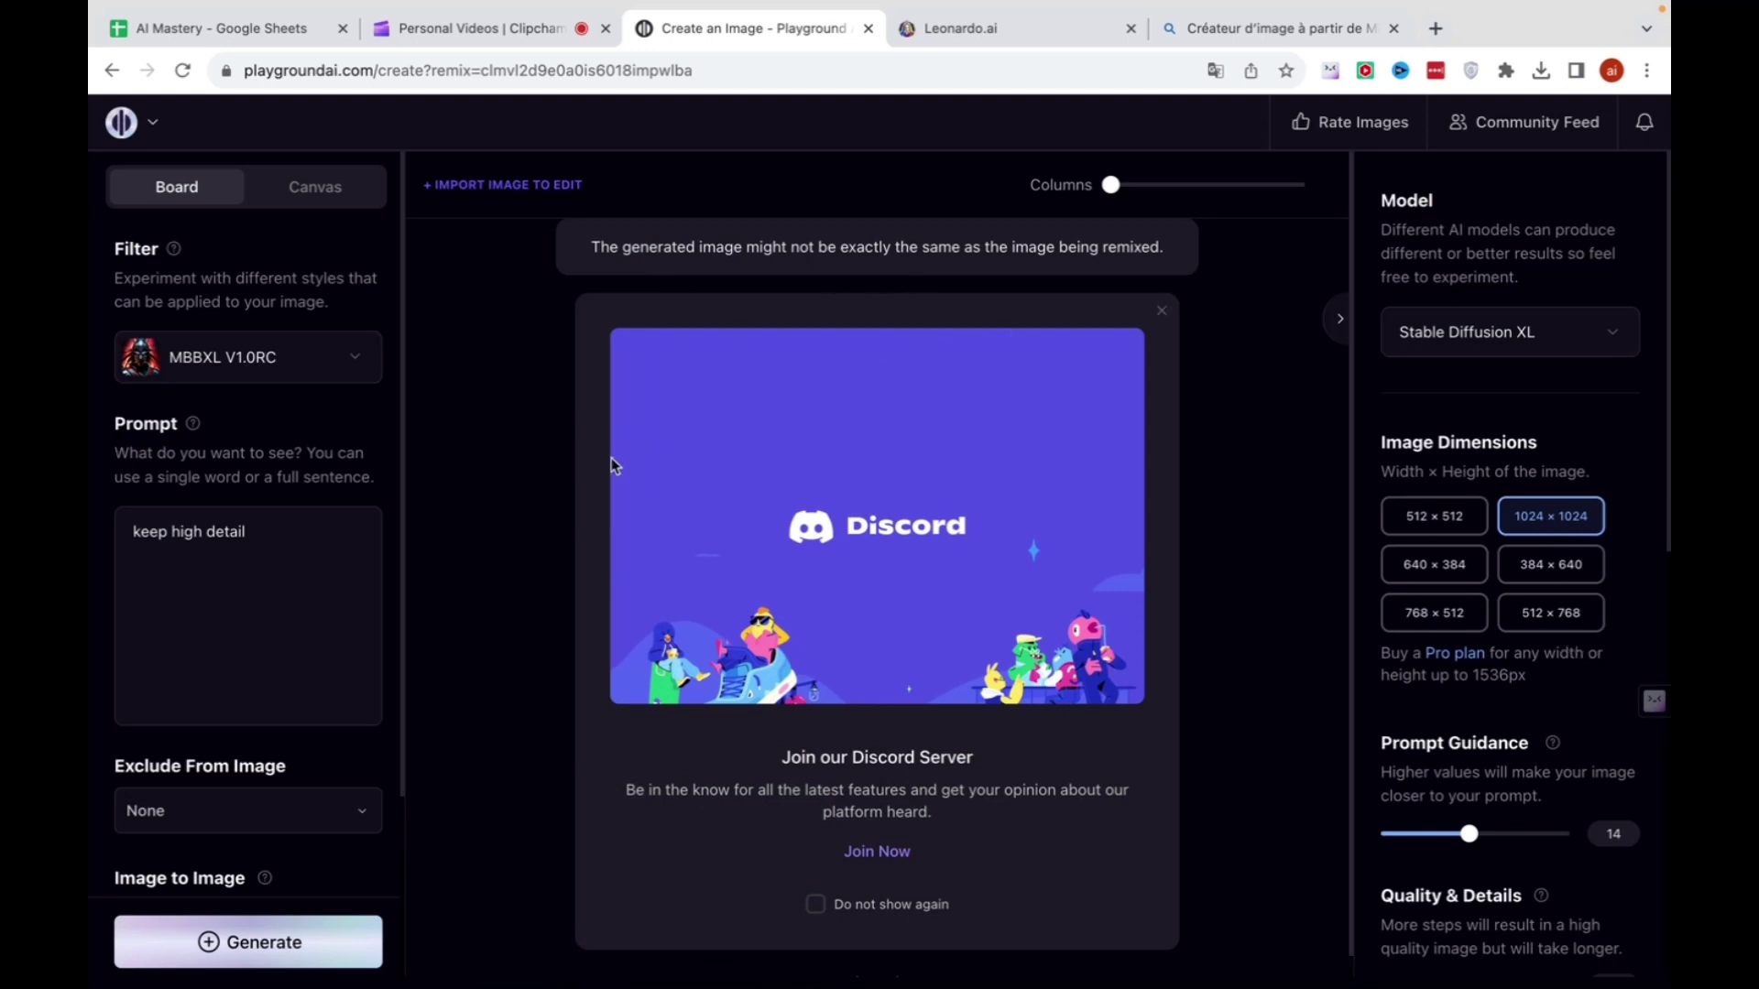
pyautogui.scroll(-3, 204, 676)
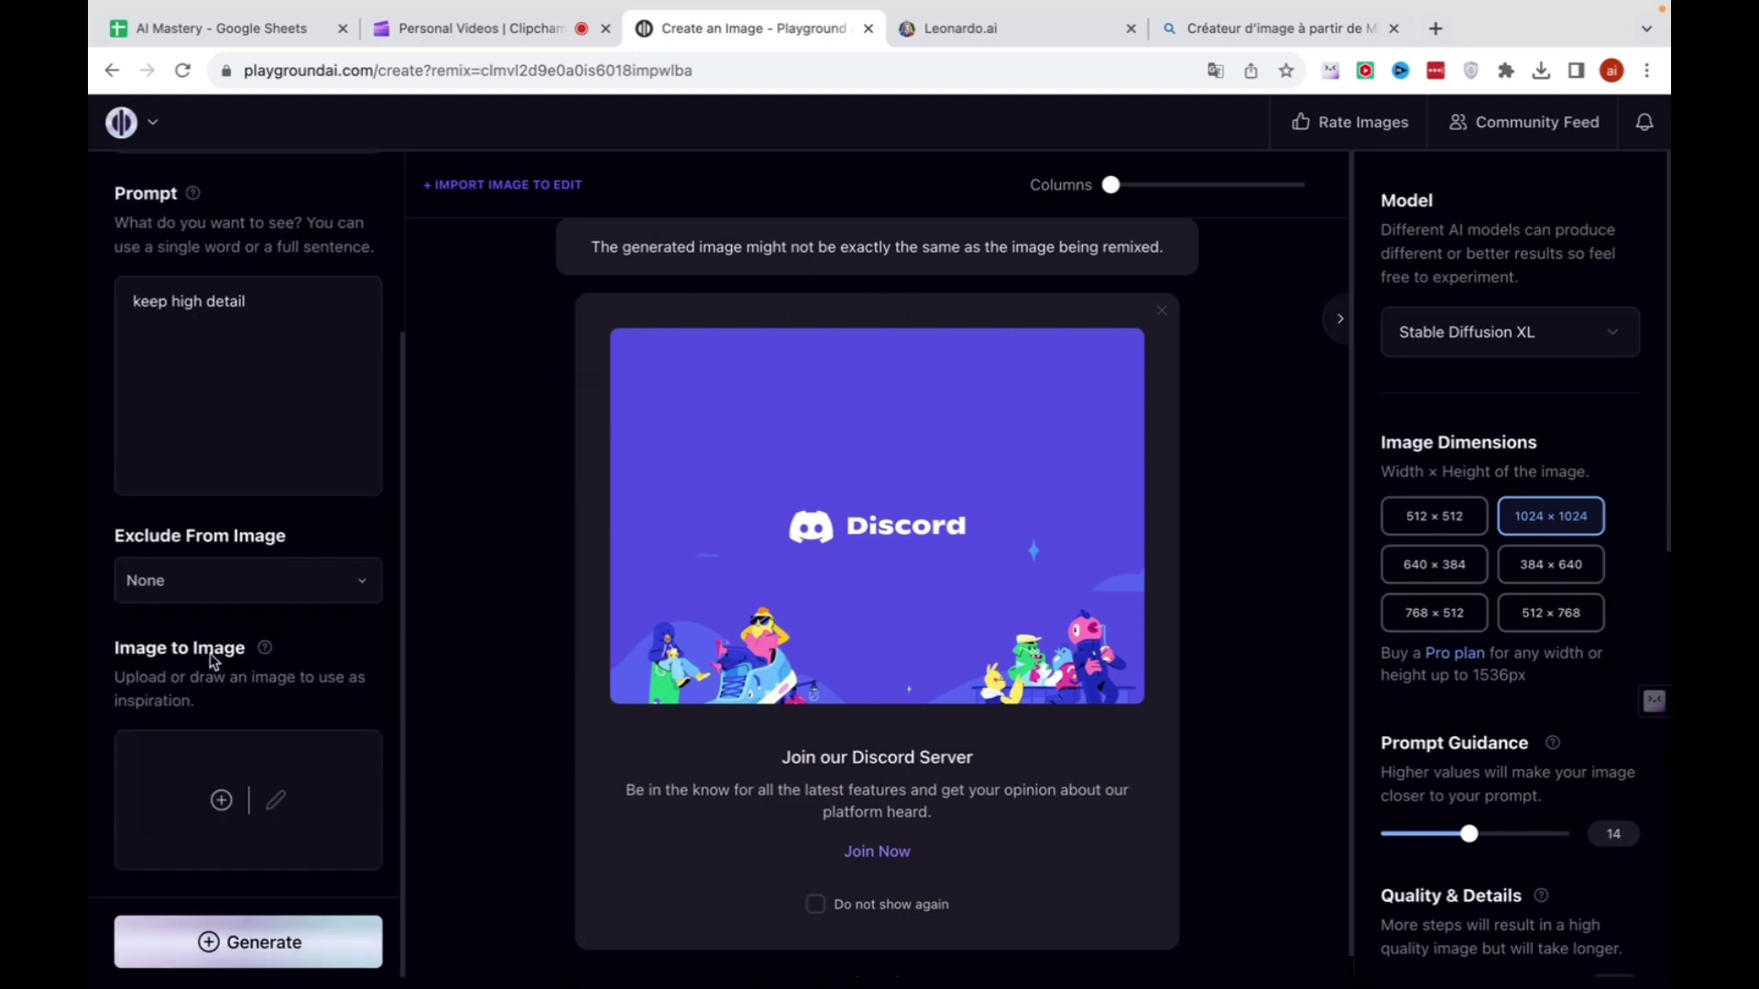
pyautogui.click(176, 372)
pyautogui.moveTo(129, 303); pyautogui.dragTo(354, 305)
pyautogui.scroll(3, 289, 630)
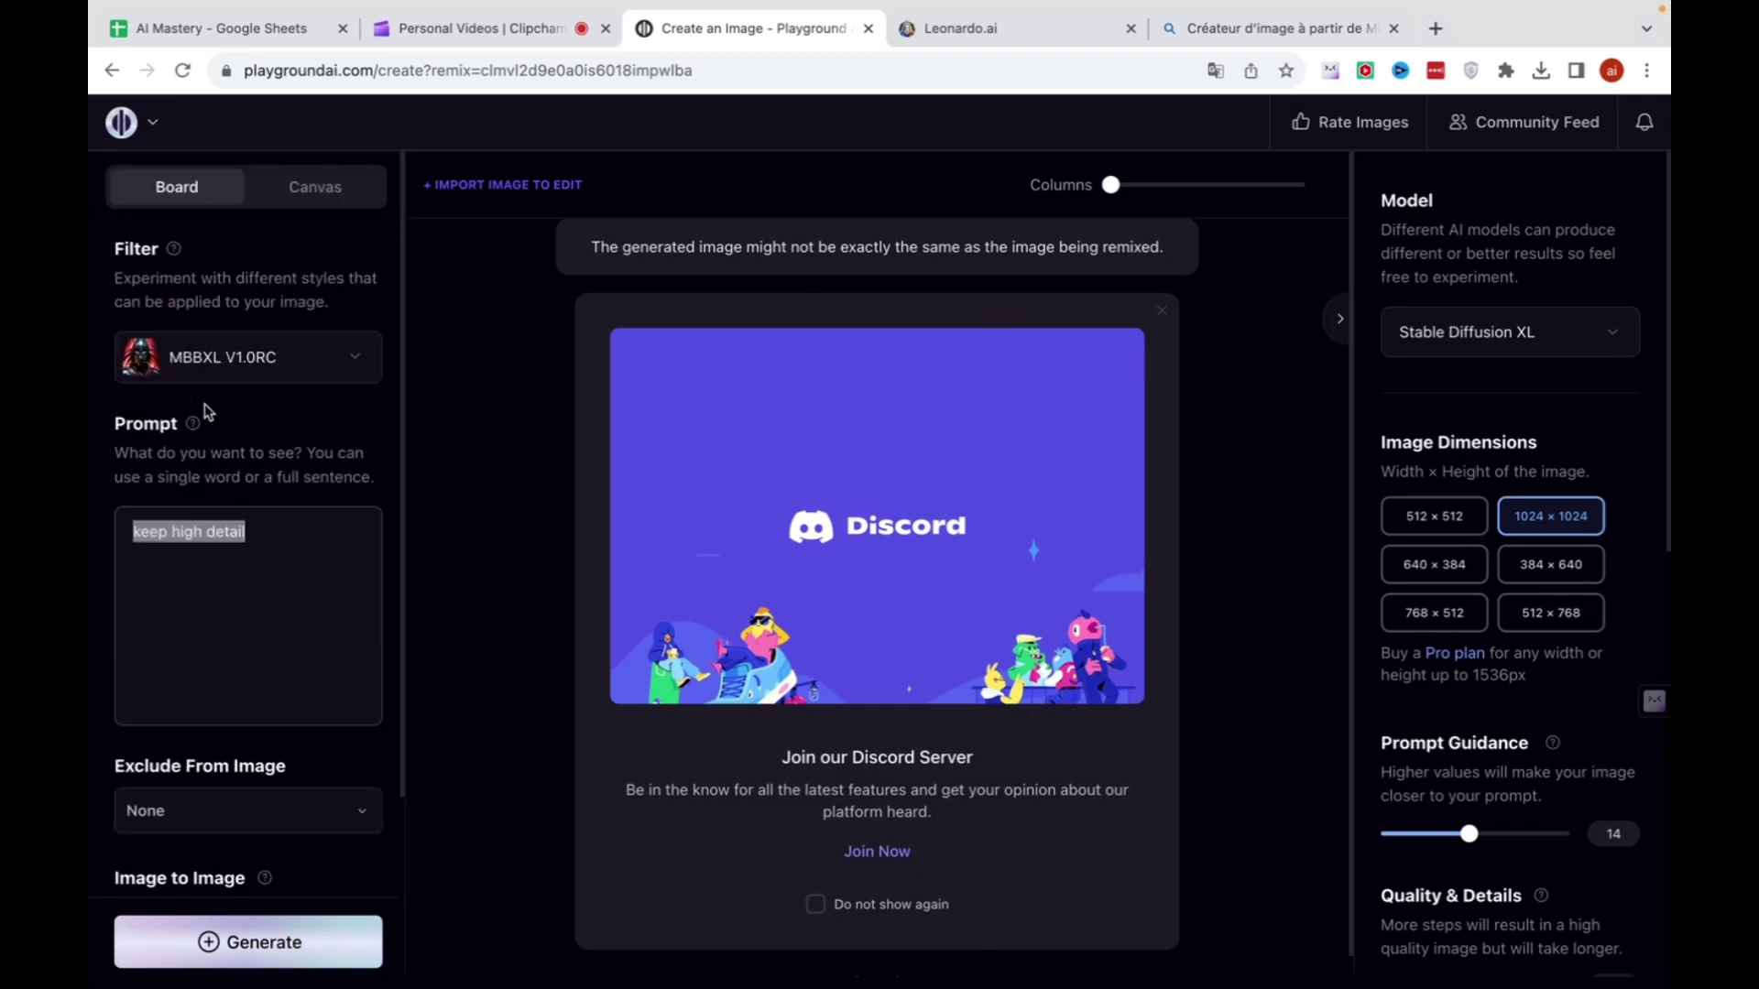
# Generate the remixed image and show the board in two columns.
pyautogui.click(261, 948)
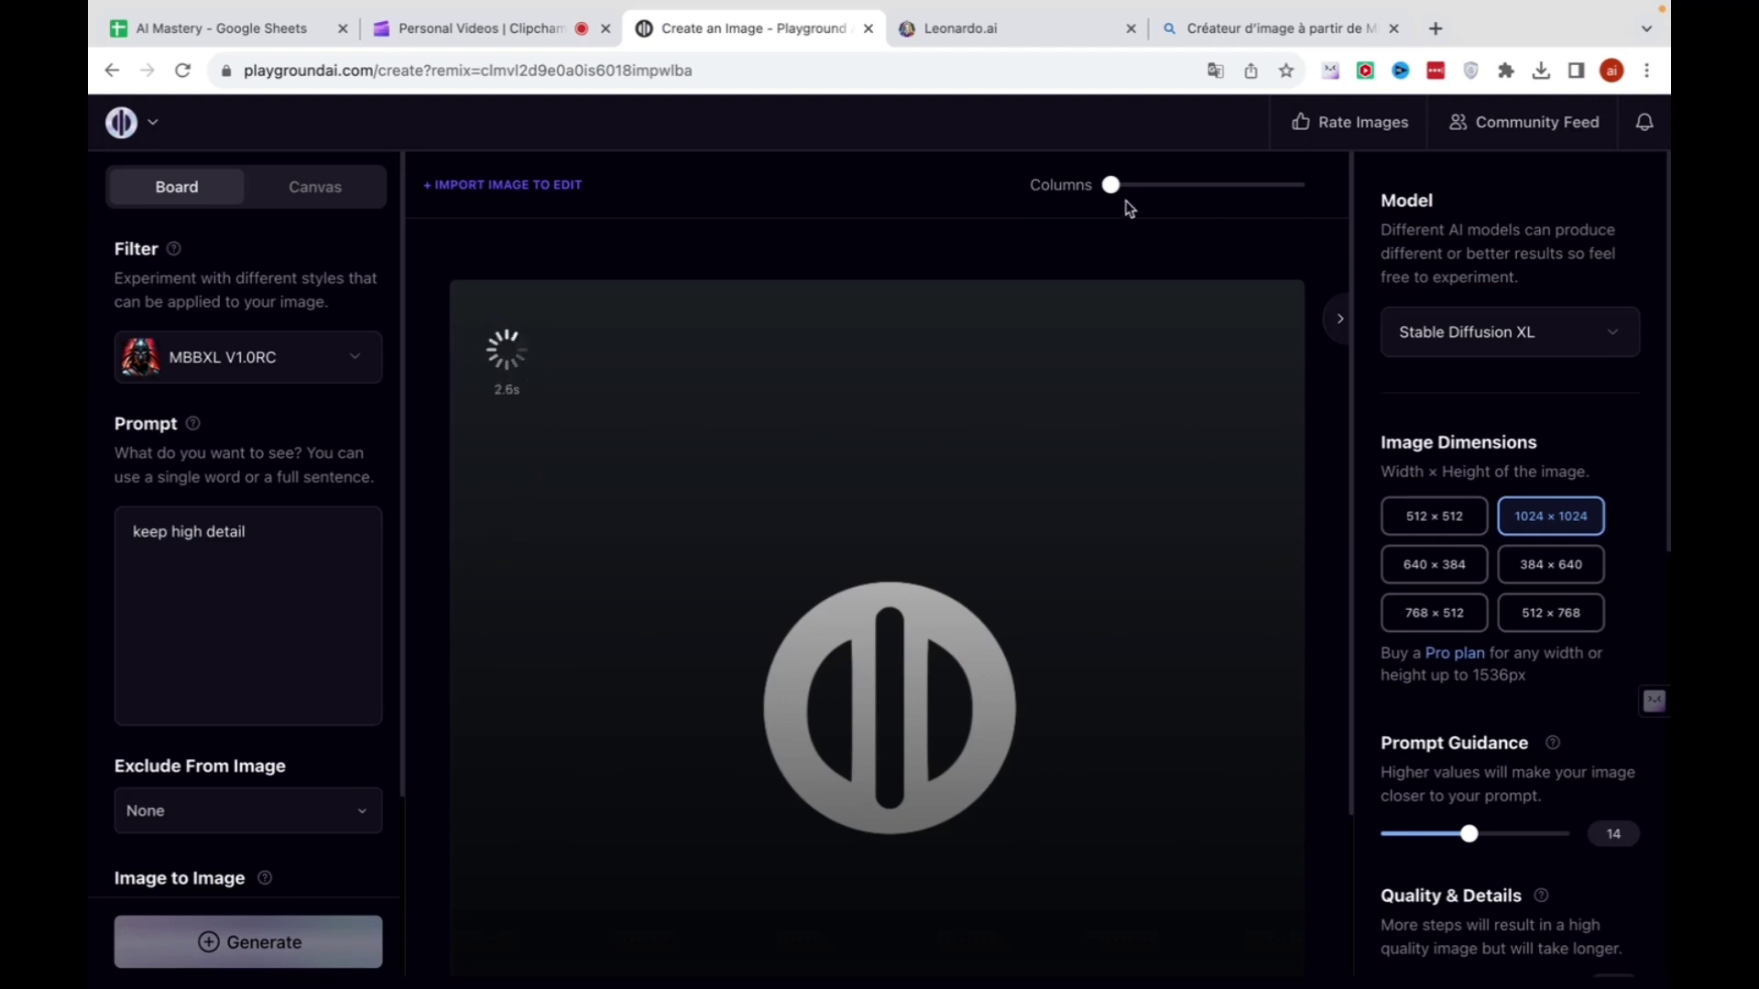
pyautogui.moveTo(1112, 185); pyautogui.dragTo(1159, 188)
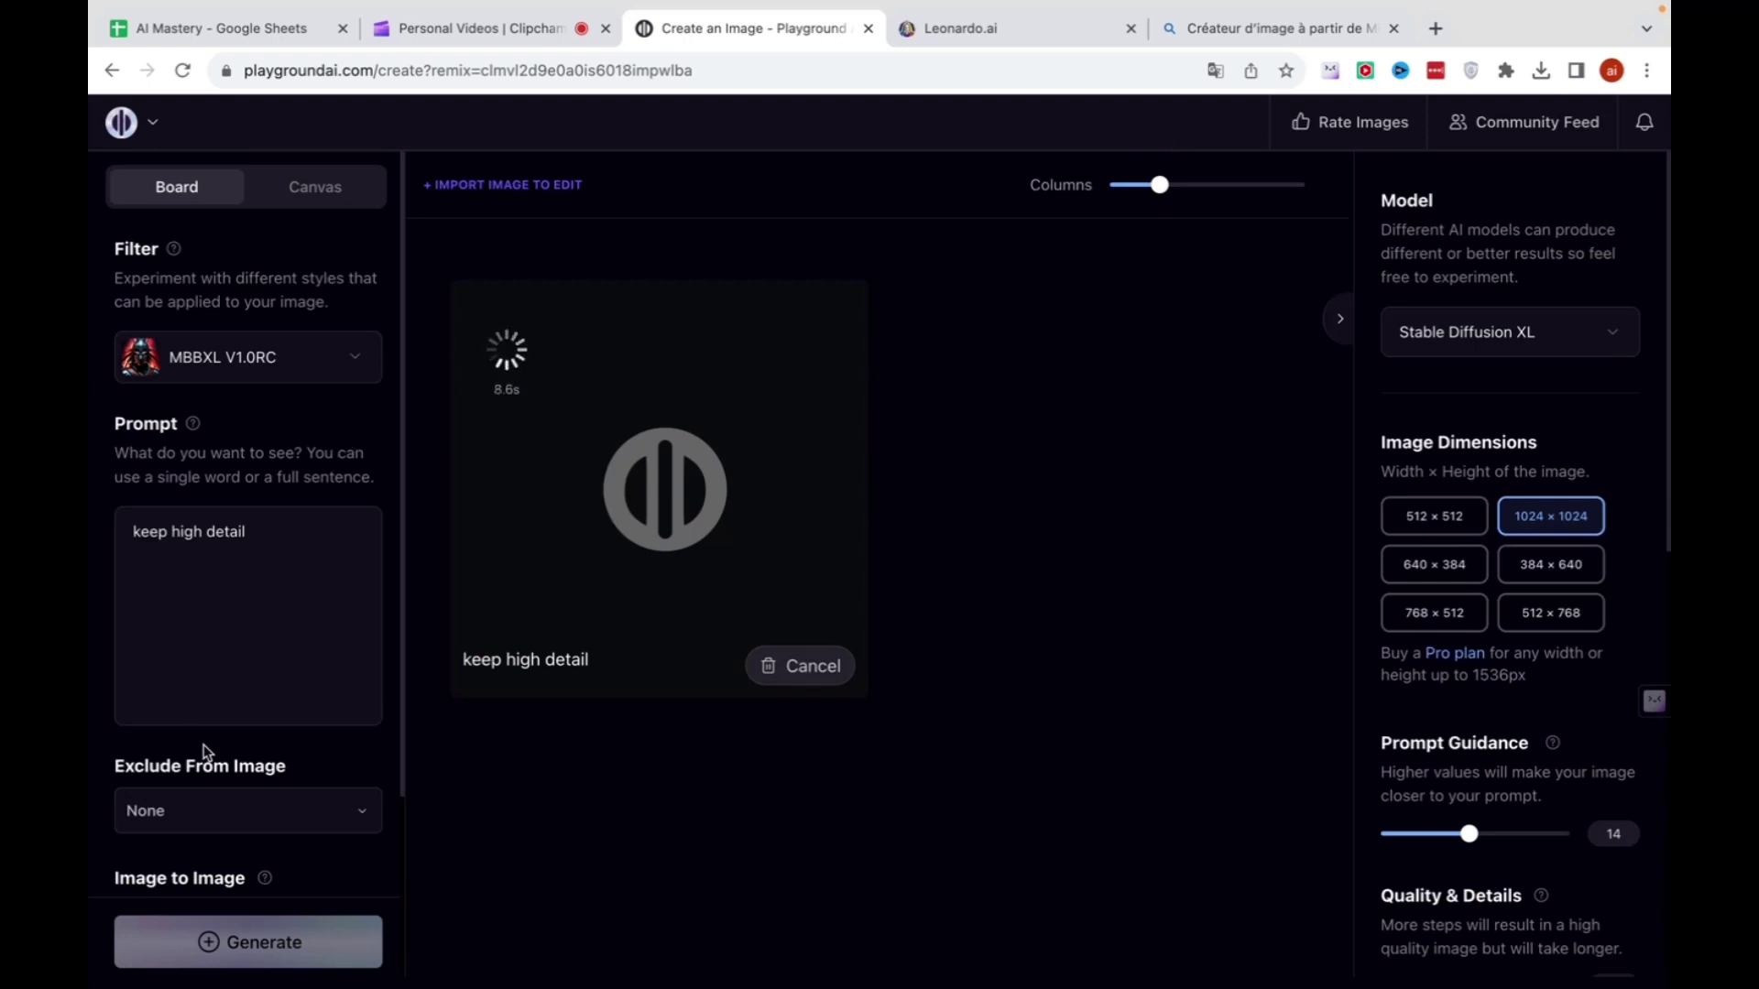
pyautogui.moveTo(910, 7)
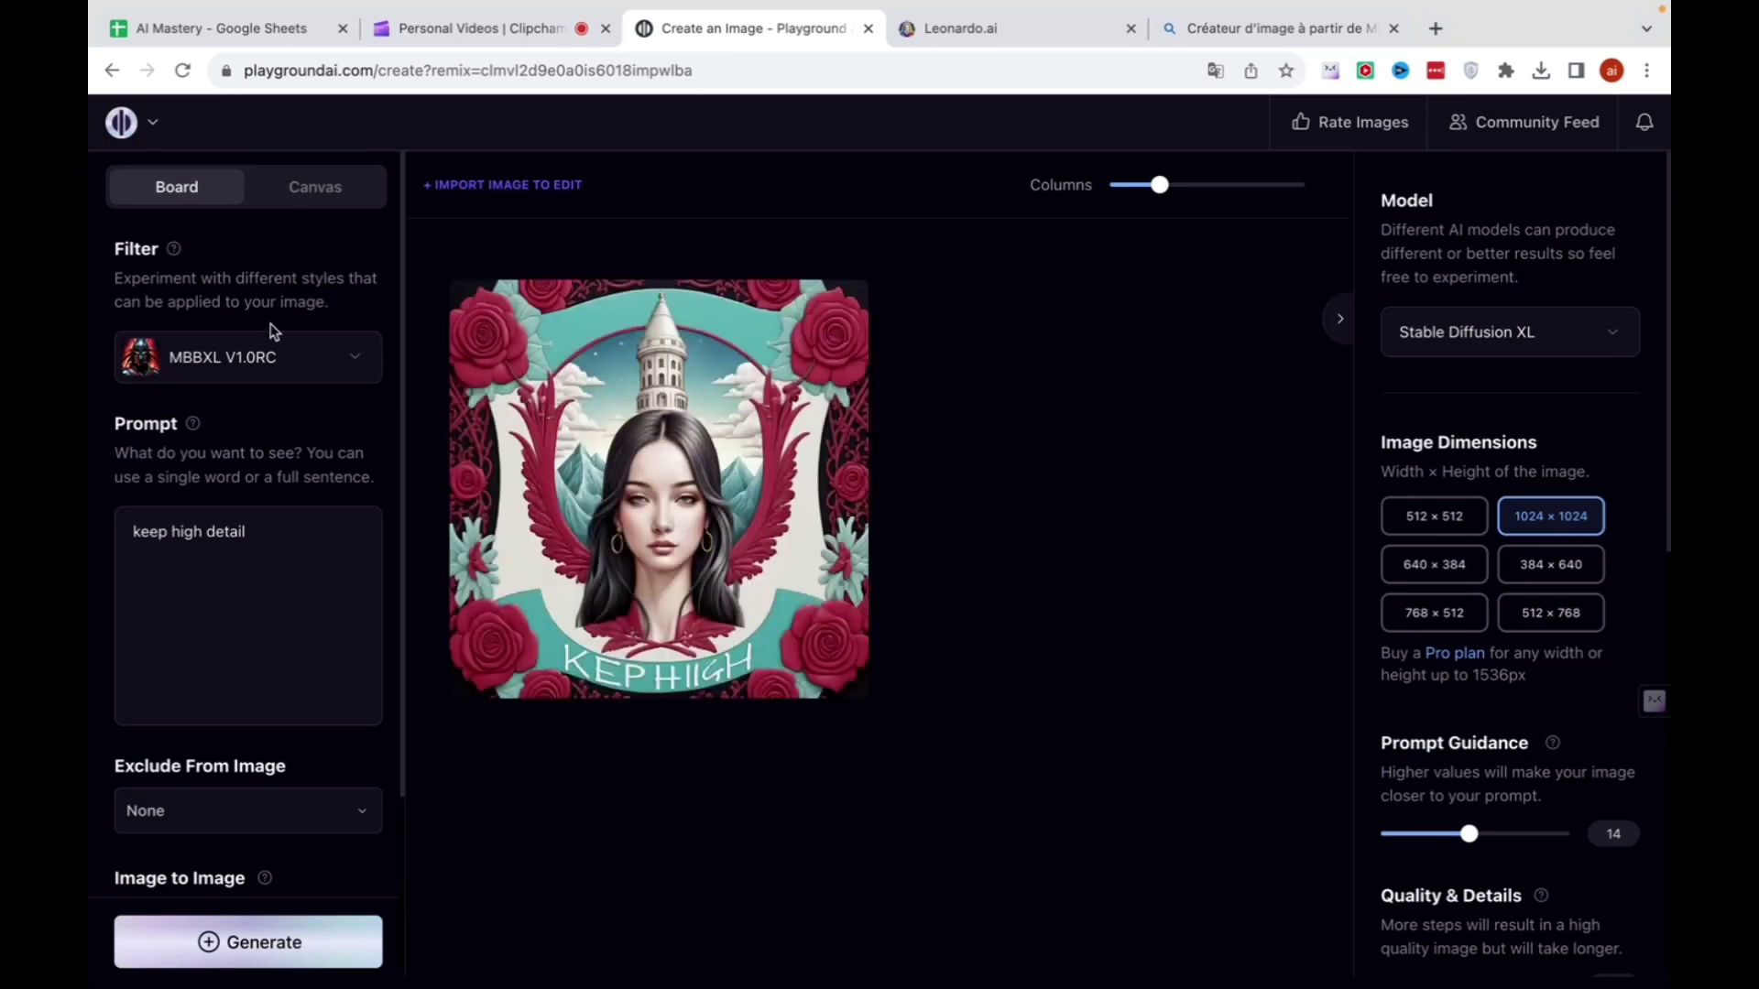
# Return to the community feed and open the image of the white cat sitting in a street.
pyautogui.click(123, 129)
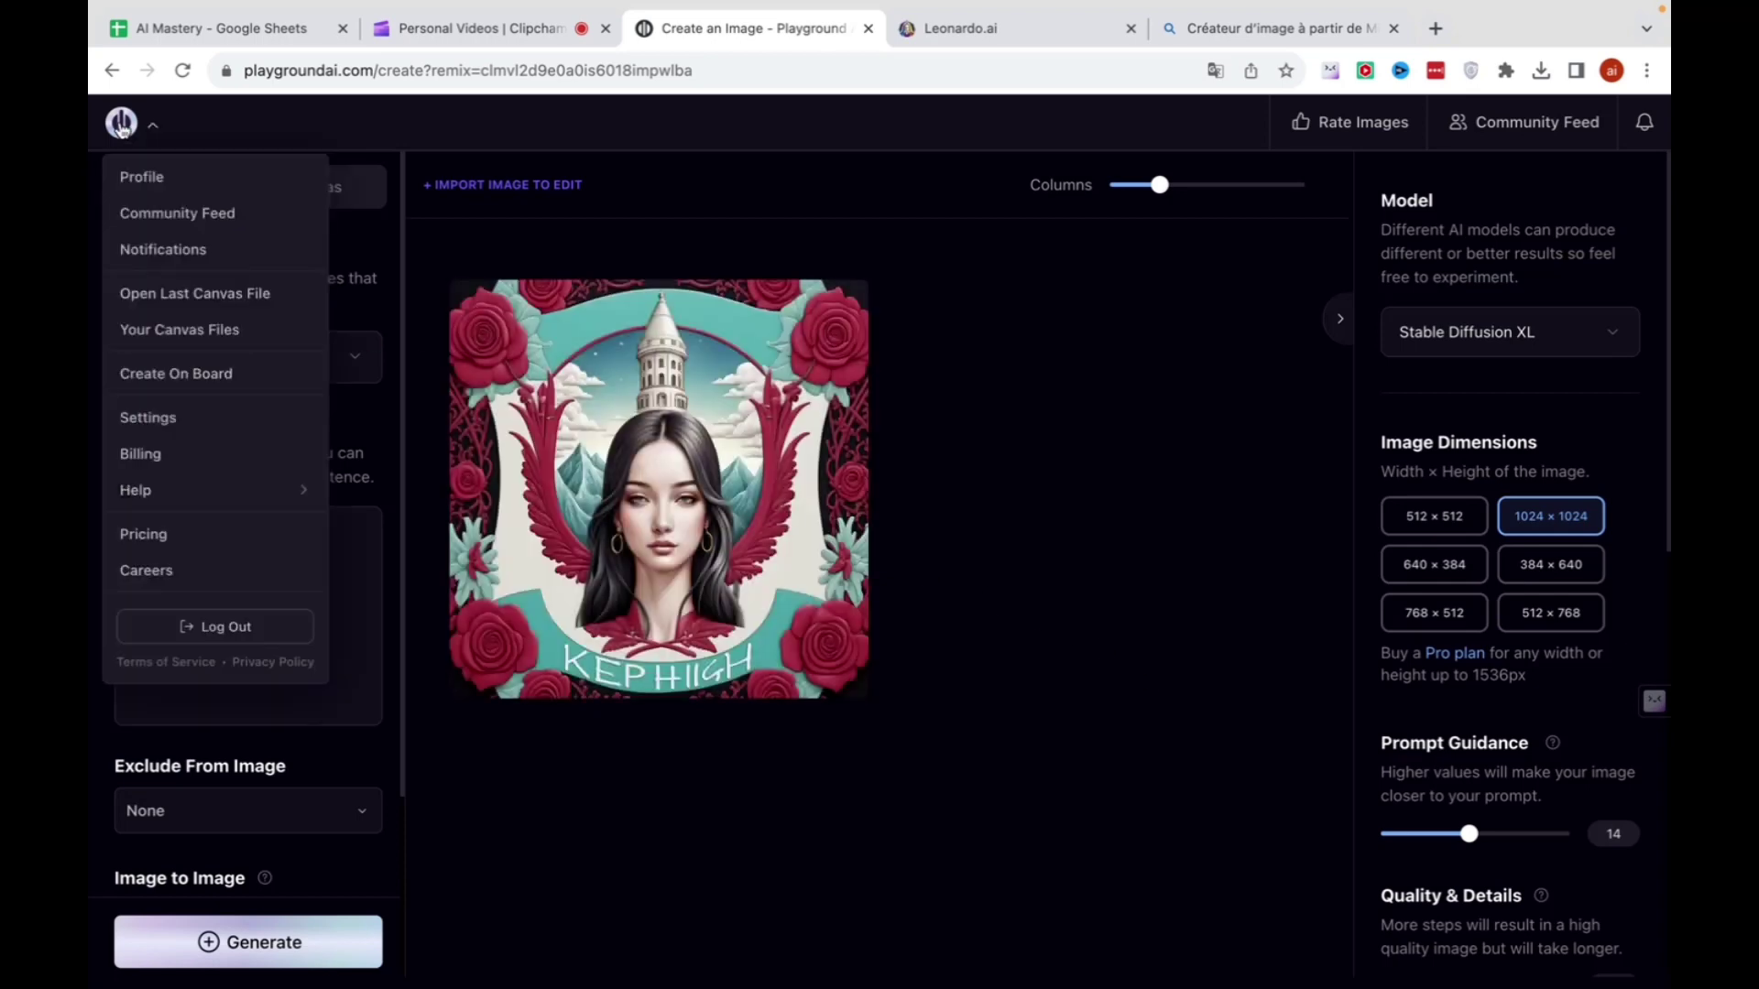
pyautogui.click(177, 212)
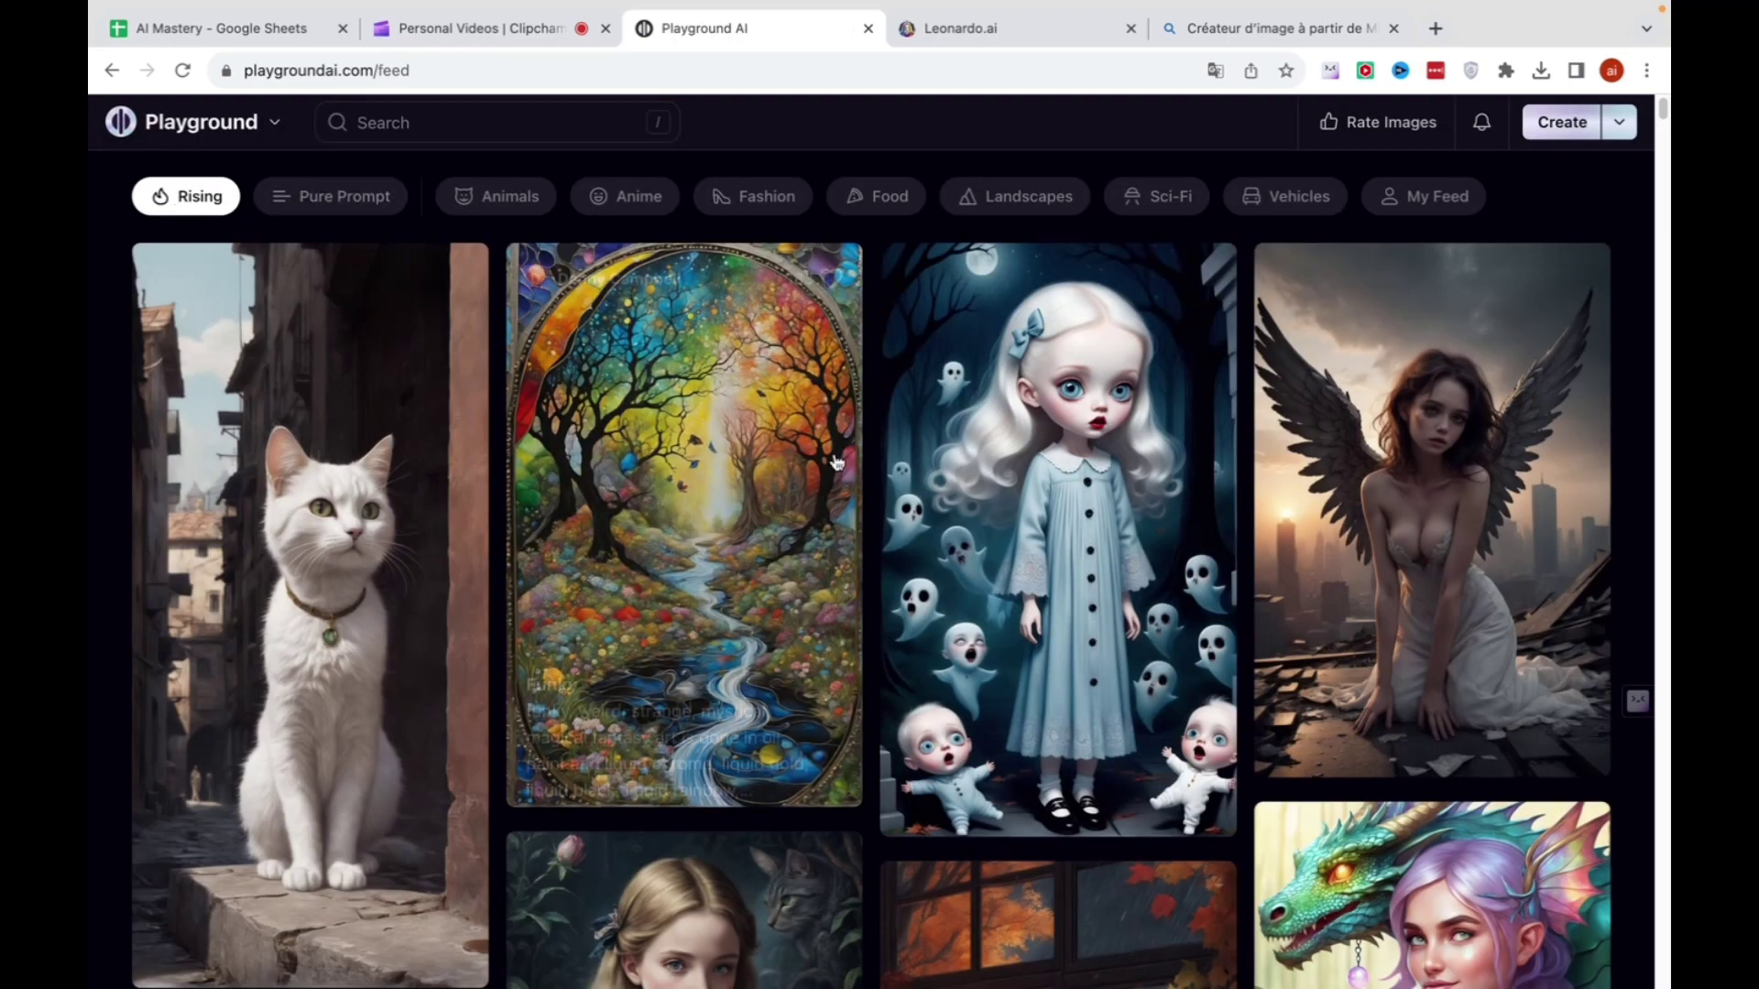
pyautogui.scroll(-3, 907, 600)
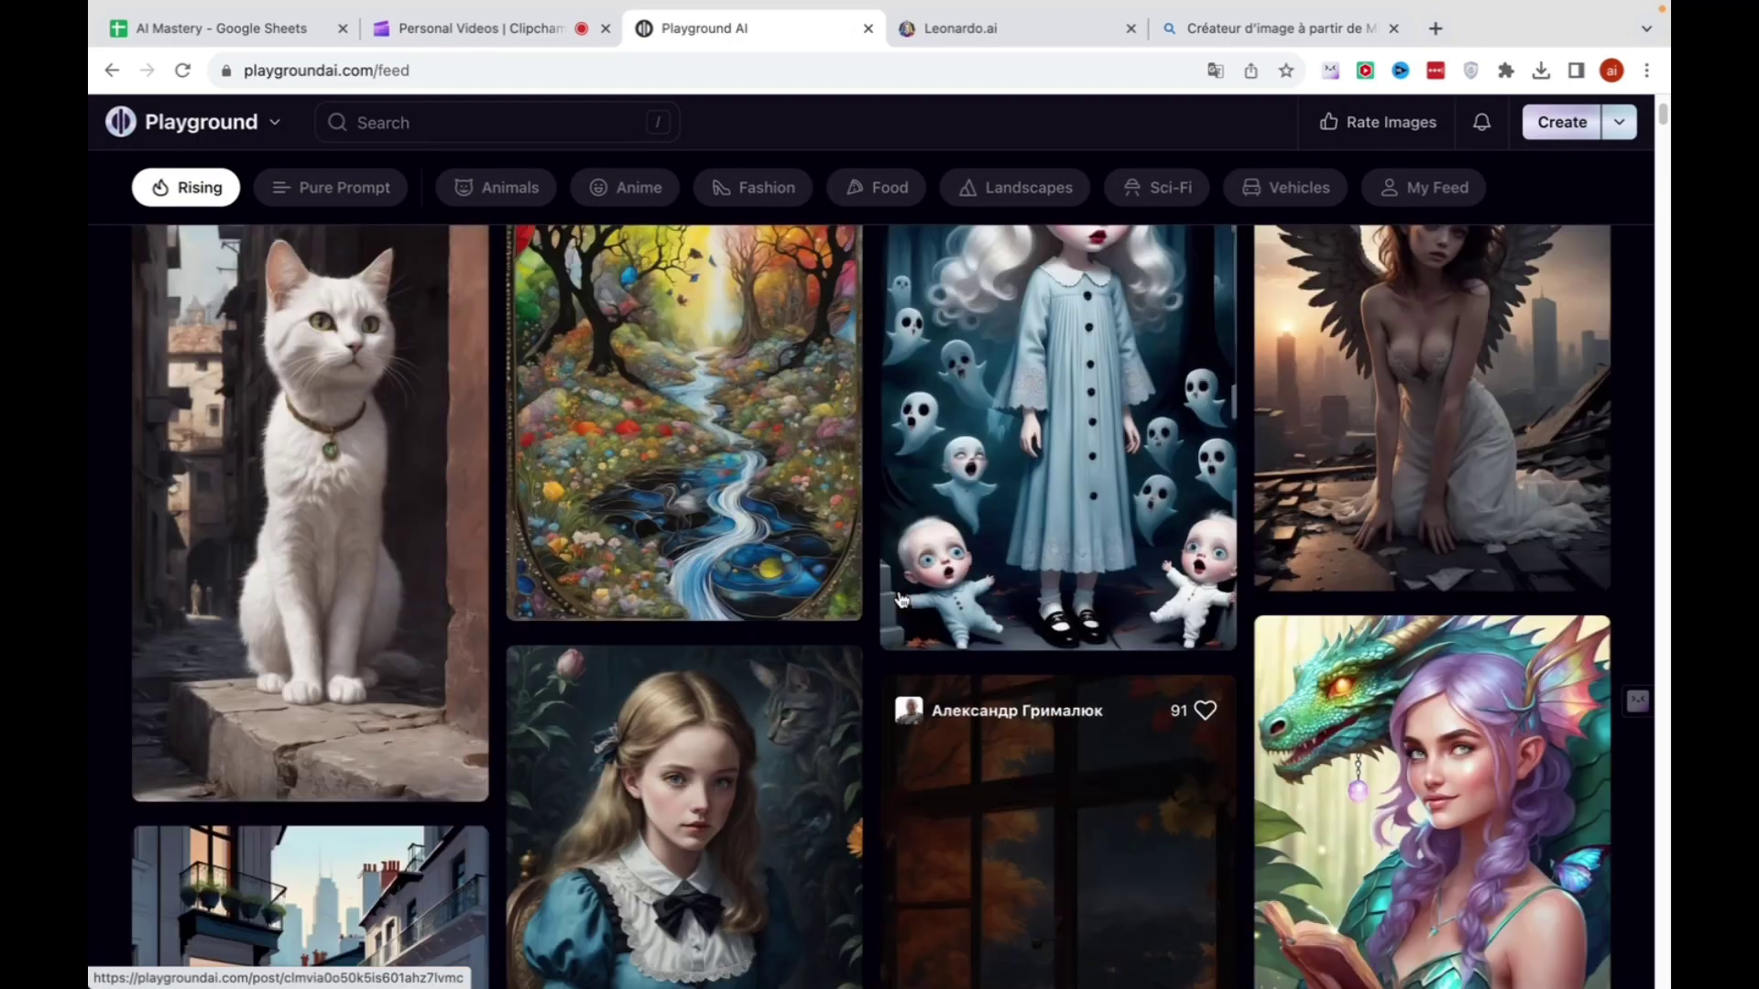
pyautogui.click(304, 575)
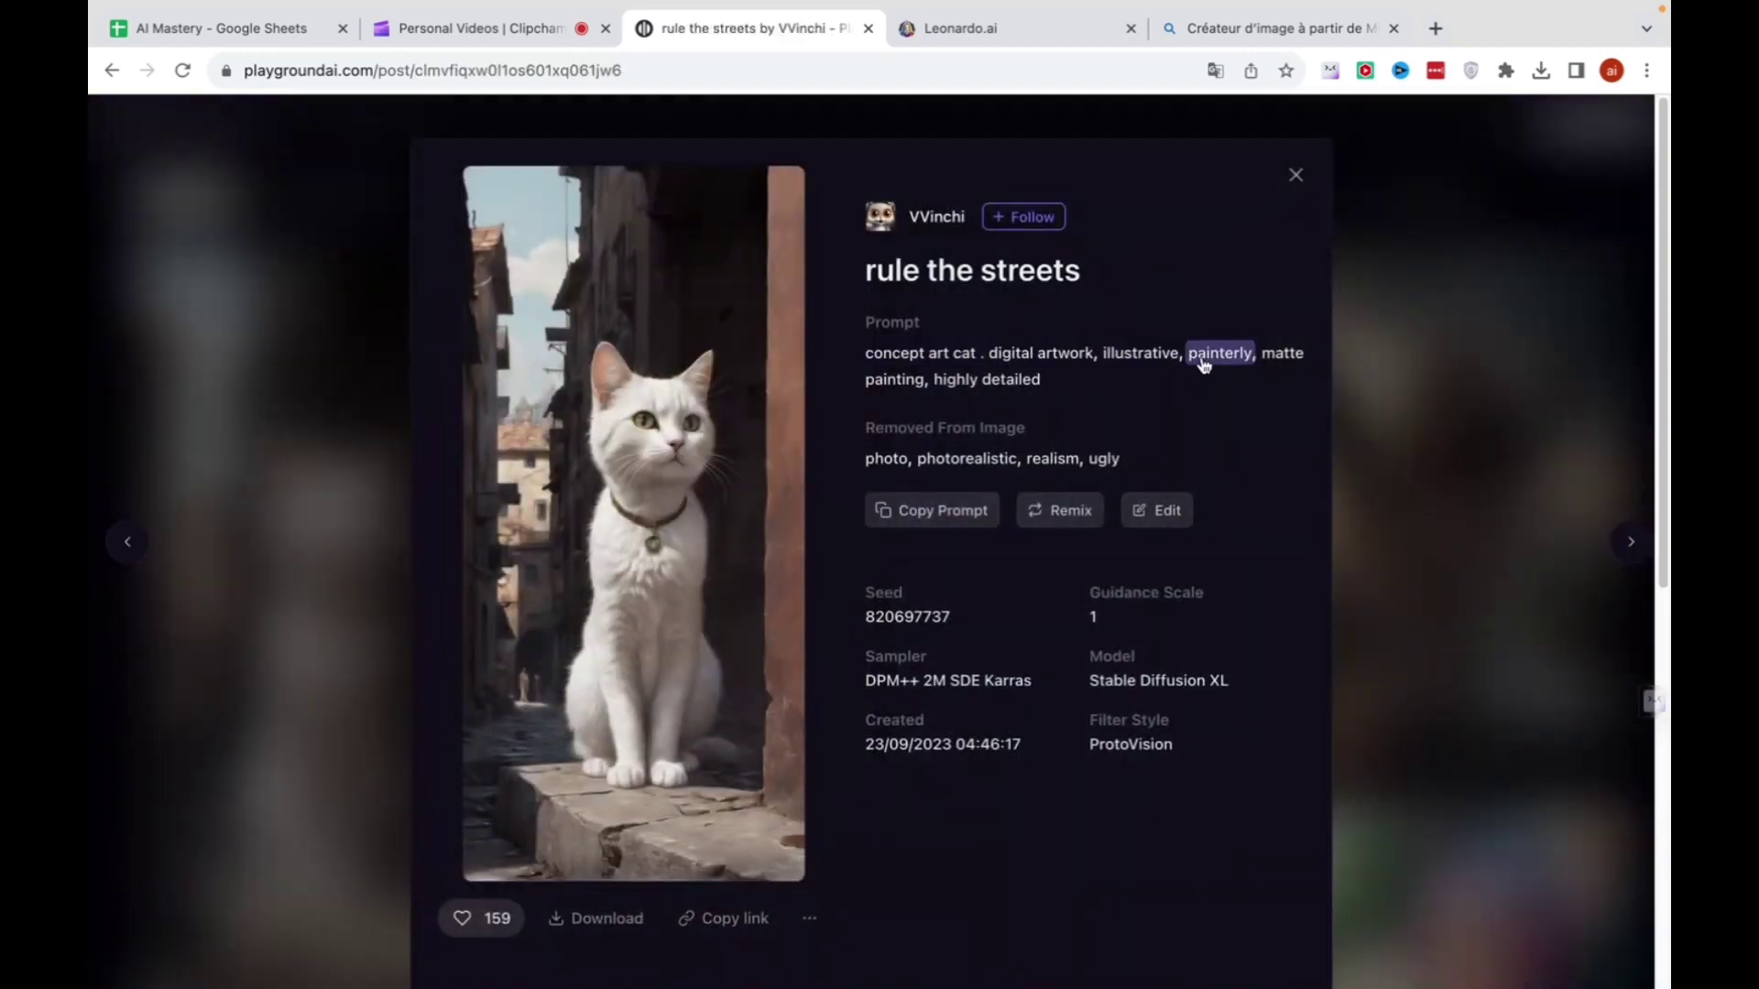
# Search for the prompt term "concept art cat . digital artwork" and open the ginger Persian cat mascot image to read its prompt.
pyautogui.rightClick(912, 361)
pyautogui.press('Escape')
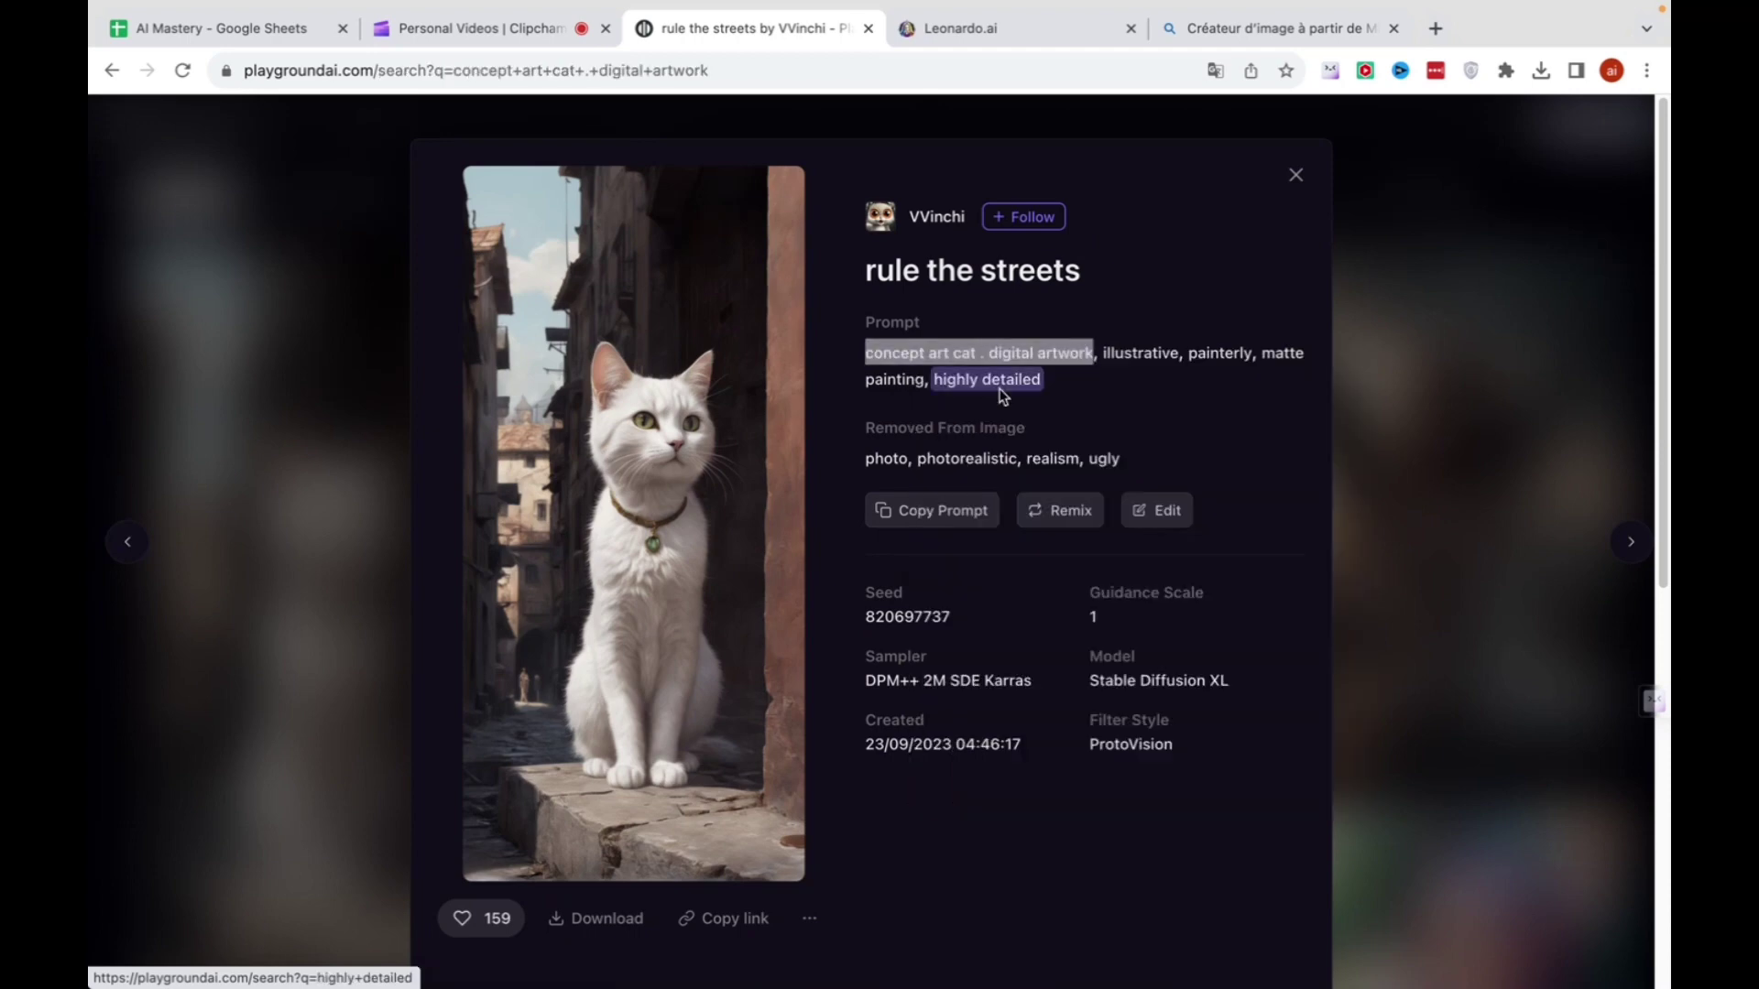
pyautogui.click(893, 354)
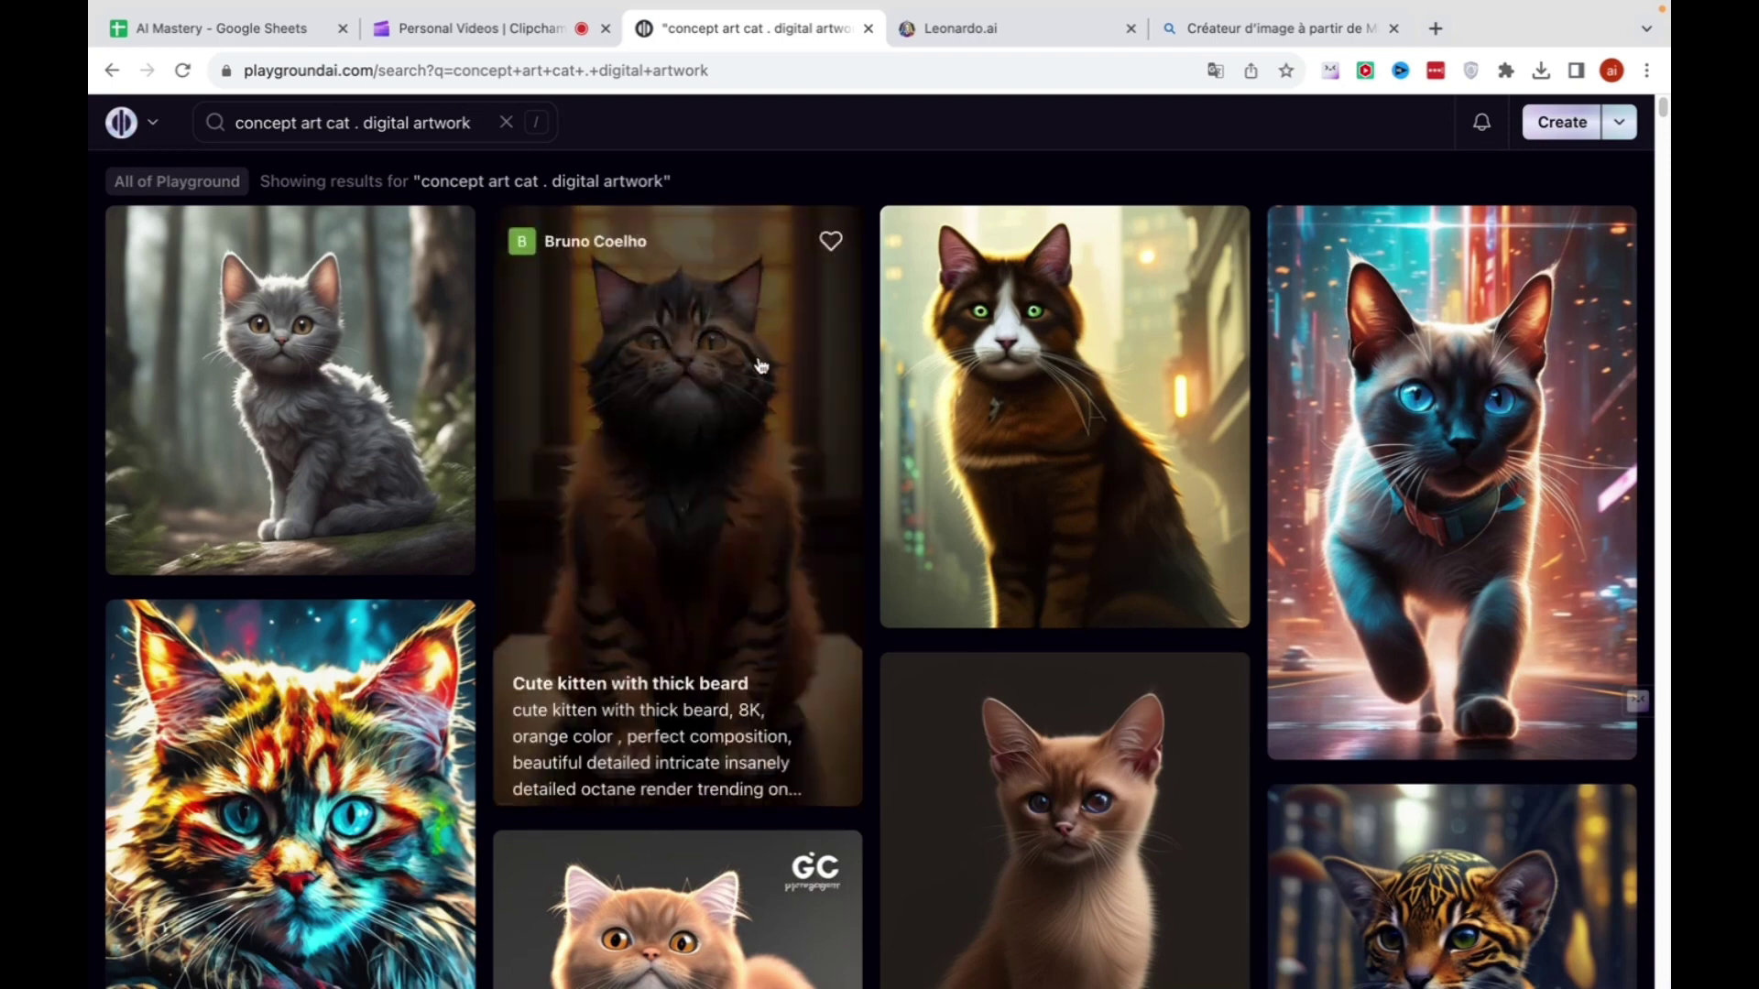
pyautogui.scroll(-6, 732, 426)
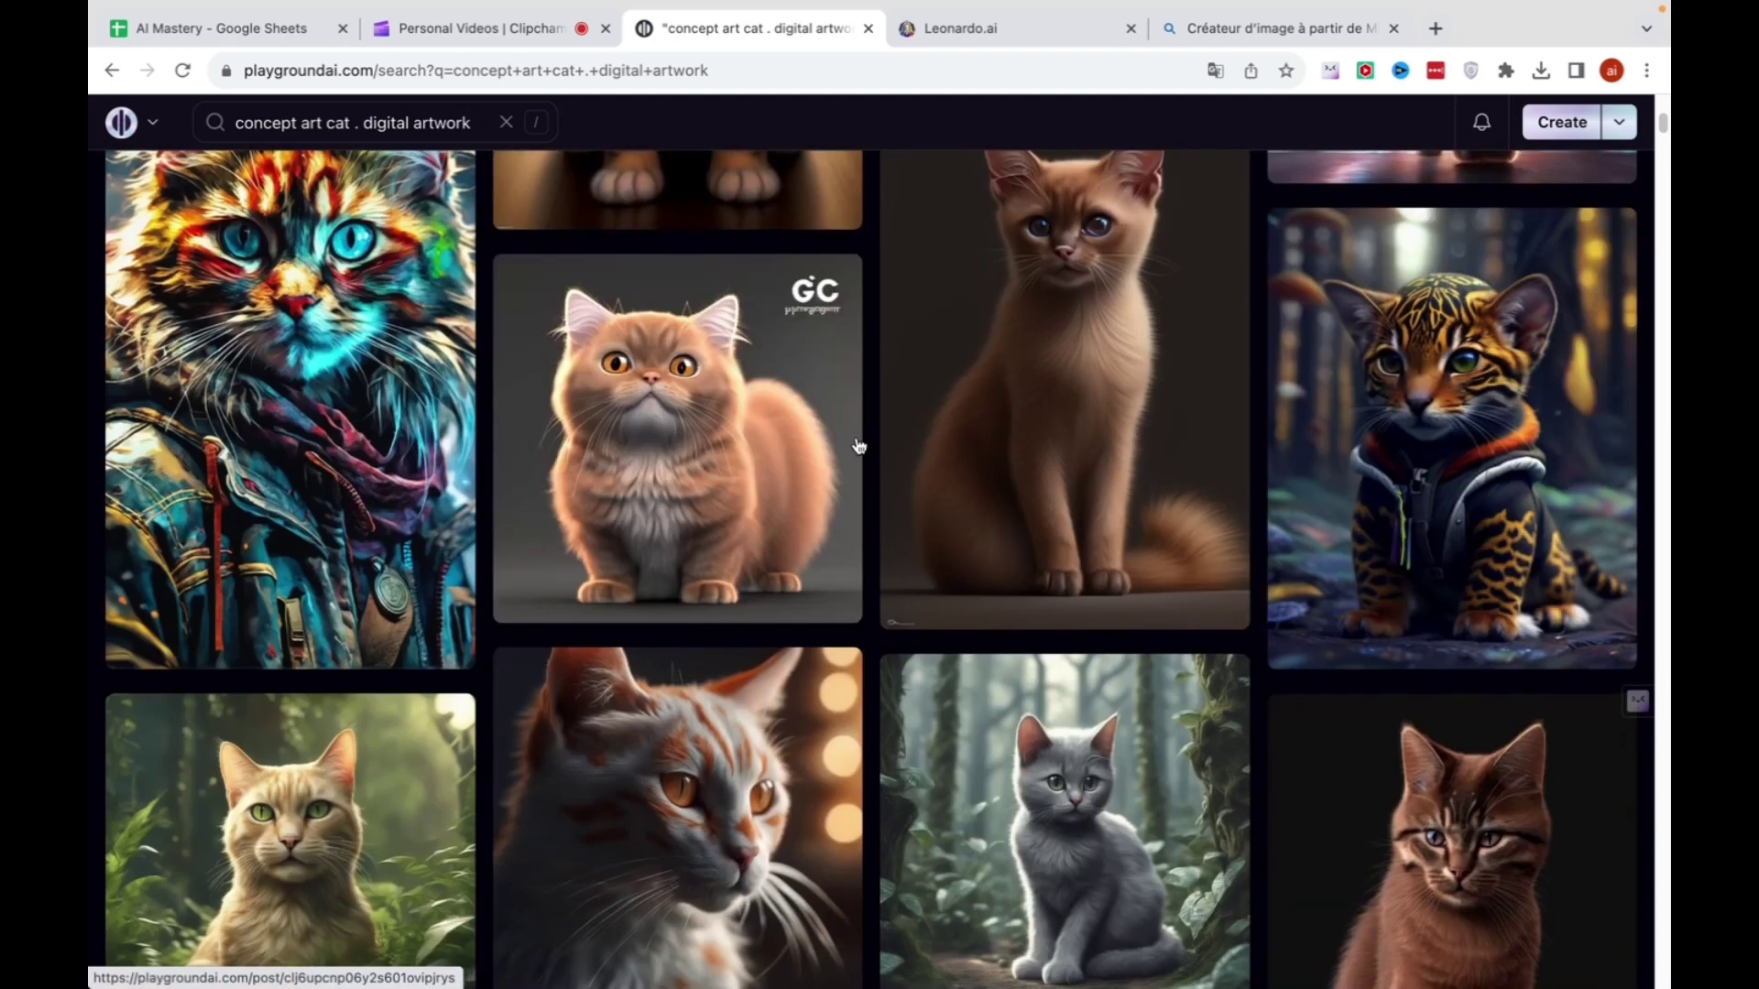
pyautogui.click(713, 412)
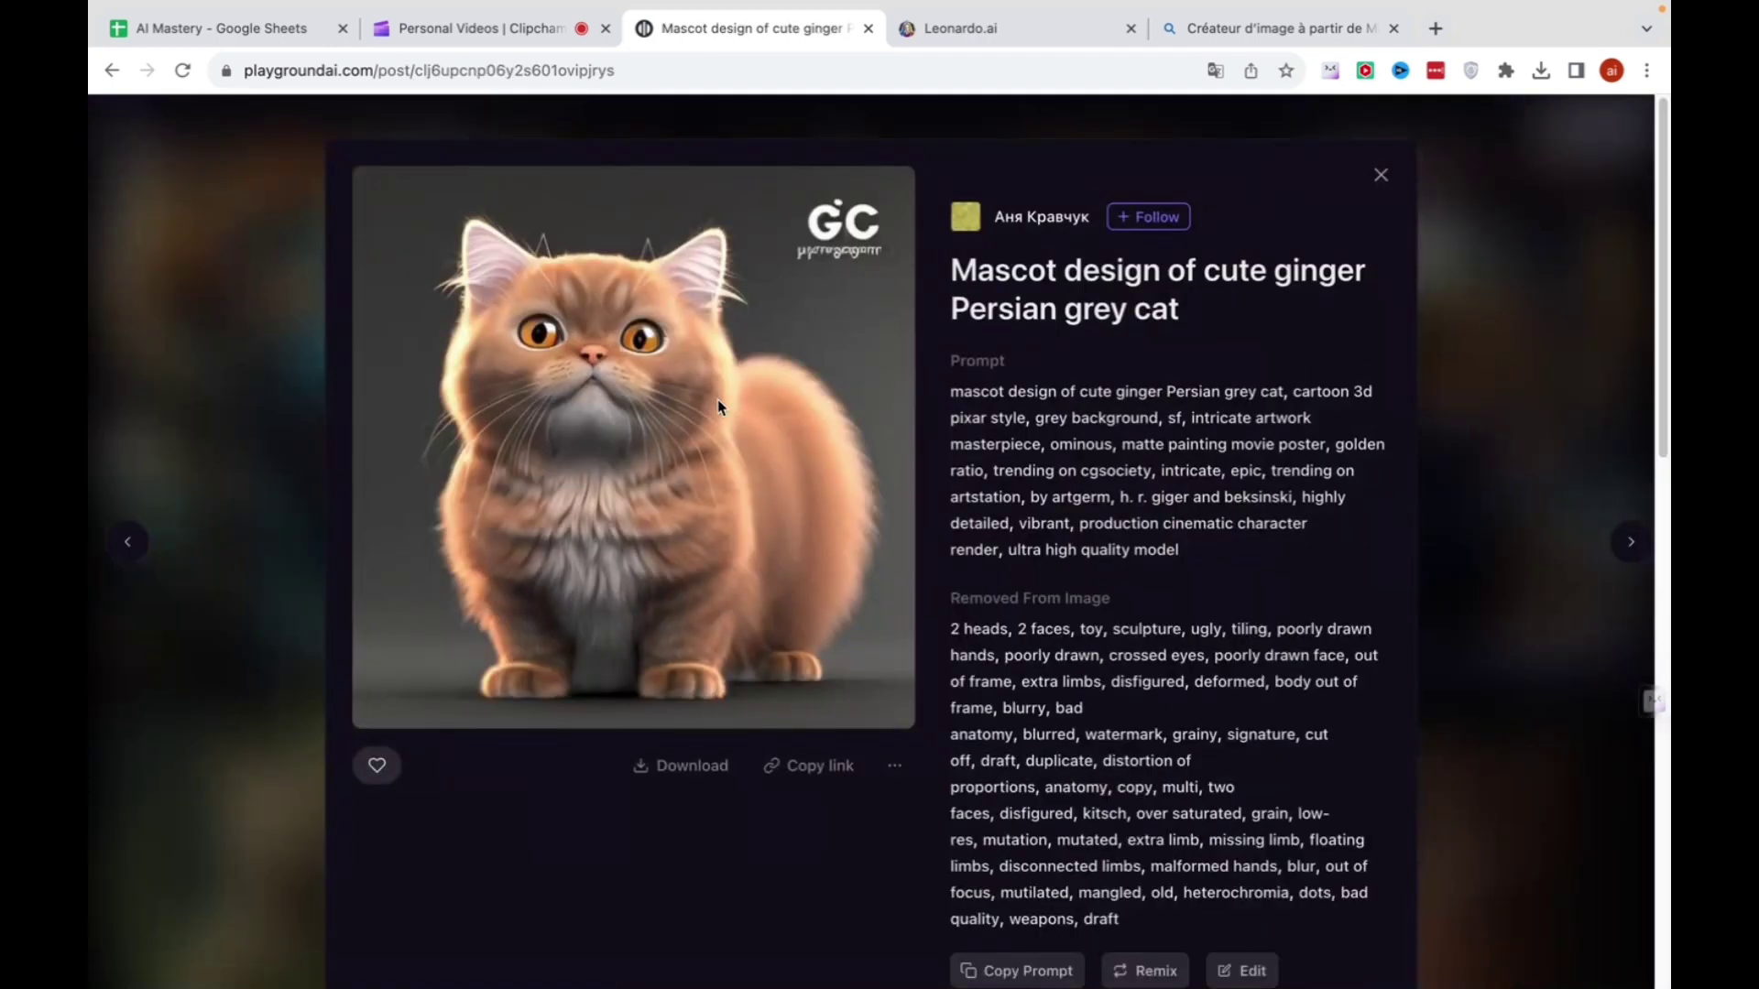
pyautogui.scroll(-1, 1078, 403)
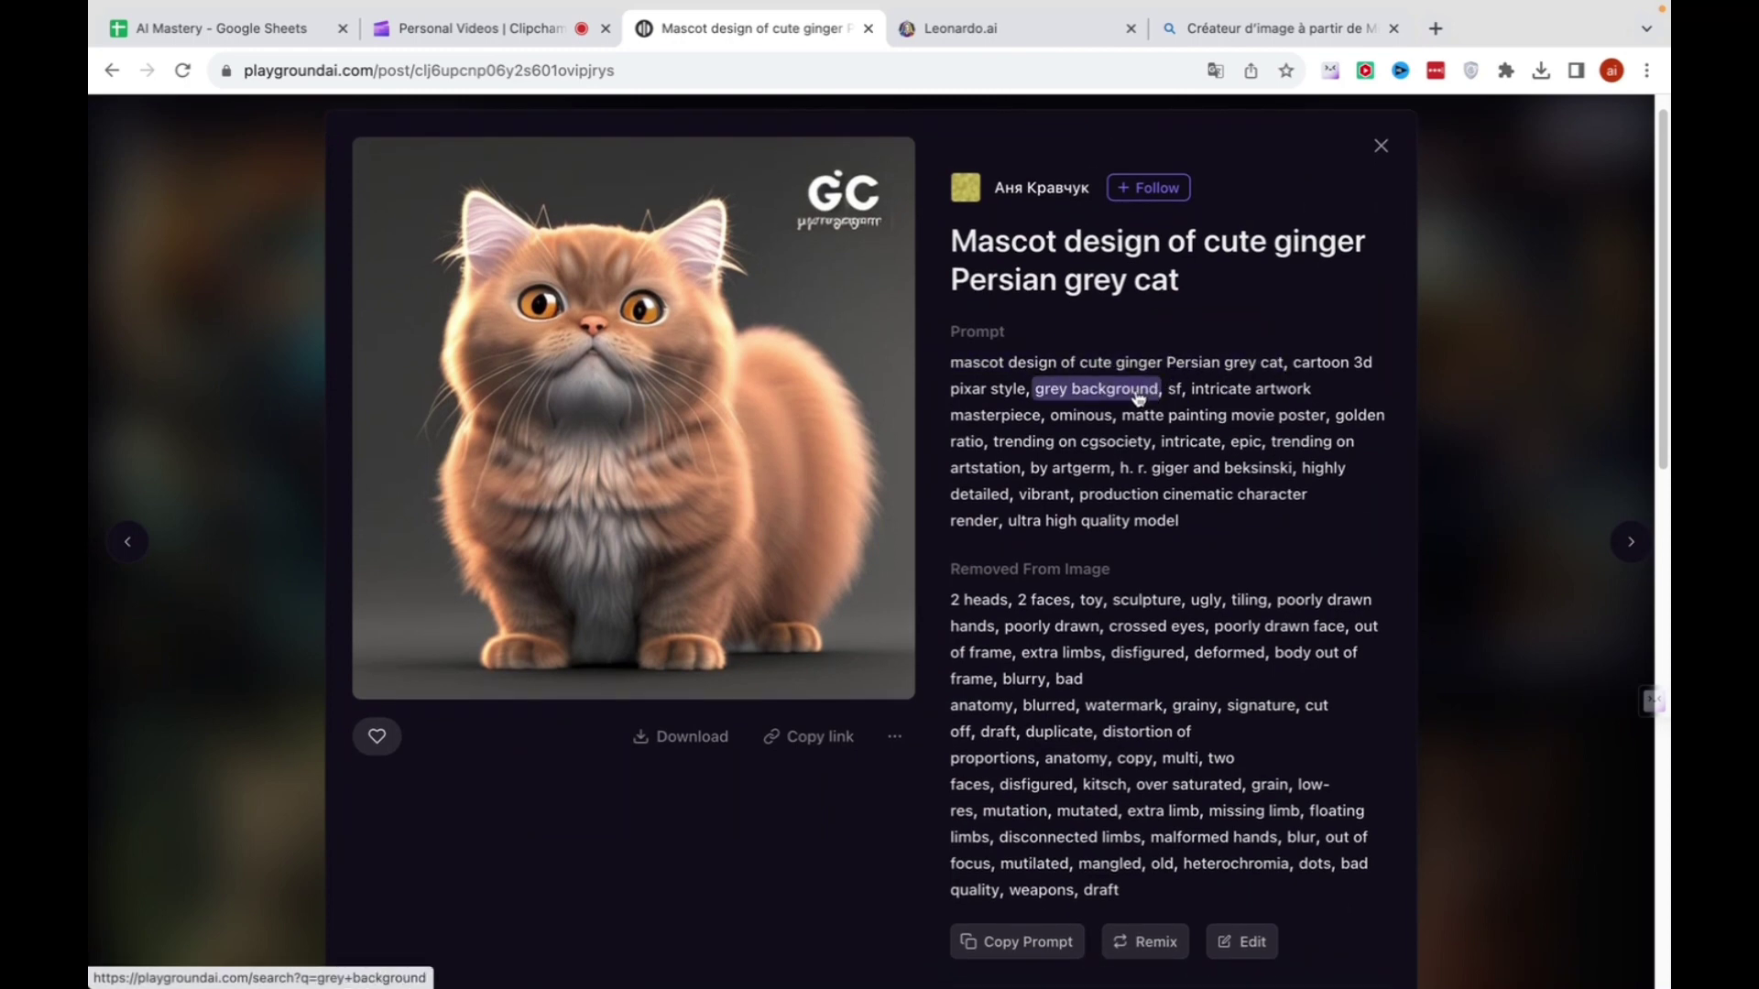
# Search for the prompt term "grey background" and browse the matching images.
pyautogui.click(1094, 392)
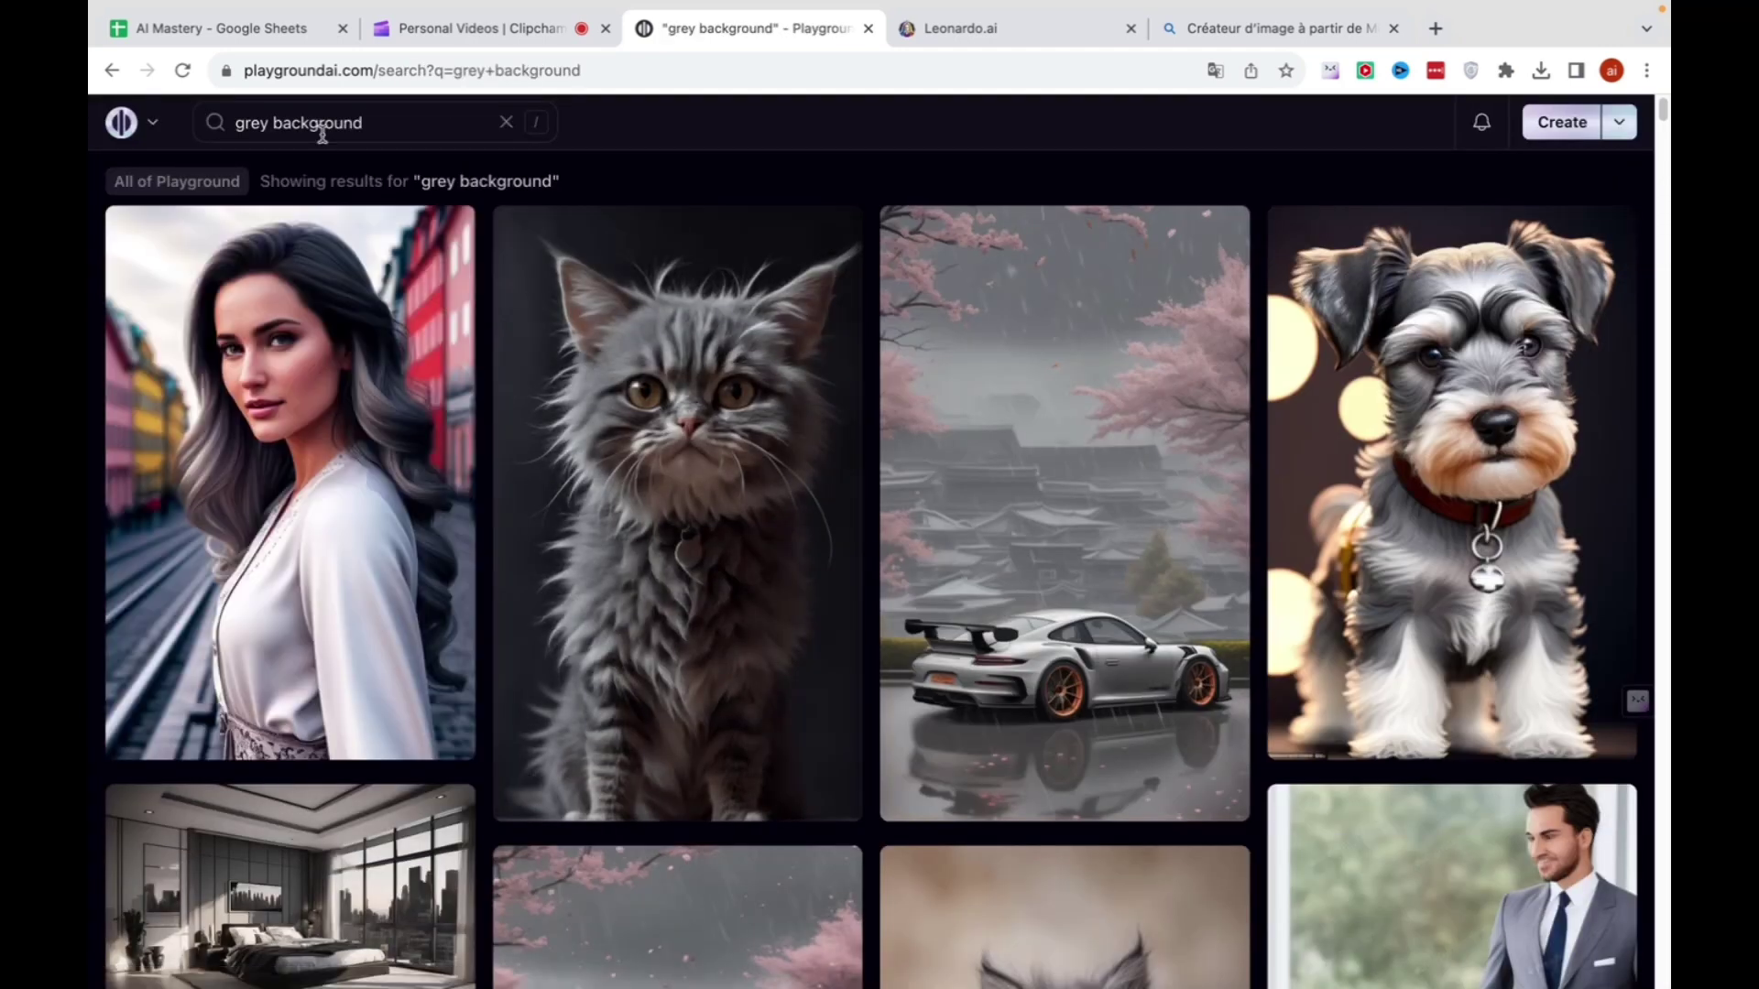
pyautogui.moveTo(272, 131); pyautogui.dragTo(393, 131)
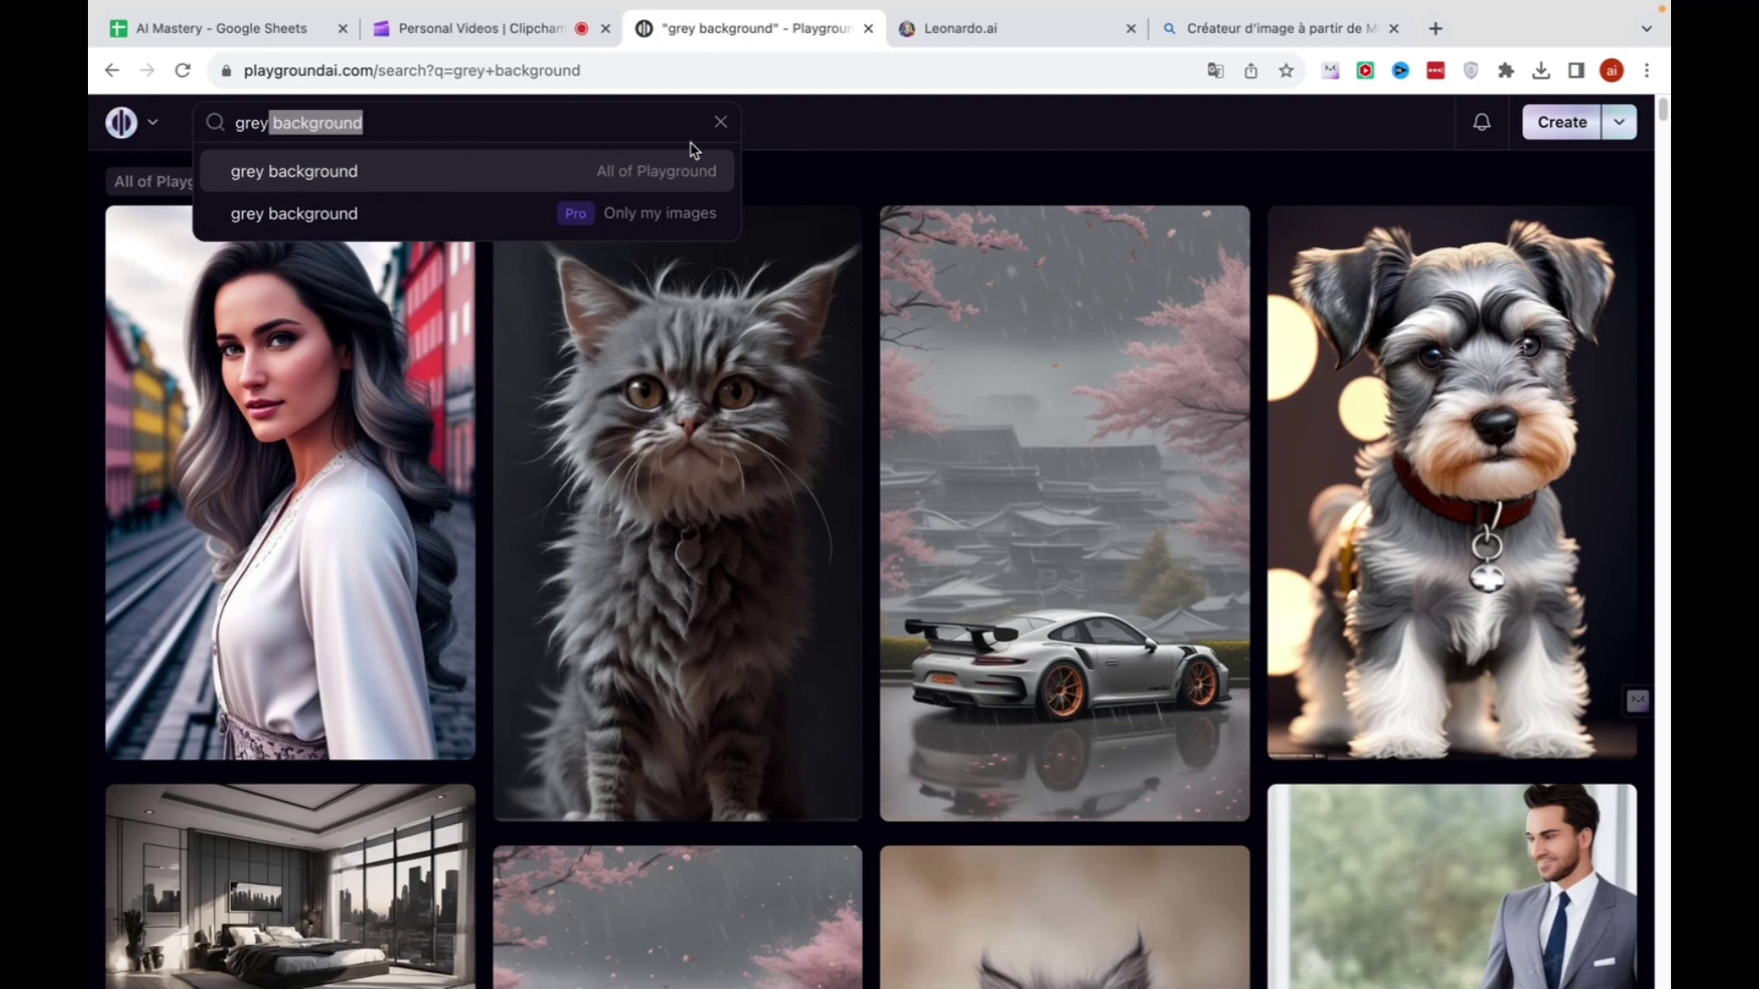
pyautogui.scroll(-10, 907, 472)
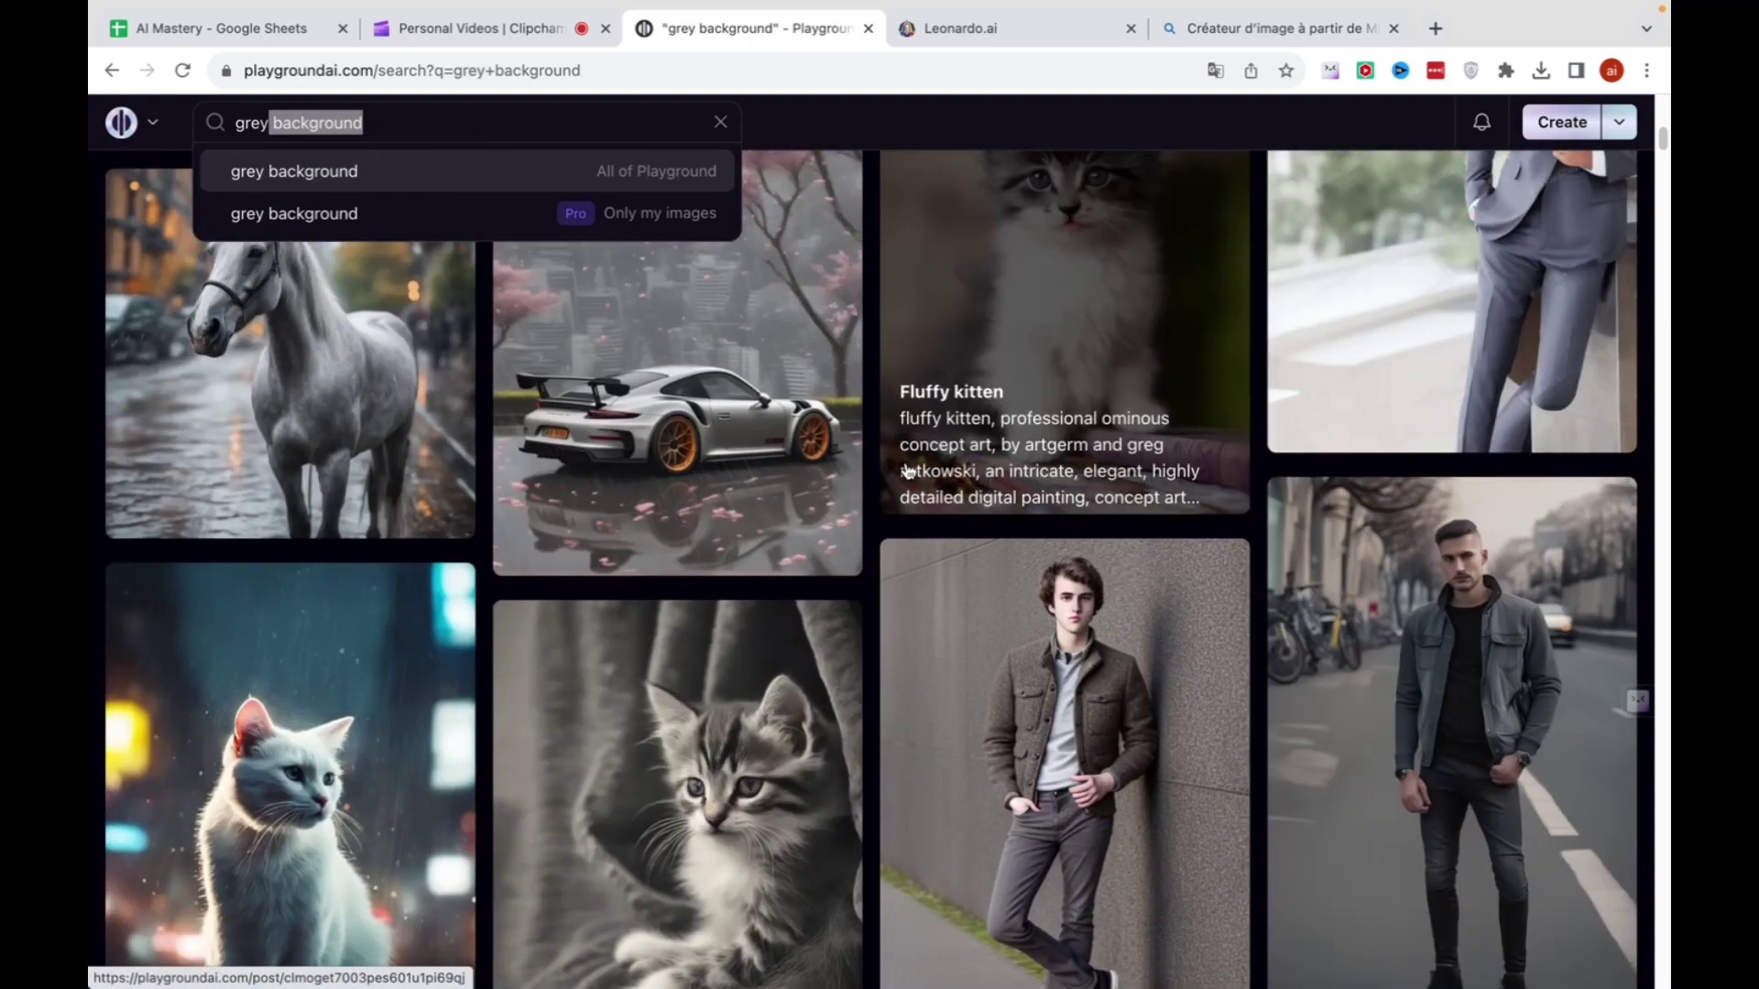
pyautogui.scroll(-10, 907, 471)
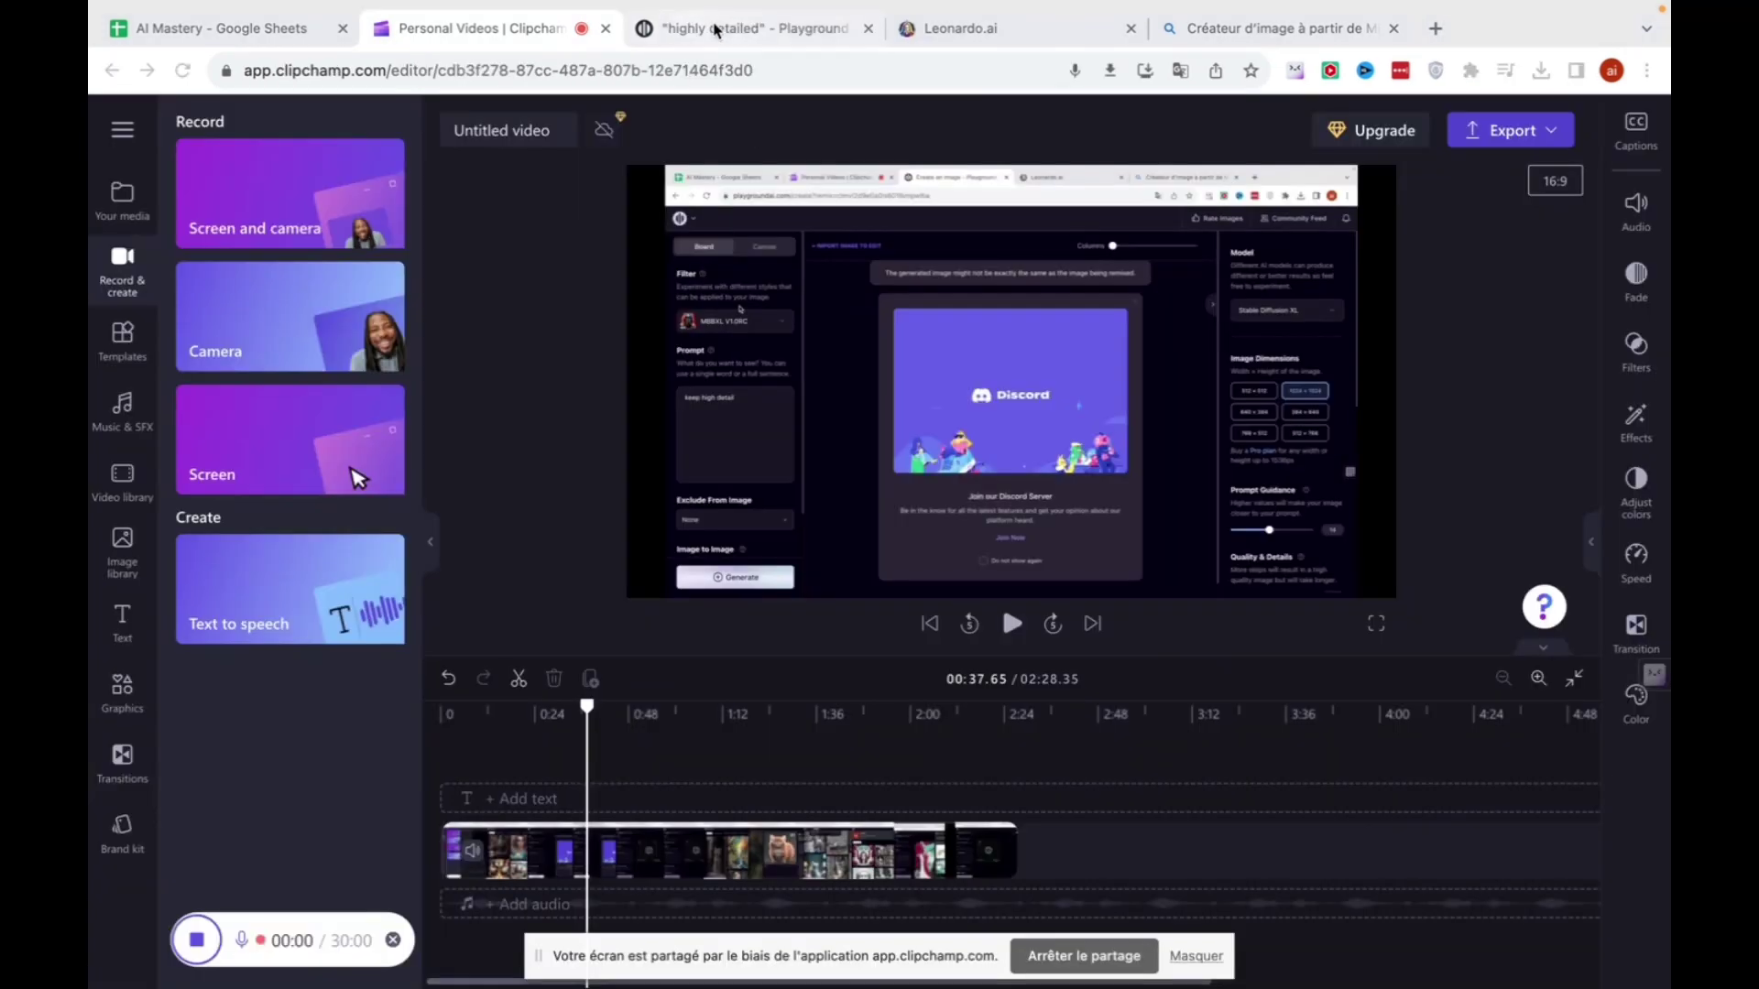
# Switch from Clipchamp back to Playground and browse the "highly detailed" search results.
pyautogui.click(716, 30)
pyautogui.scroll(5, 700, 385)
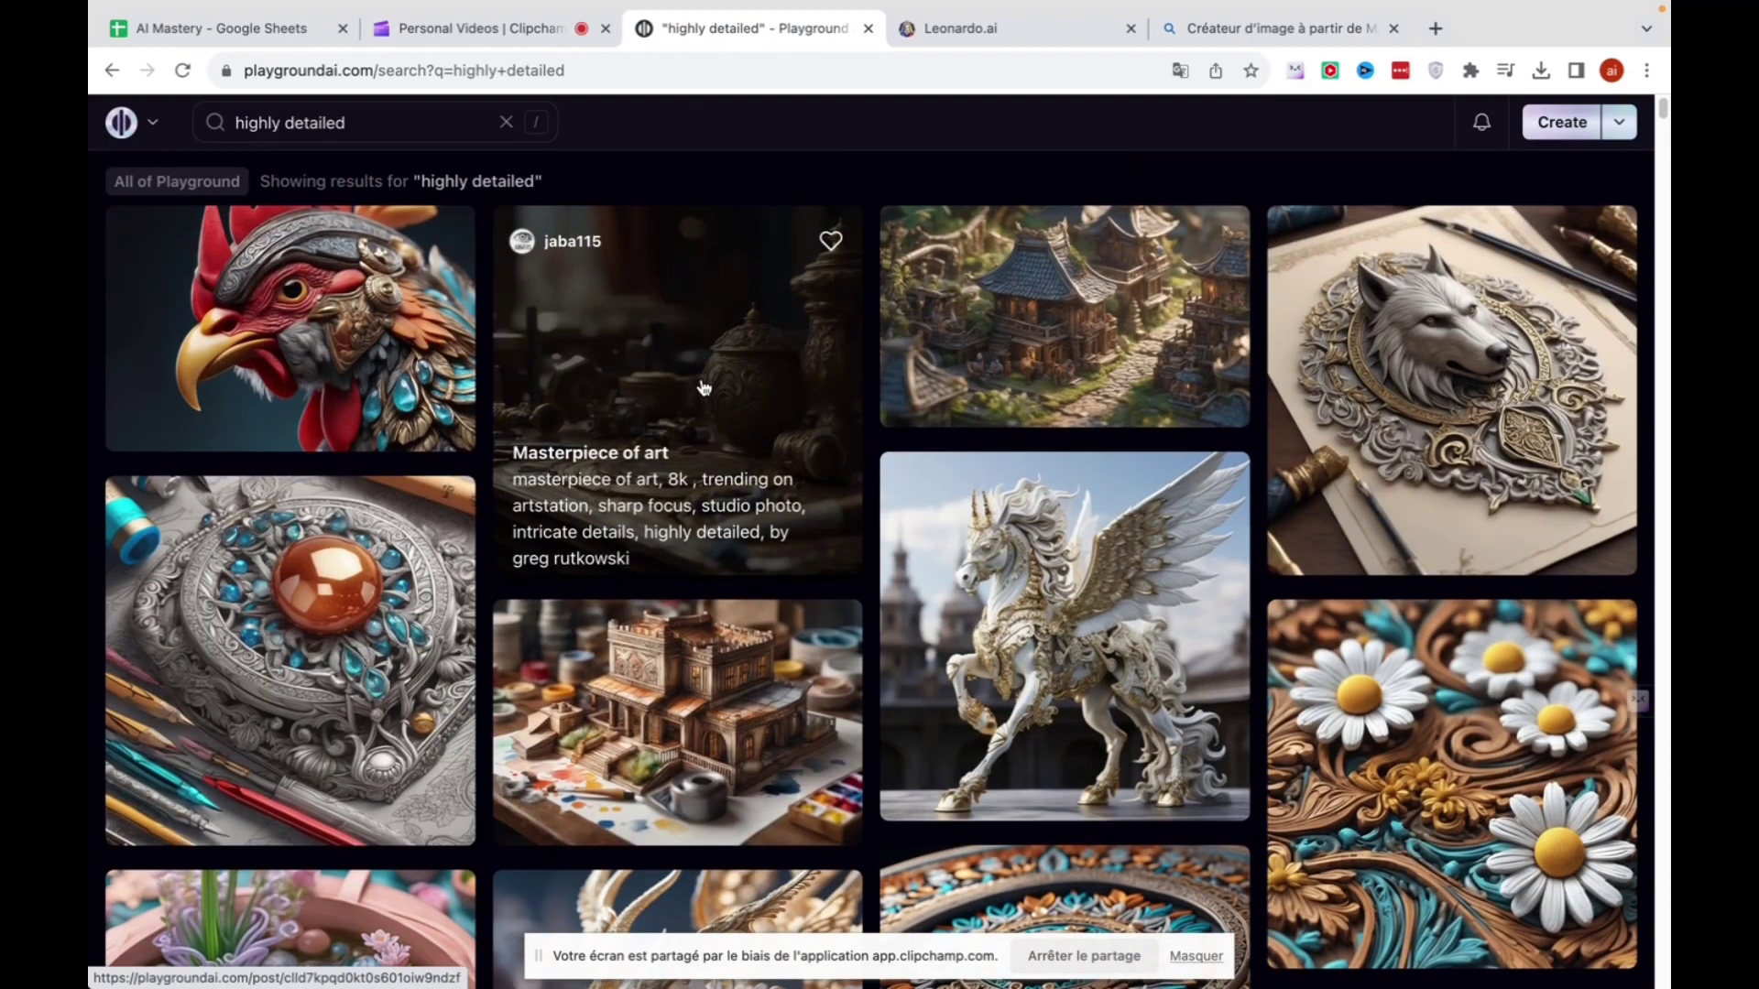
pyautogui.scroll(-10, 582, 325)
pyautogui.scroll(10, 583, 325)
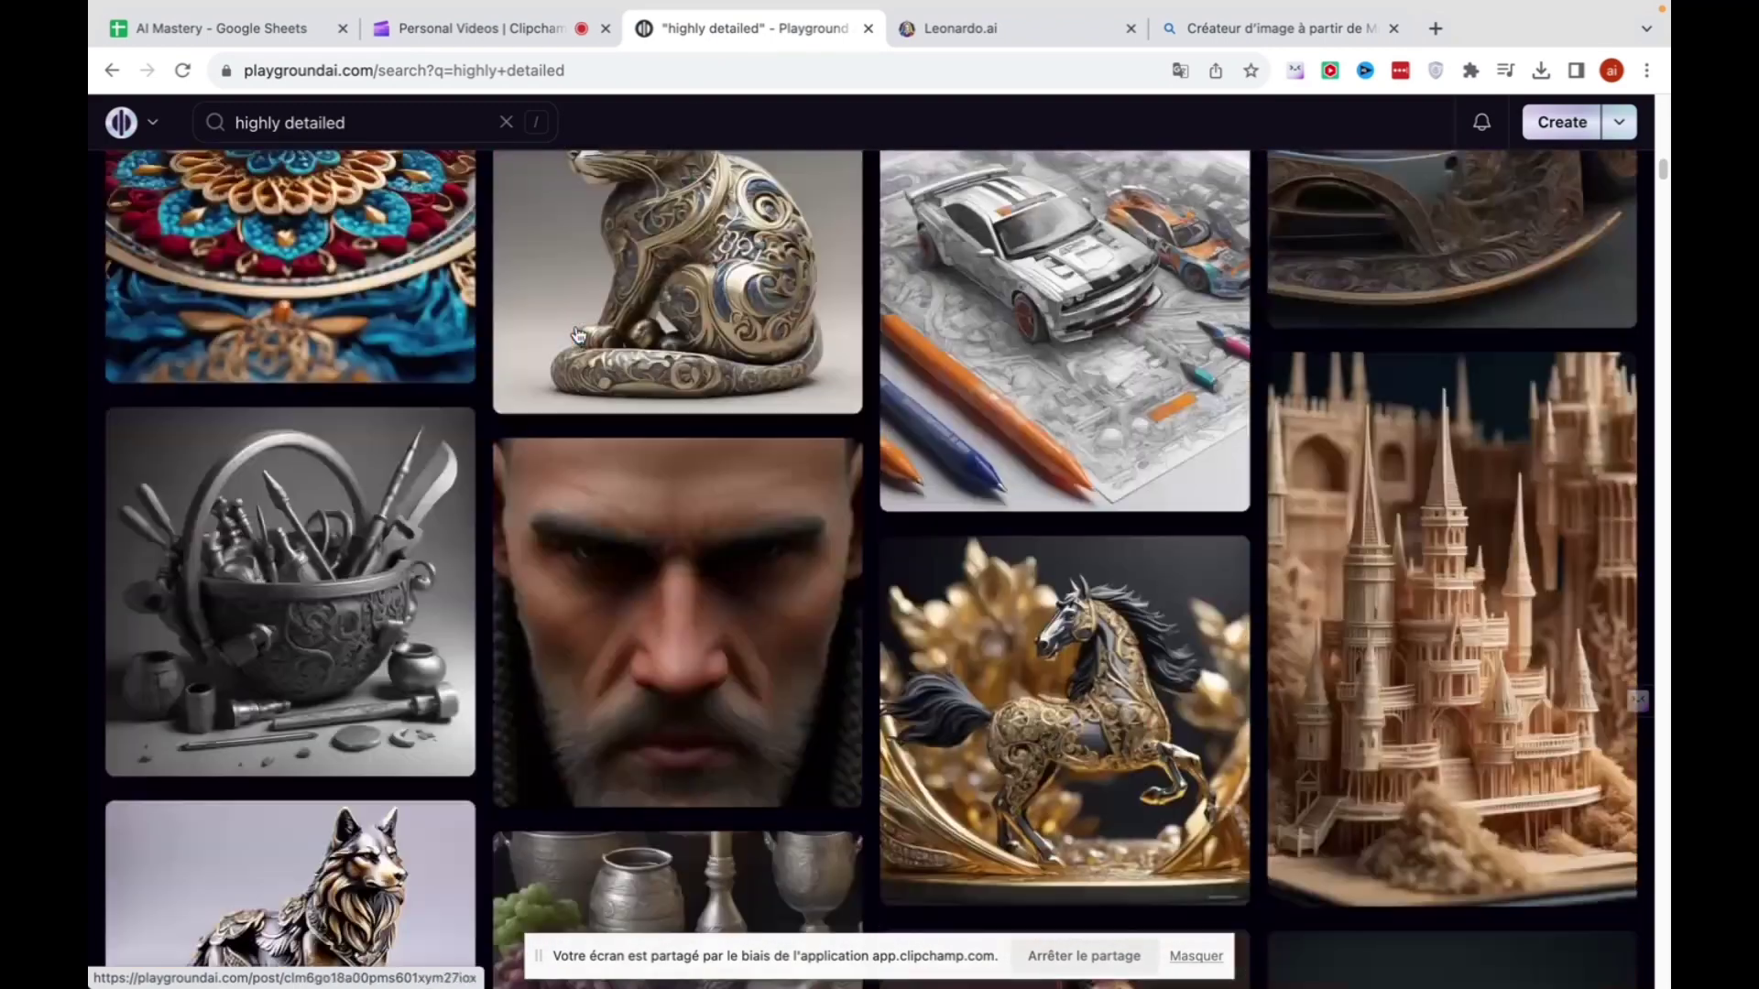
# Replace the search term with "cat" and browse the matching images.
pyautogui.click(118, 125)
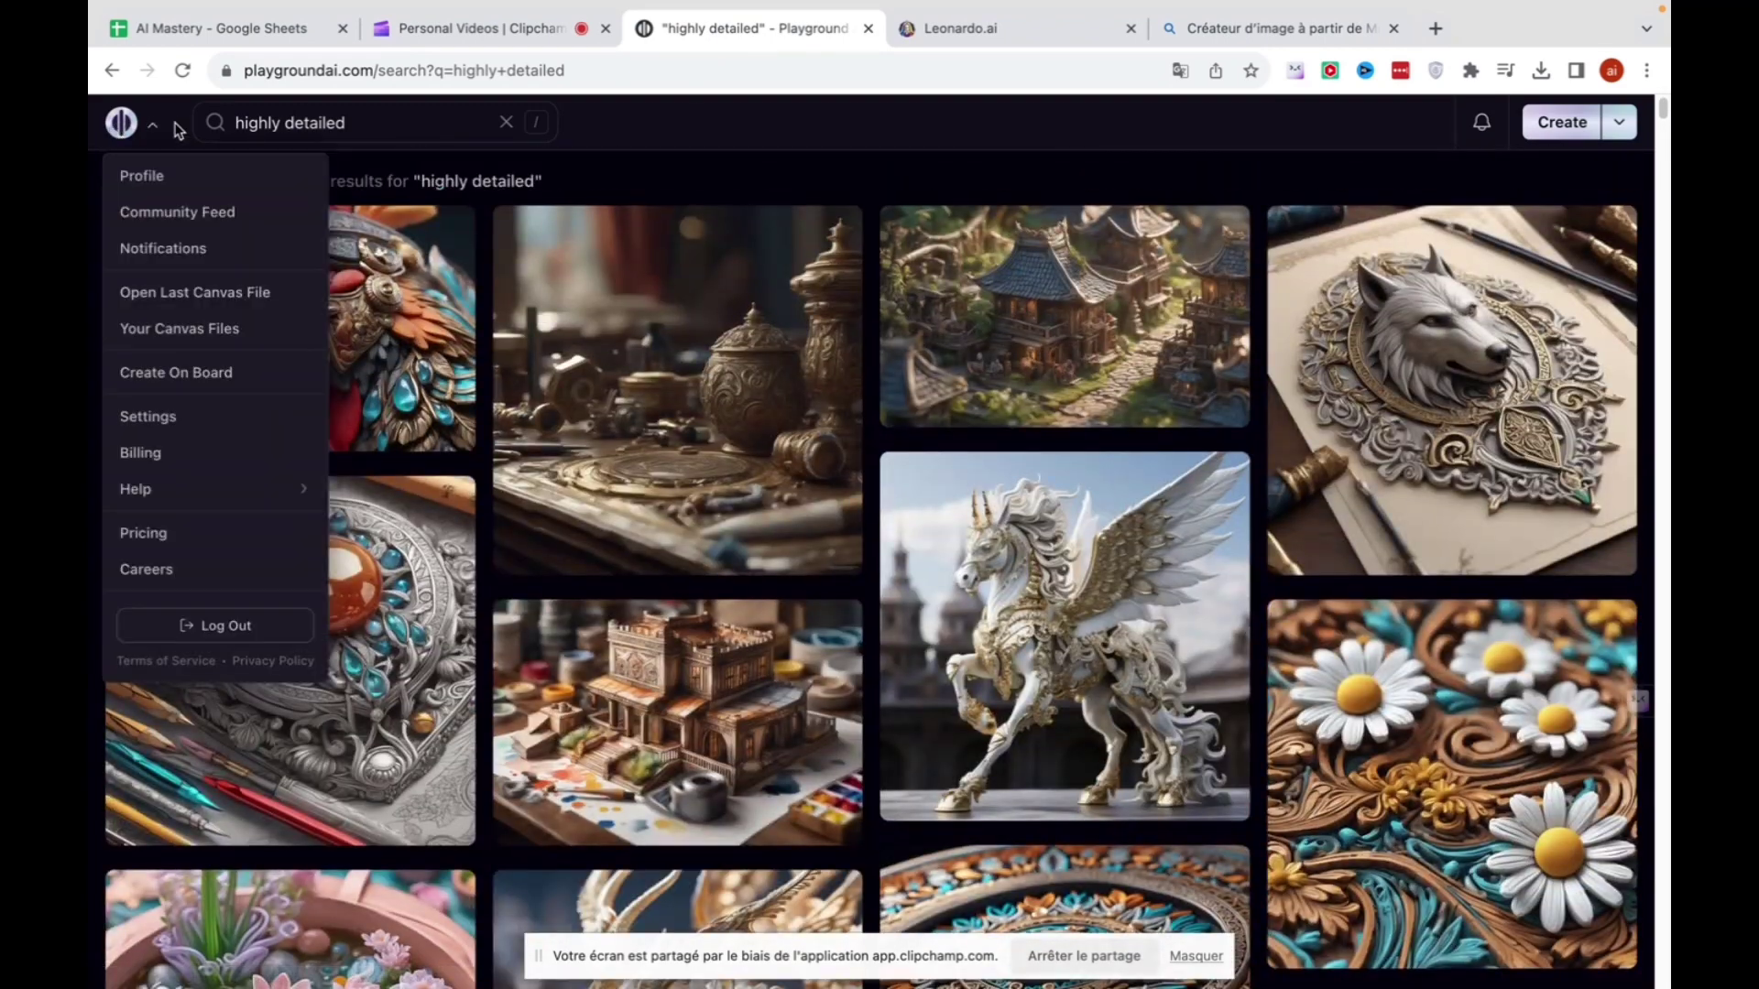
pyautogui.click(505, 123)
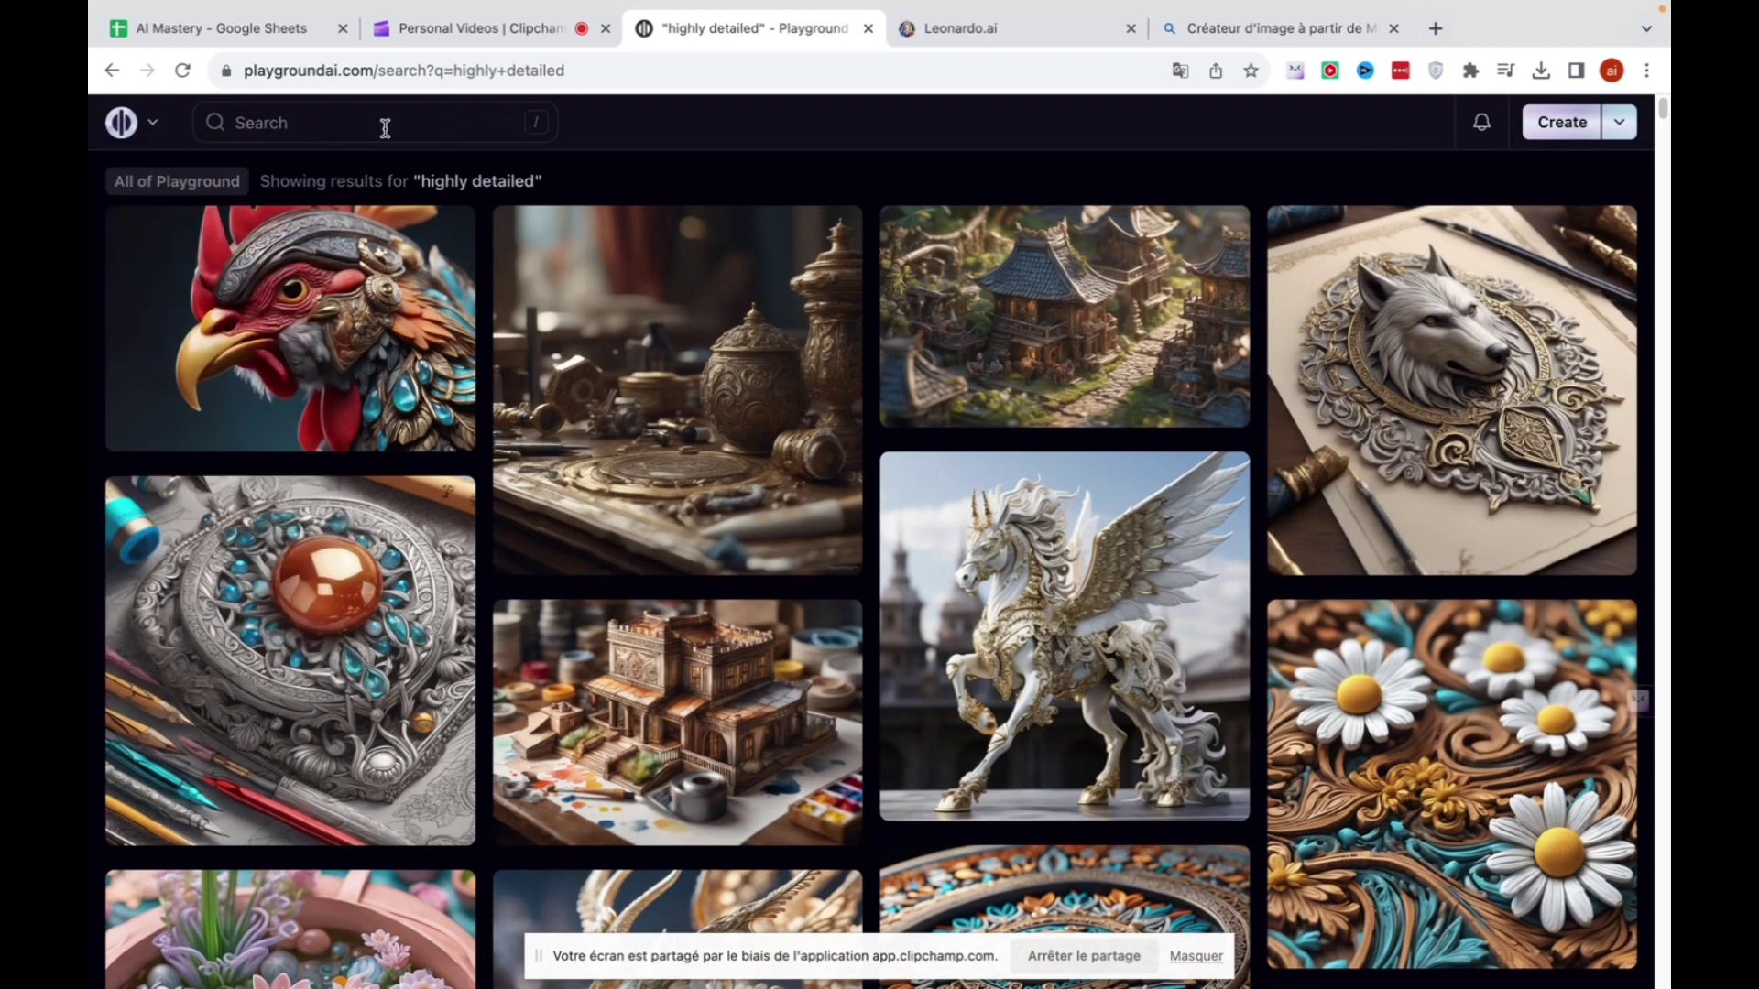
pyautogui.write('cat')
pyautogui.press('Return')
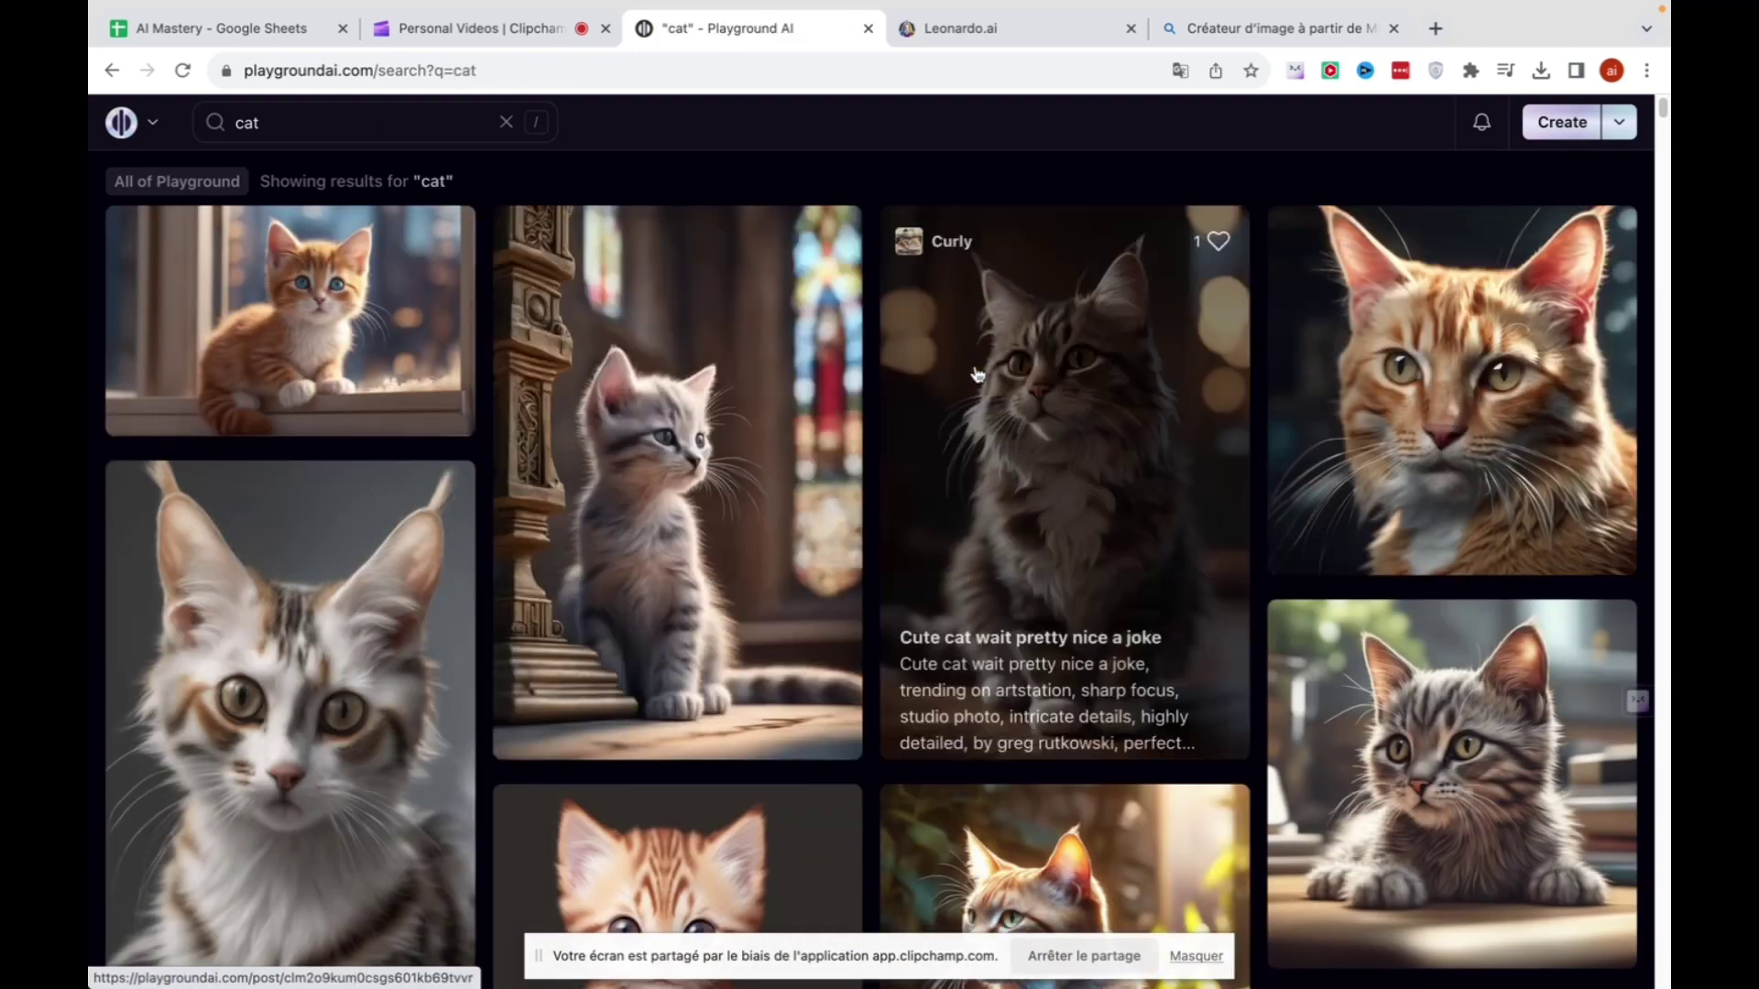
pyautogui.scroll(-9, 977, 373)
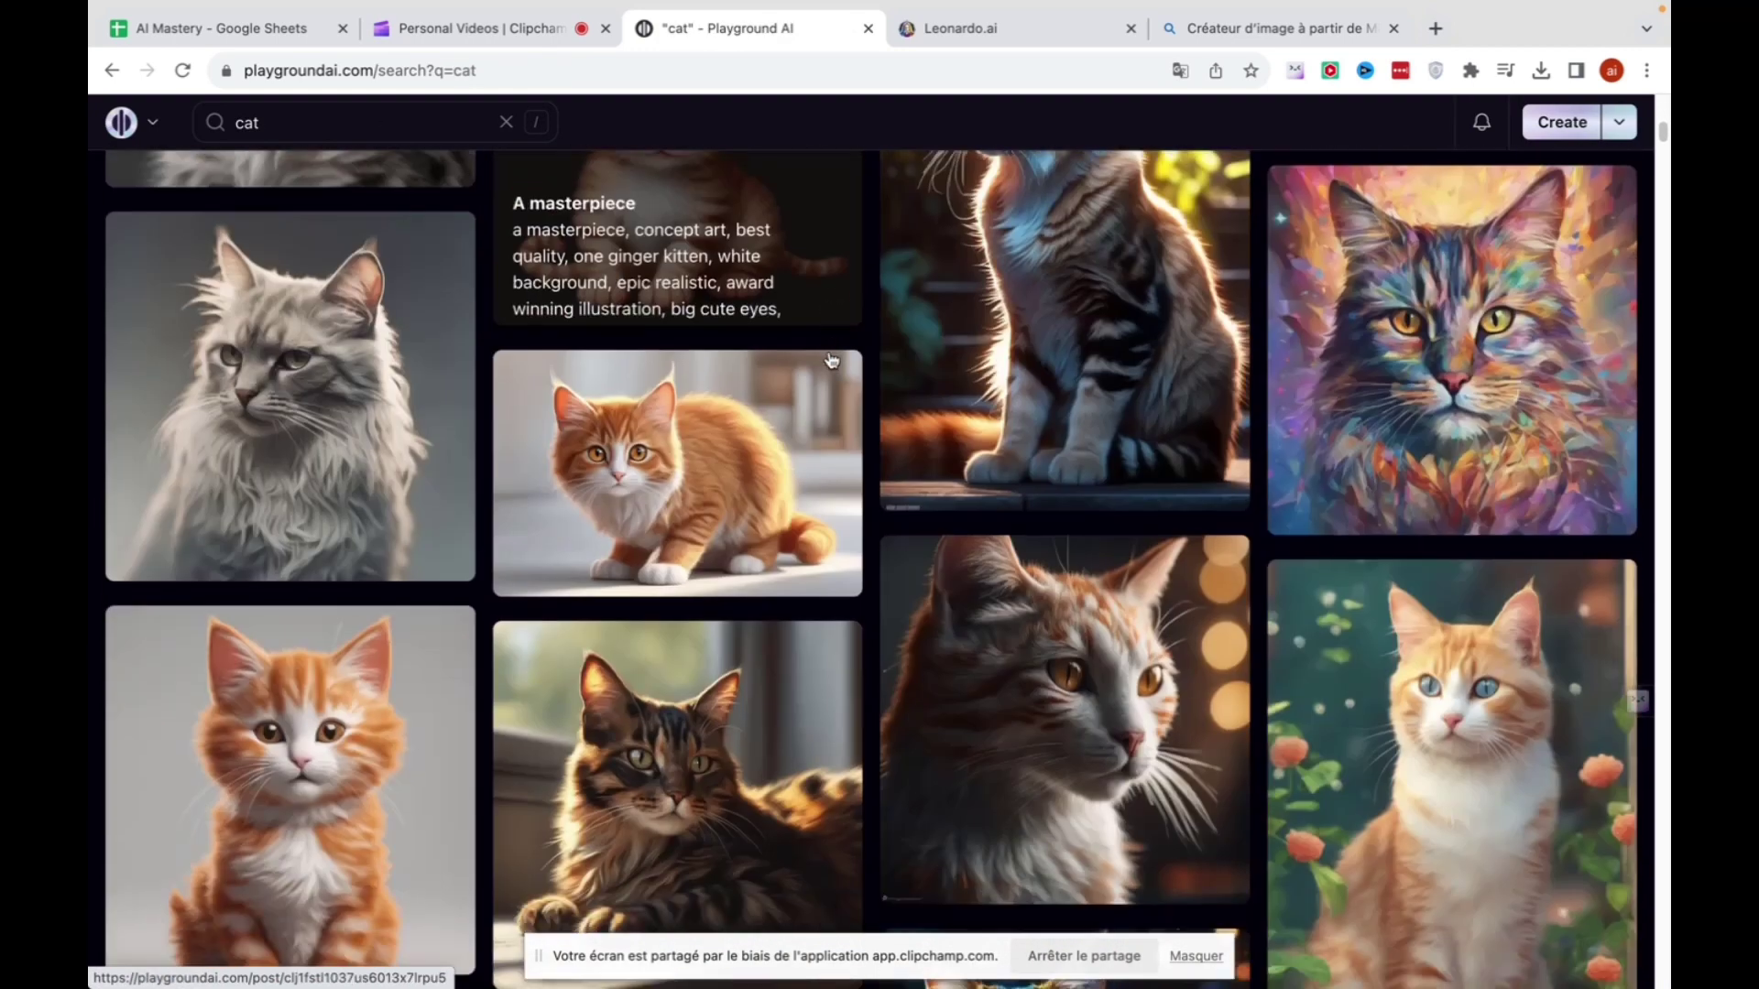
pyautogui.scroll(-15, 831, 360)
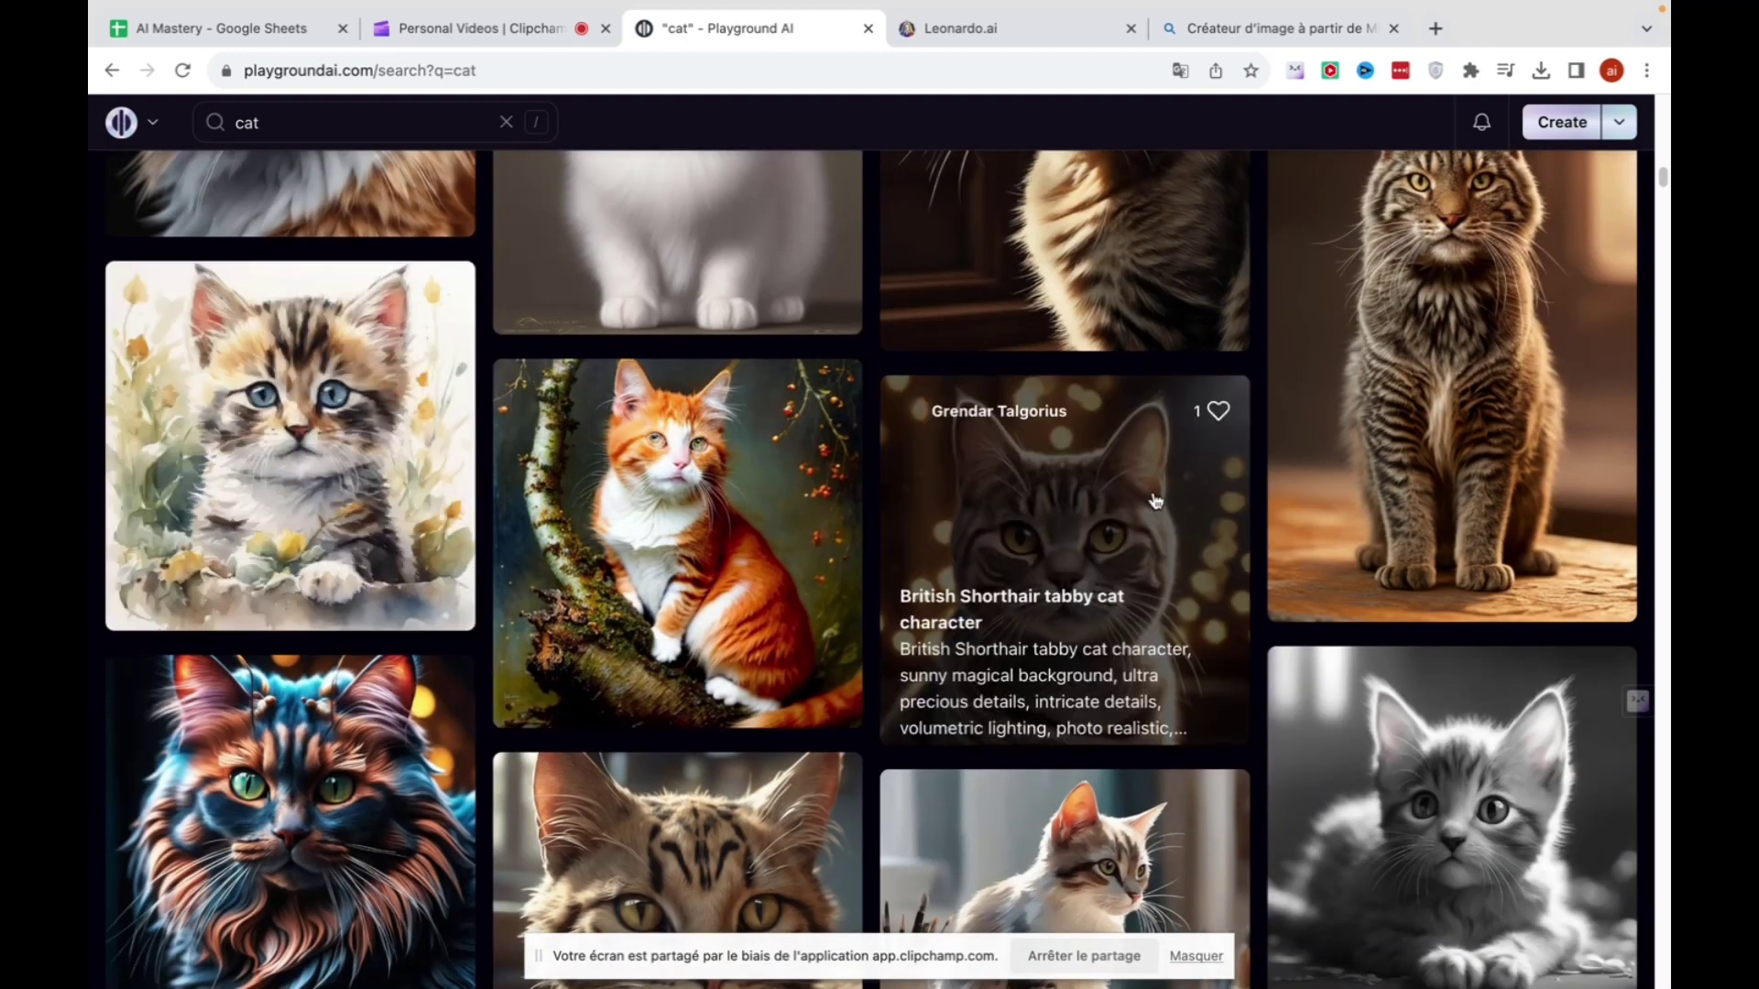
# Open the British Shorthair tabby cat character image and read its prompt, removed-from-image terms and generation settings.
pyautogui.scroll(-1, 1173, 509)
pyautogui.click(1047, 496)
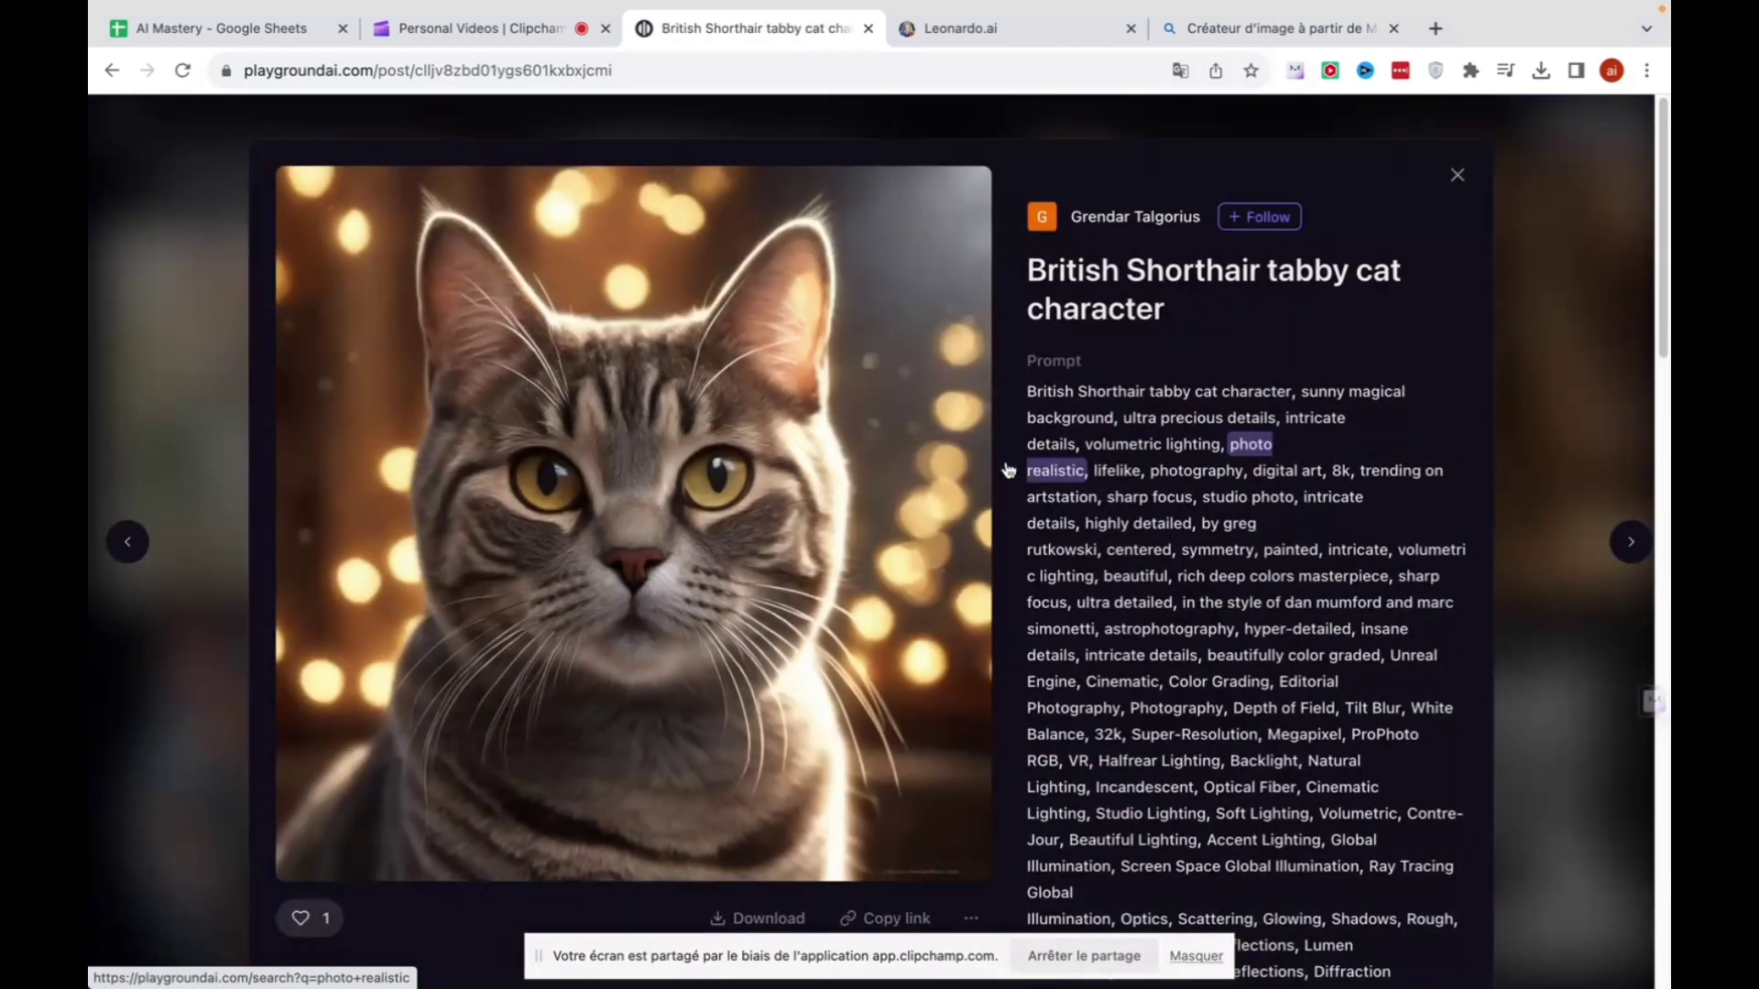
pyautogui.scroll(-5, 1116, 412)
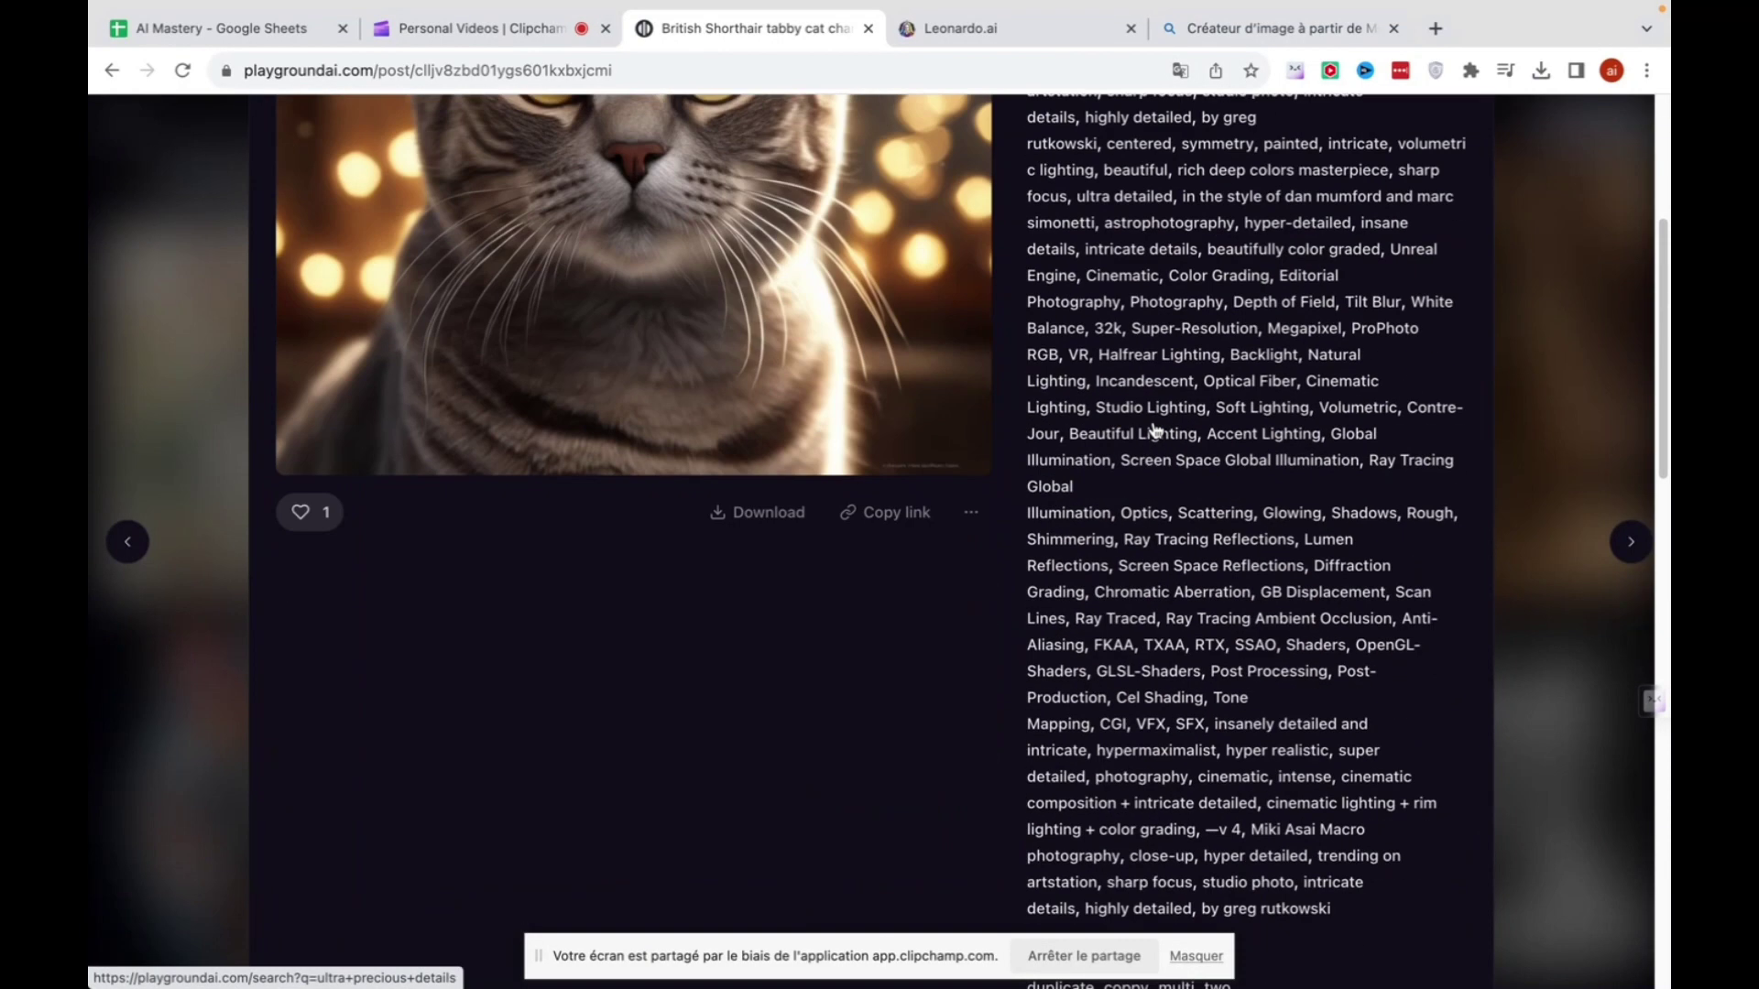
pyautogui.scroll(-8, 1111, 418)
pyautogui.scroll(4, 1080, 403)
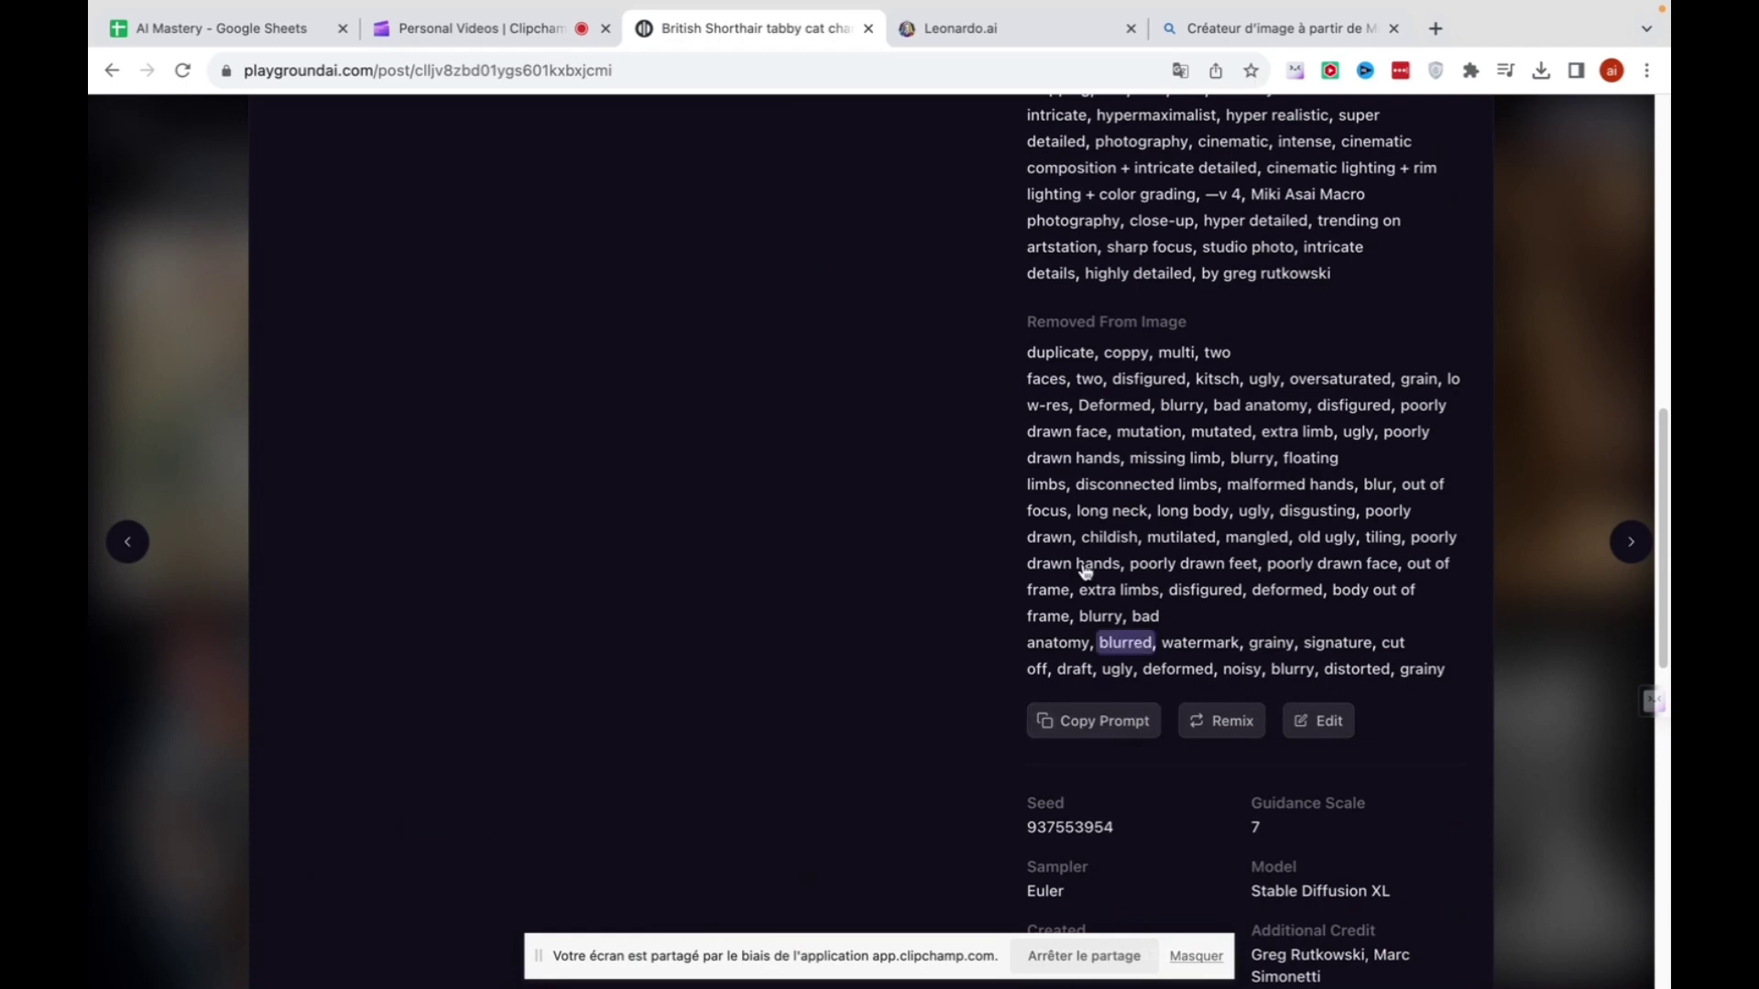
# Follow the "highly detailed" term in the cat image's prompt and browse the matching community images.
pyautogui.scroll(10, 1080, 570)
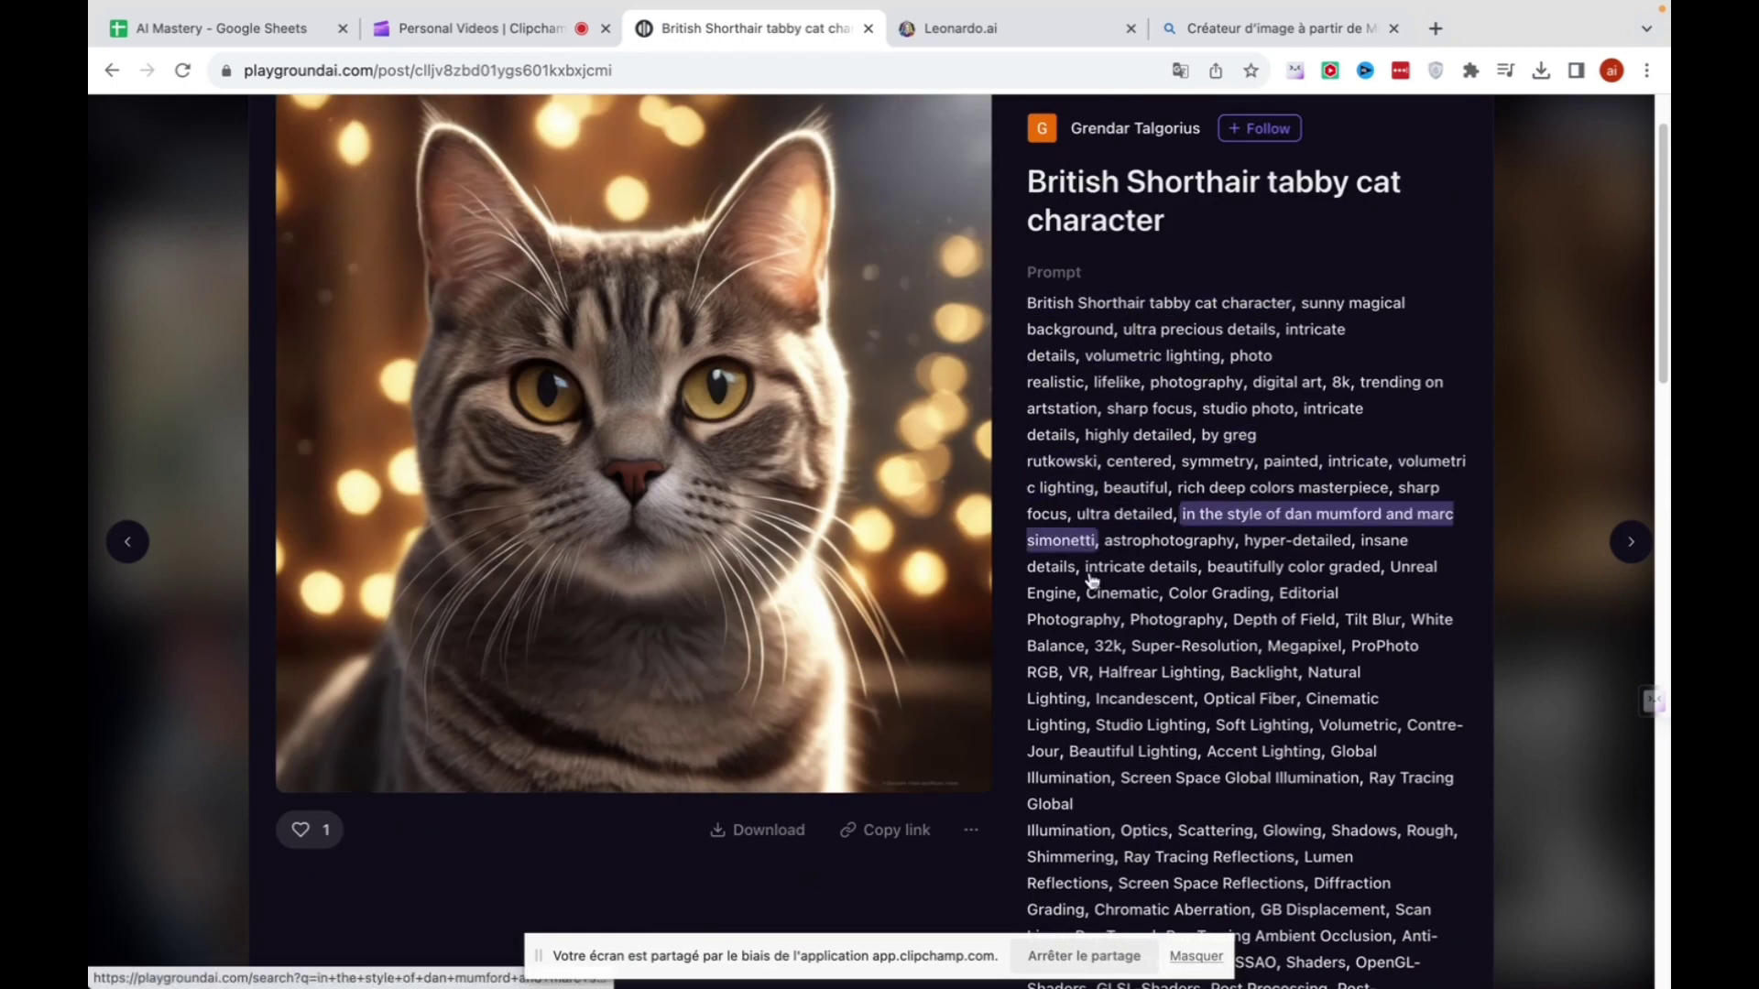
pyautogui.click(1160, 440)
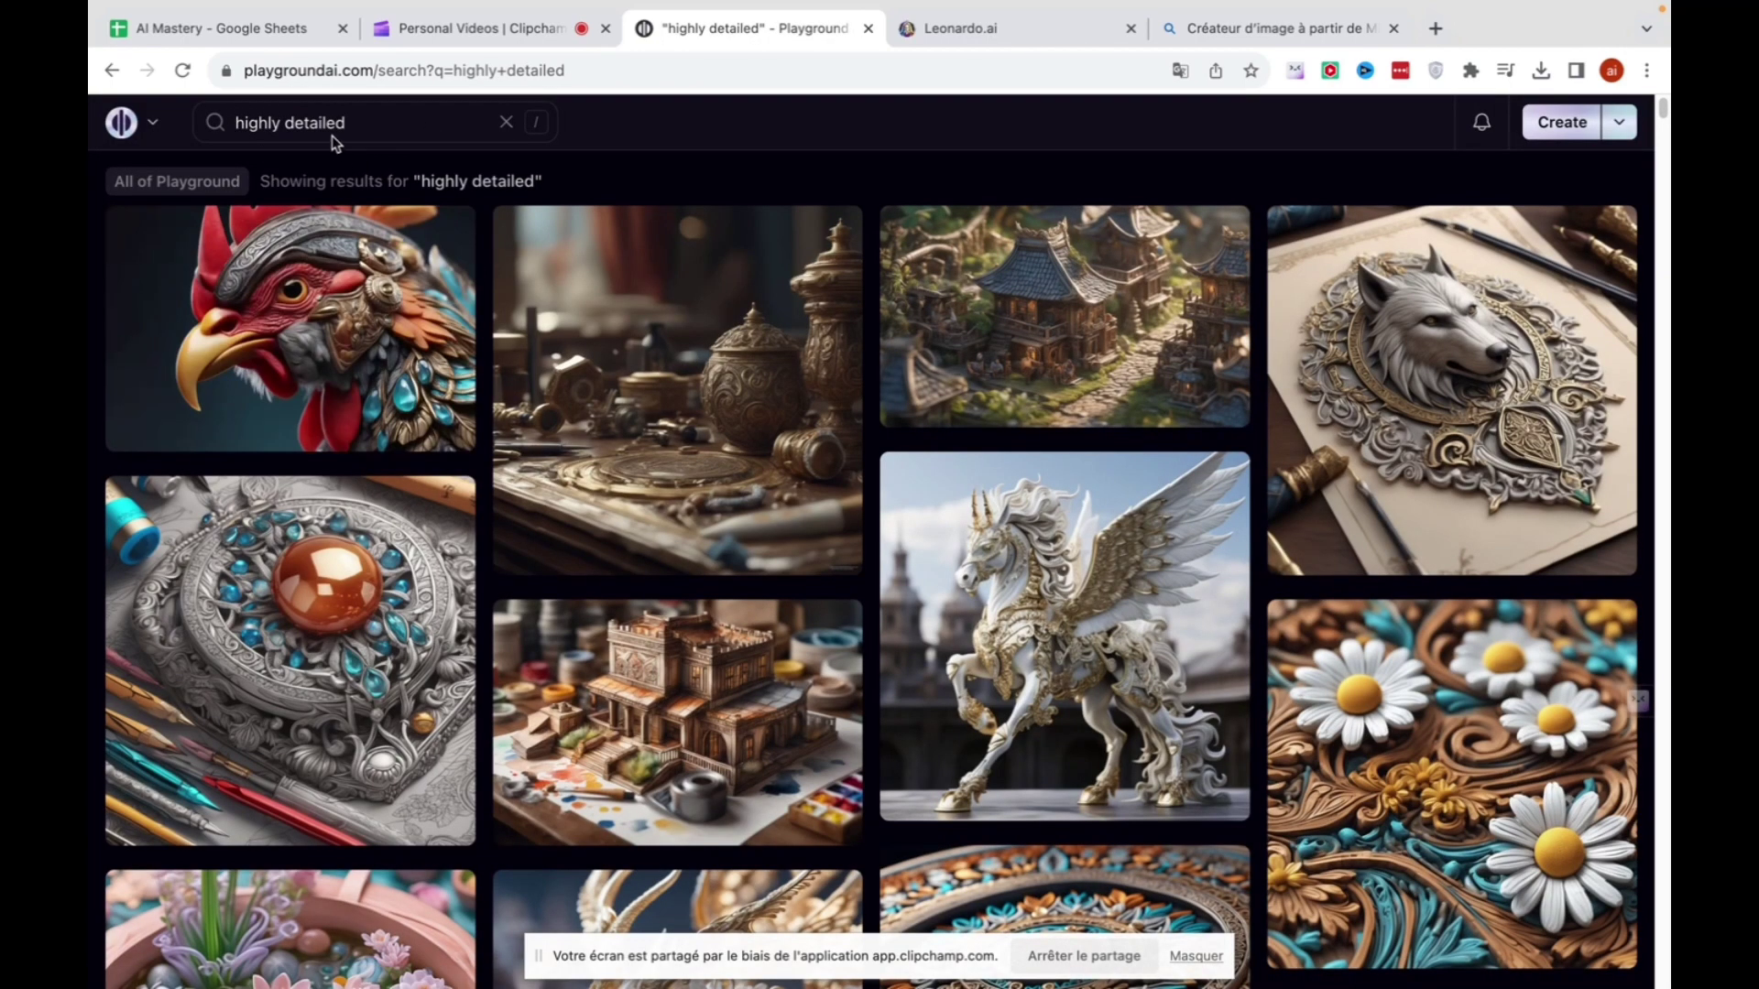
pyautogui.scroll(-10, 805, 430)
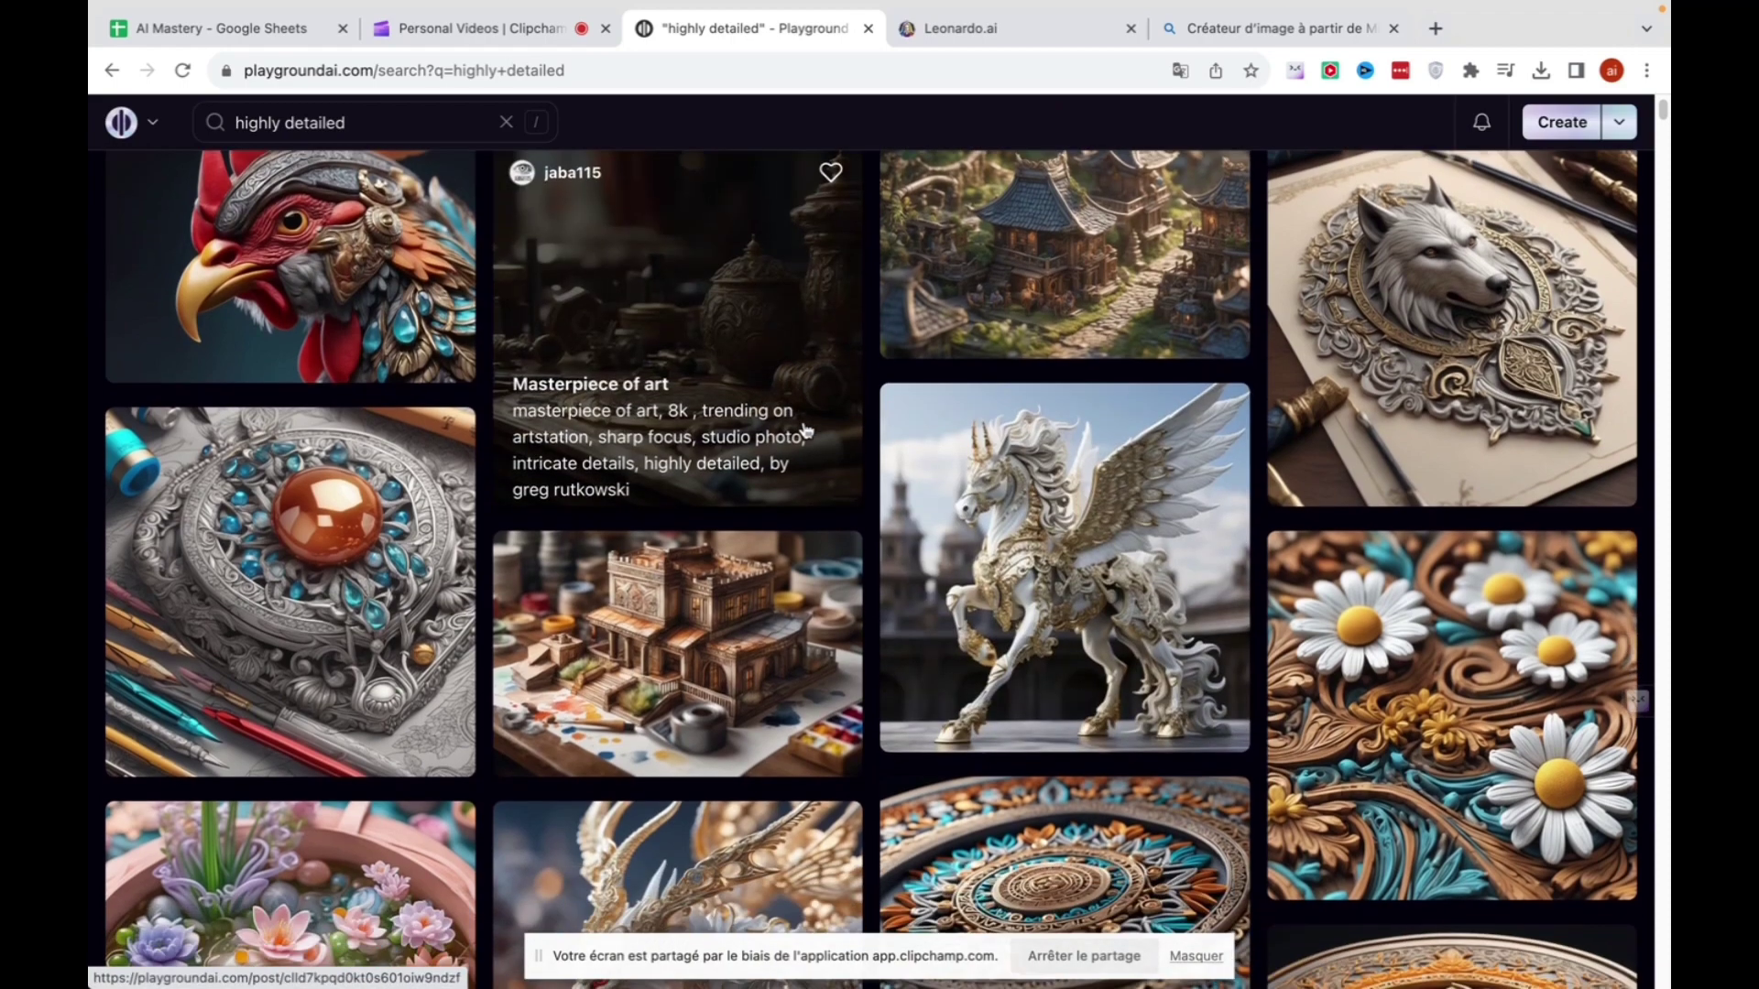
pyautogui.scroll(-12, 805, 430)
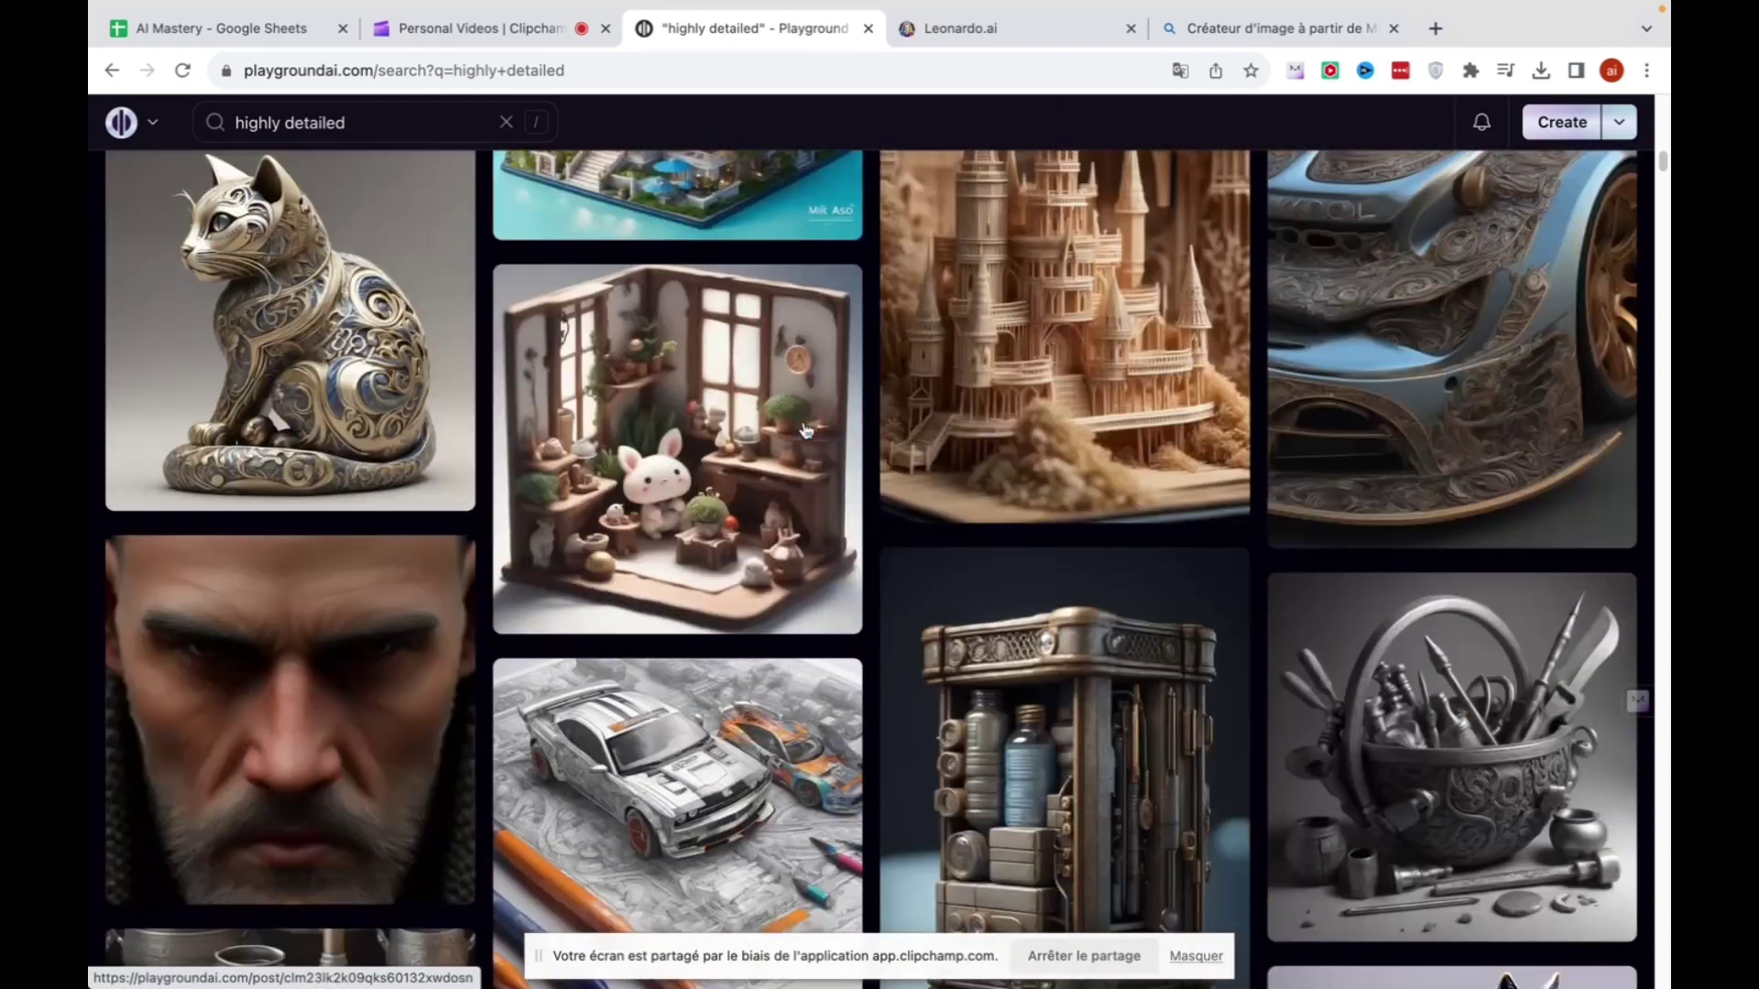
pyautogui.scroll(-12, 805, 430)
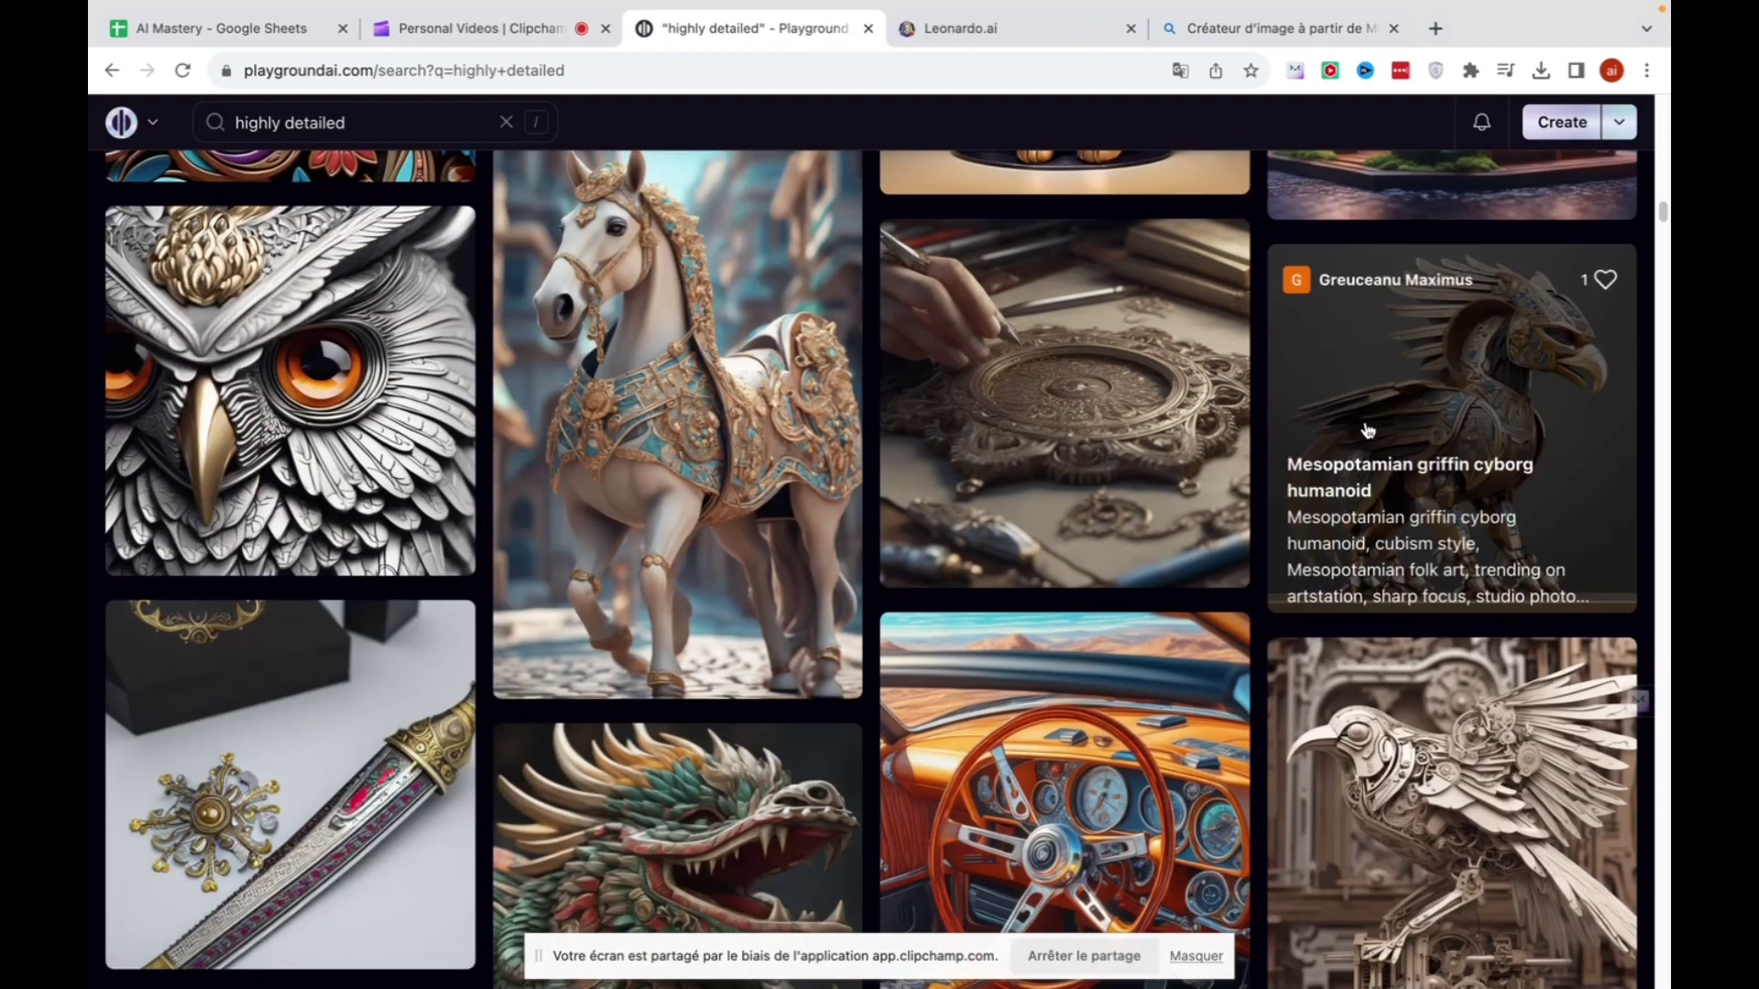
pyautogui.scroll(-3, 1368, 430)
pyautogui.scroll(-6, 599, 396)
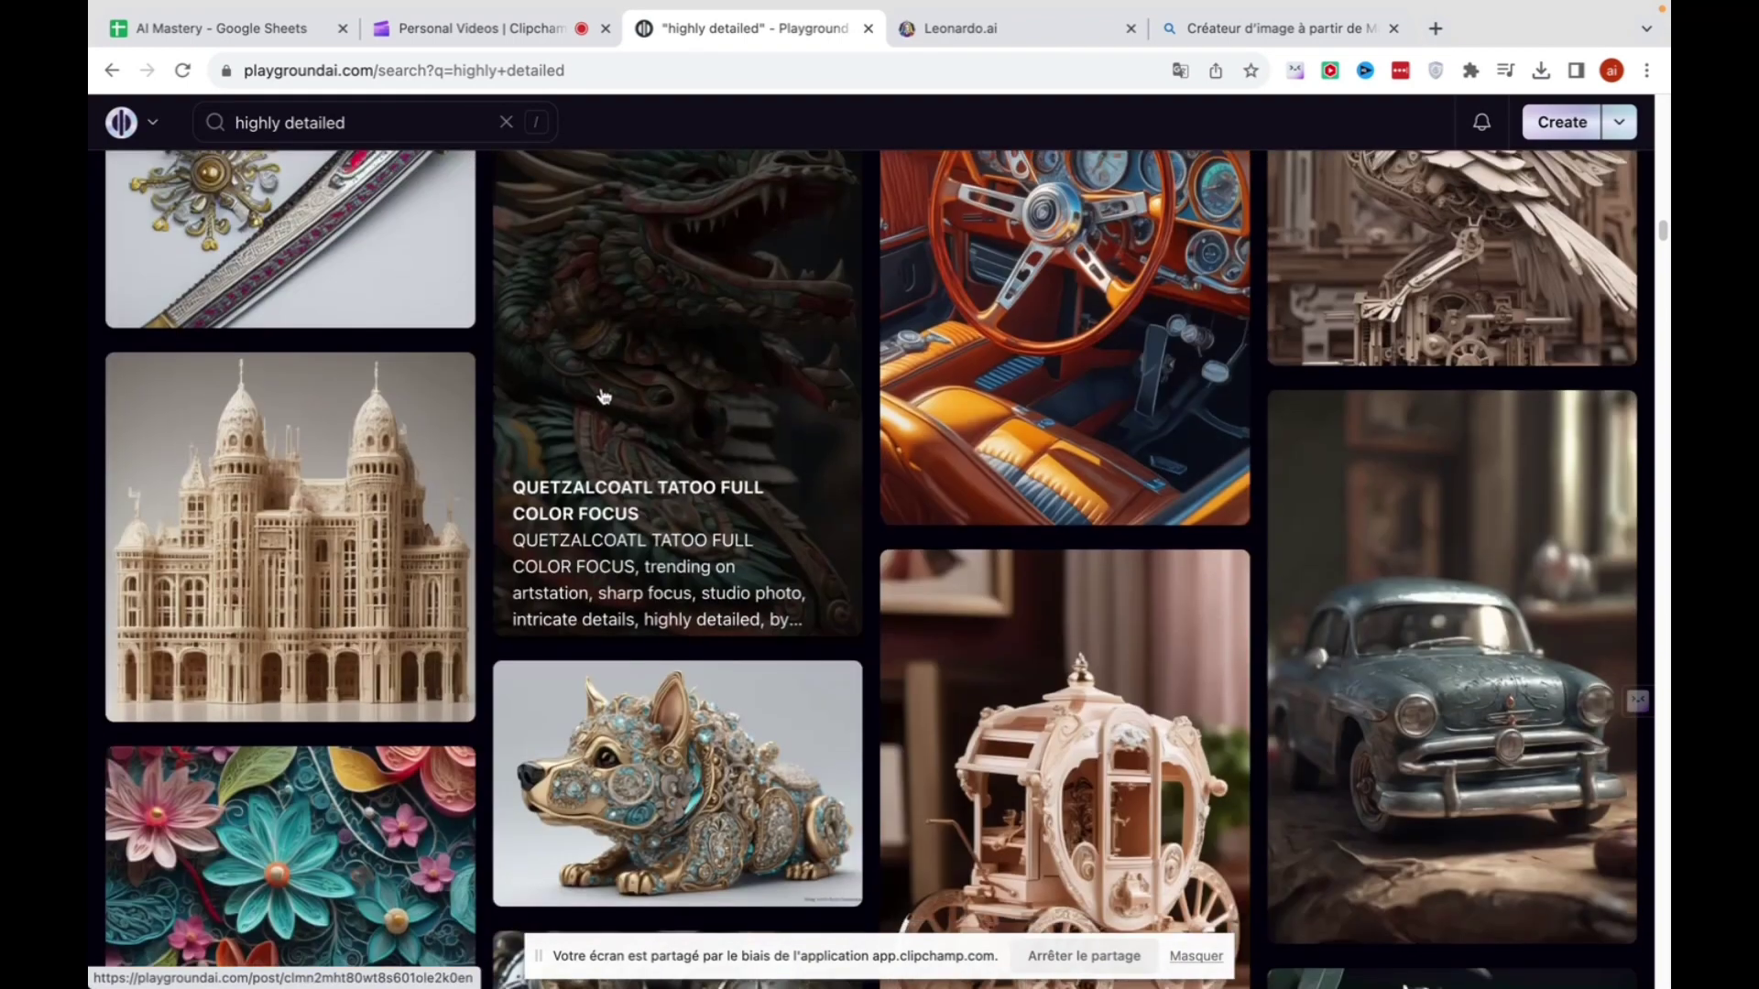
pyautogui.scroll(-8, 1068, 437)
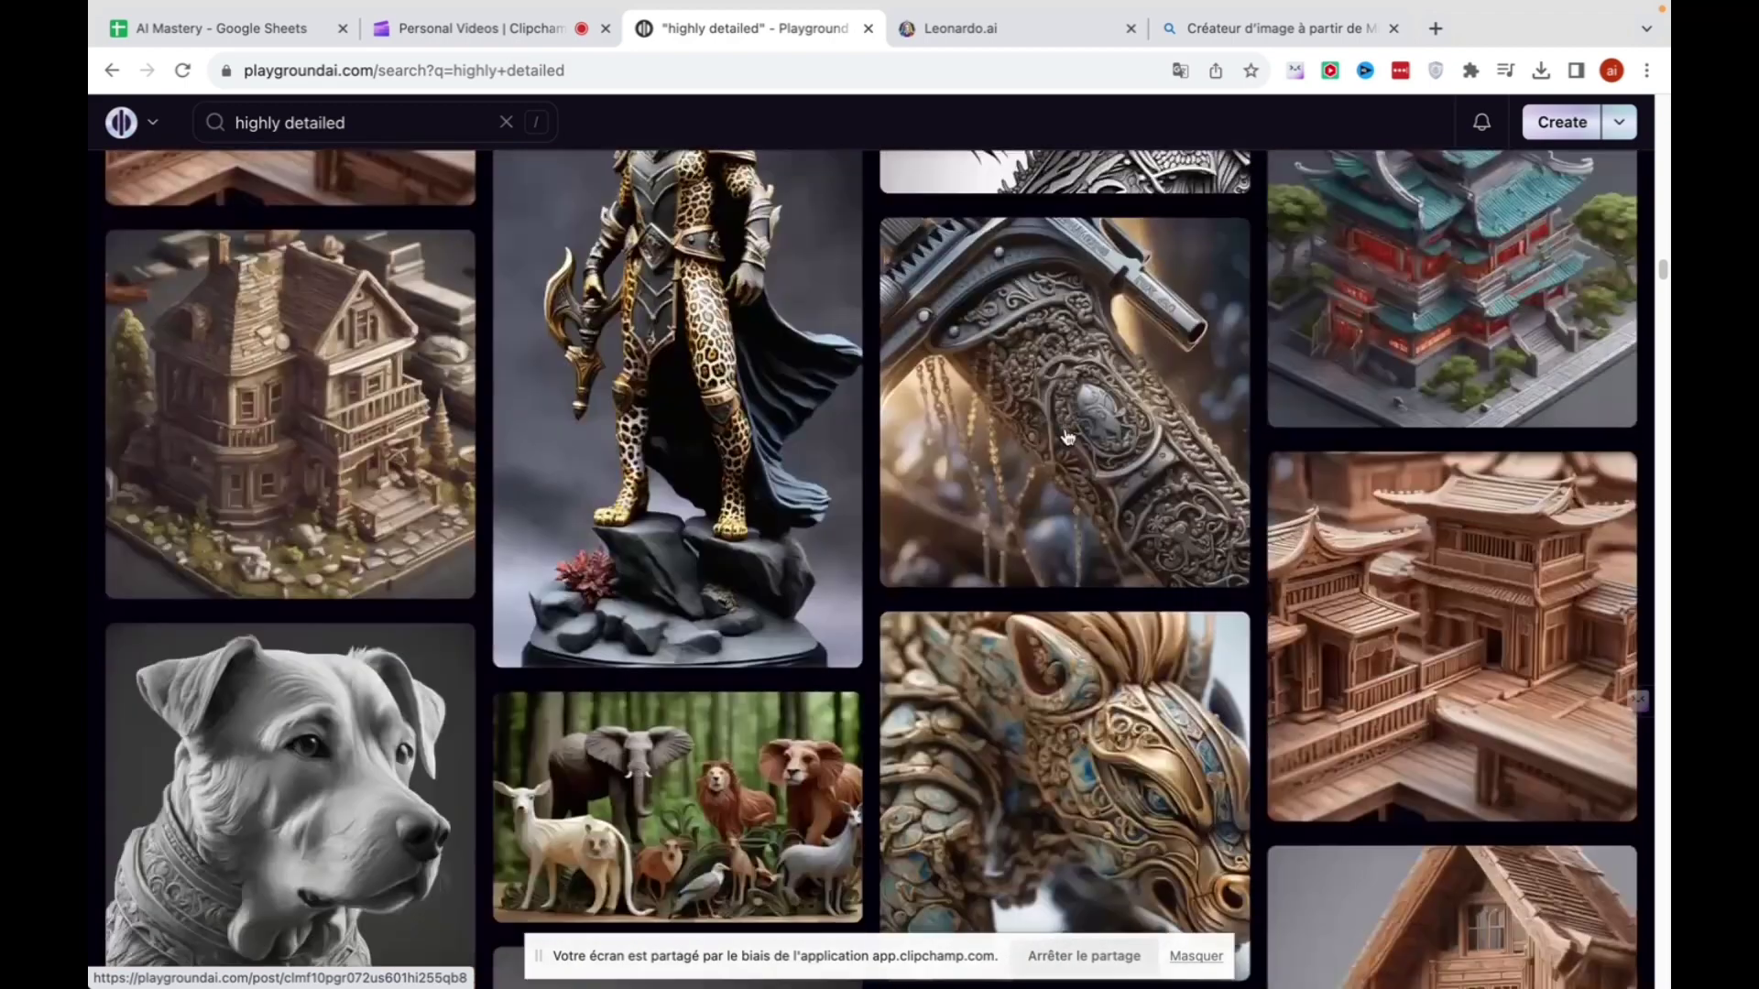
pyautogui.scroll(-10, 1068, 437)
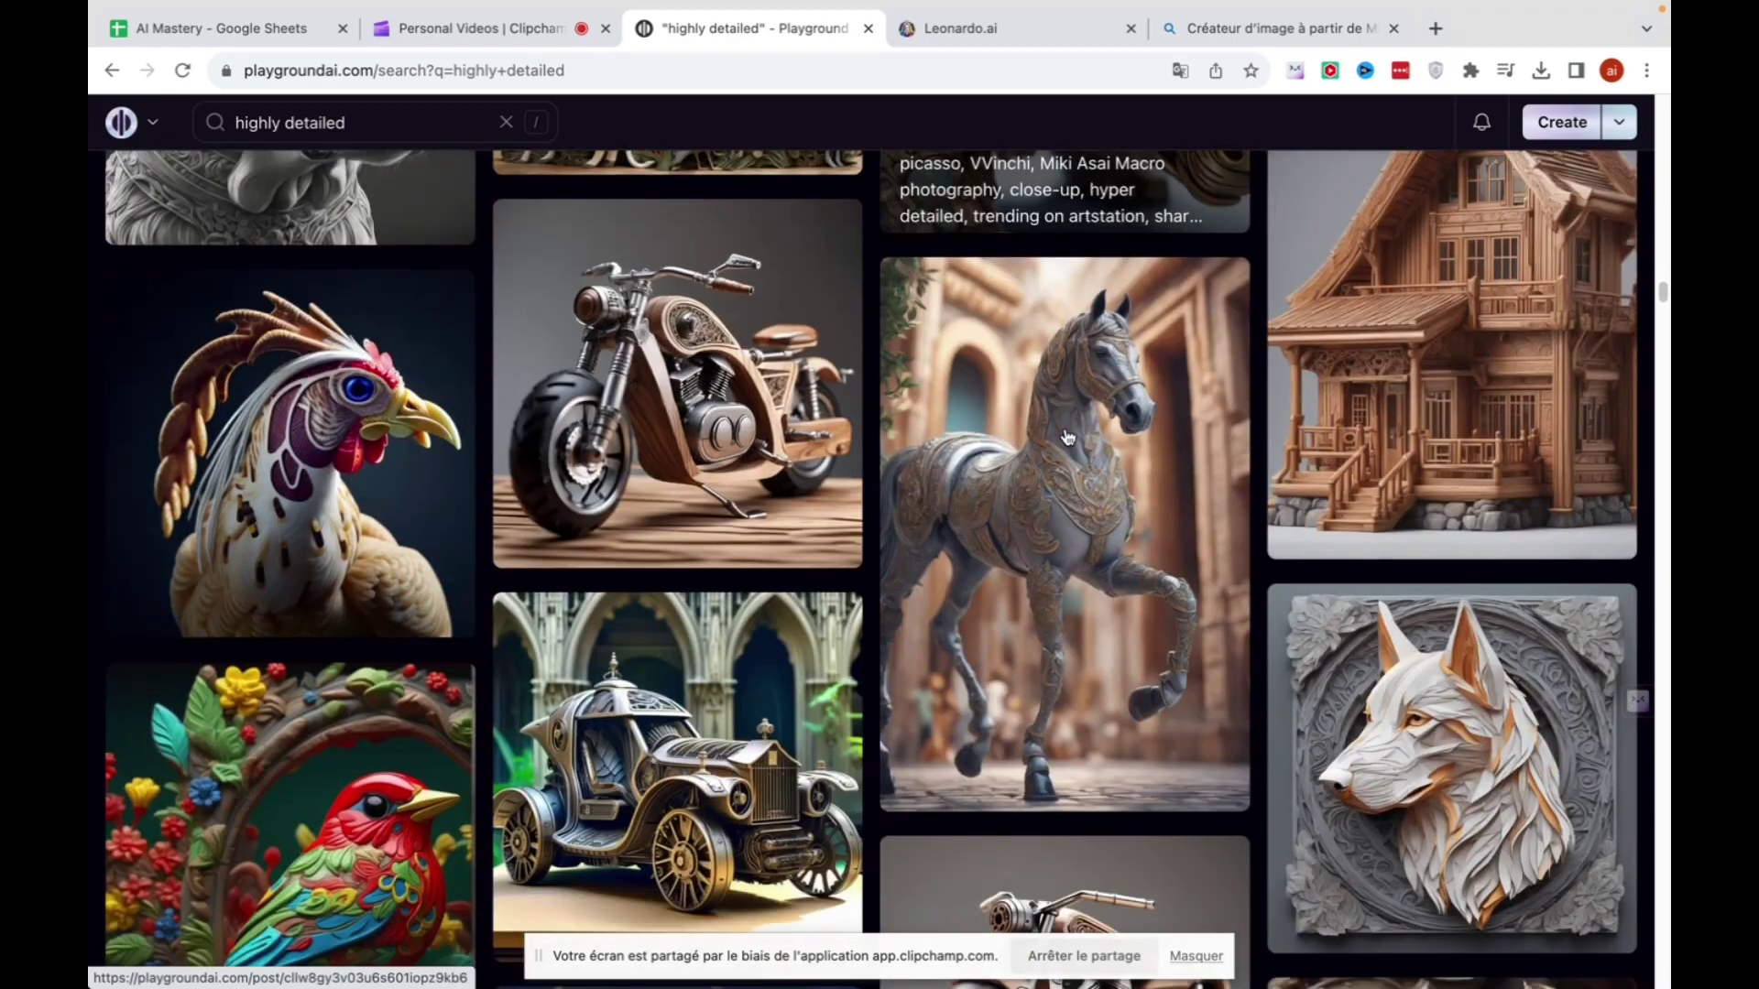
pyautogui.scroll(-20, 1068, 436)
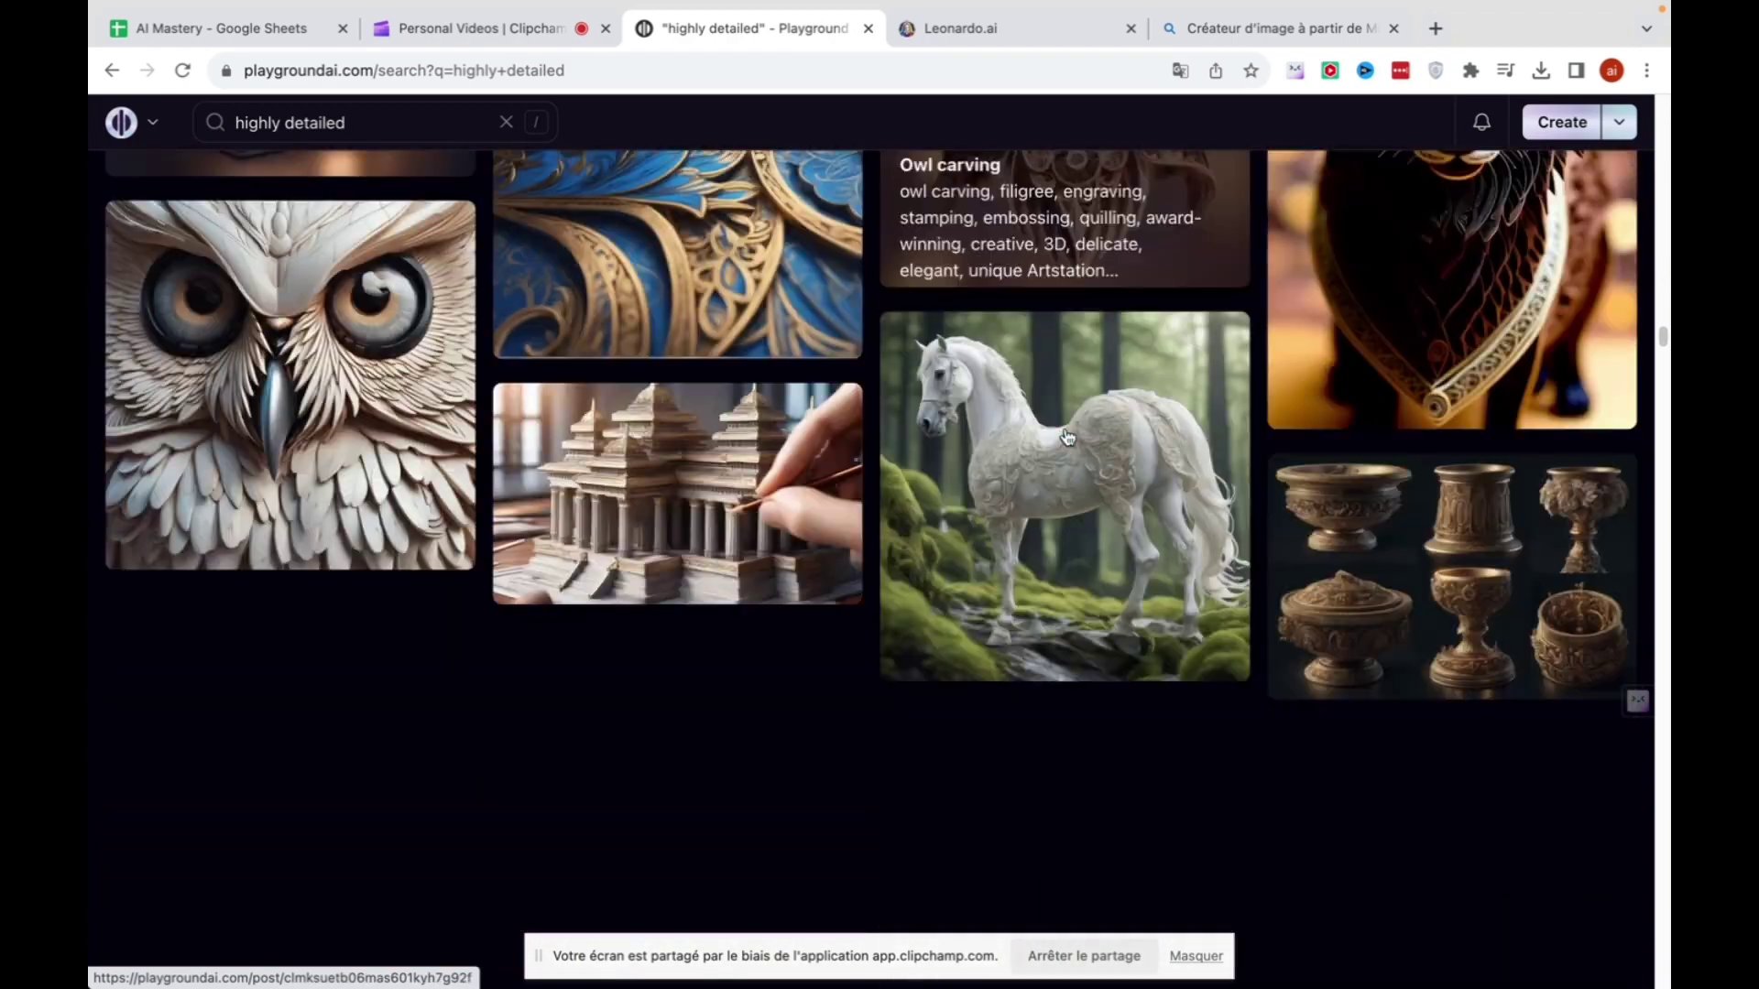
pyautogui.scroll(-3, 1068, 437)
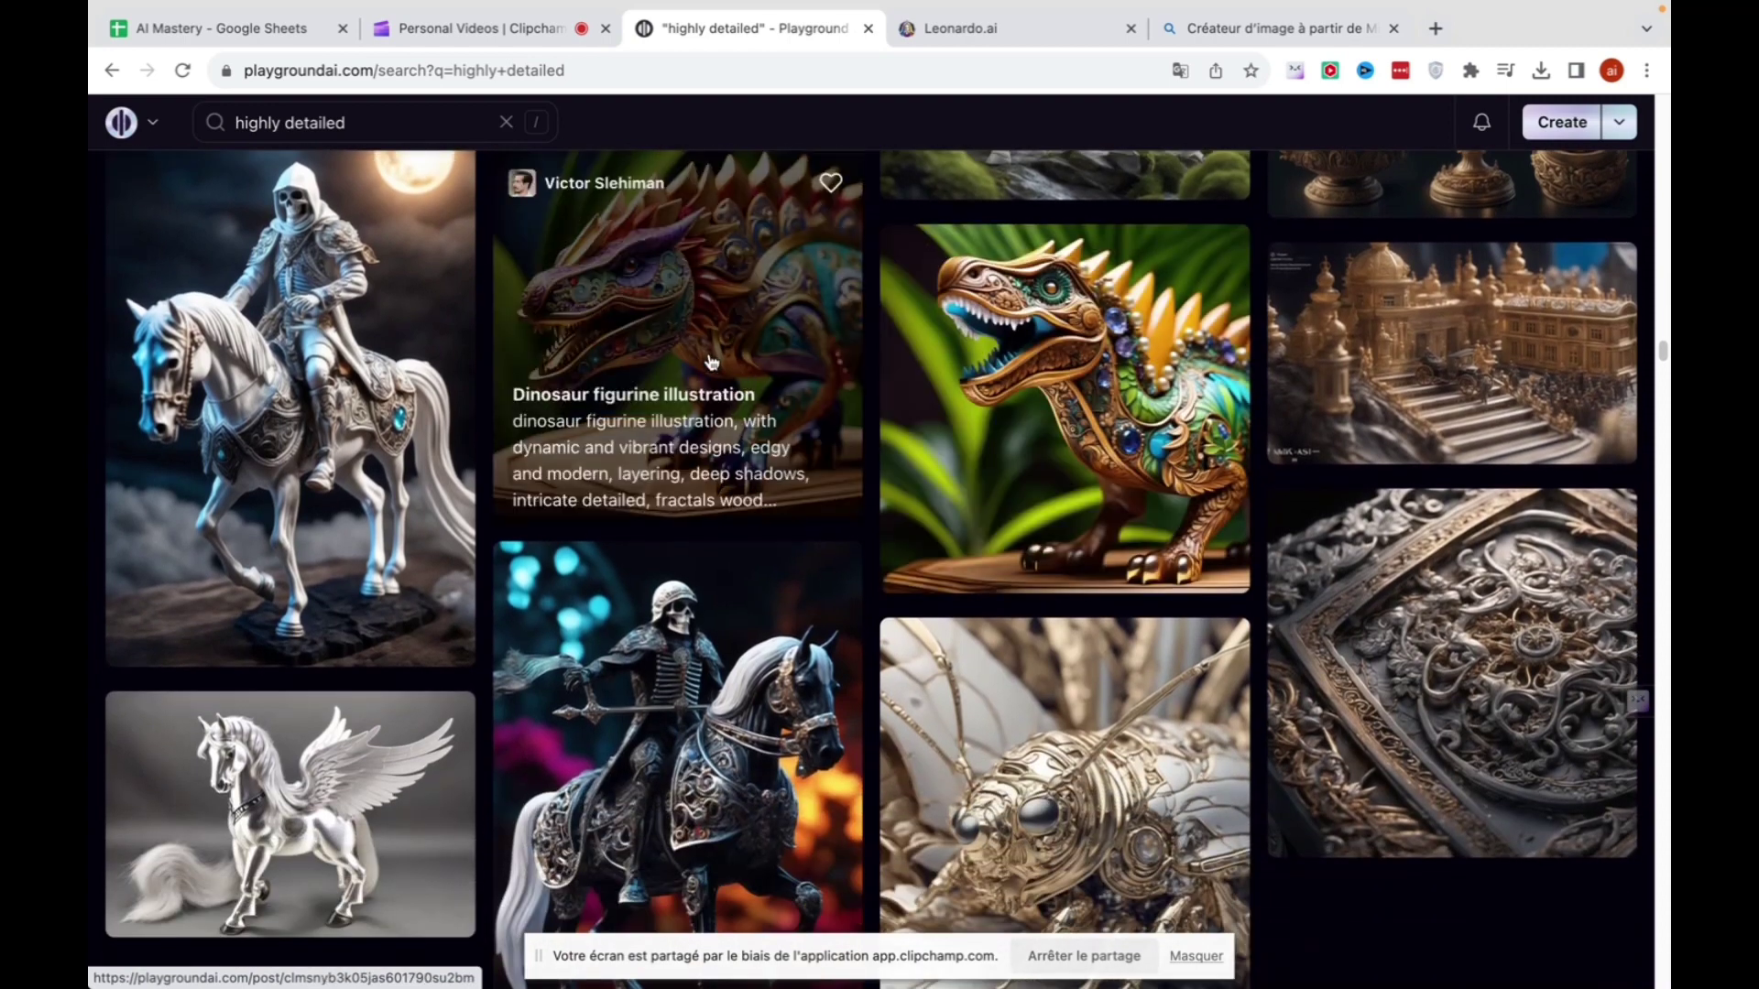
# Open the green jeweled dinosaur figurine illustration, read its prompt and generation settings, and remix it.
pyautogui.click(1096, 317)
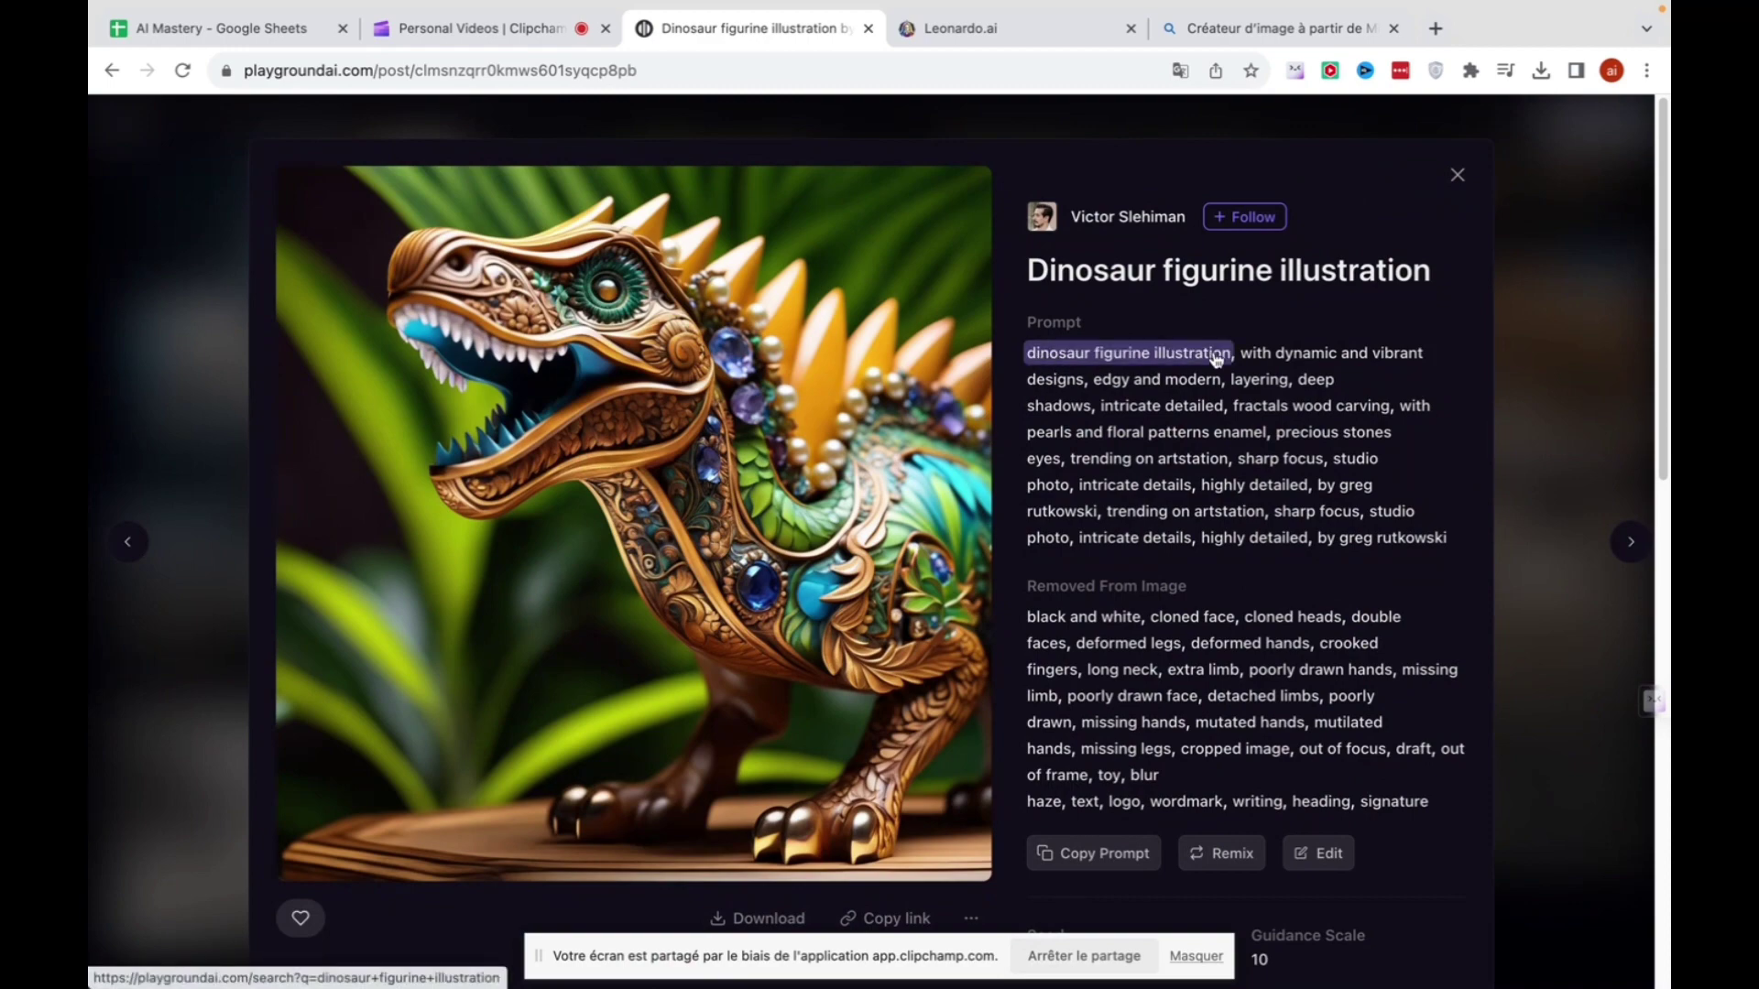
pyautogui.scroll(-1, 1217, 360)
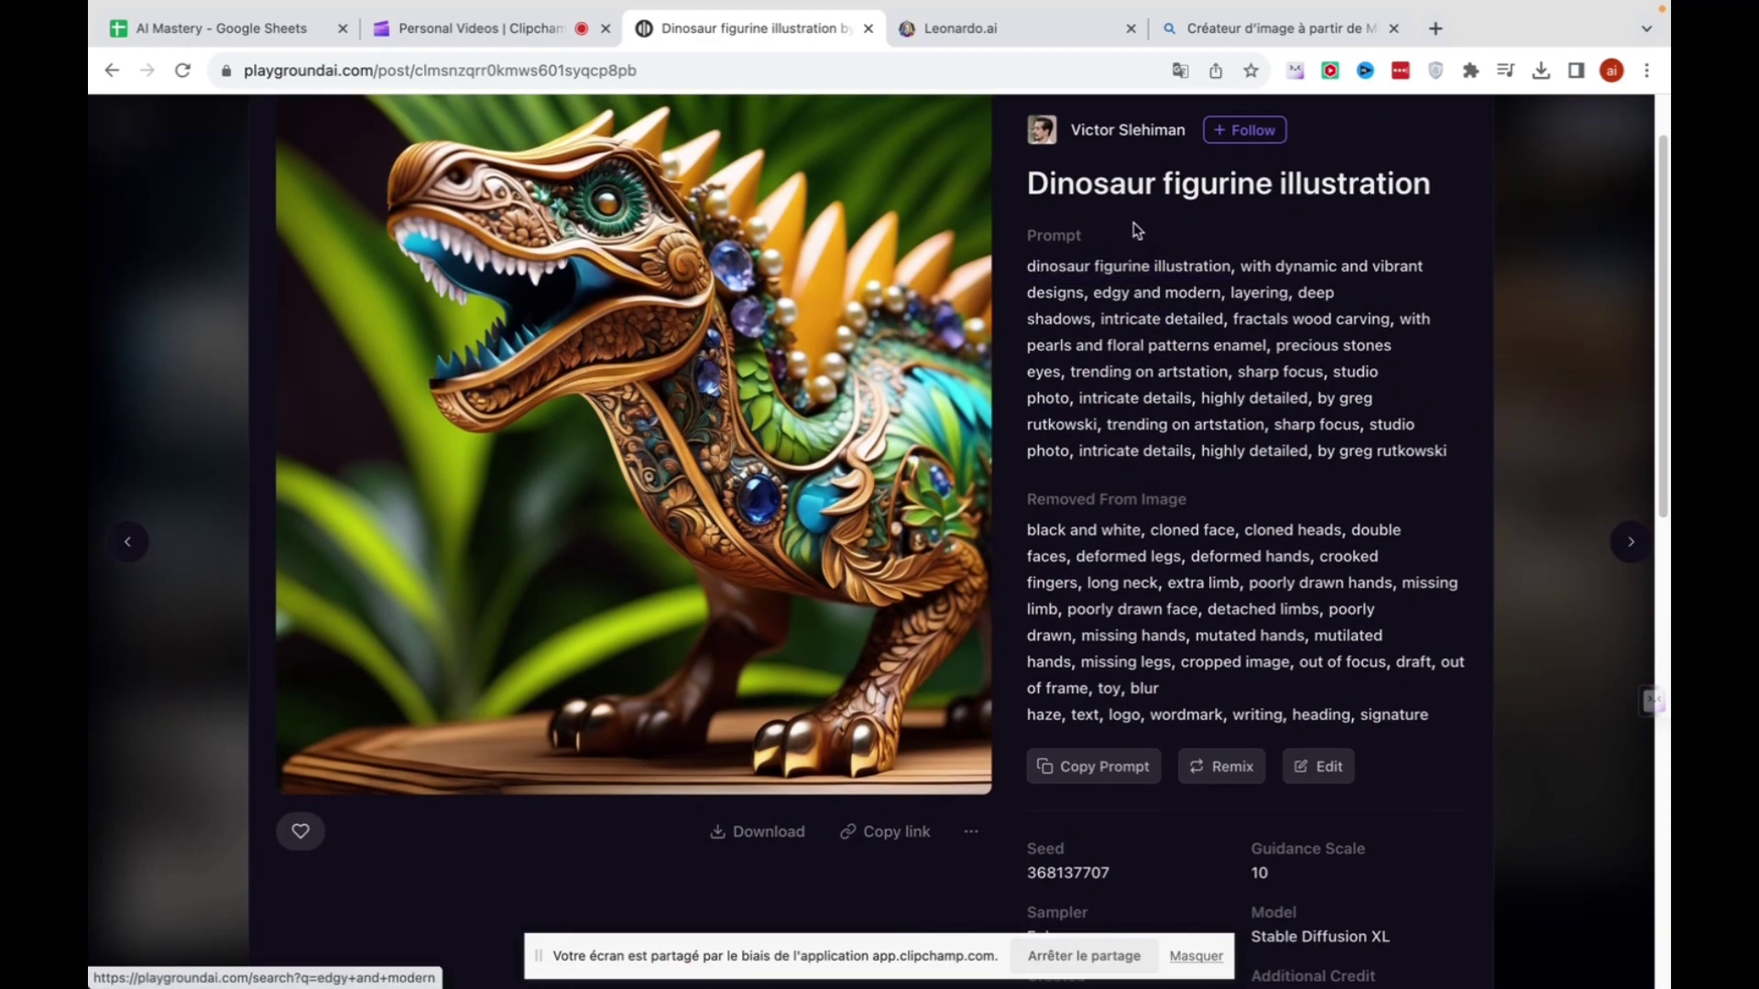
pyautogui.scroll(-5, 1251, 302)
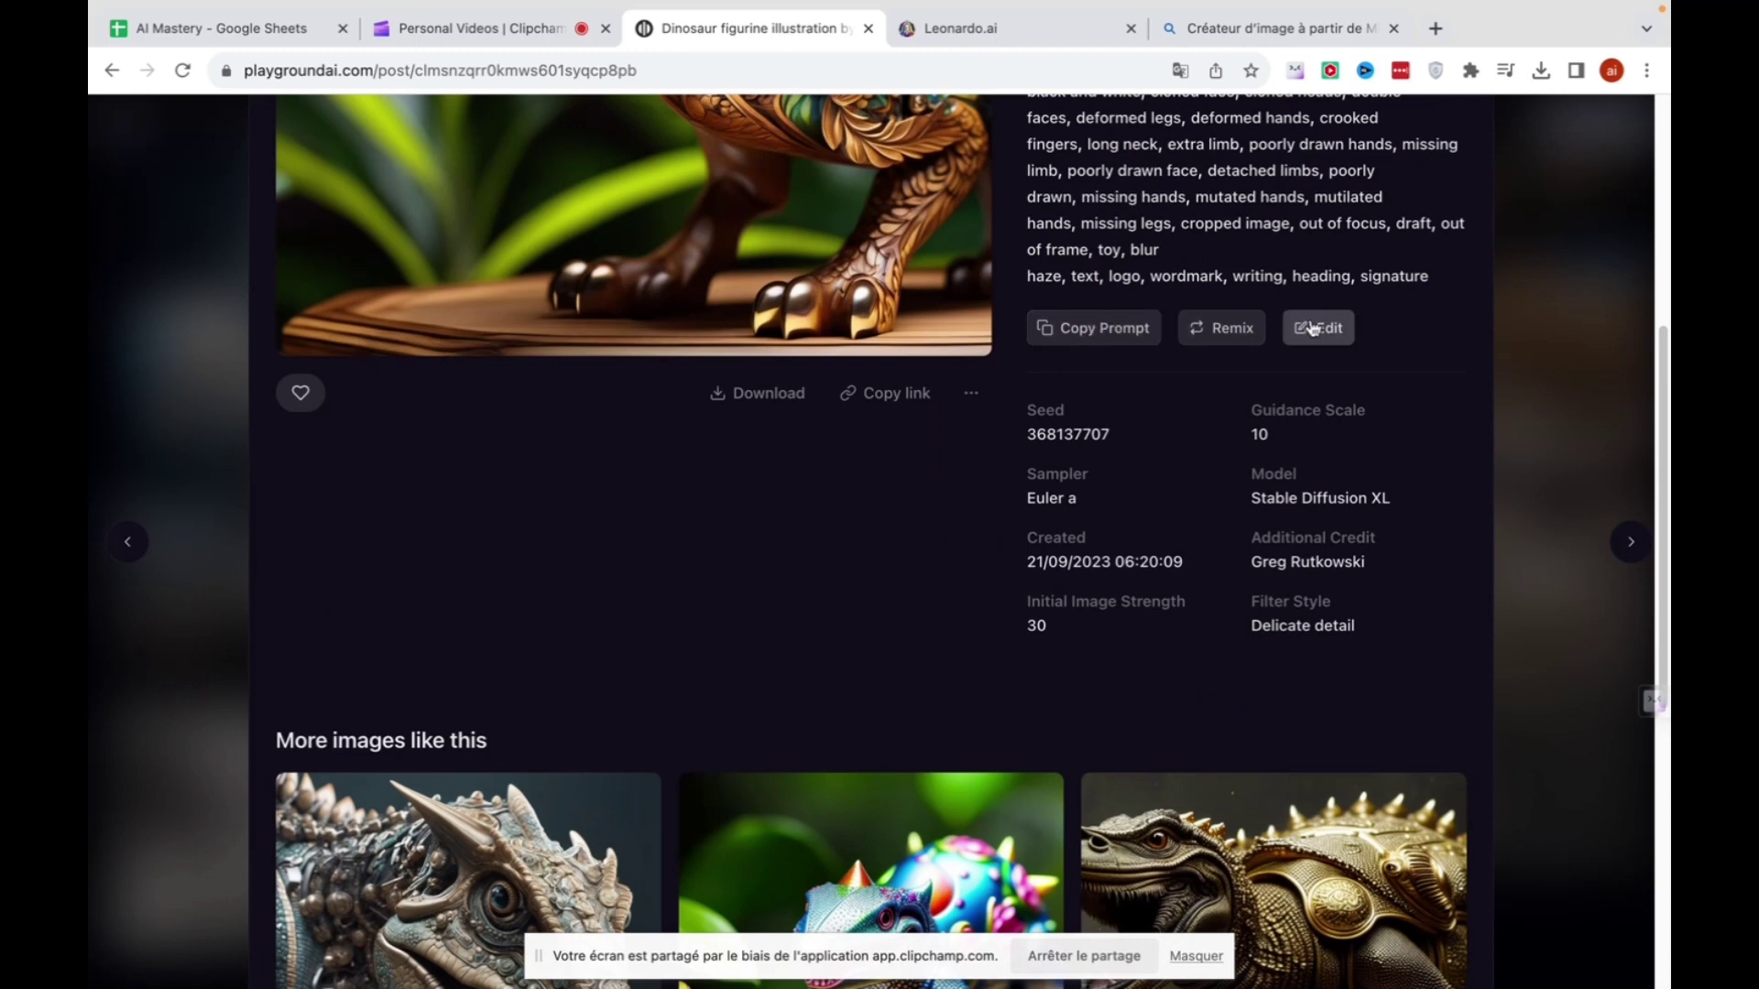
pyautogui.click(1252, 331)
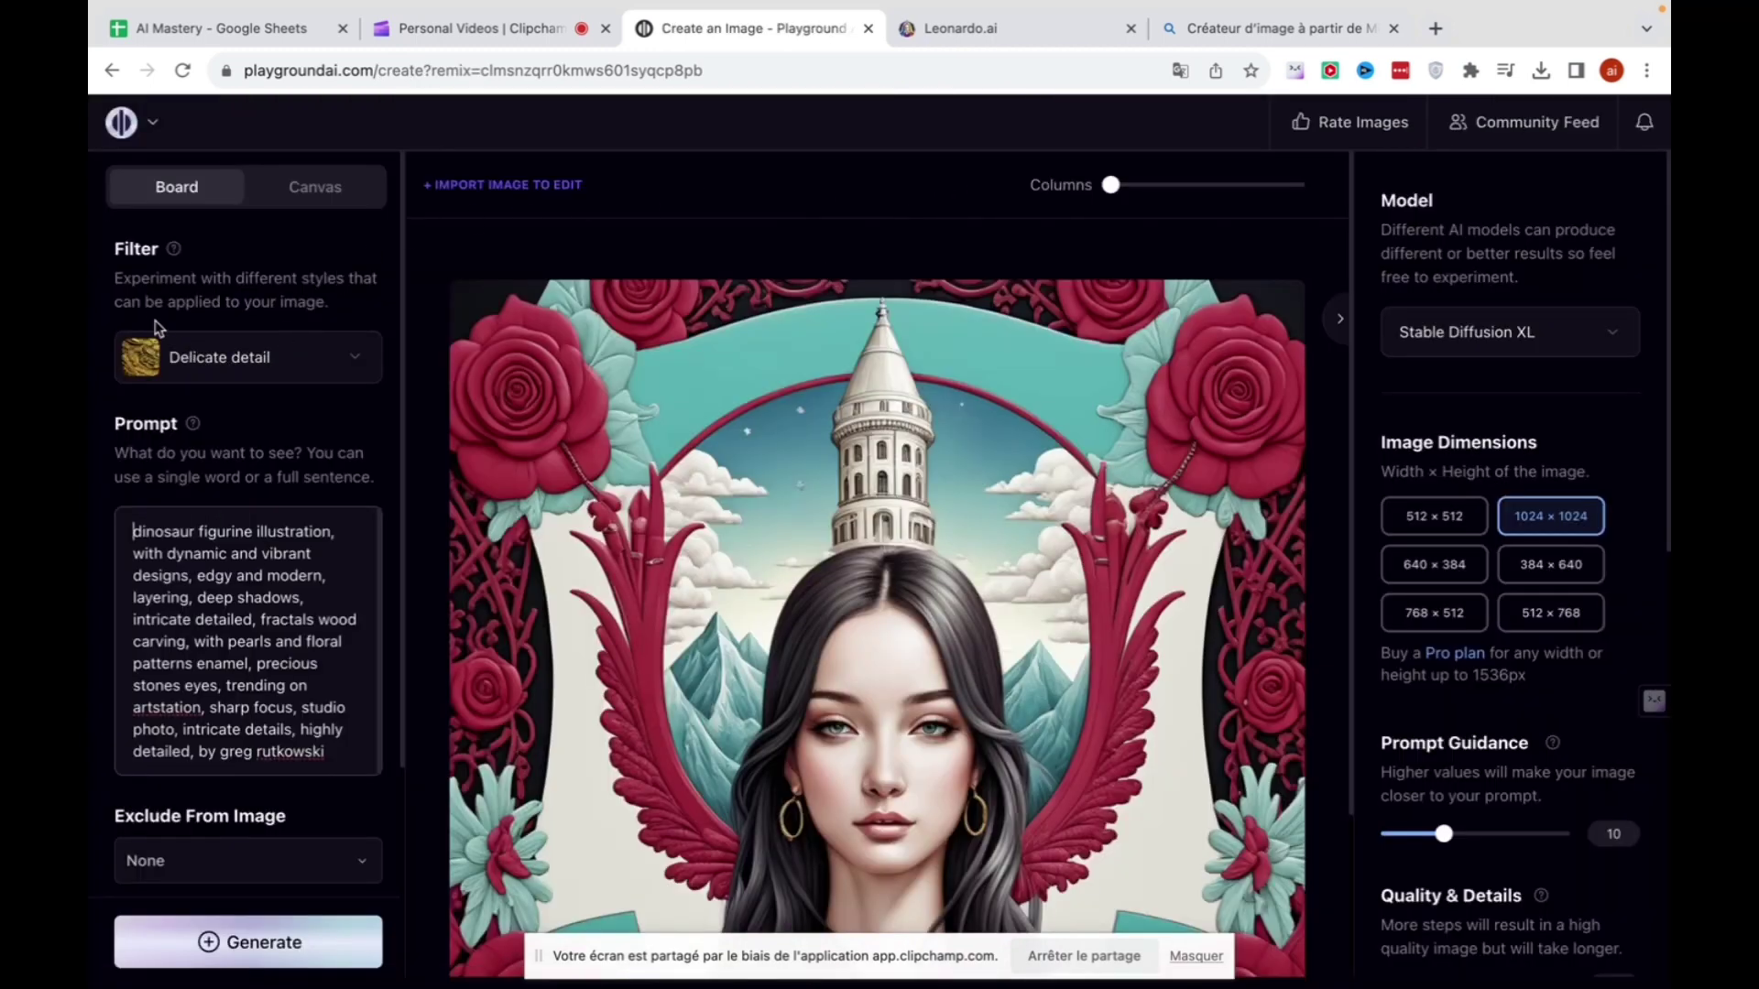
# Browse the filter styles, hide the screen-sharing notice, and set the filter to Cinematic.
pyautogui.click(264, 371)
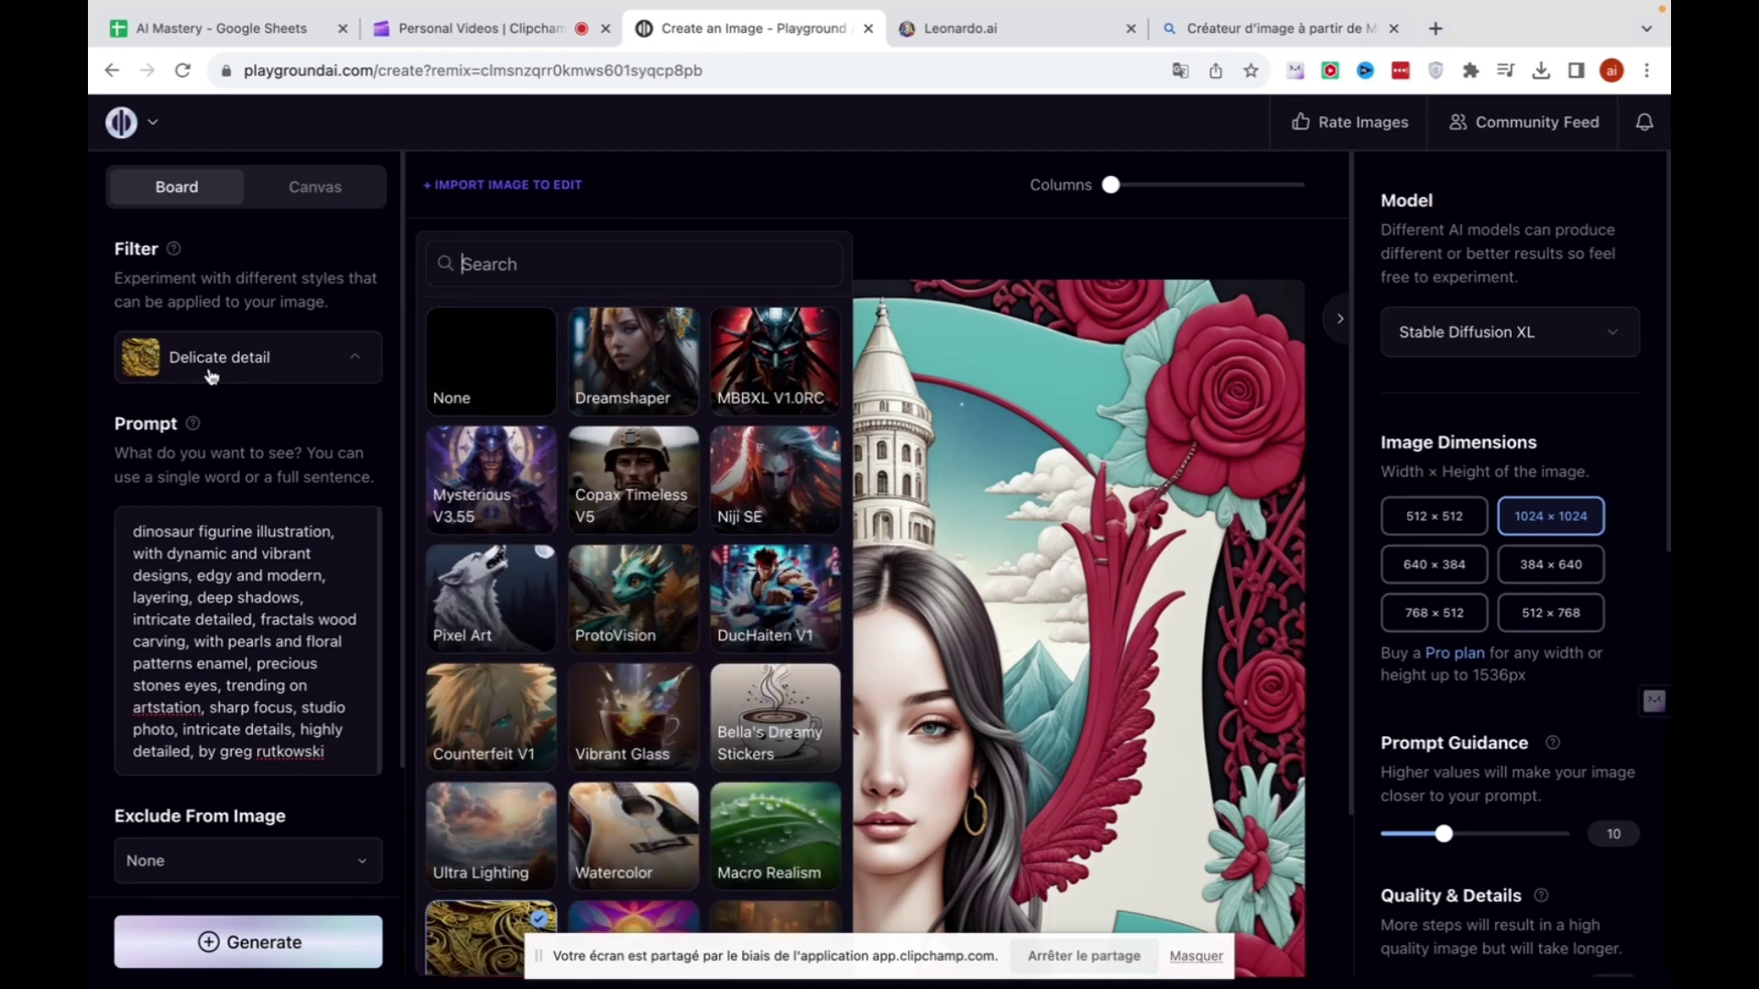
pyautogui.scroll(-6, 690, 438)
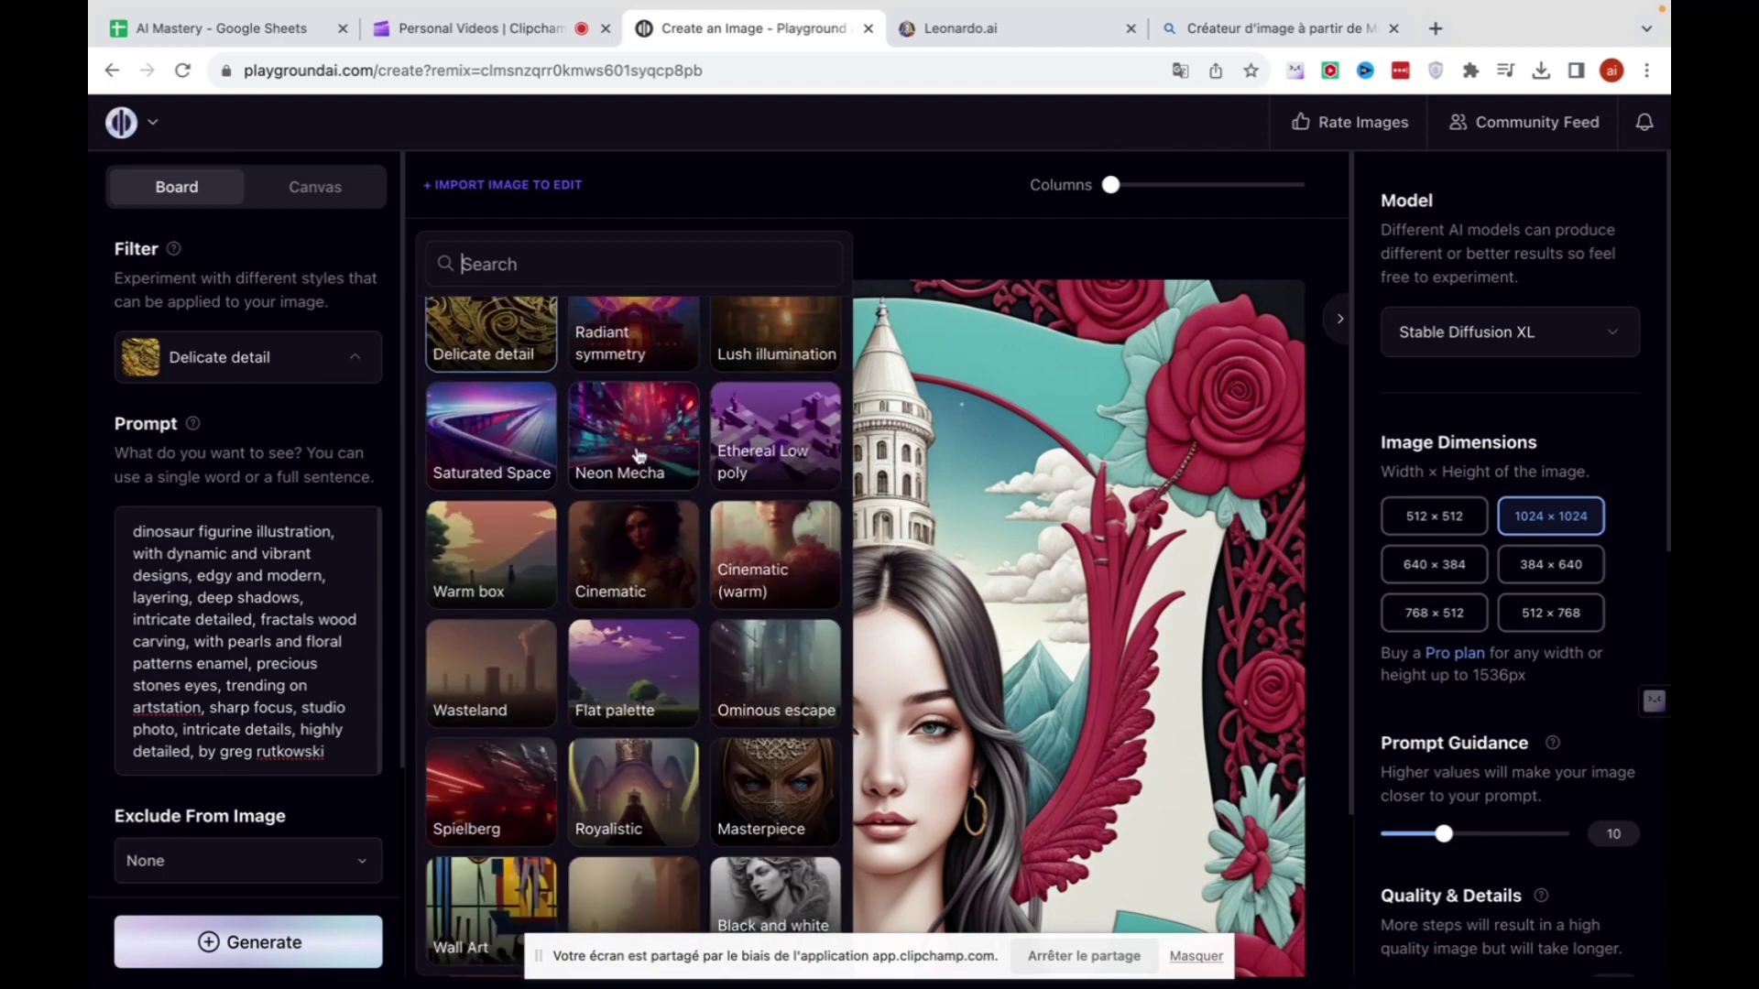
pyautogui.scroll(6, 638, 455)
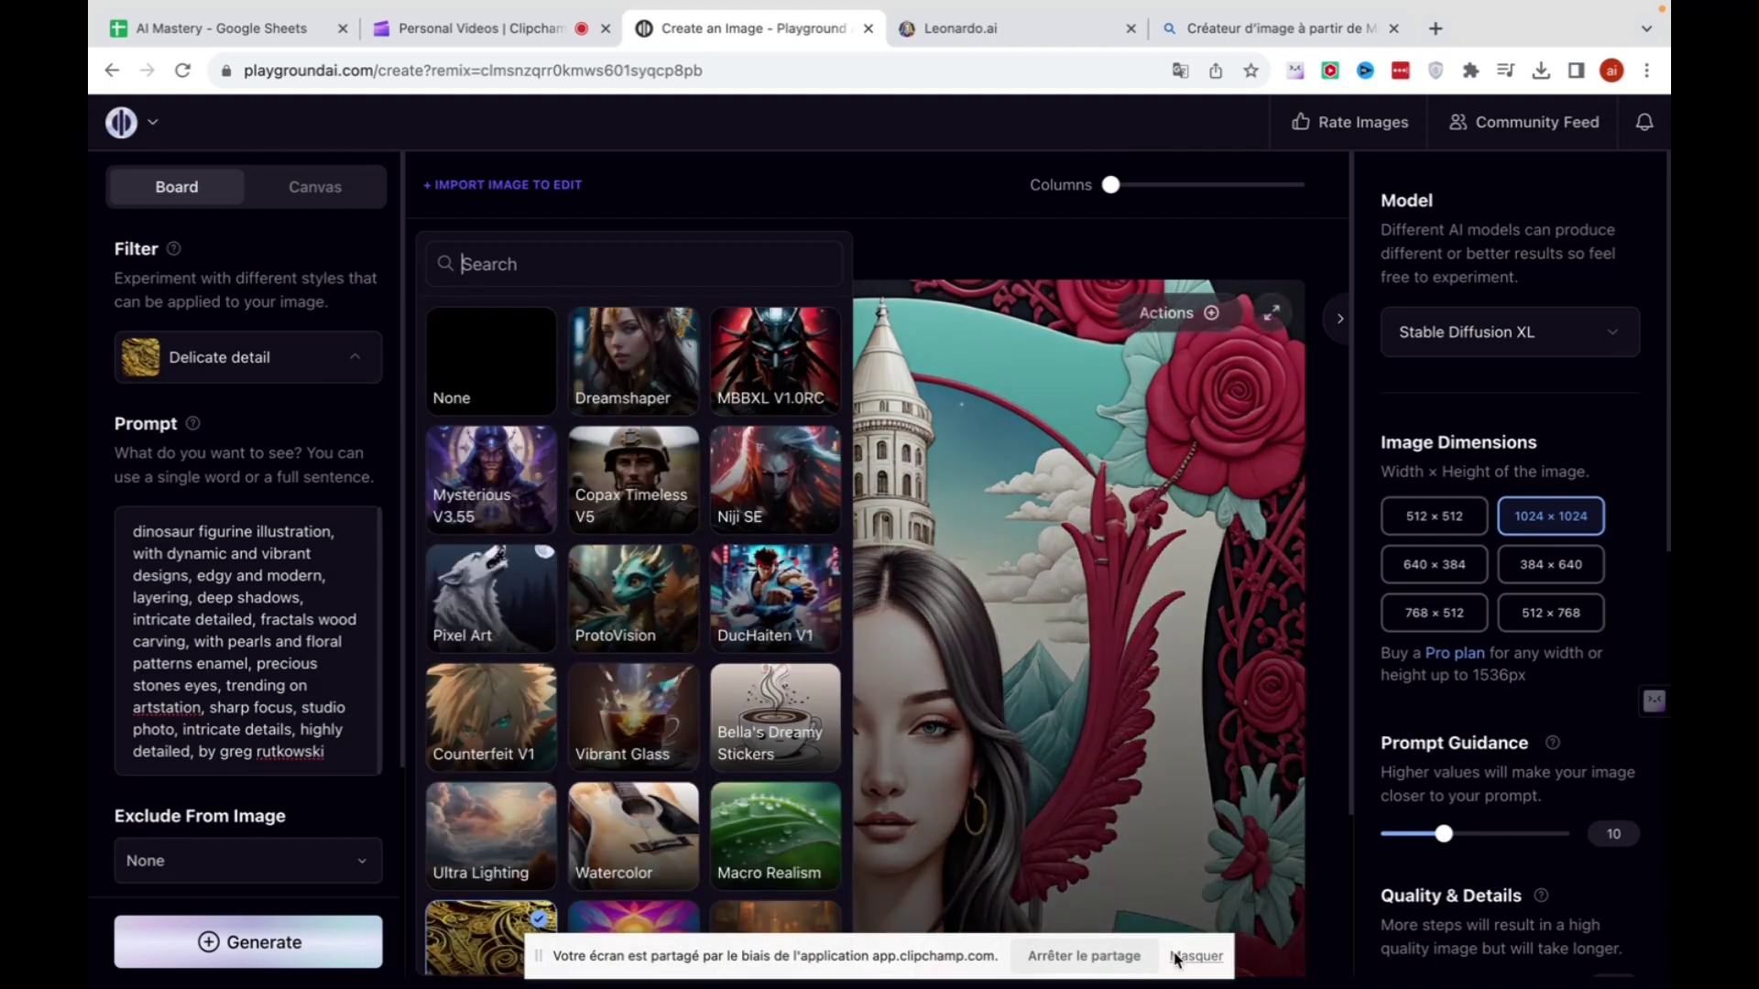
pyautogui.click(1176, 957)
pyautogui.scroll(-1, 742, 676)
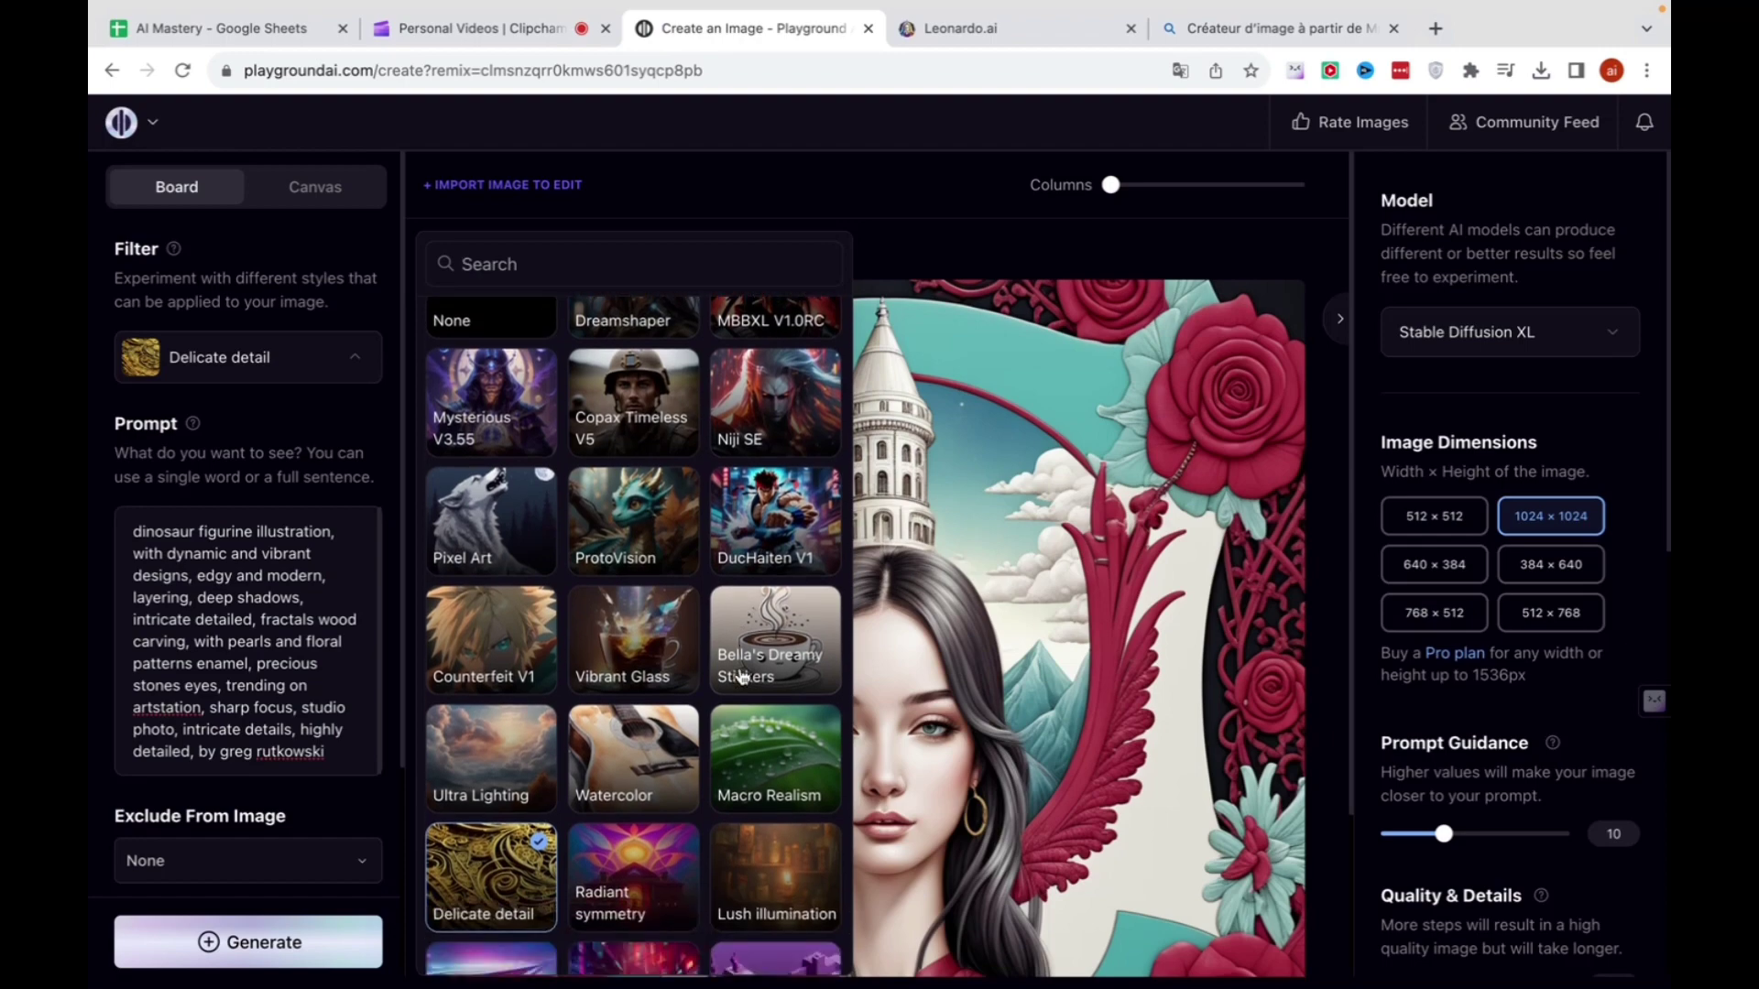
pyautogui.scroll(-5, 742, 677)
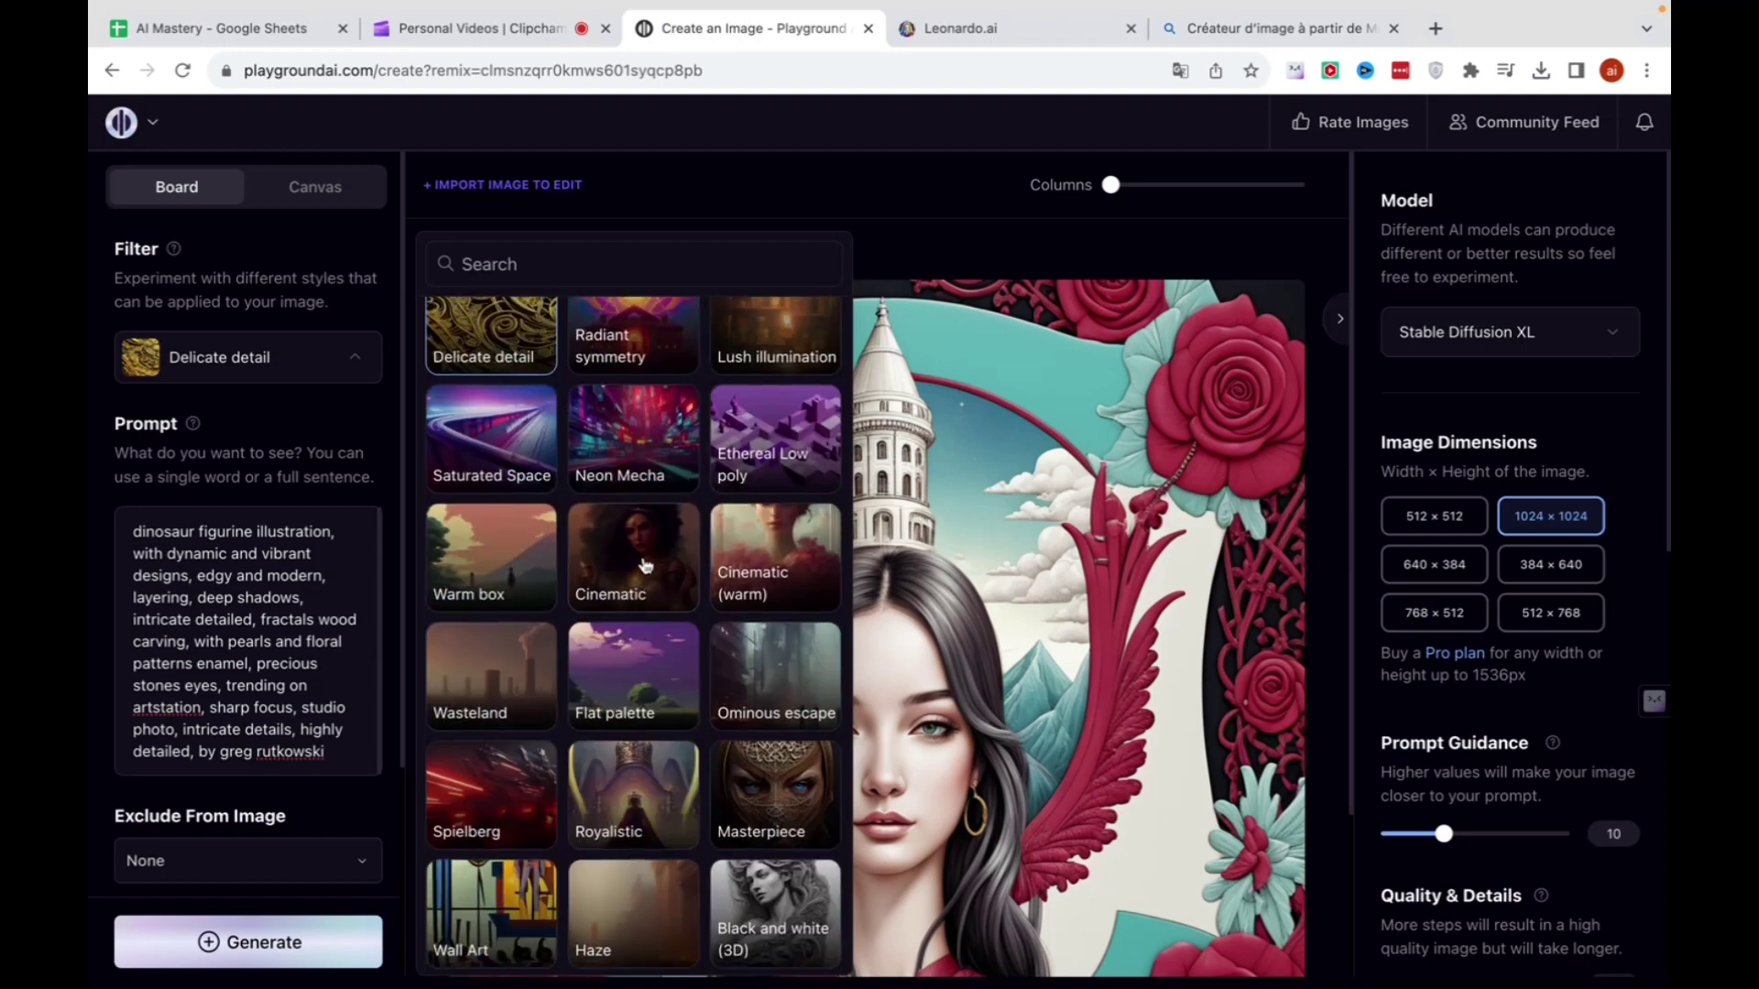
pyautogui.click(648, 560)
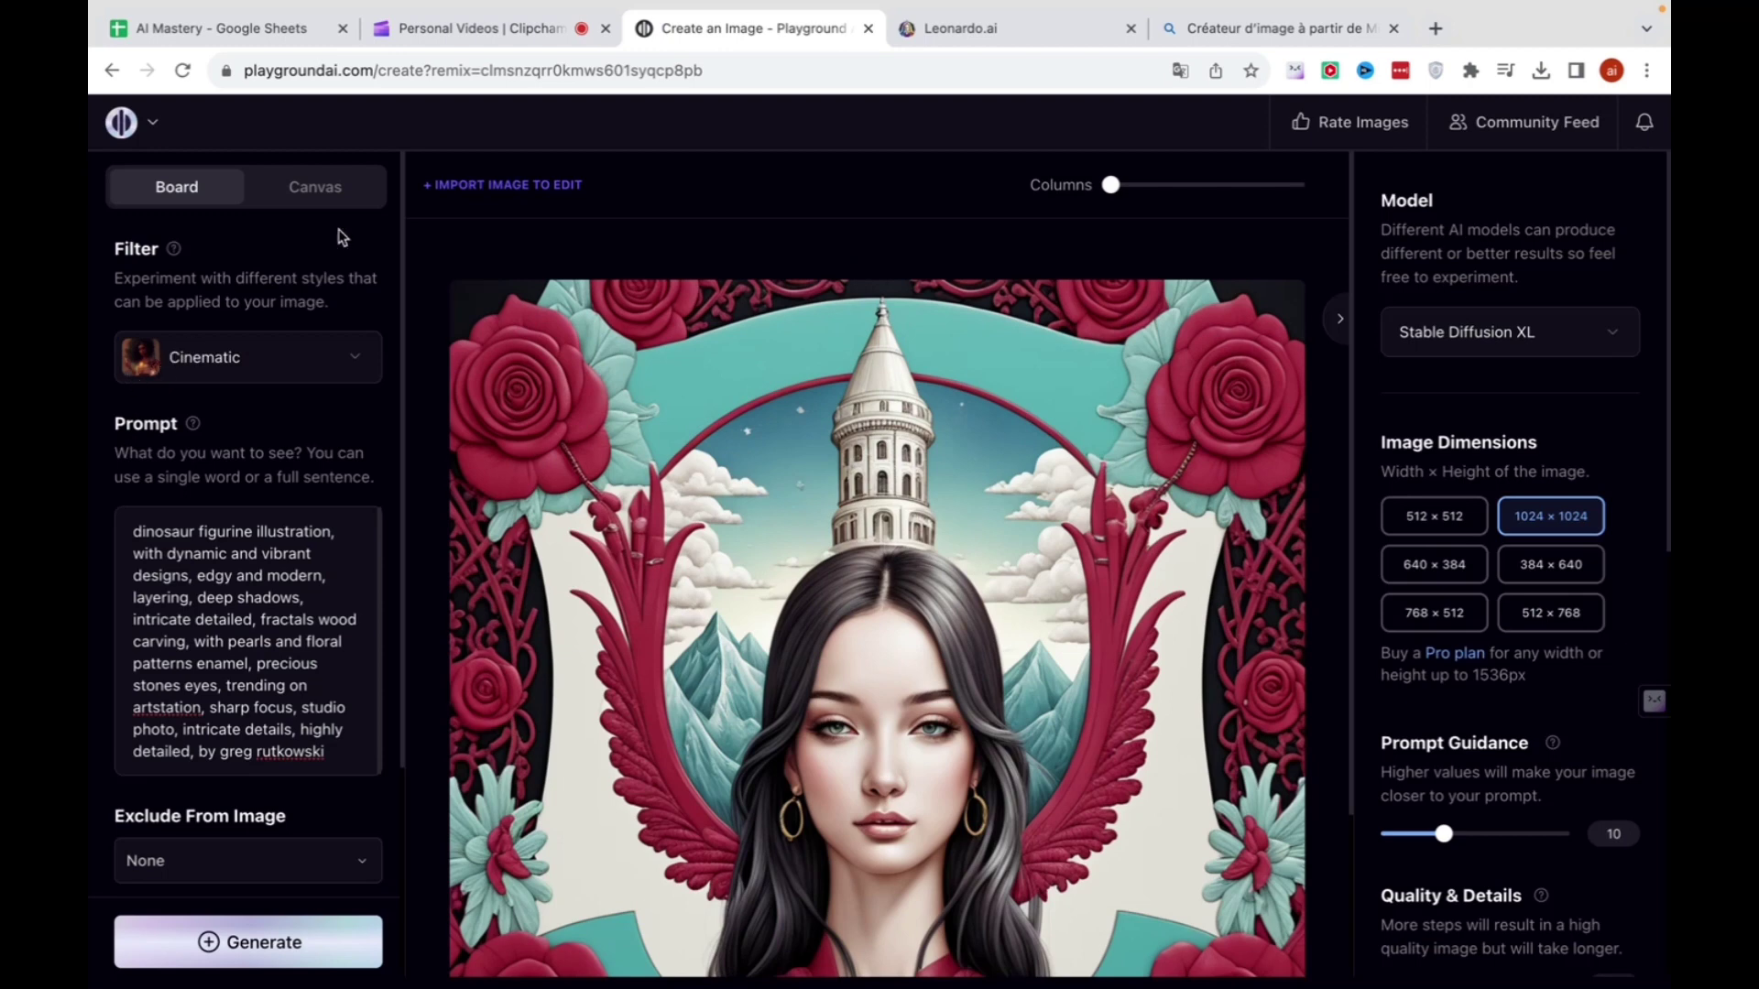
# Generate the dinosaur figurine image from the remixed prompt with the Cinematic filter.
pyautogui.scroll(-3, 442, 222)
pyautogui.scroll(-2, 215, 413)
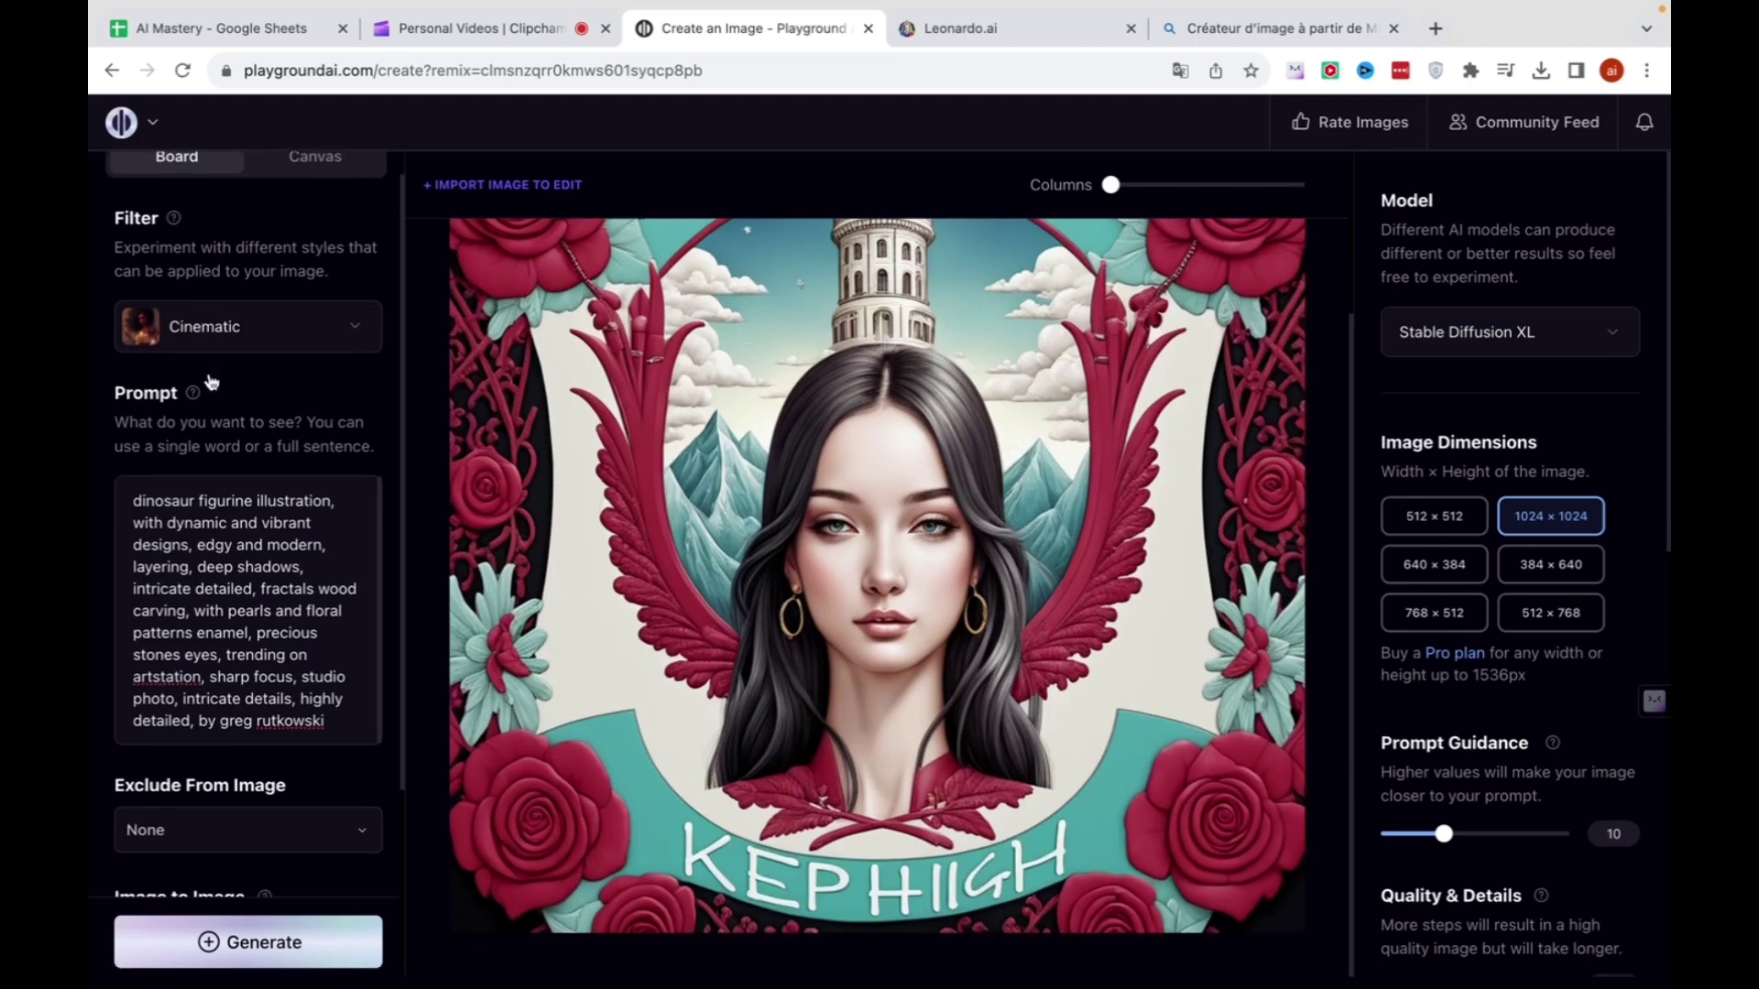
pyautogui.click(343, 952)
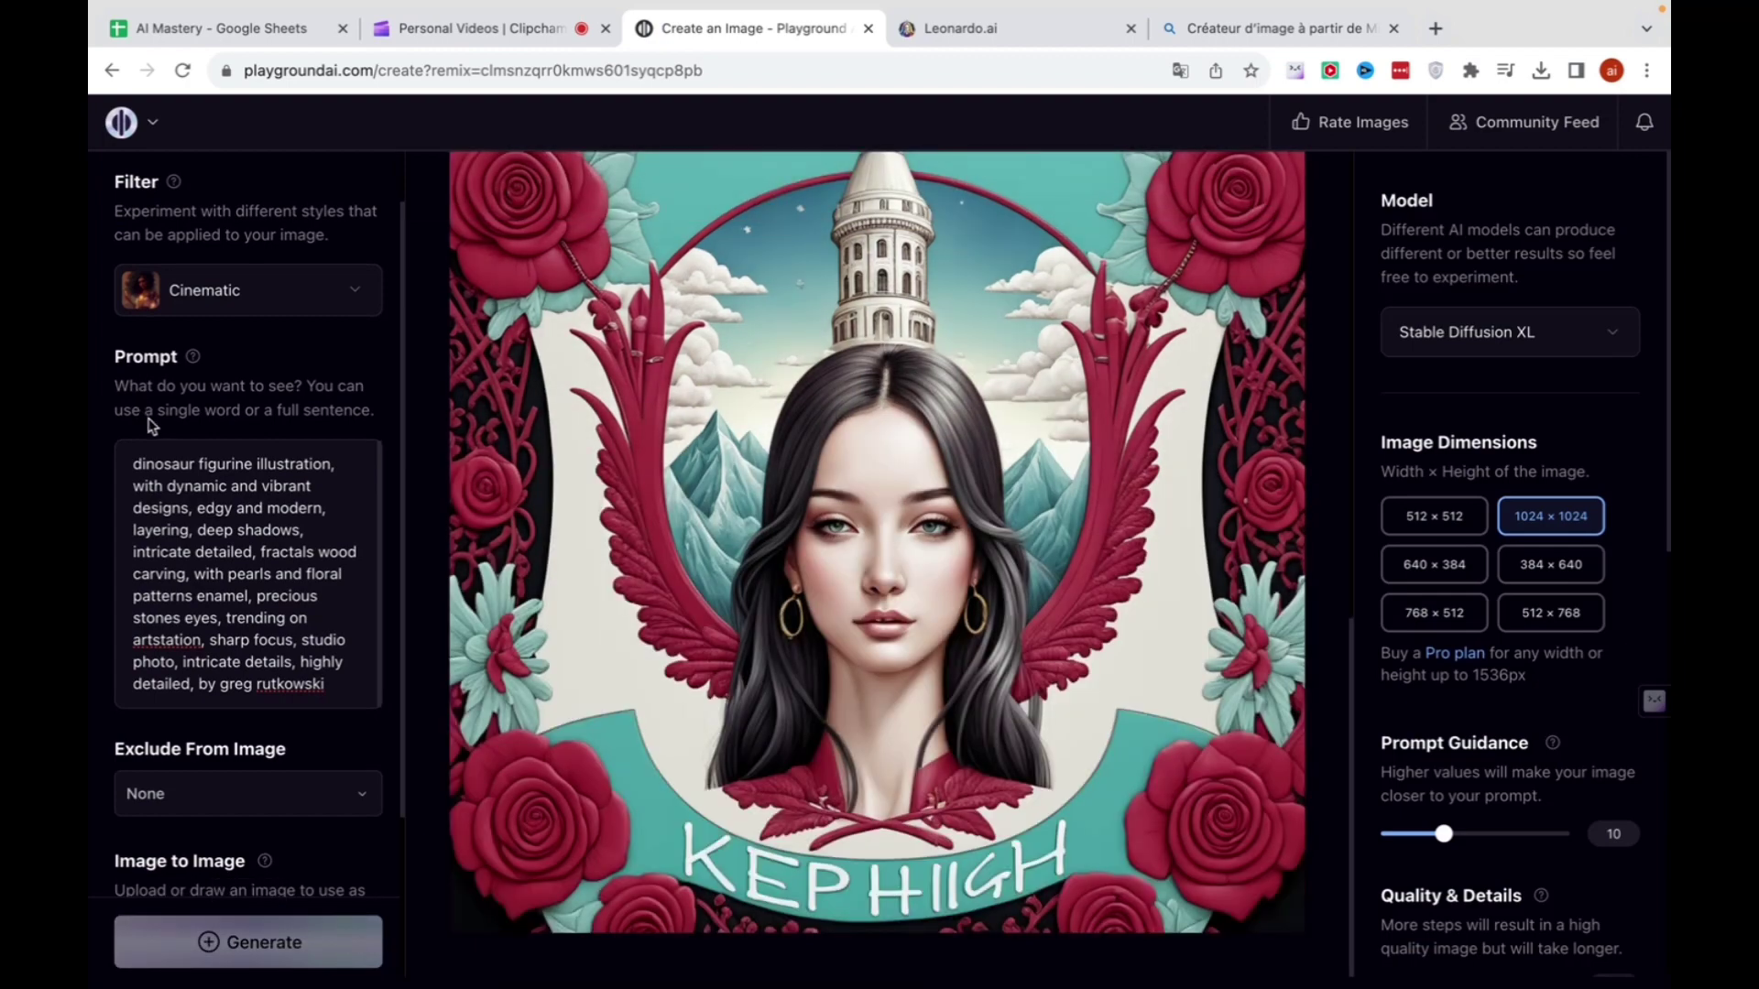
# Check the available Exclude From Image options and leave the choice at None.
pyautogui.scroll(-3, 345, 412)
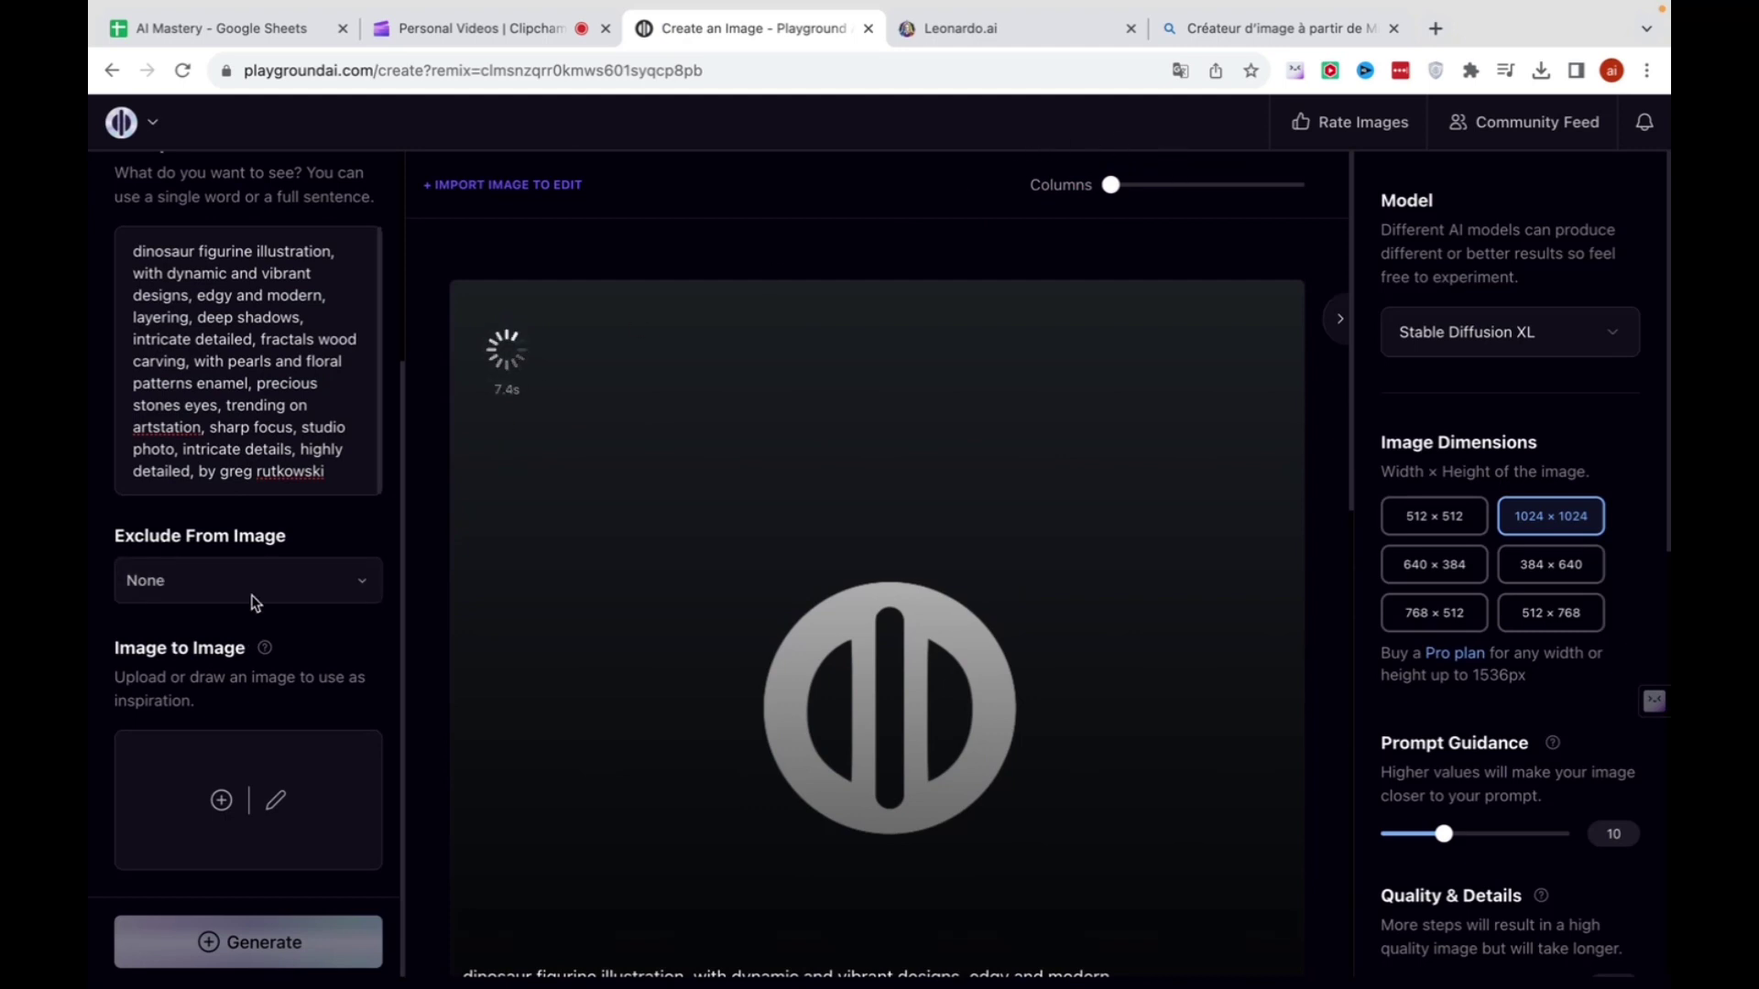
pyautogui.scroll(3, 169, 300)
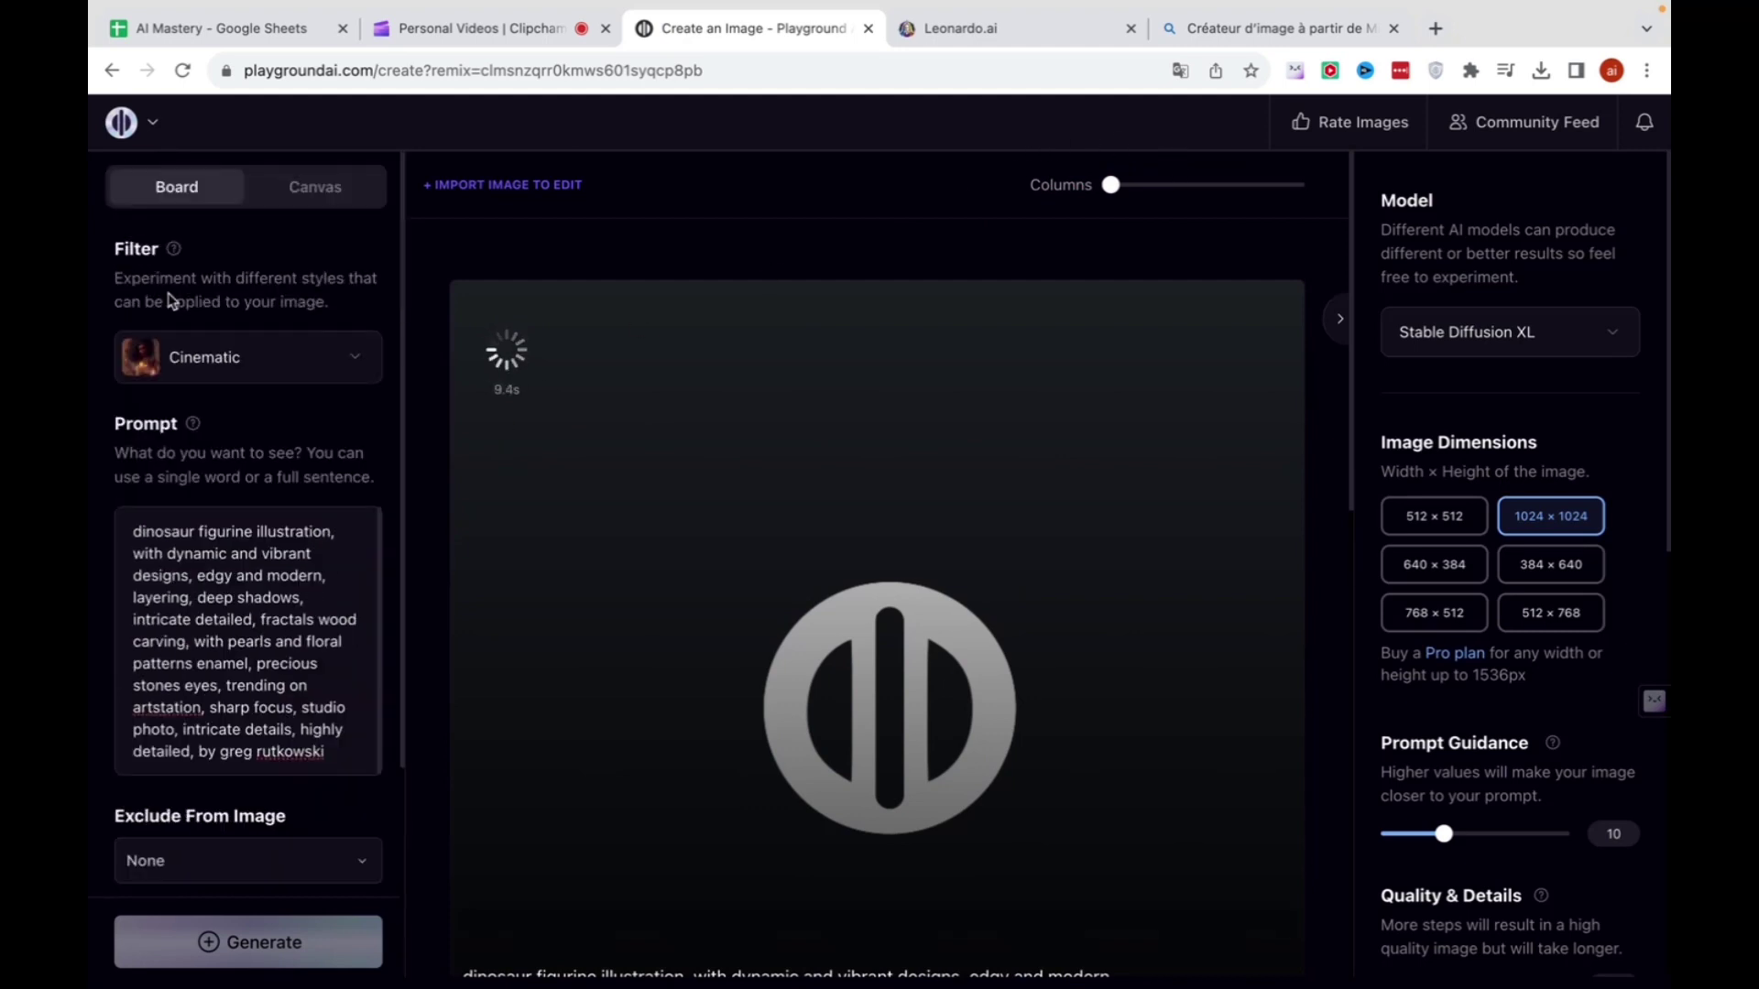
pyautogui.scroll(-3, 169, 301)
pyautogui.click(348, 592)
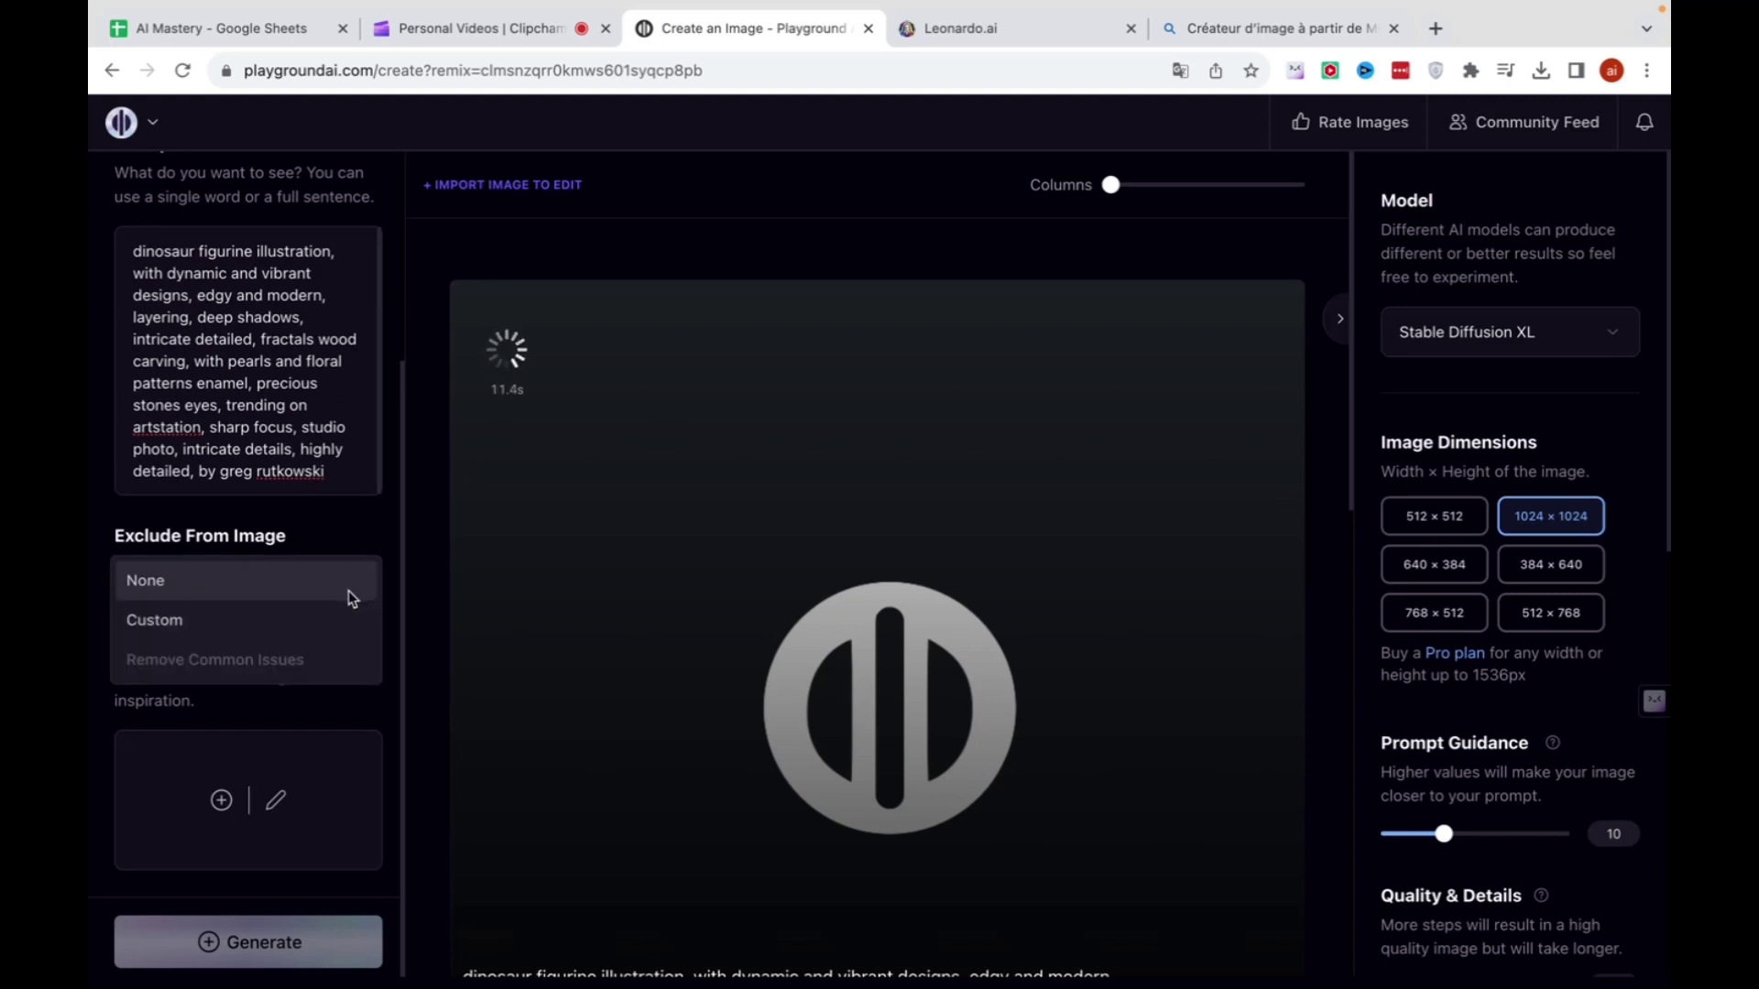
pyautogui.click(349, 596)
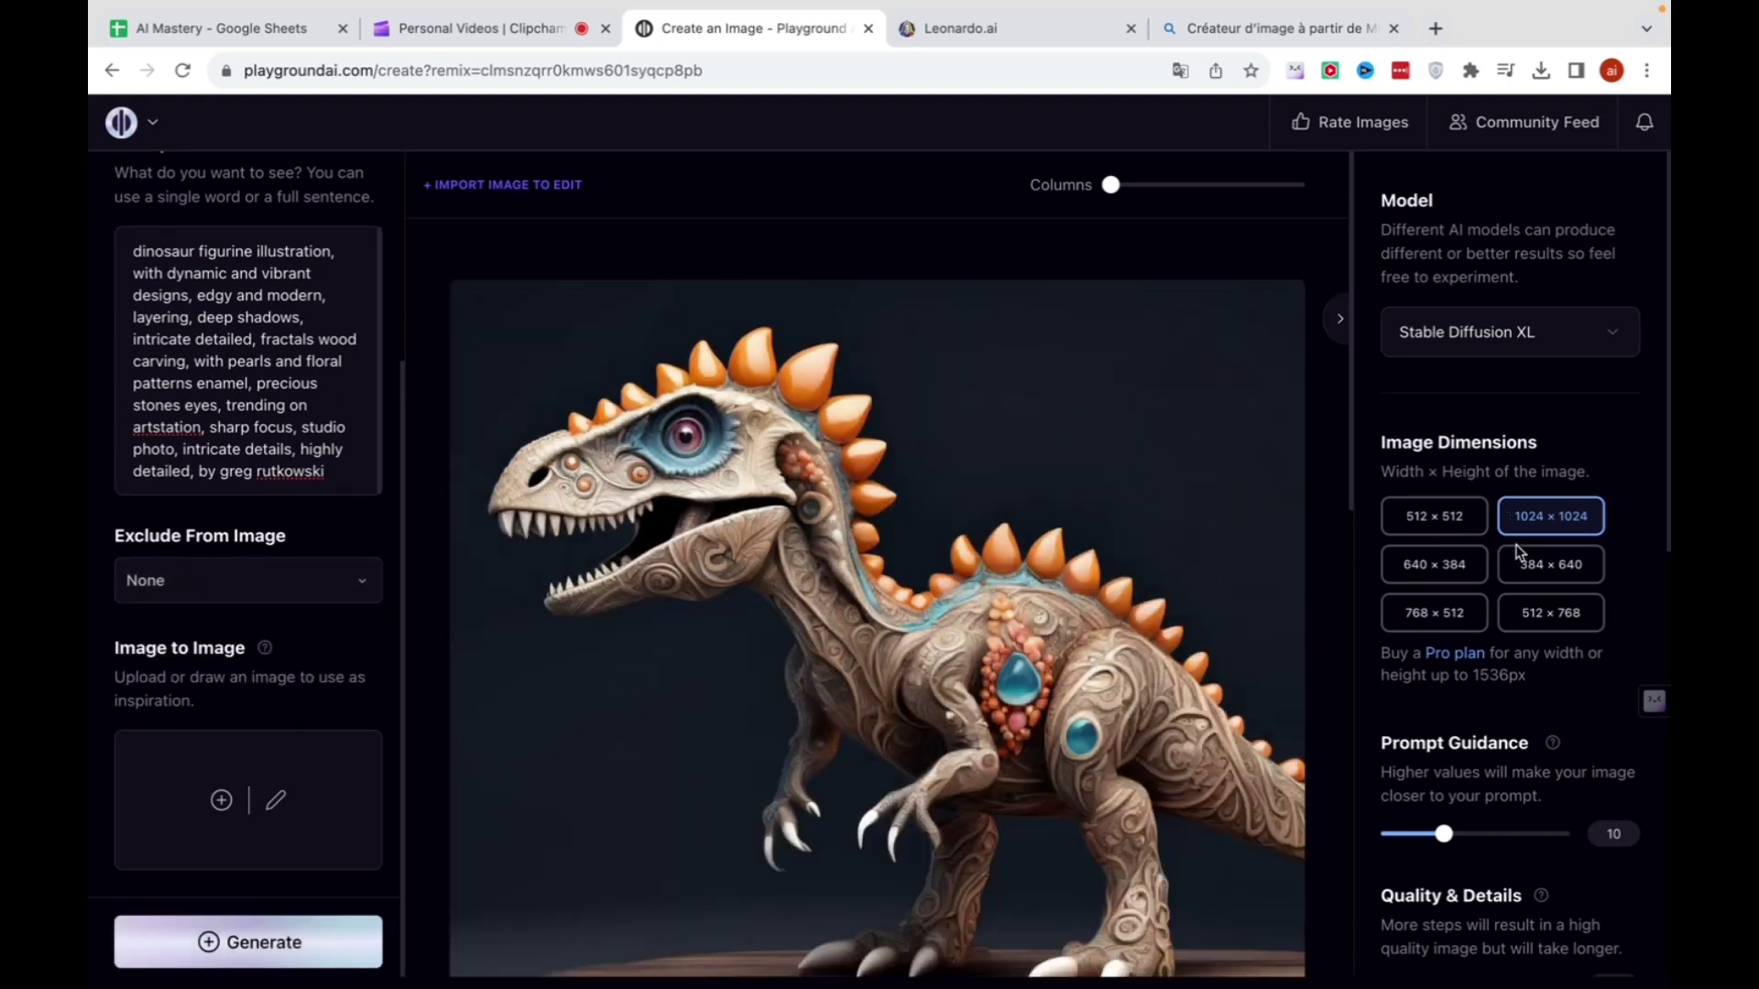
# Review the prompt guidance, quality and seed settings, and set the number of images to 2.
pyautogui.scroll(-3, 1559, 571)
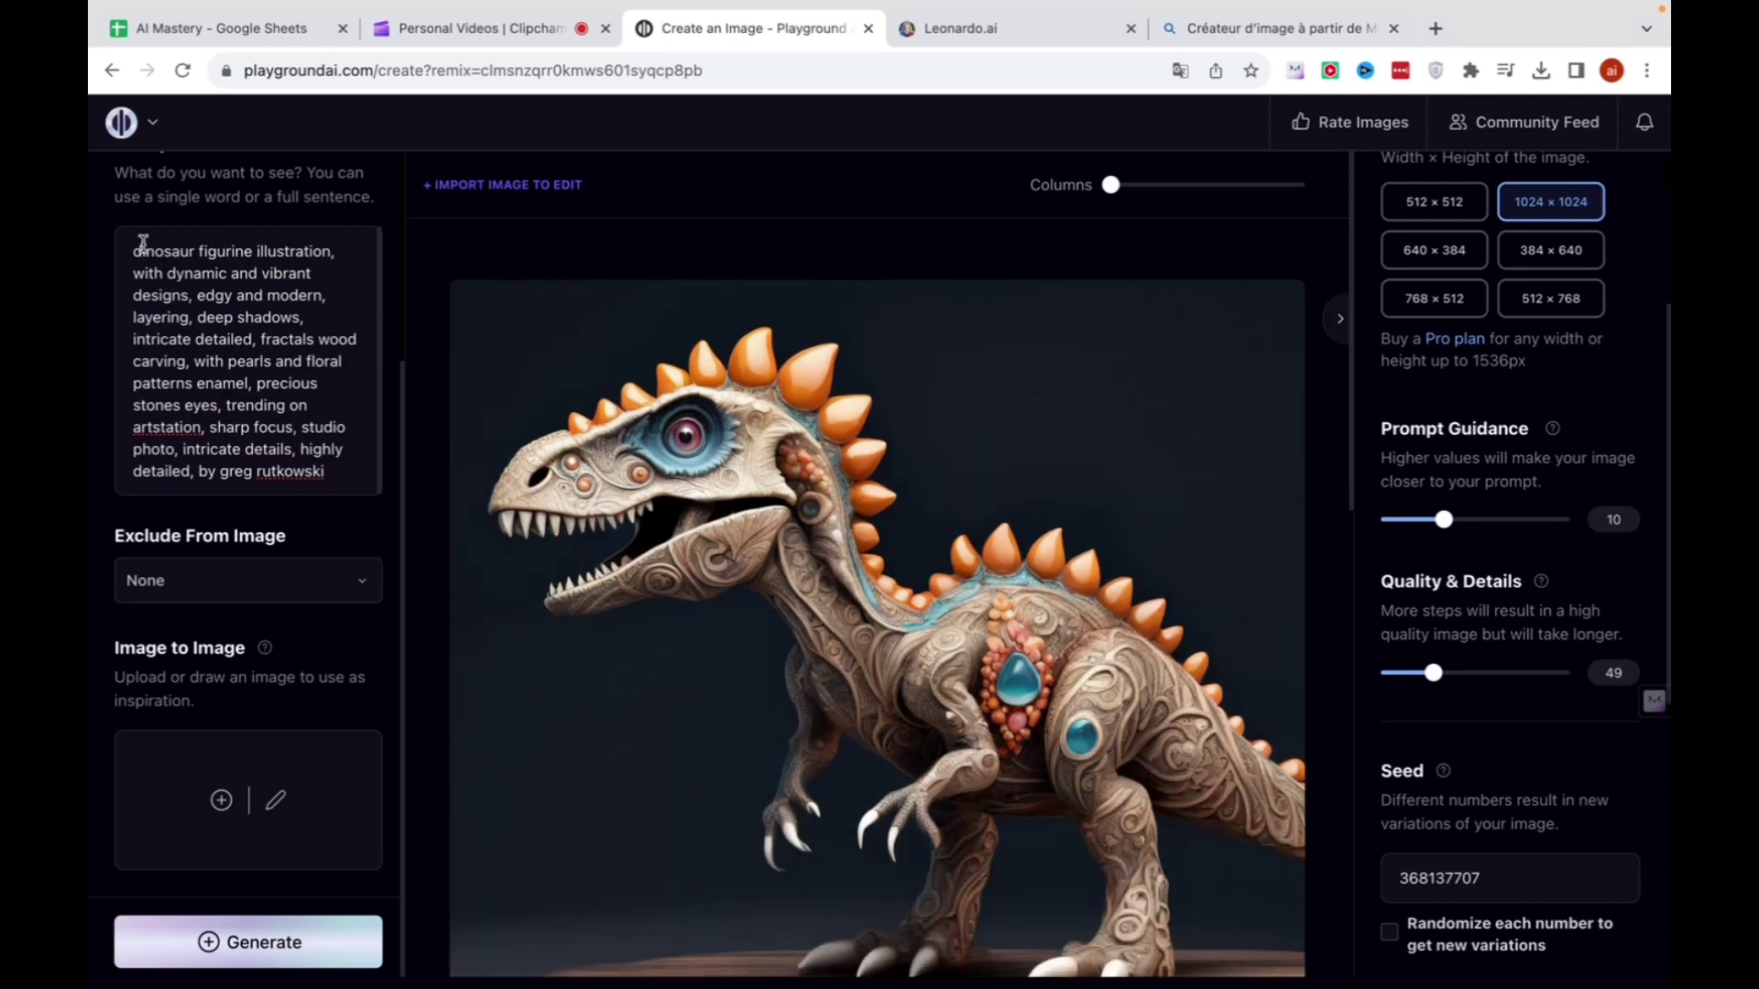
pyautogui.moveTo(138, 251); pyautogui.dragTo(304, 450)
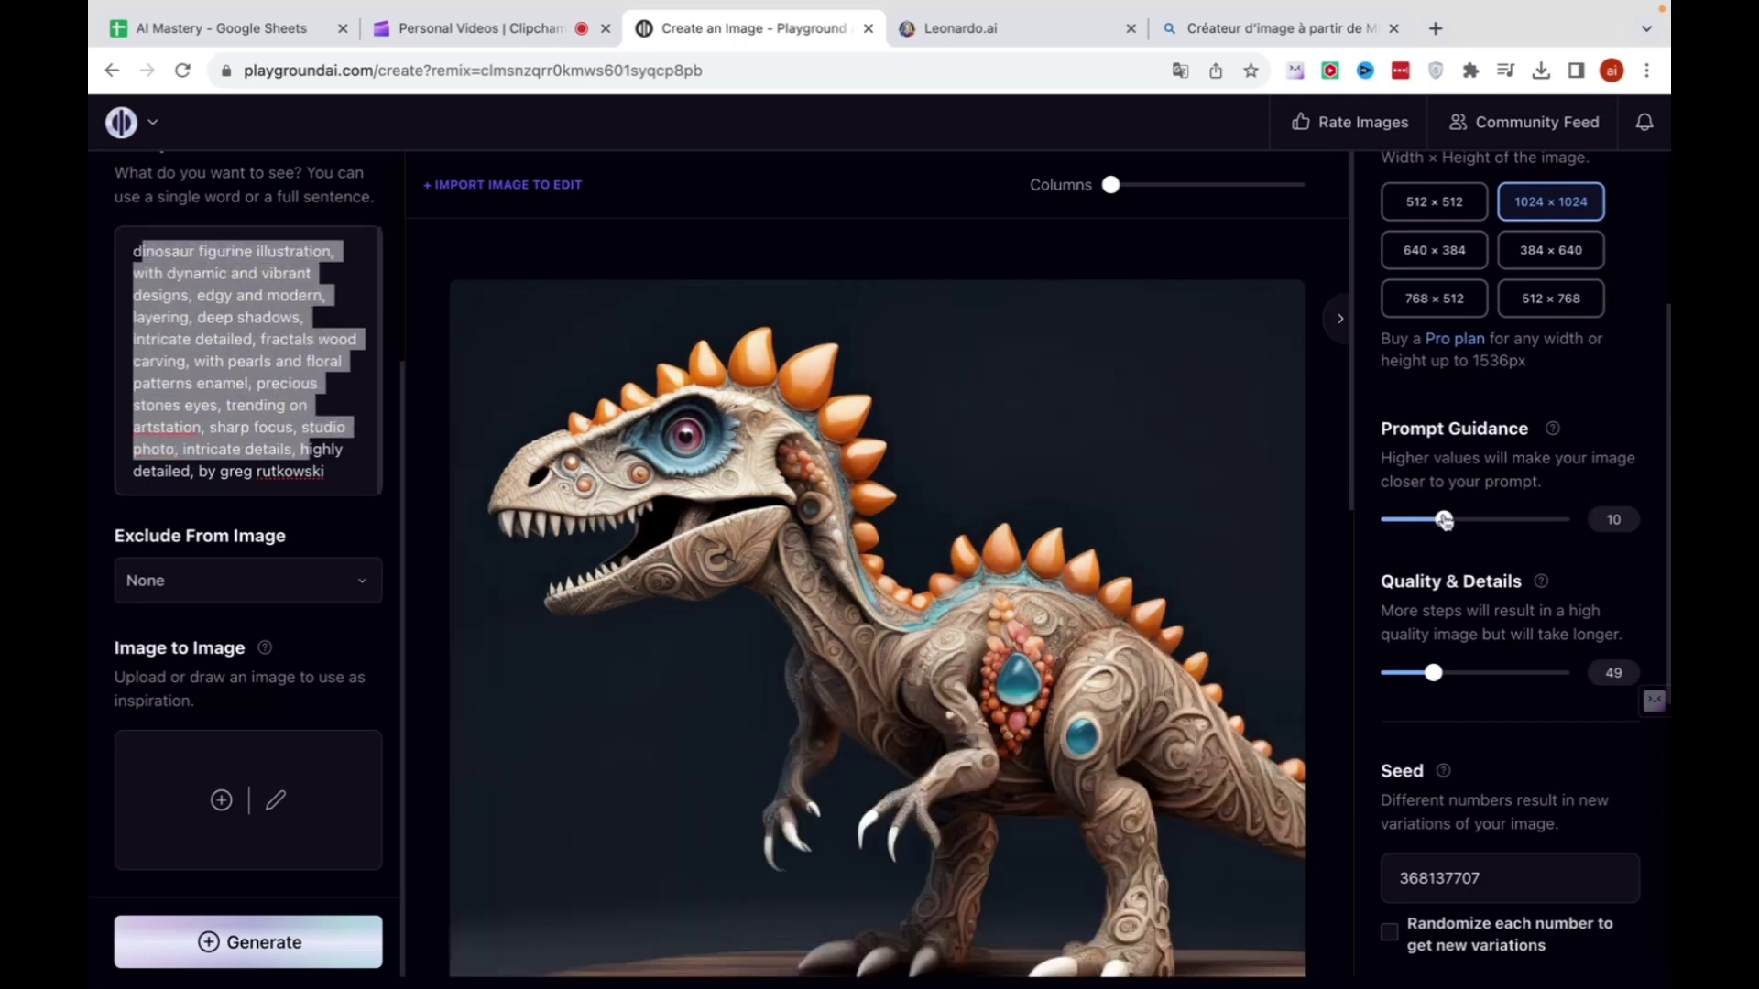
pyautogui.scroll(-4, 1444, 515)
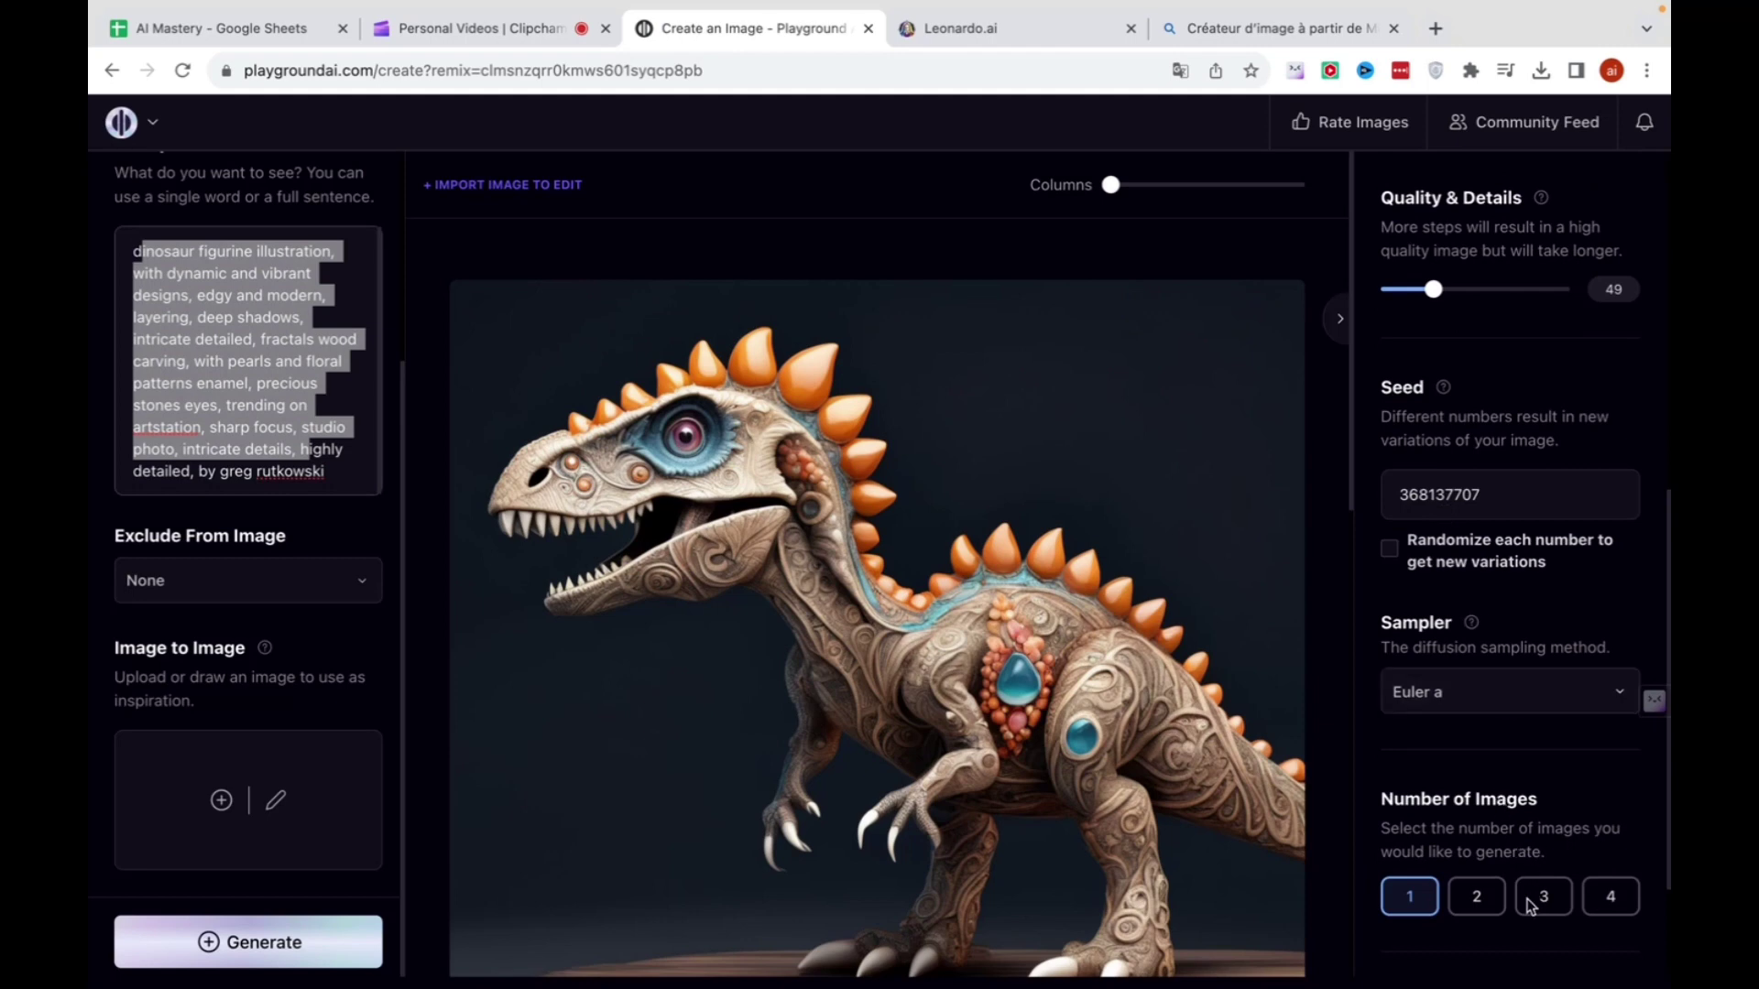
pyautogui.click(1486, 903)
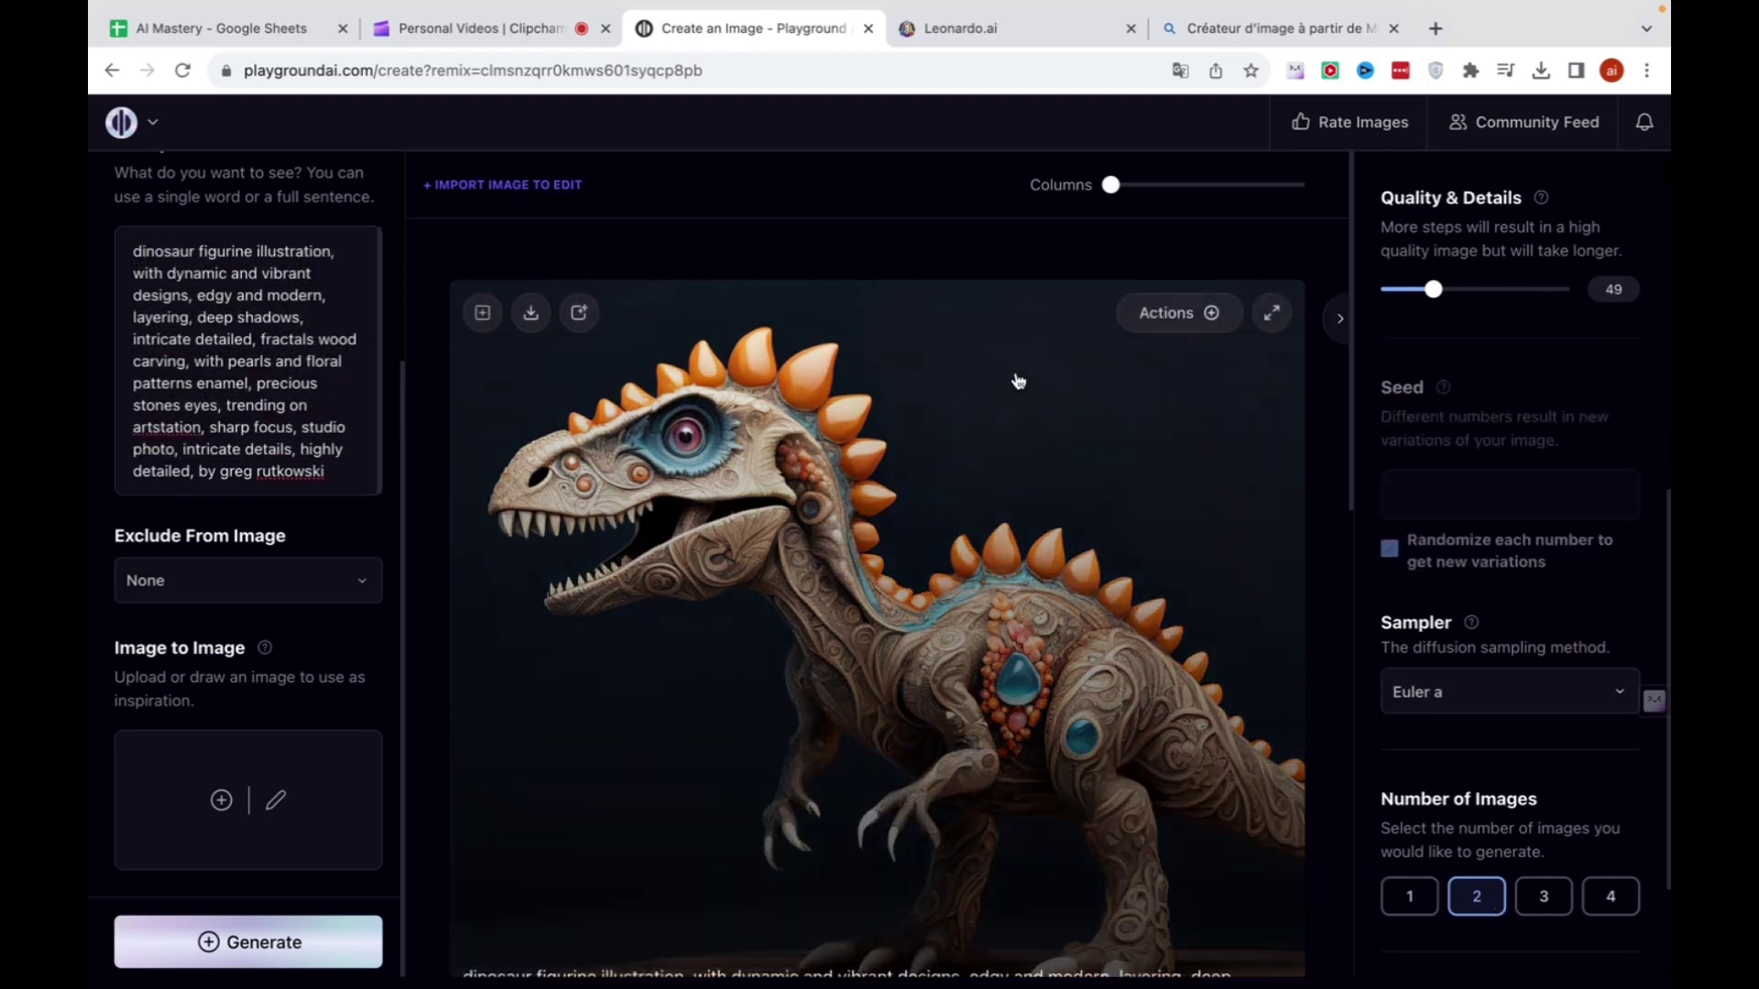
# Shorten the prompt to "dinosaur figurine illustration" and generate the images.
pyautogui.click(131, 275)
pyautogui.moveTo(143, 282); pyautogui.dragTo(360, 486)
pyautogui.press('BackSpace')
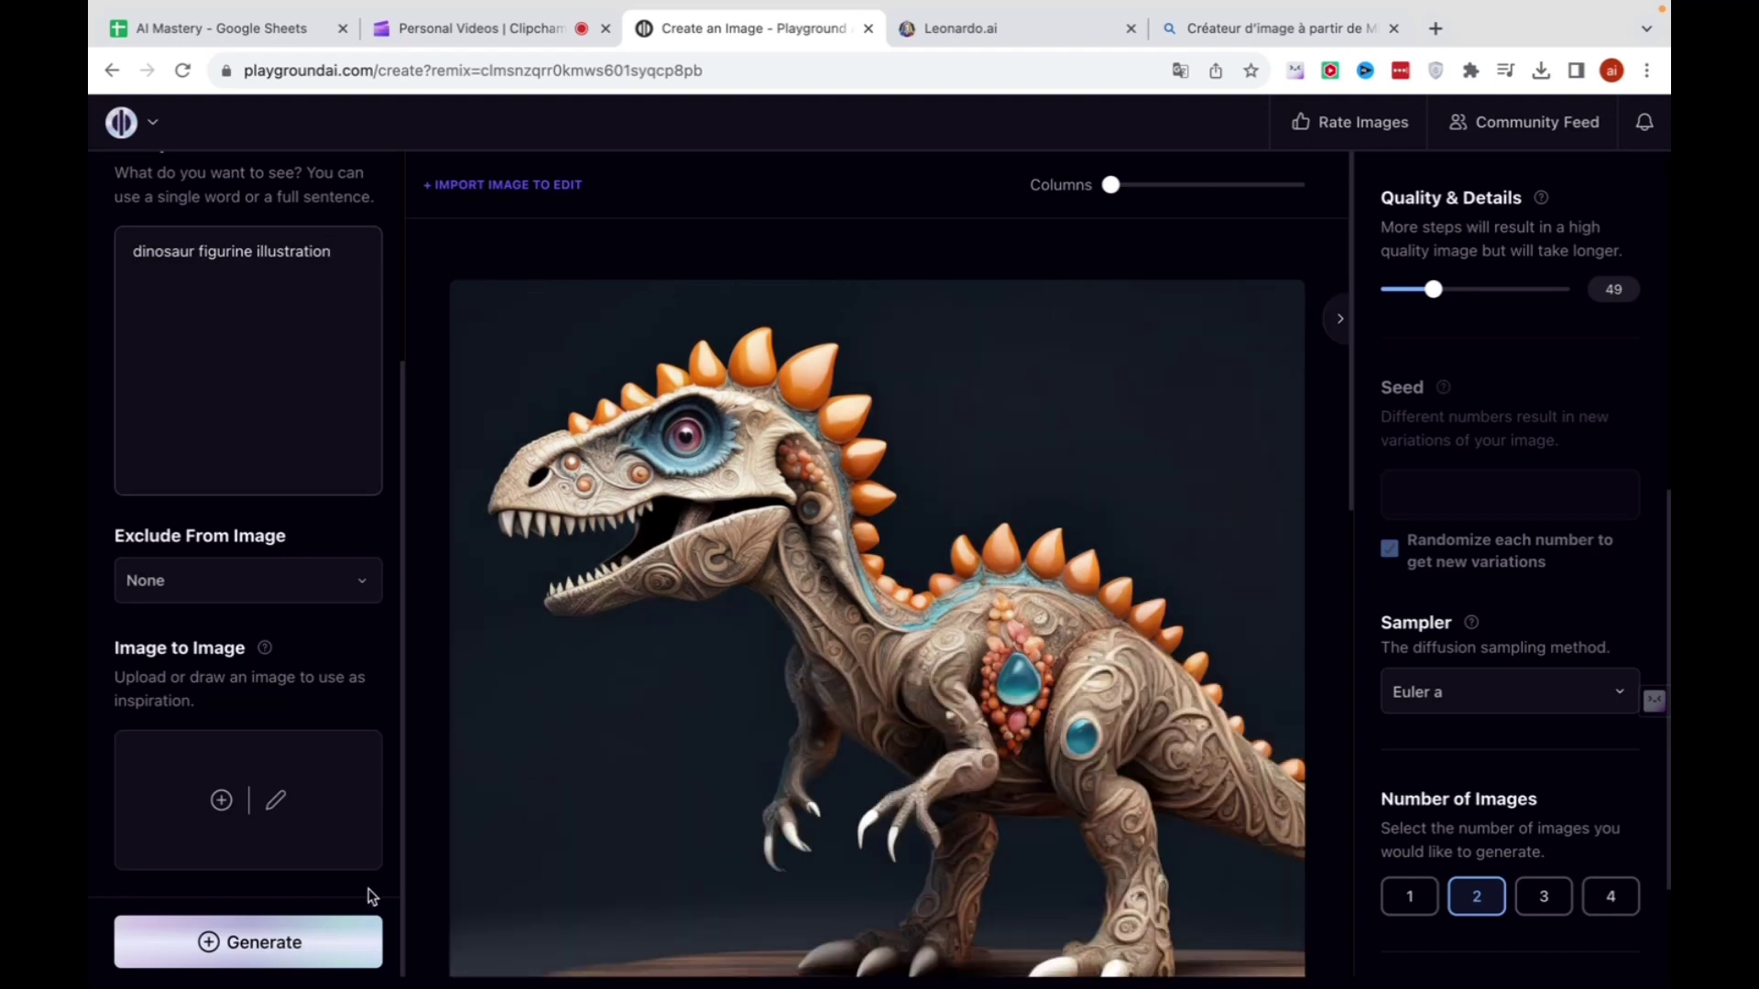
pyautogui.click(246, 943)
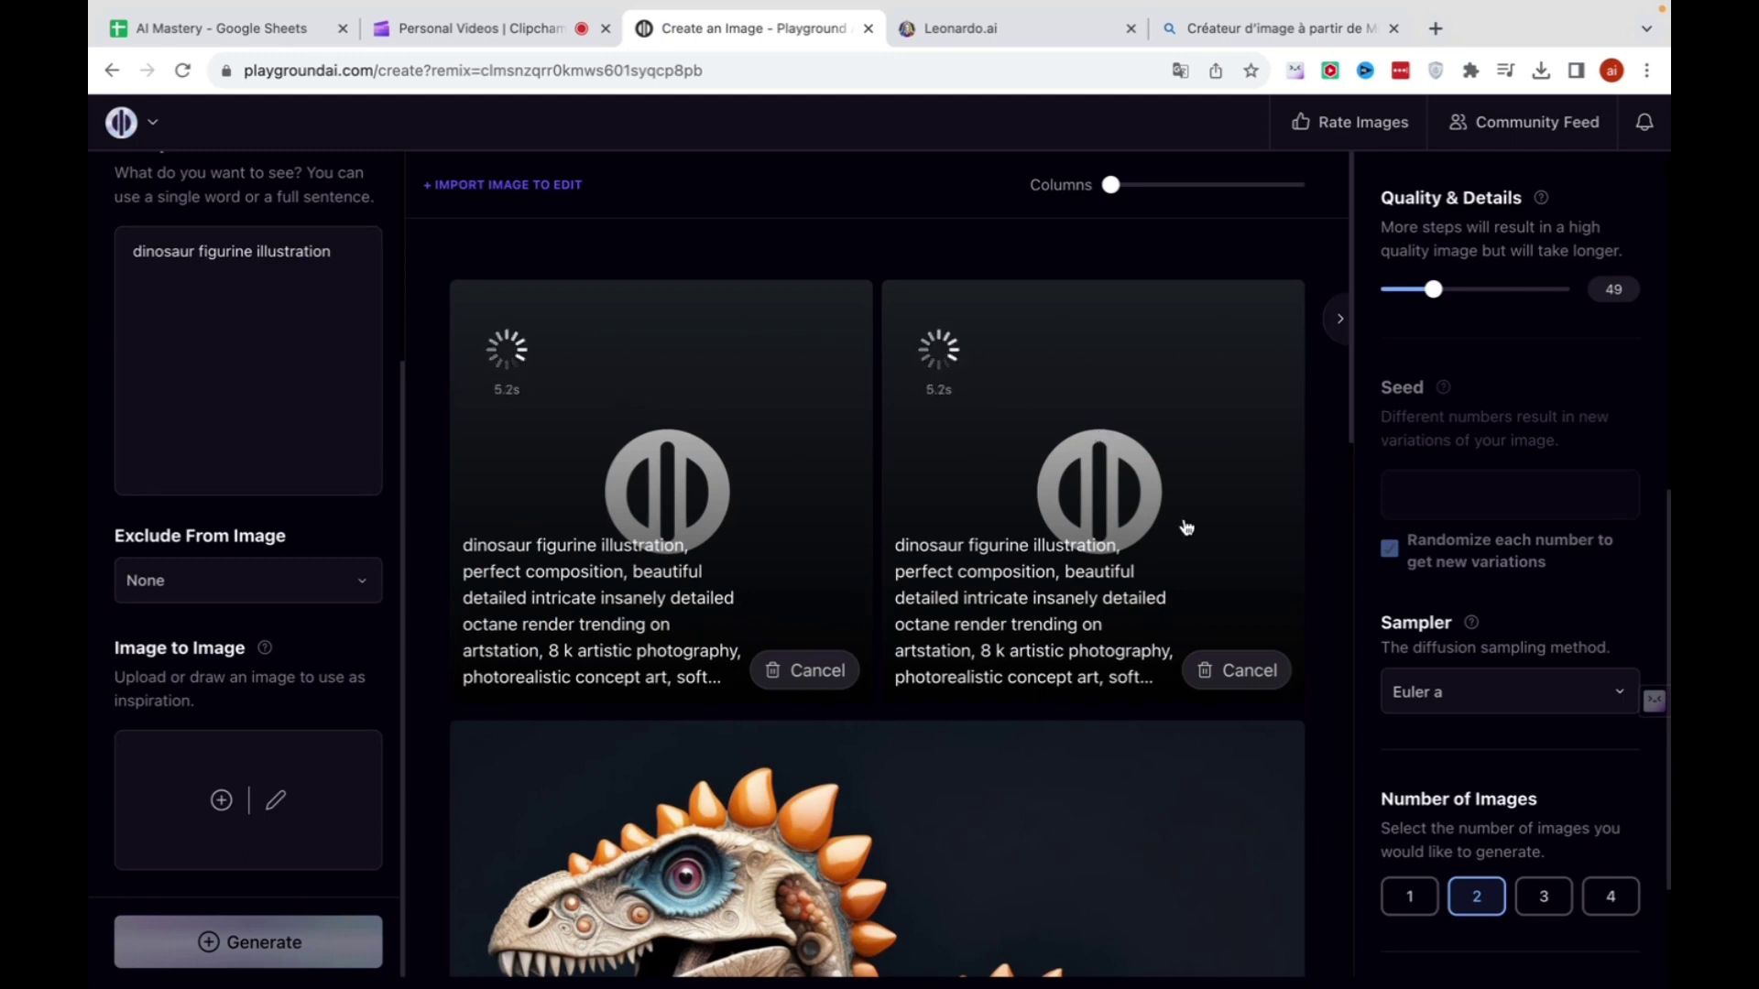
# Look over the generation settings, from the sampler and Private Session back up to the model and image dimensions.
pyautogui.scroll(-3, 1409, 567)
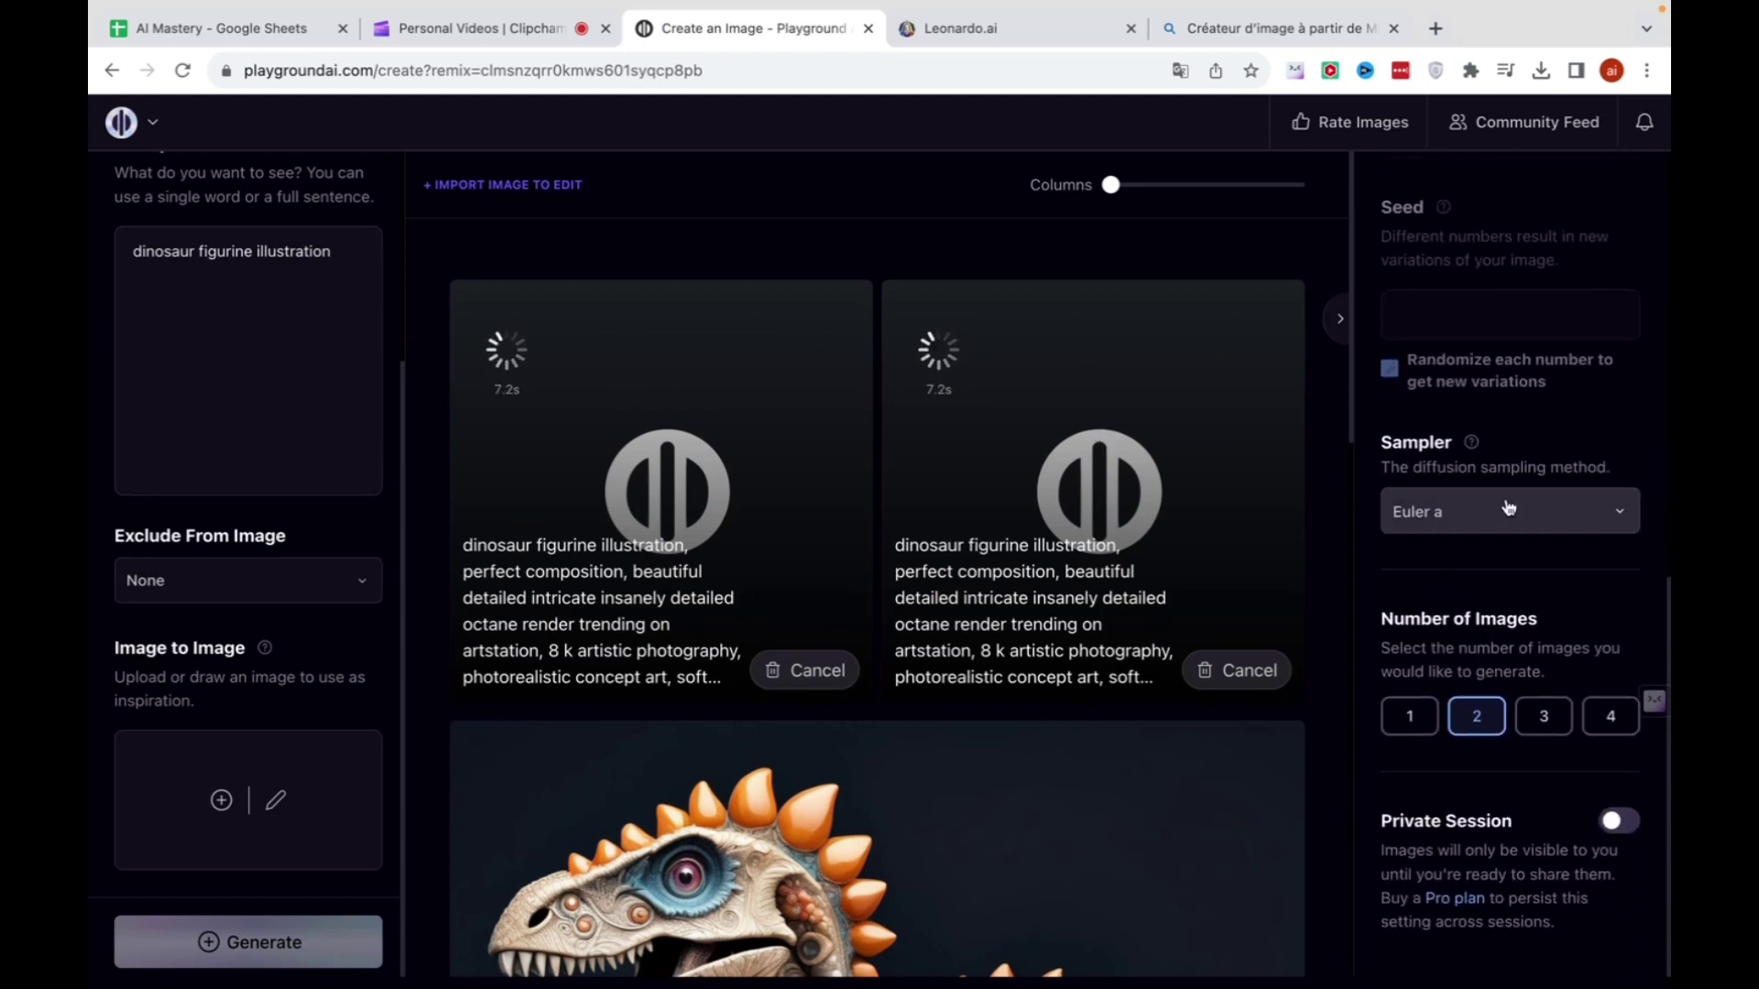
pyautogui.scroll(10, 1511, 614)
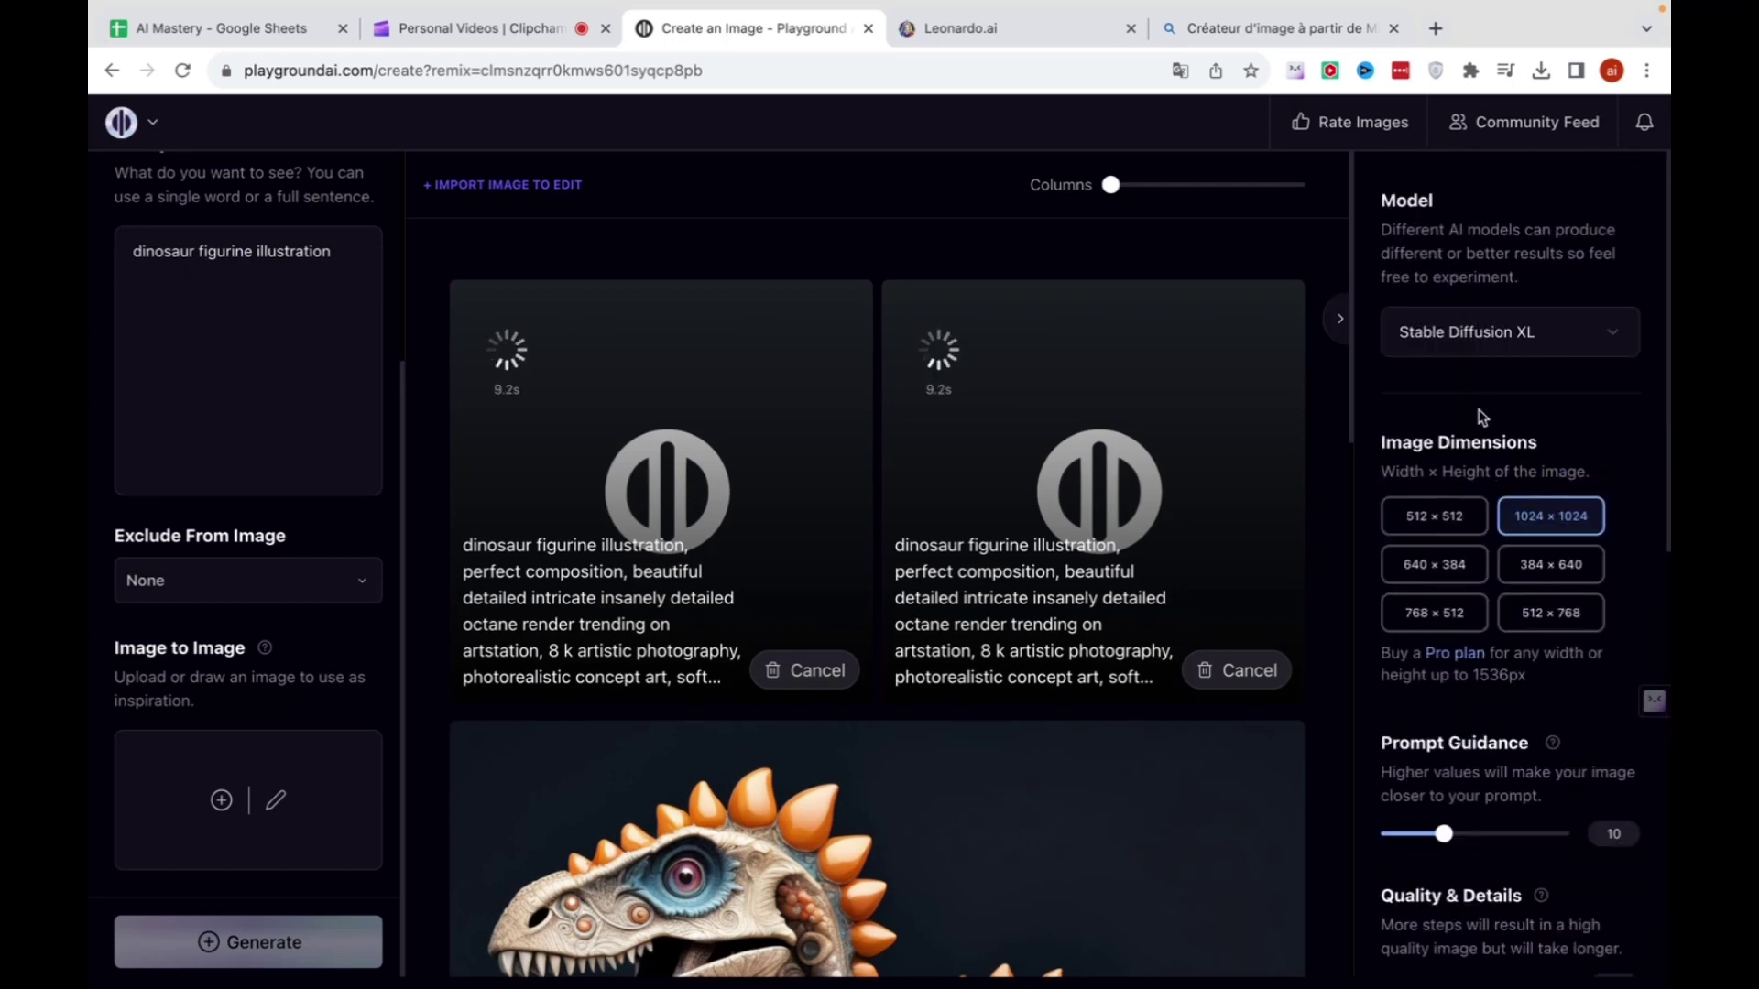
pyautogui.scroll(-1, 1476, 421)
pyautogui.scroll(1, 1472, 417)
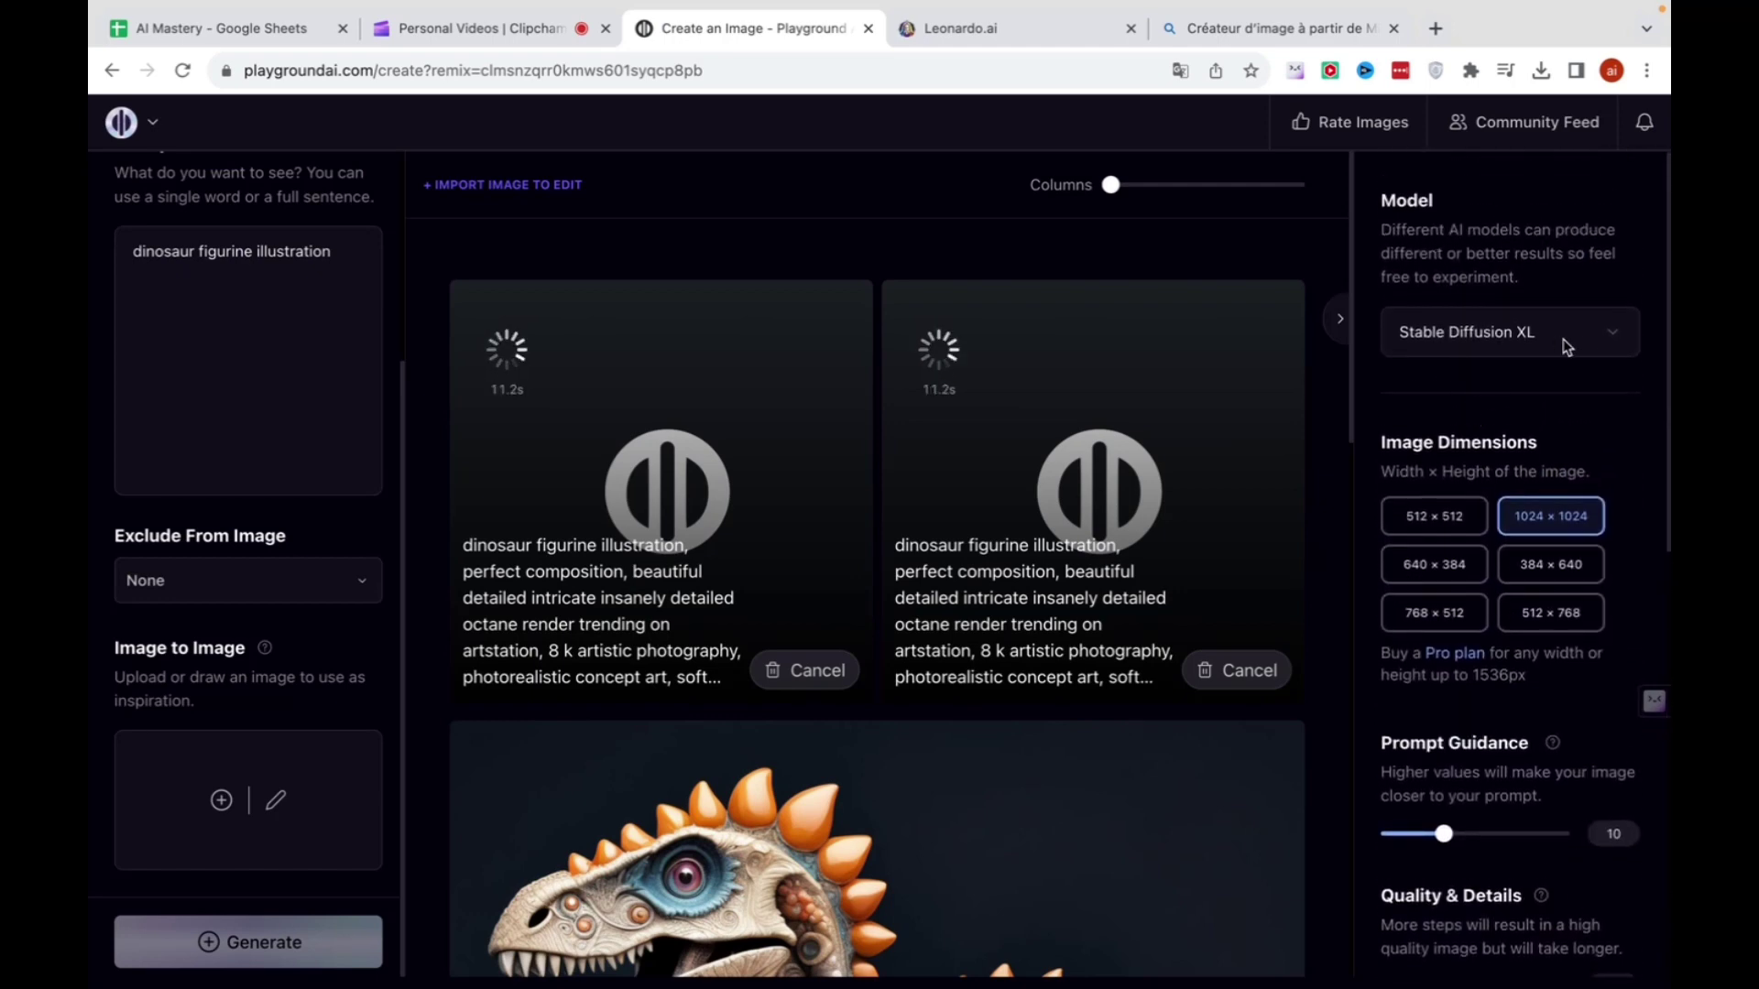
# Check the available AI models and keep Stable Diffusion XL selected.
pyautogui.click(1614, 343)
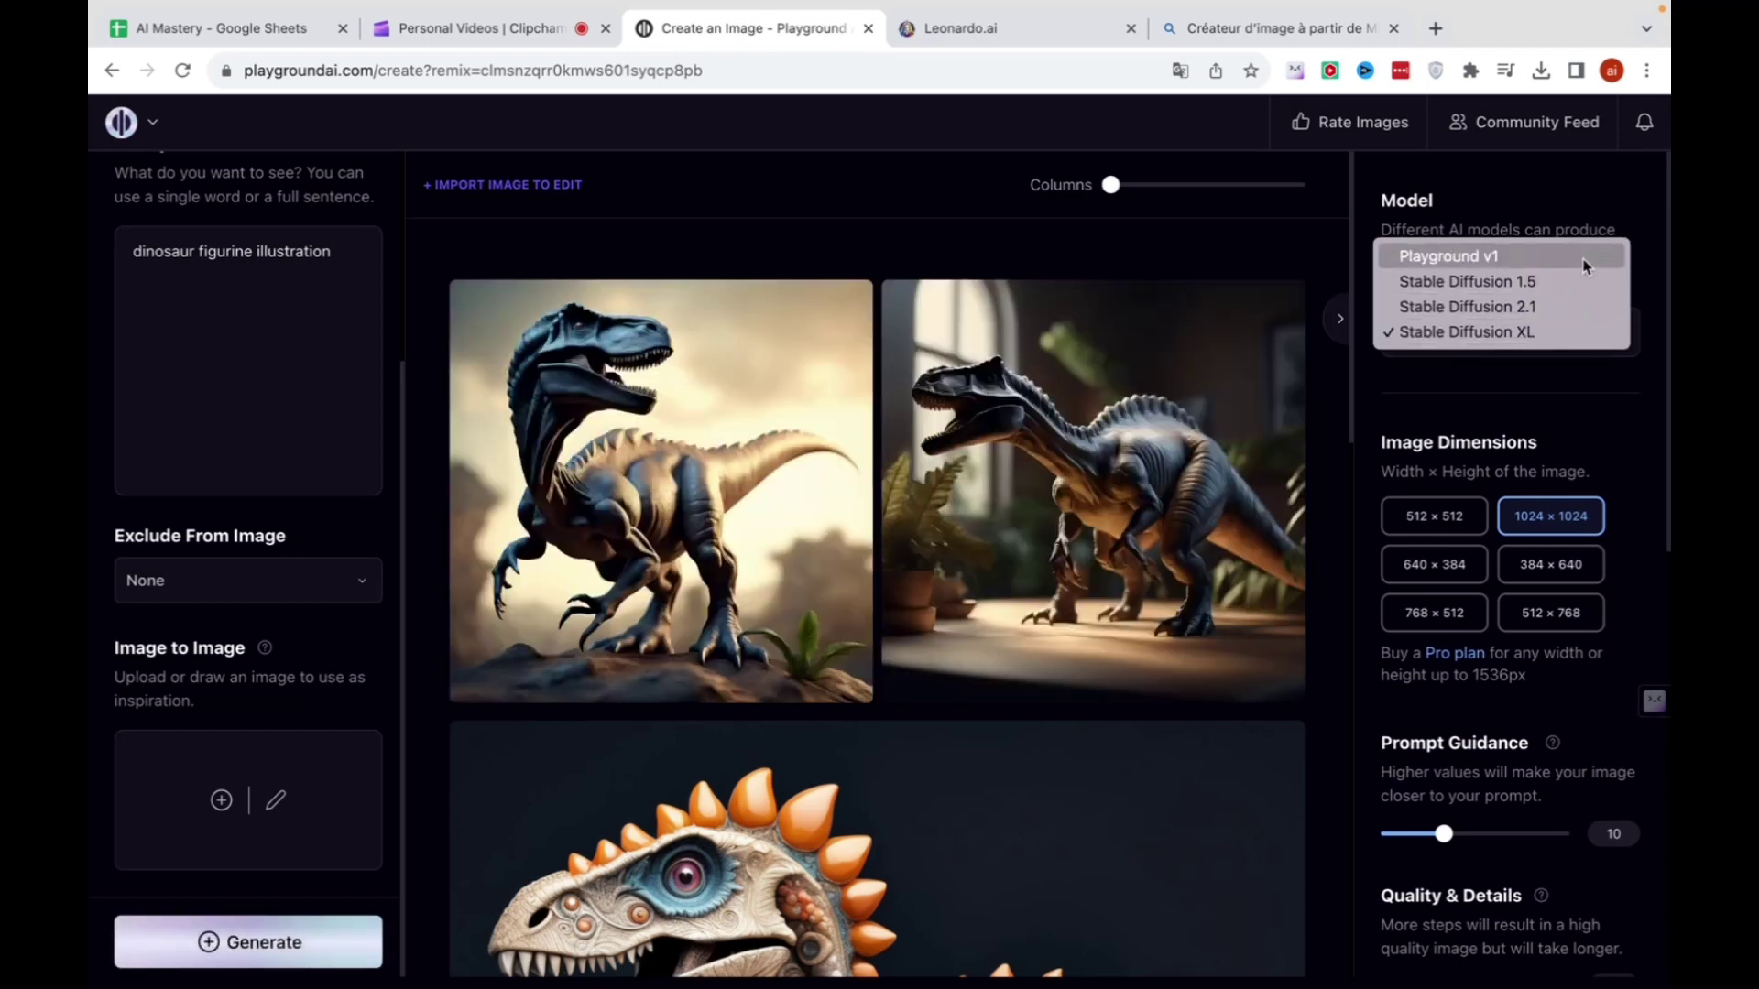
pyautogui.click(1583, 344)
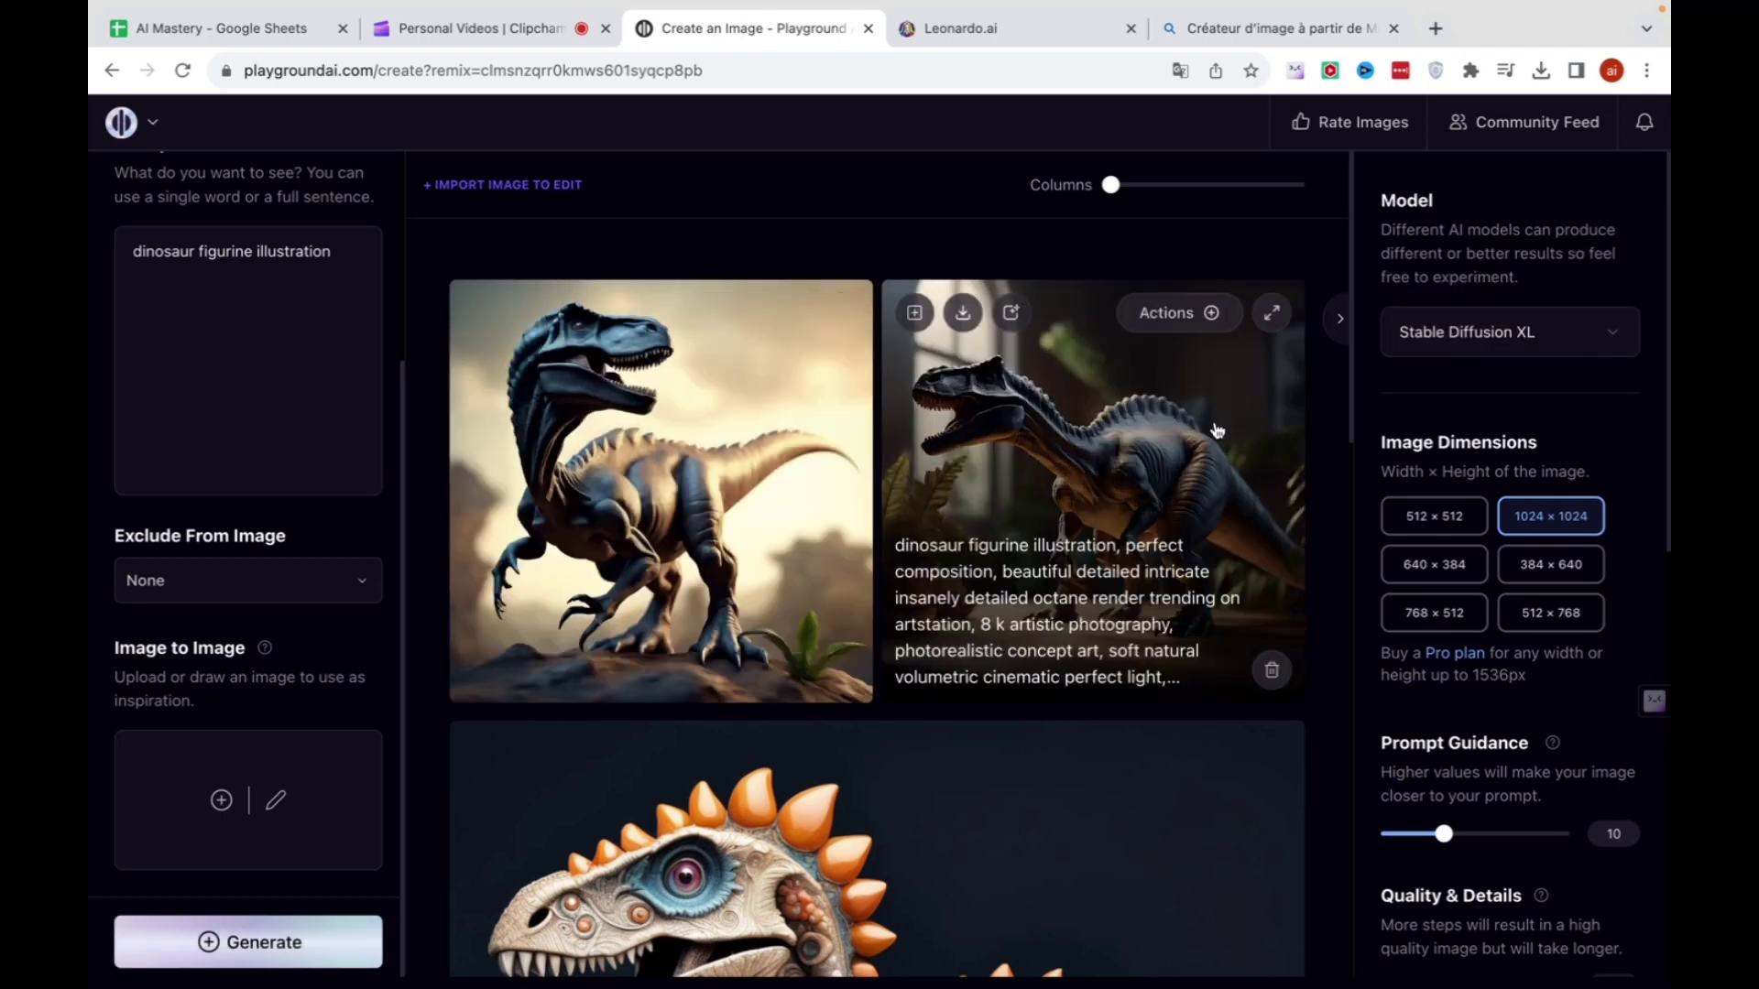
# Download the first generated dinosaur image, saving it in the 09_27 folder under the suggested file name.
pyautogui.scroll(-1, 1192, 498)
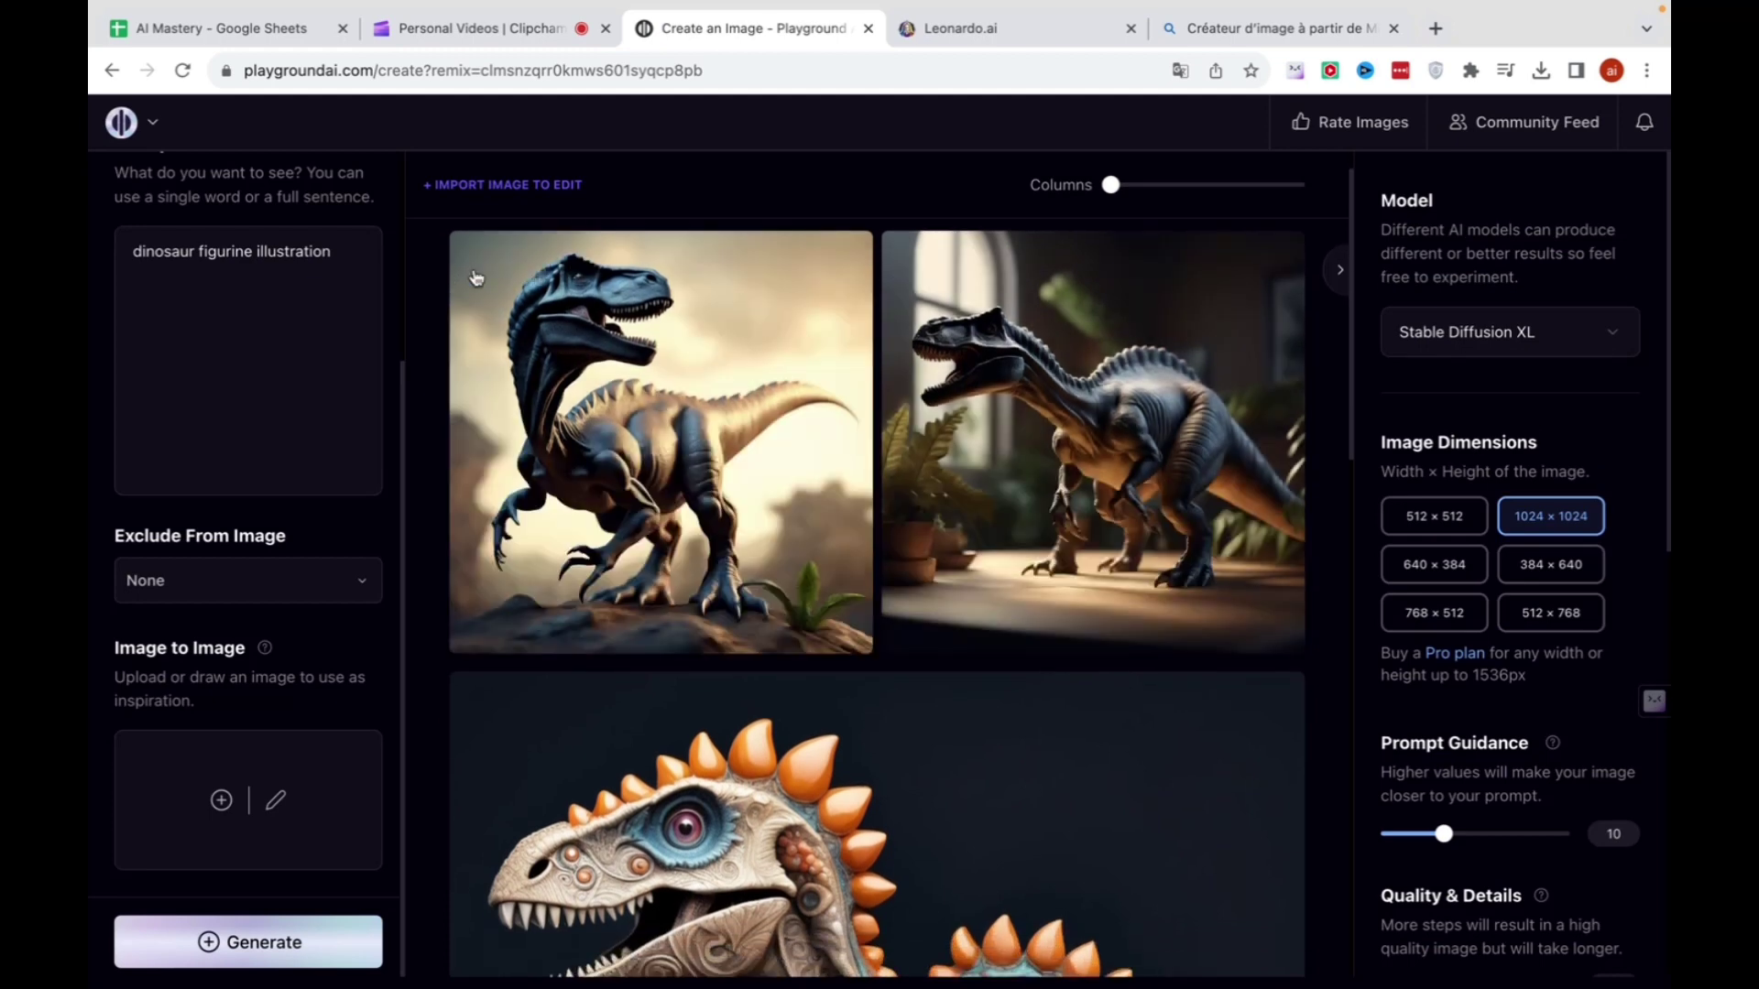
pyautogui.moveTo(491, 266)
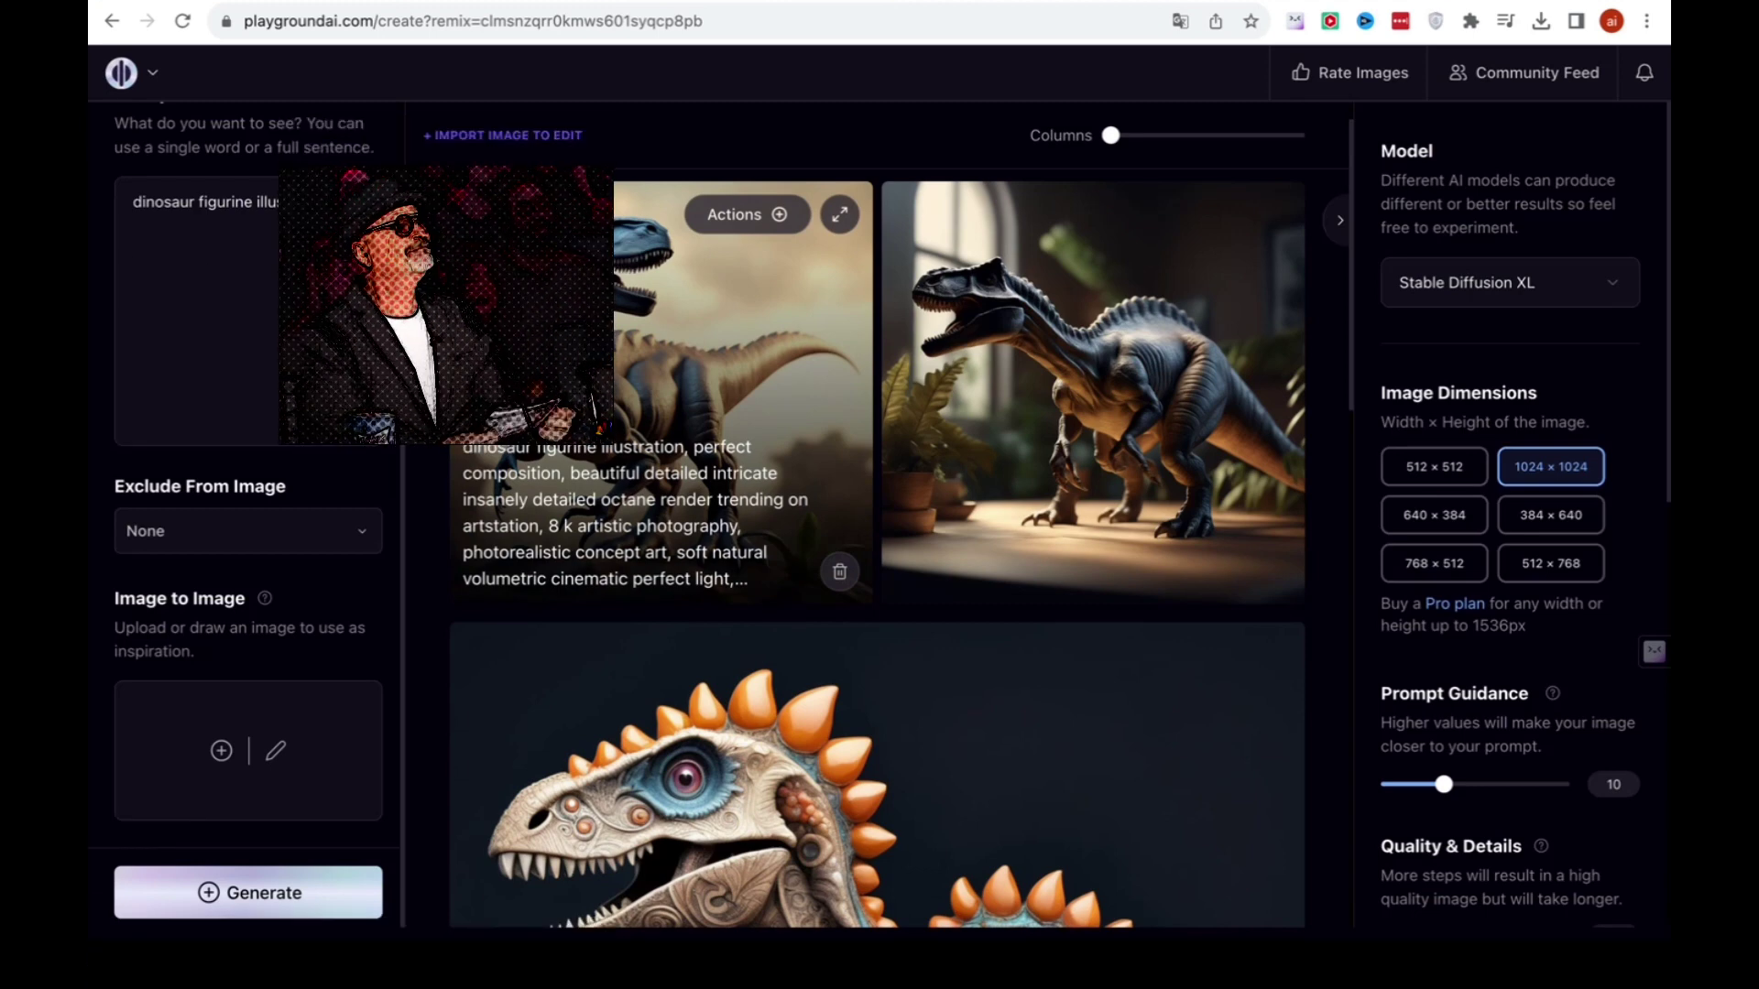
pyautogui.click(491, 267)
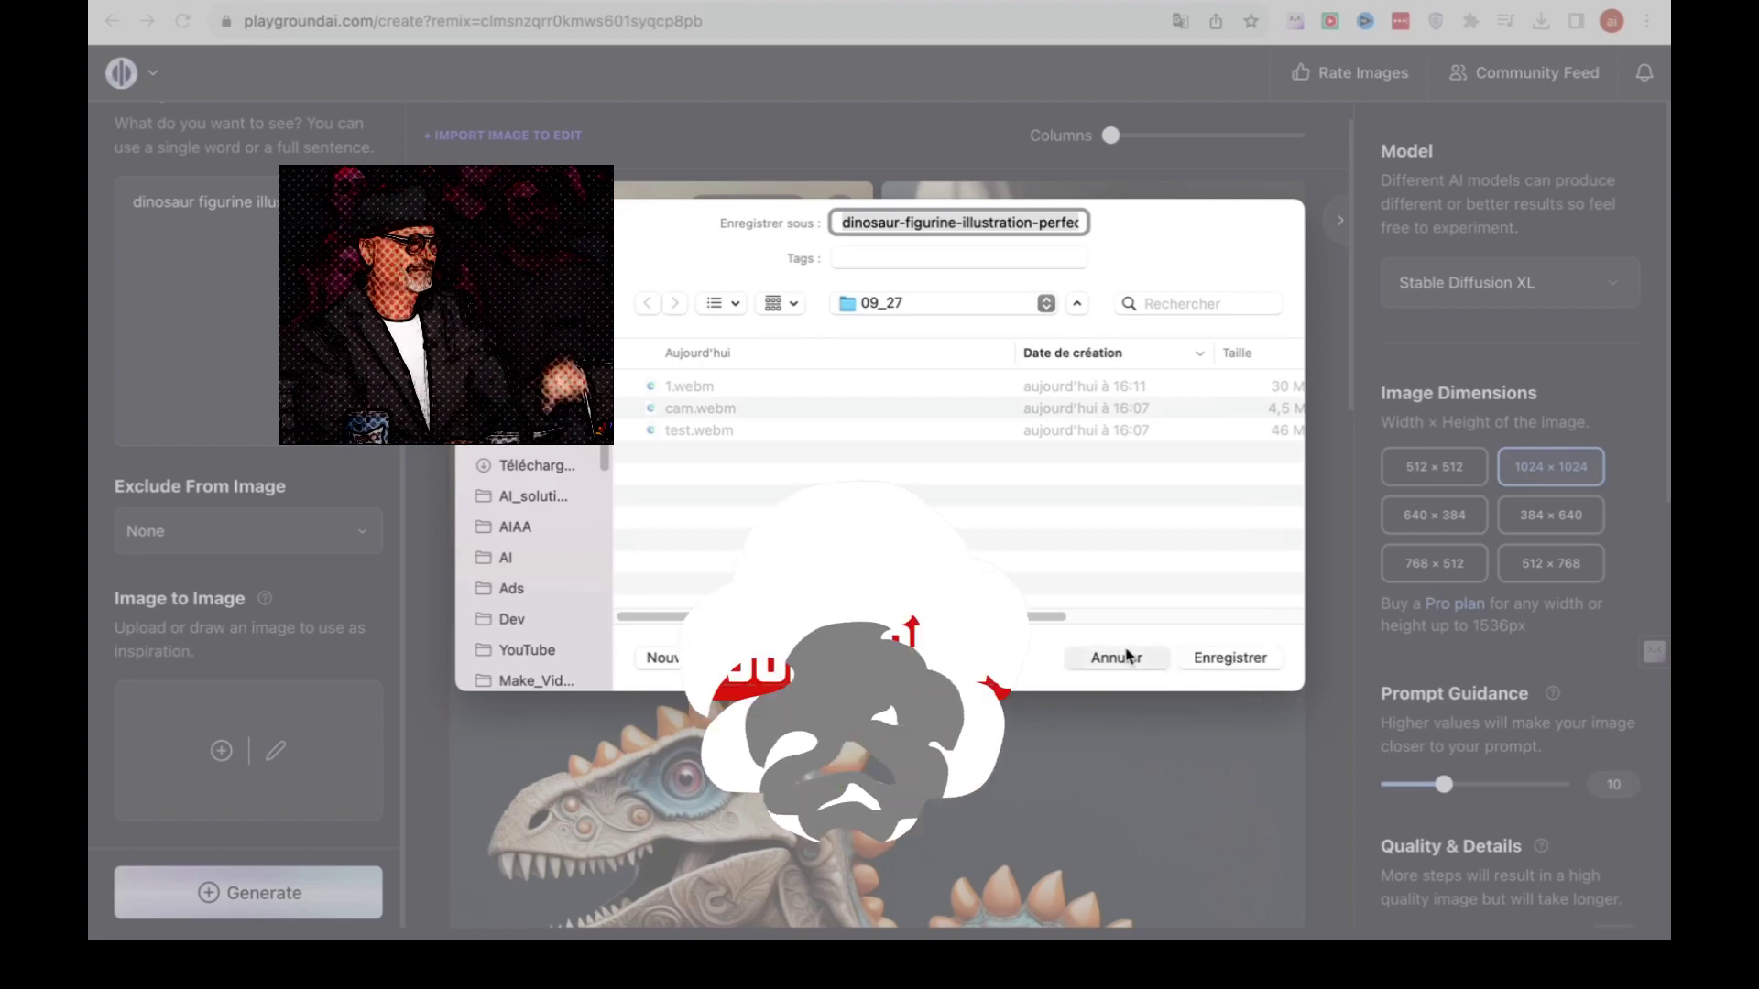
pyautogui.click(1209, 664)
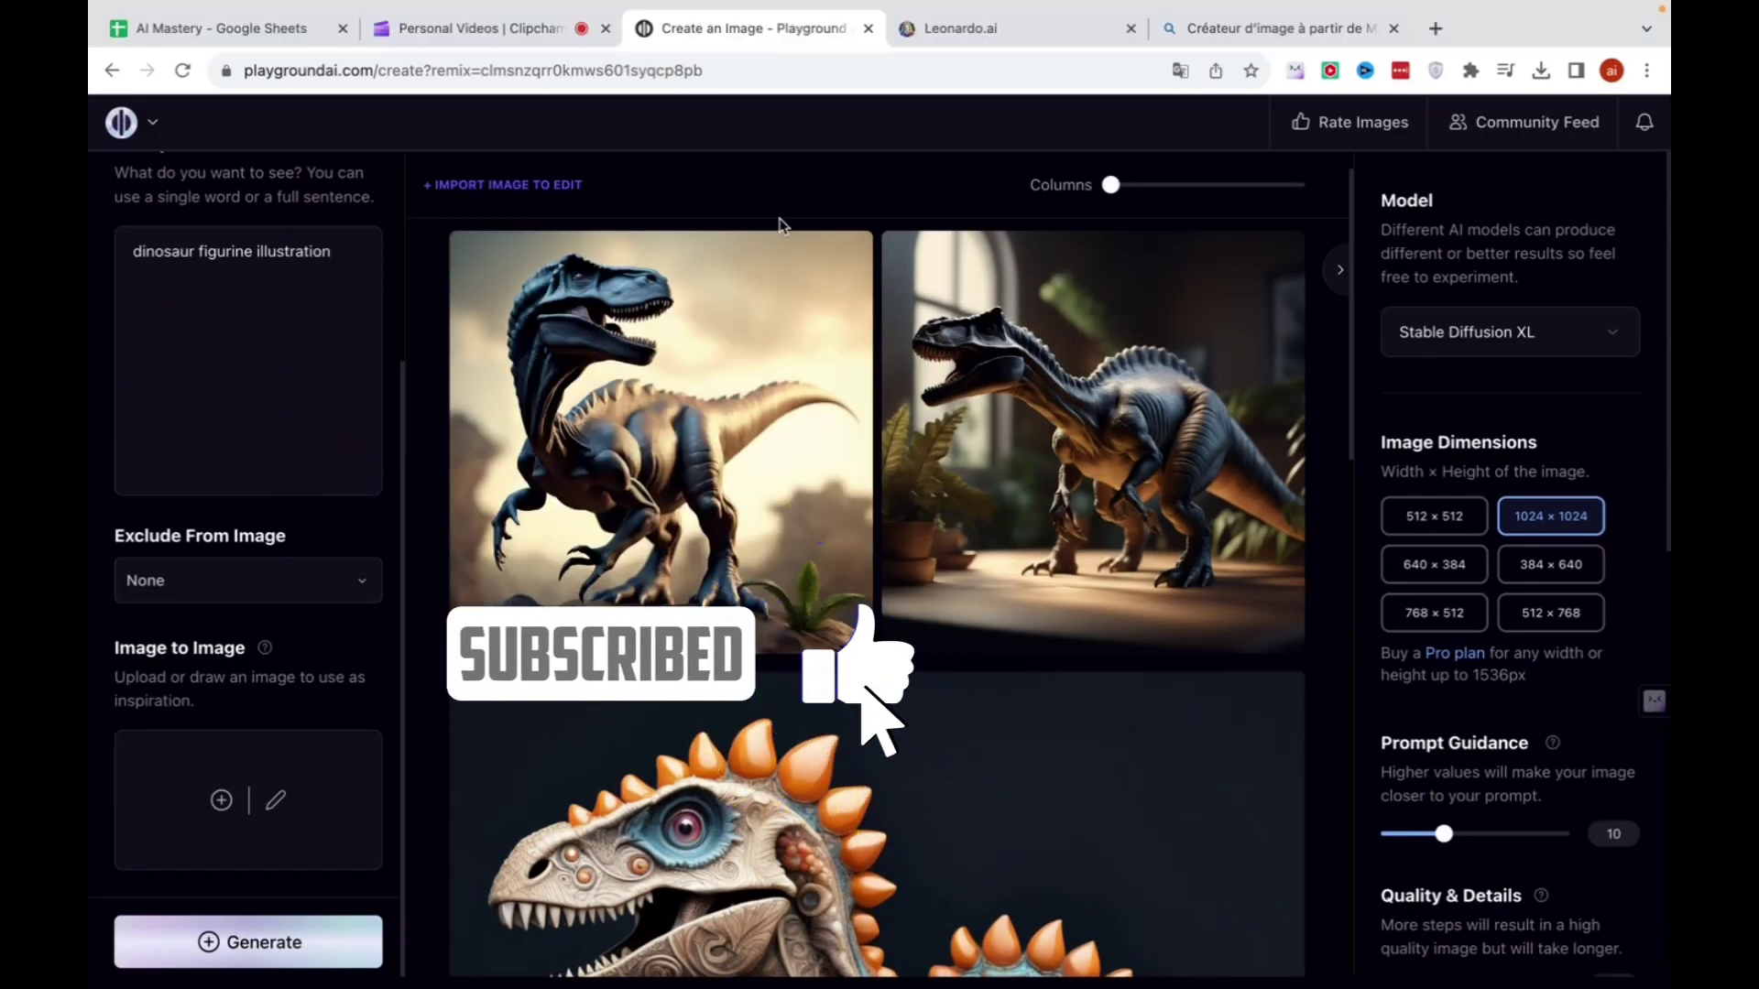
# View the first generated dinosaur image enlarged, and return to the results.
pyautogui.moveTo(753, 279)
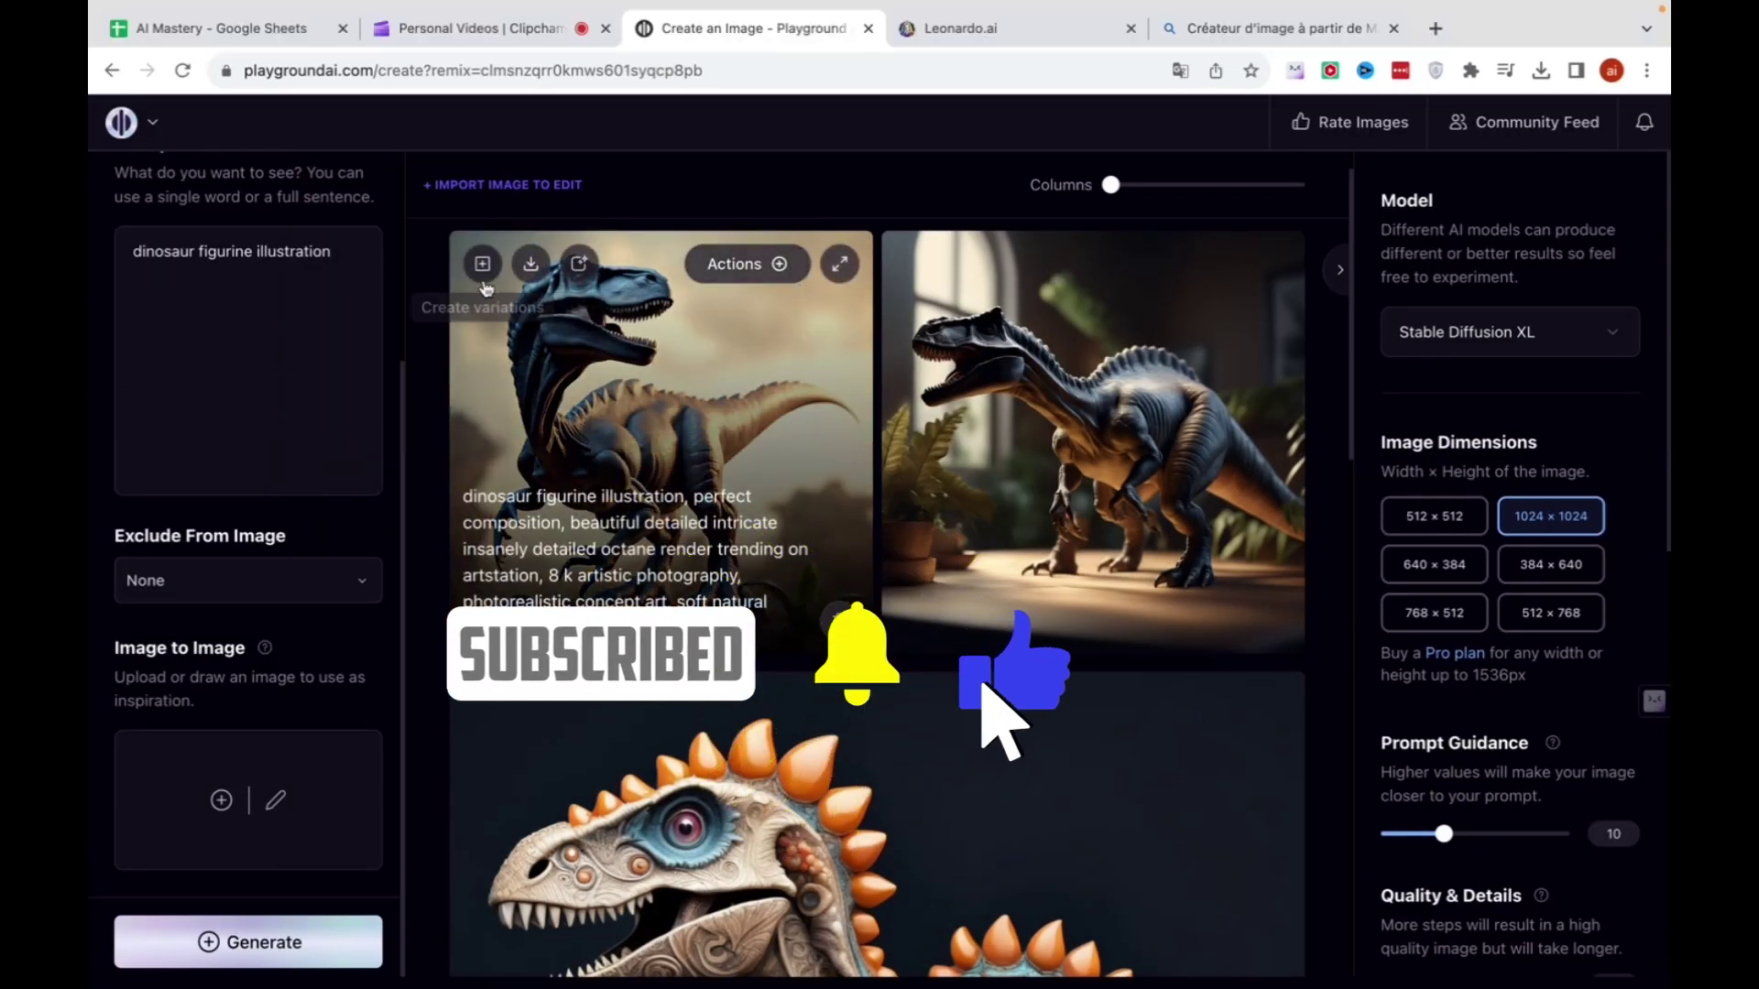
pyautogui.click(839, 265)
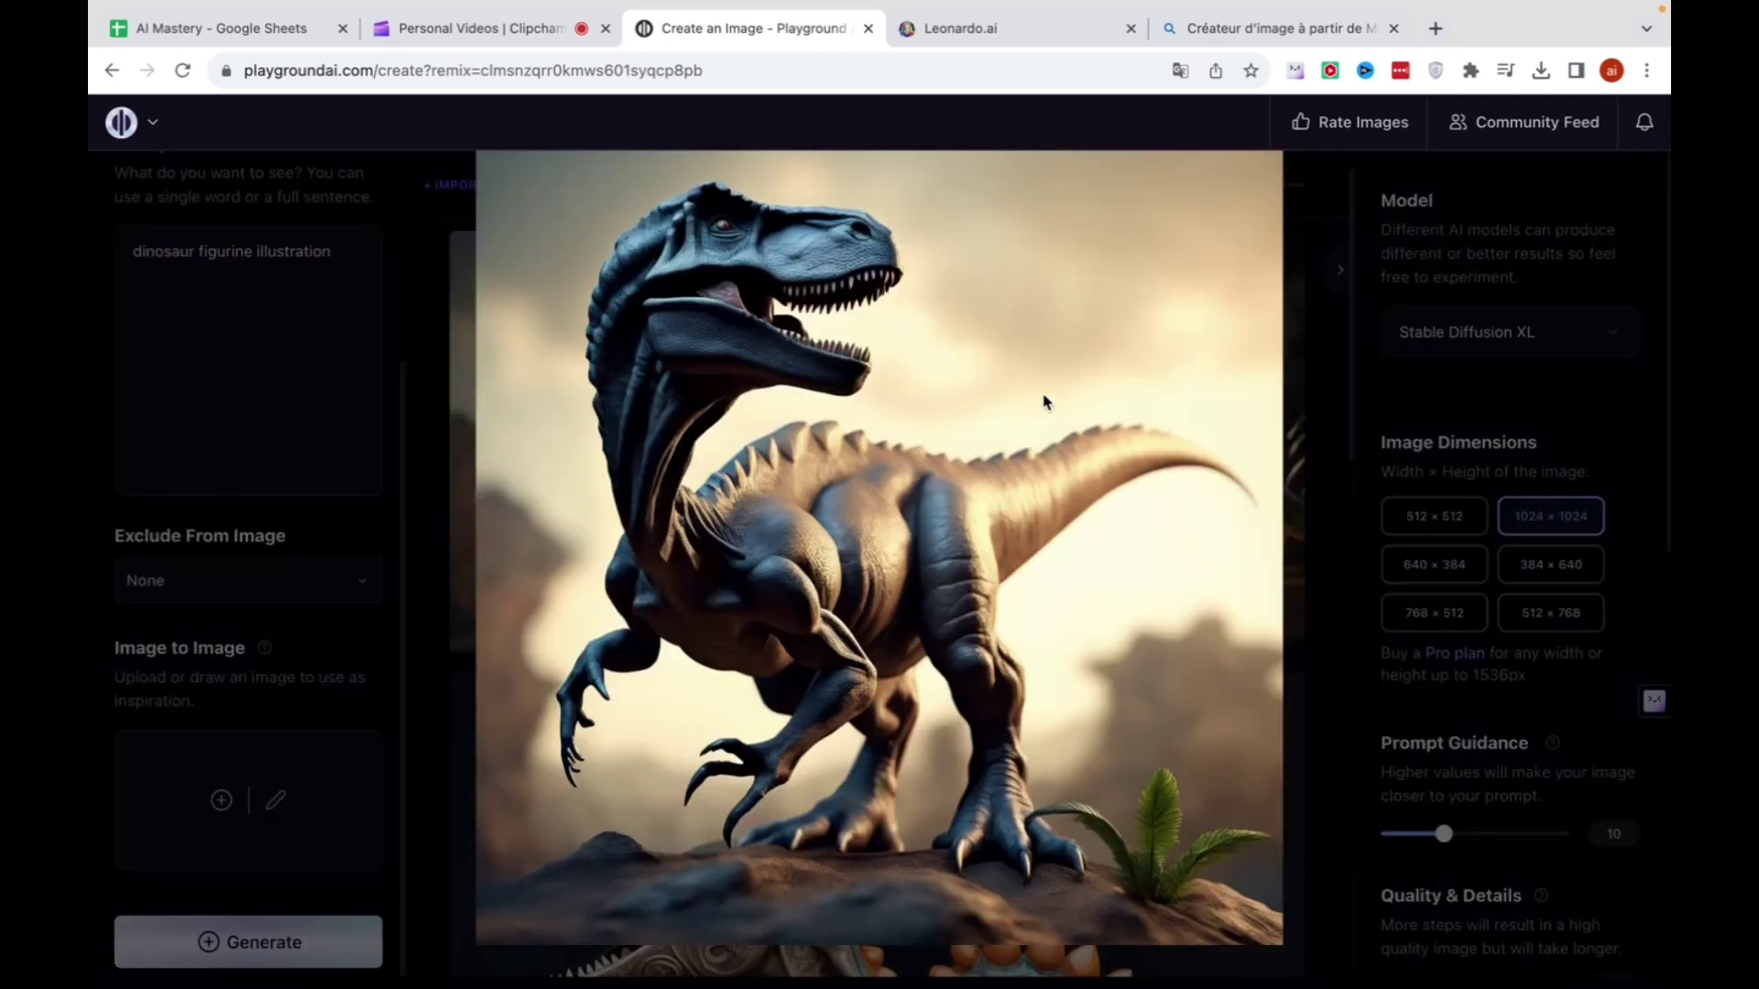
pyautogui.press('Escape')
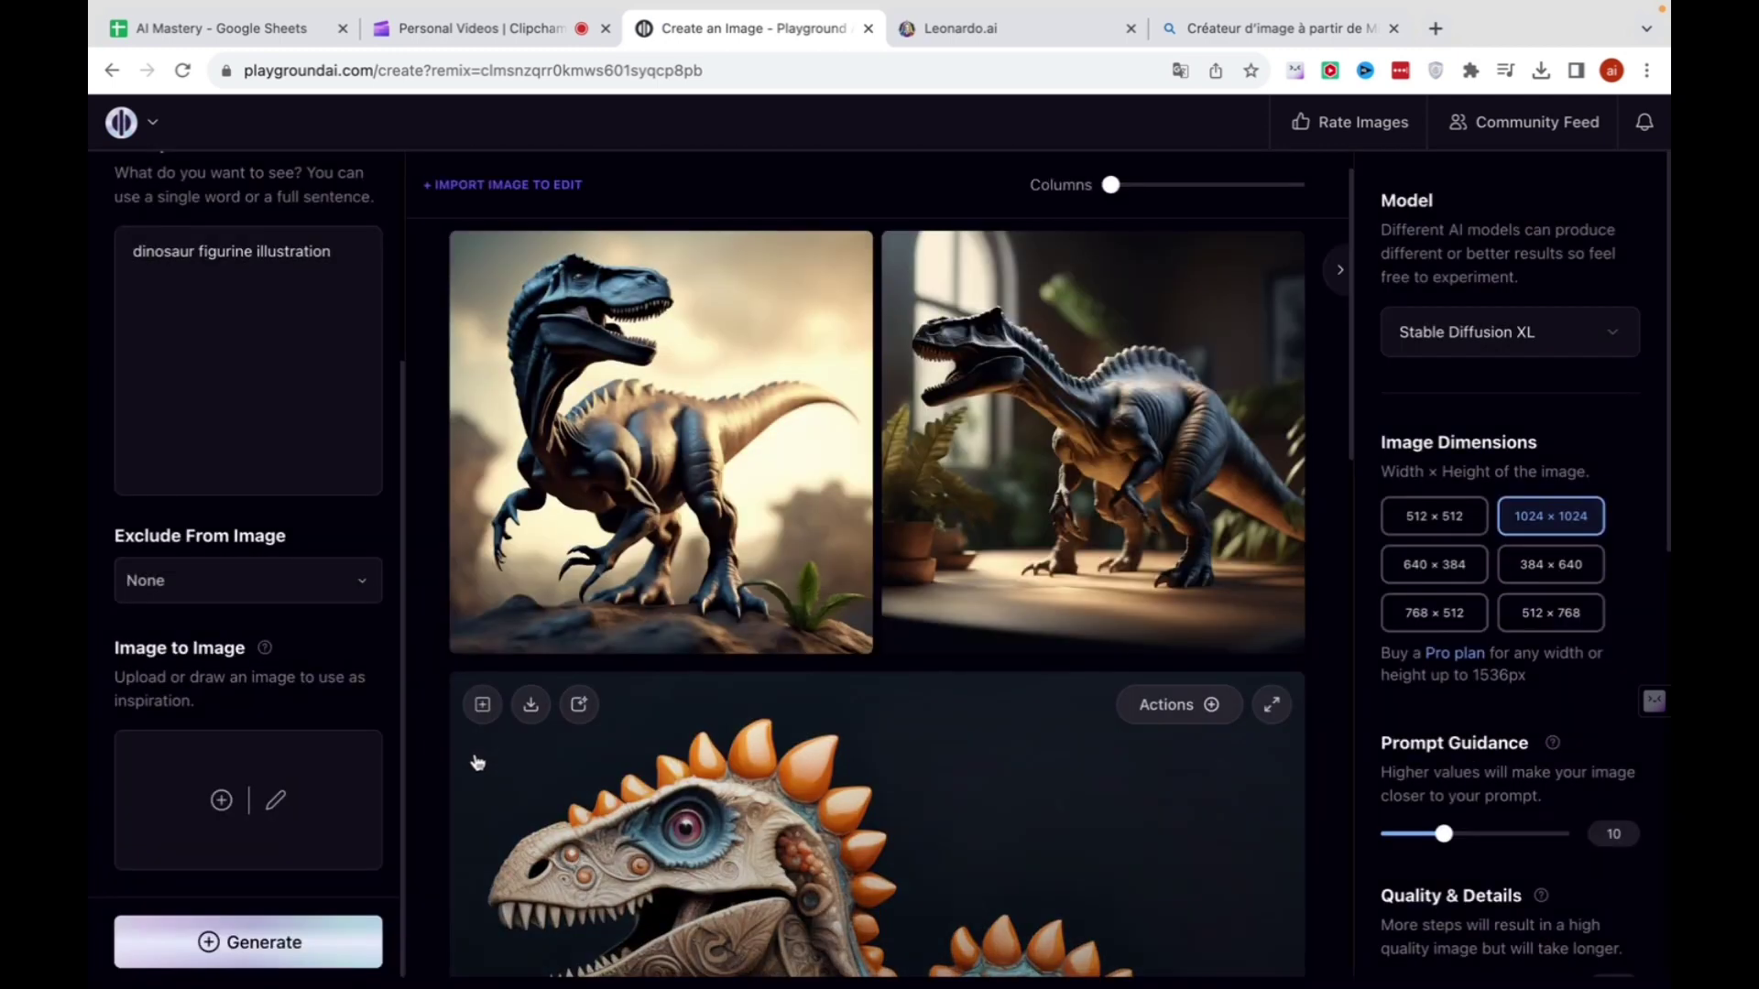
pyautogui.scroll(1, 1074, 433)
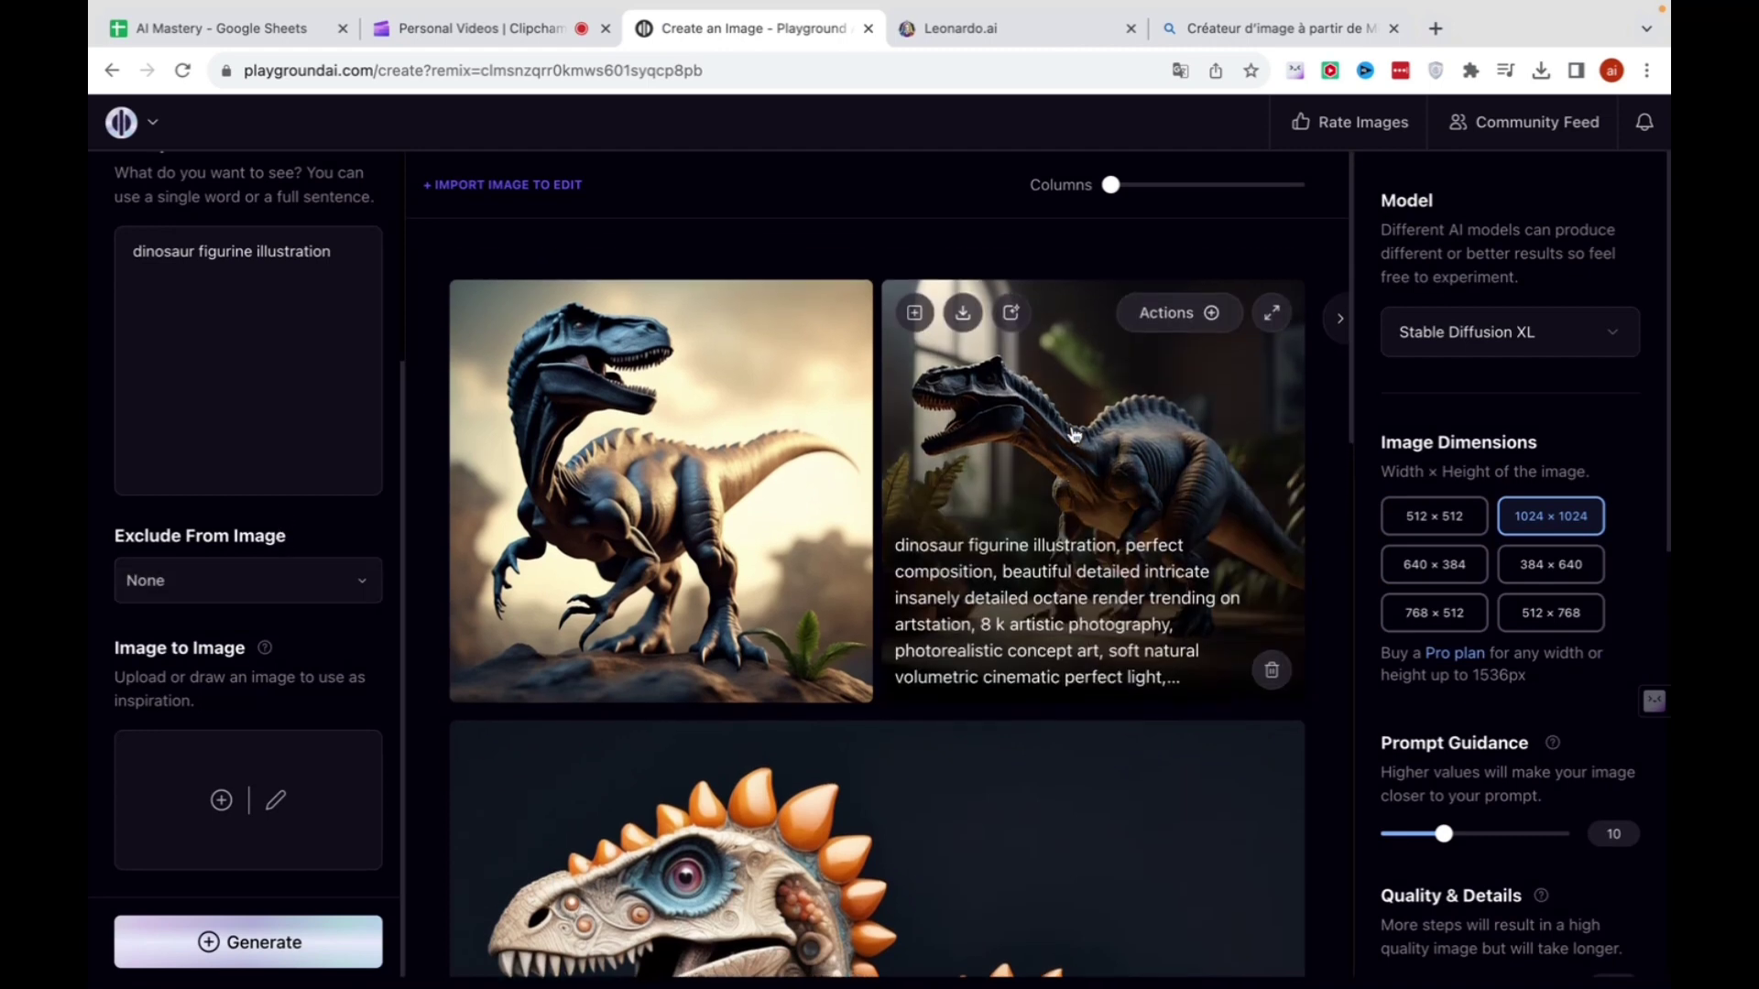
# Switch to the Leonardo.Ai site and launch its app as a whitelisted user.
pyautogui.click(1028, 40)
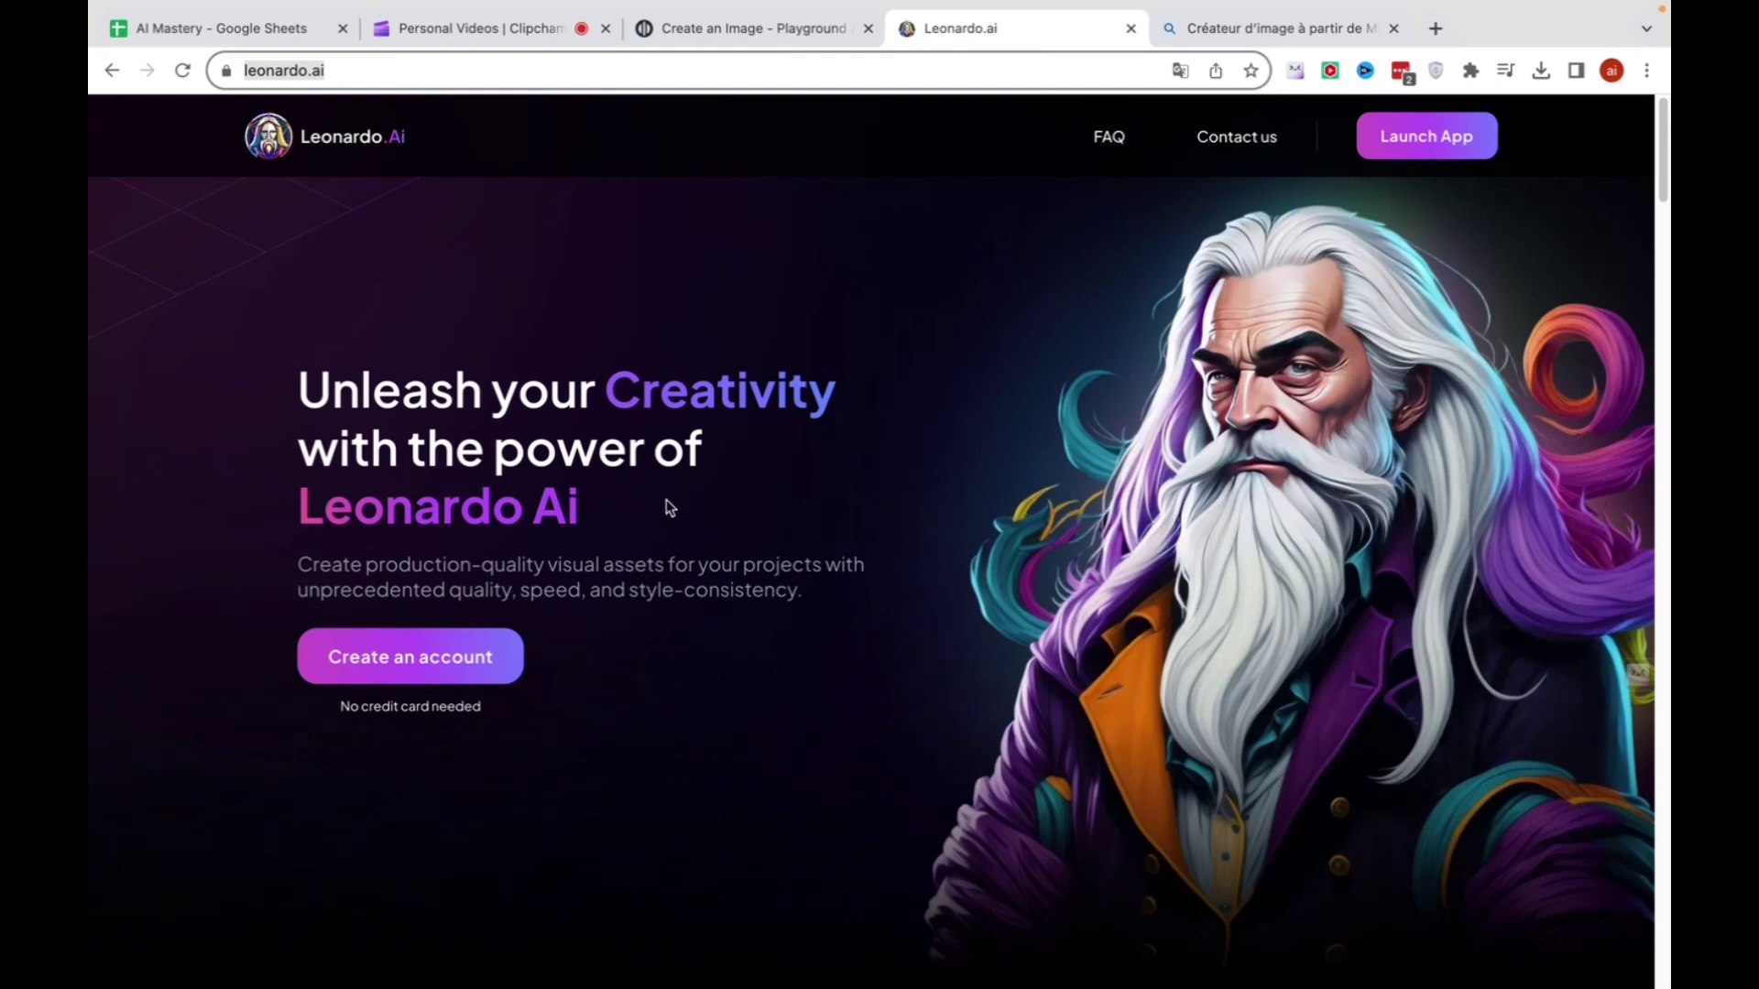
pyautogui.click(1423, 154)
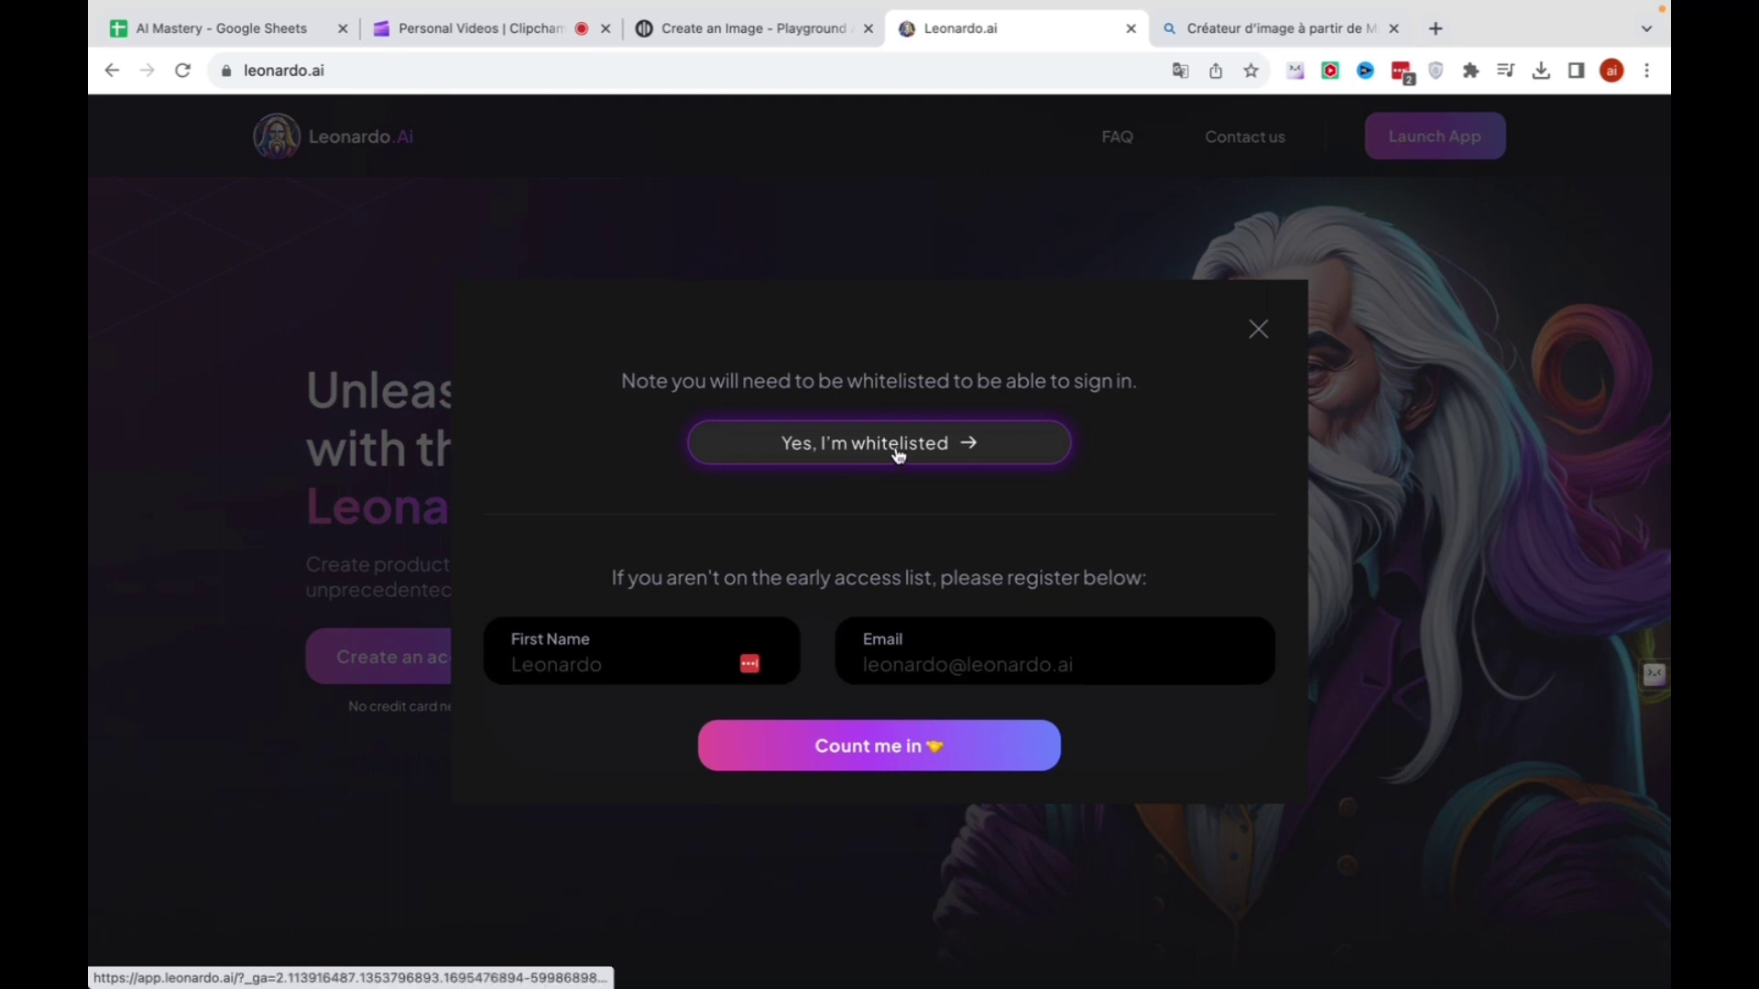
pyautogui.click(897, 449)
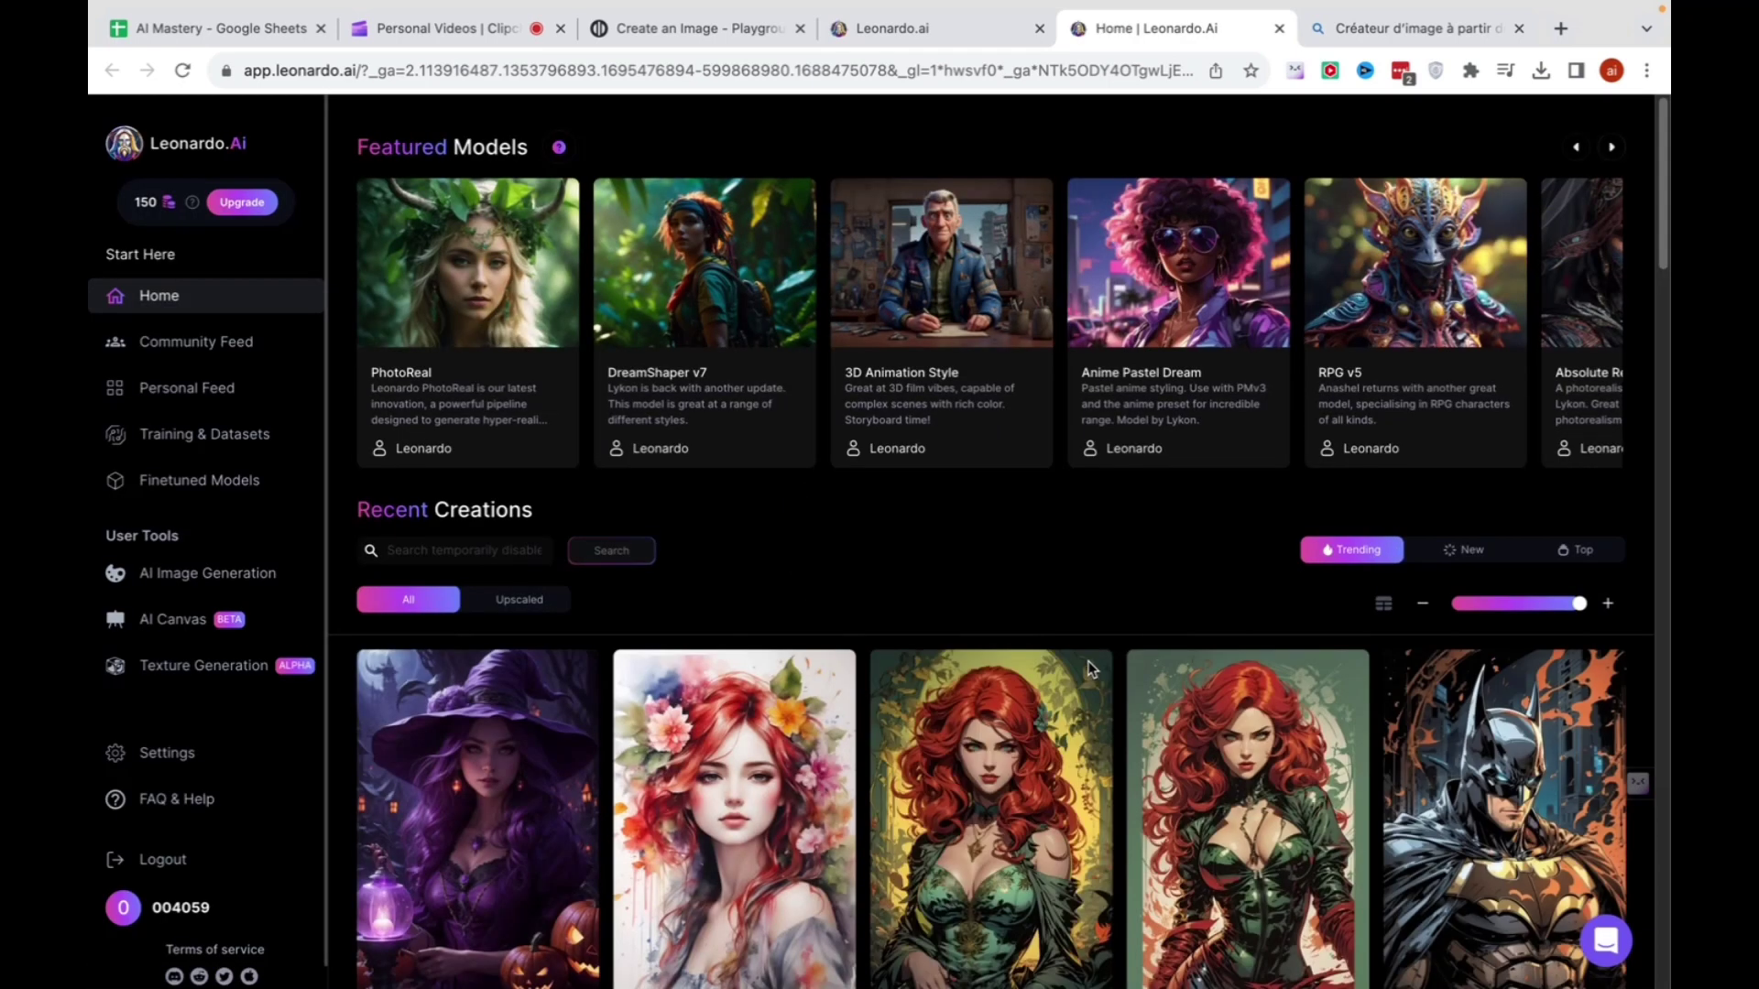
# Open the PhotoReal featured model and, from its example images, the marble sculpture of Marcus Aurelius.
pyautogui.scroll(-4, 1013, 561)
pyautogui.scroll(4, 691, 617)
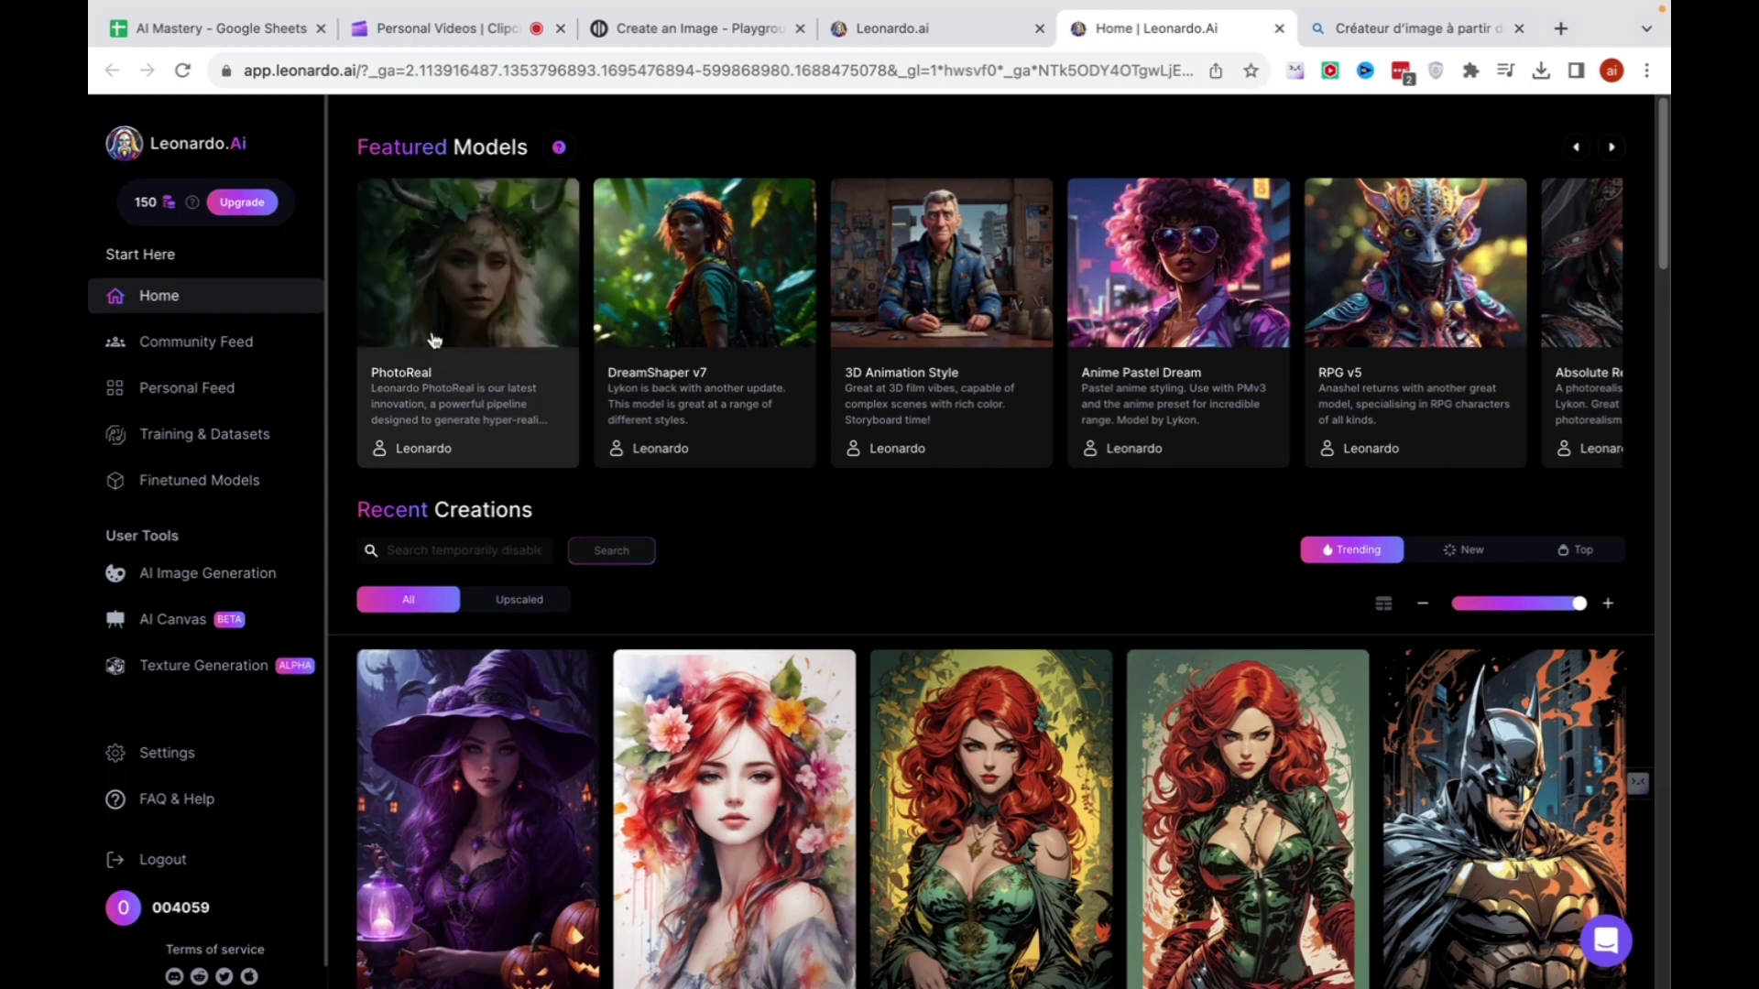
pyautogui.click(466, 328)
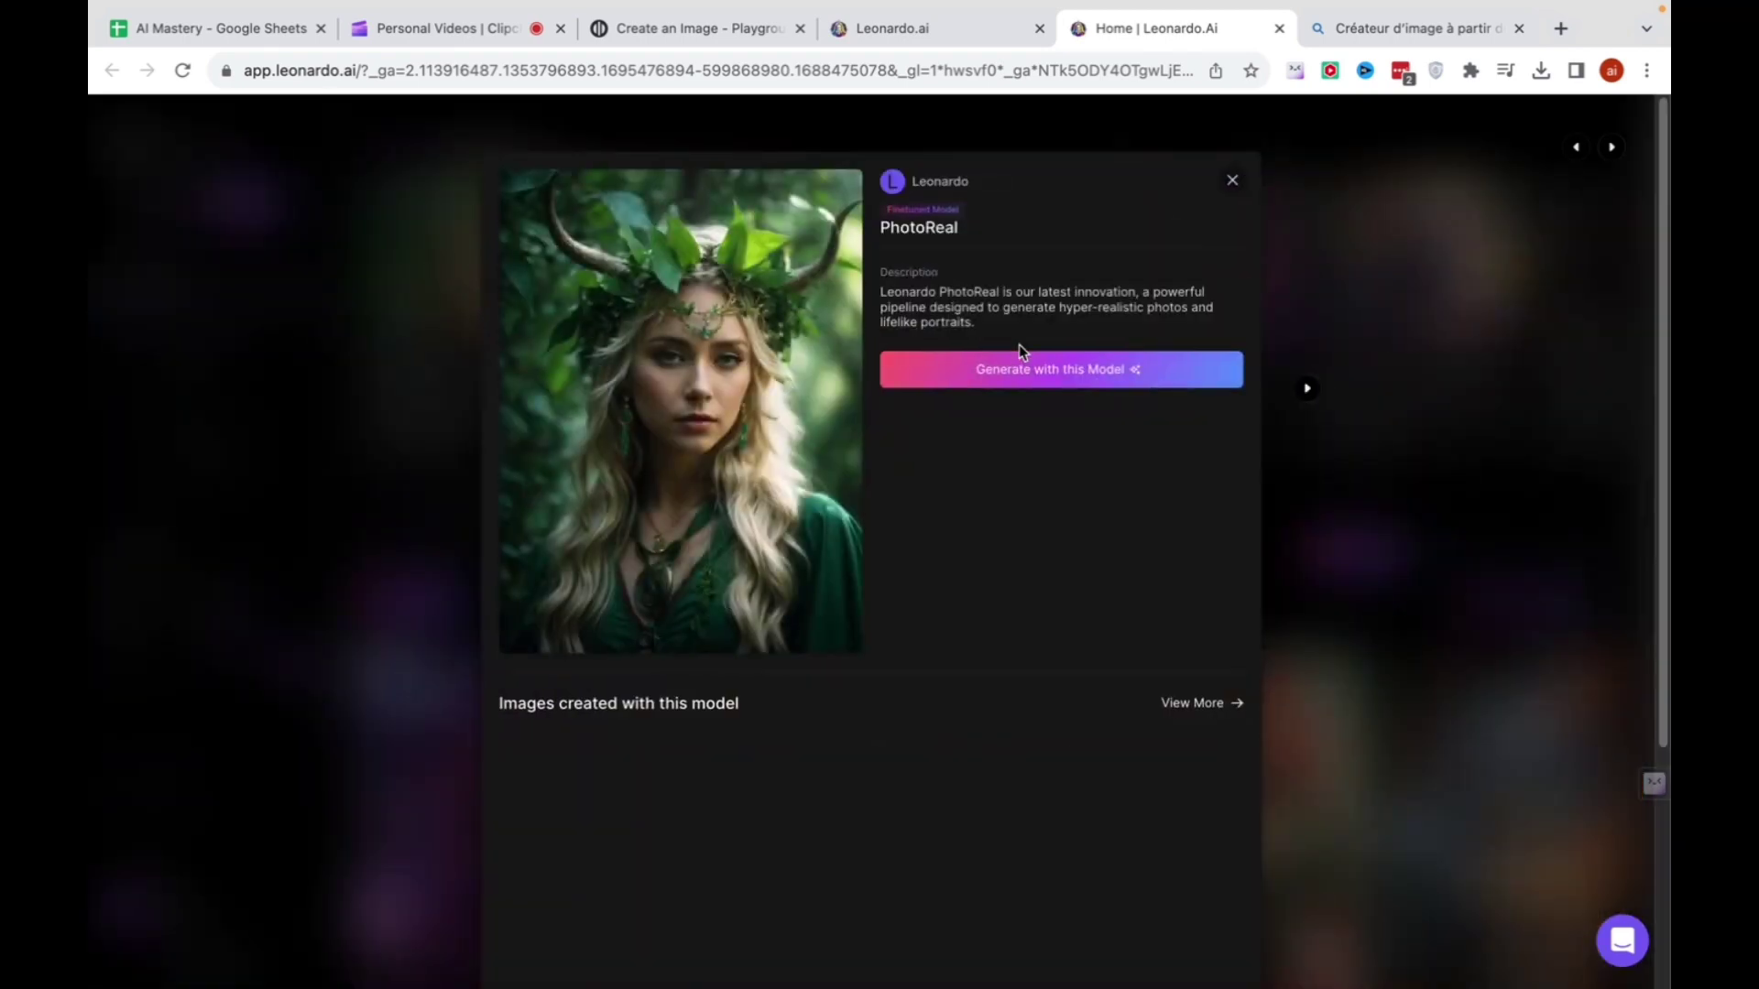
pyautogui.scroll(-4, 848, 458)
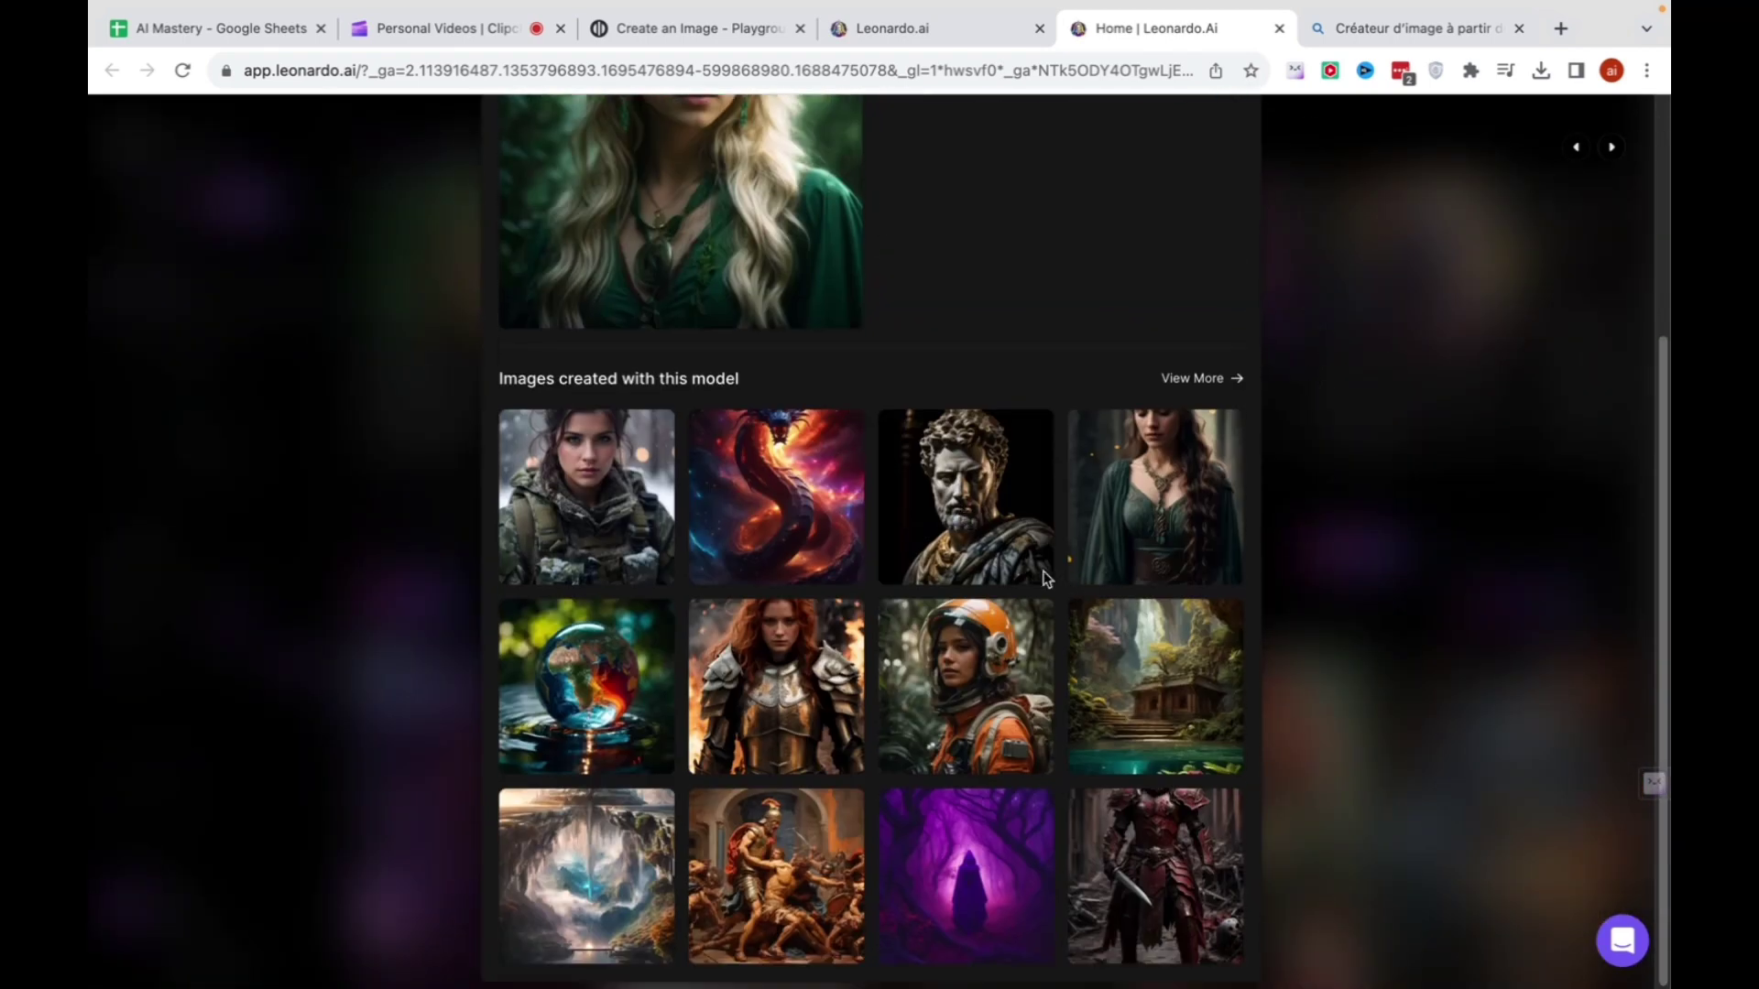
pyautogui.click(1011, 487)
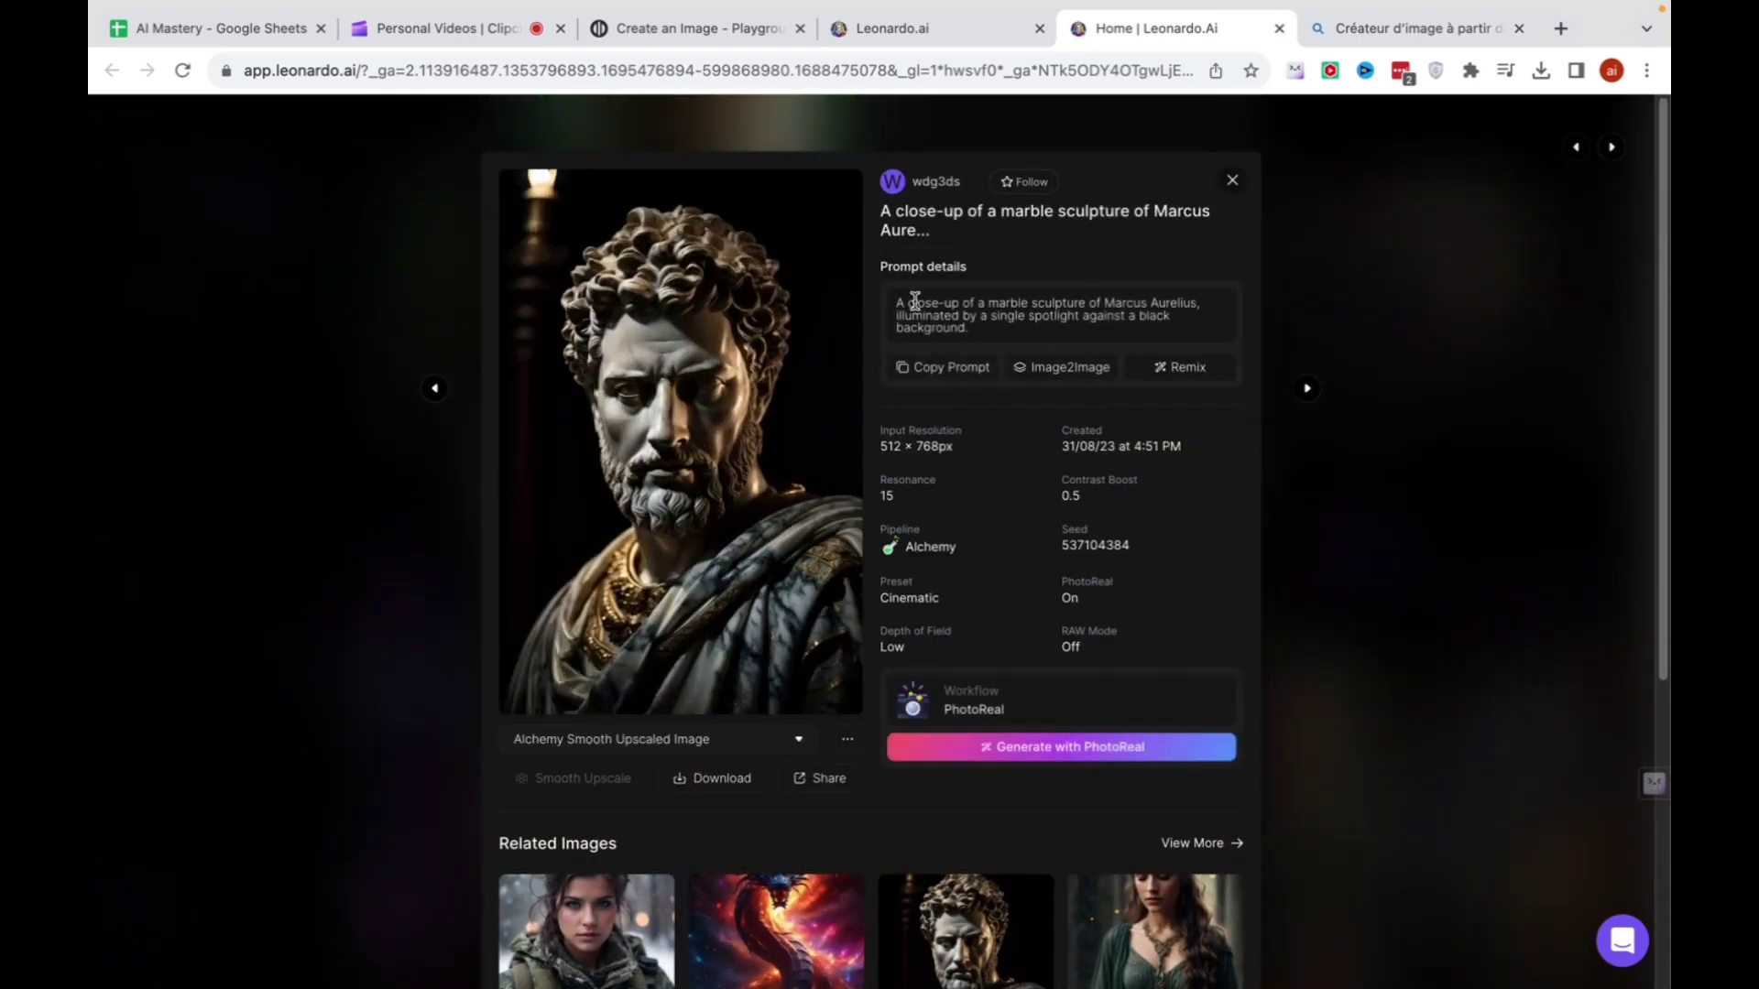
# Read through the sculpture image's prompt details, highlighting the subject name Marcus Aurelius.
pyautogui.tripleClick(914, 300)
pyautogui.click(1033, 338)
pyautogui.moveTo(1033, 317); pyautogui.dragTo(1090, 340)
pyautogui.click(1047, 340)
pyautogui.click(1111, 754)
pyautogui.moveTo(1104, 304); pyautogui.dragTo(1207, 307)
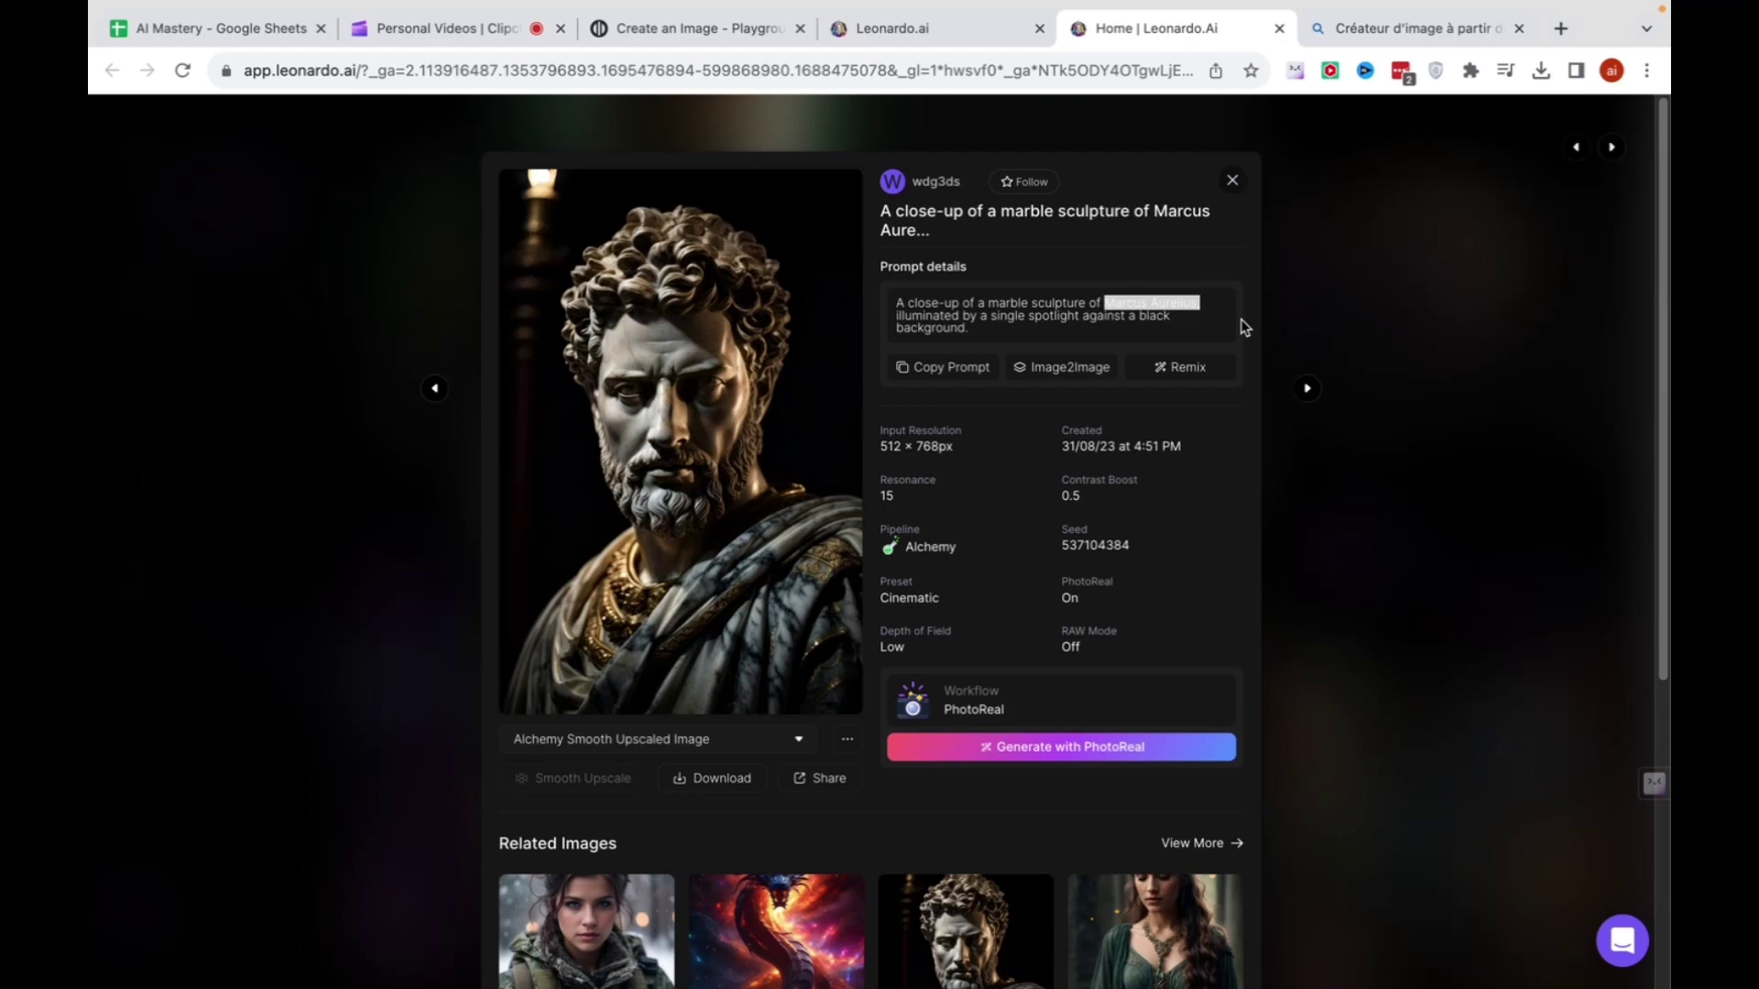
# Remix the sculpture image, replacing "Marcus Aurelius" with "Epithete" in the prompt, and generate the images.
pyautogui.click(1193, 371)
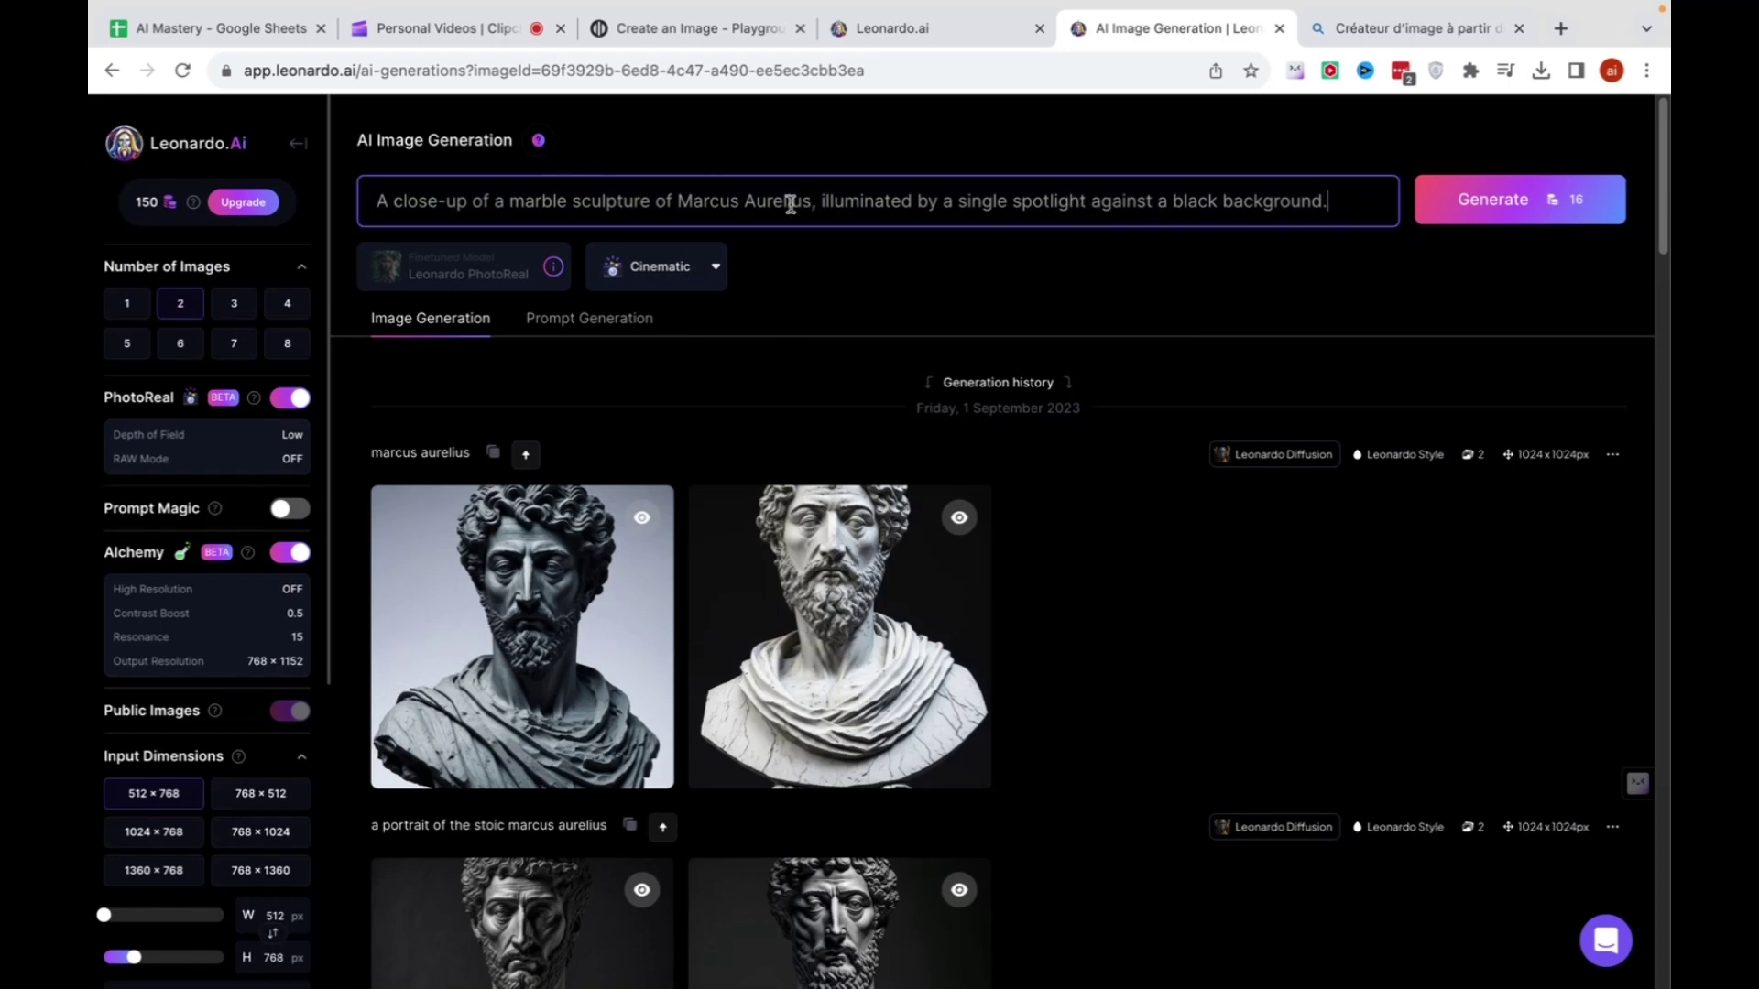
pyautogui.moveTo(676, 200); pyautogui.dragTo(835, 199)
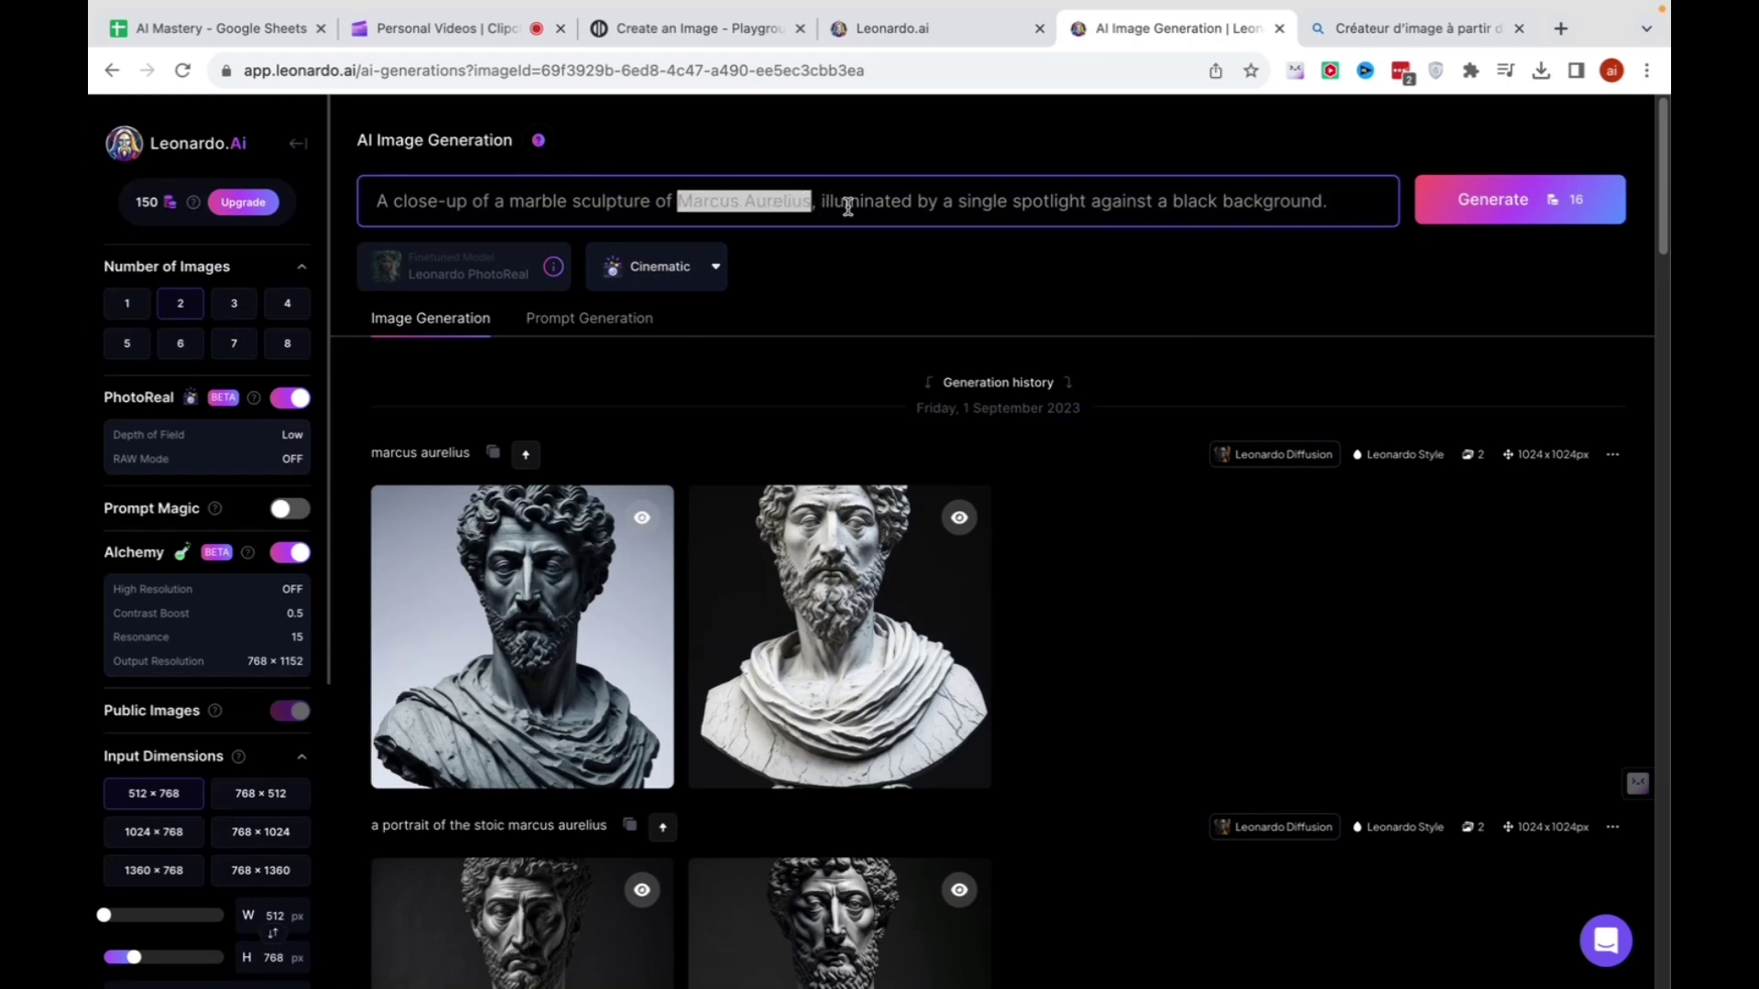
pyautogui.write('Epithe')
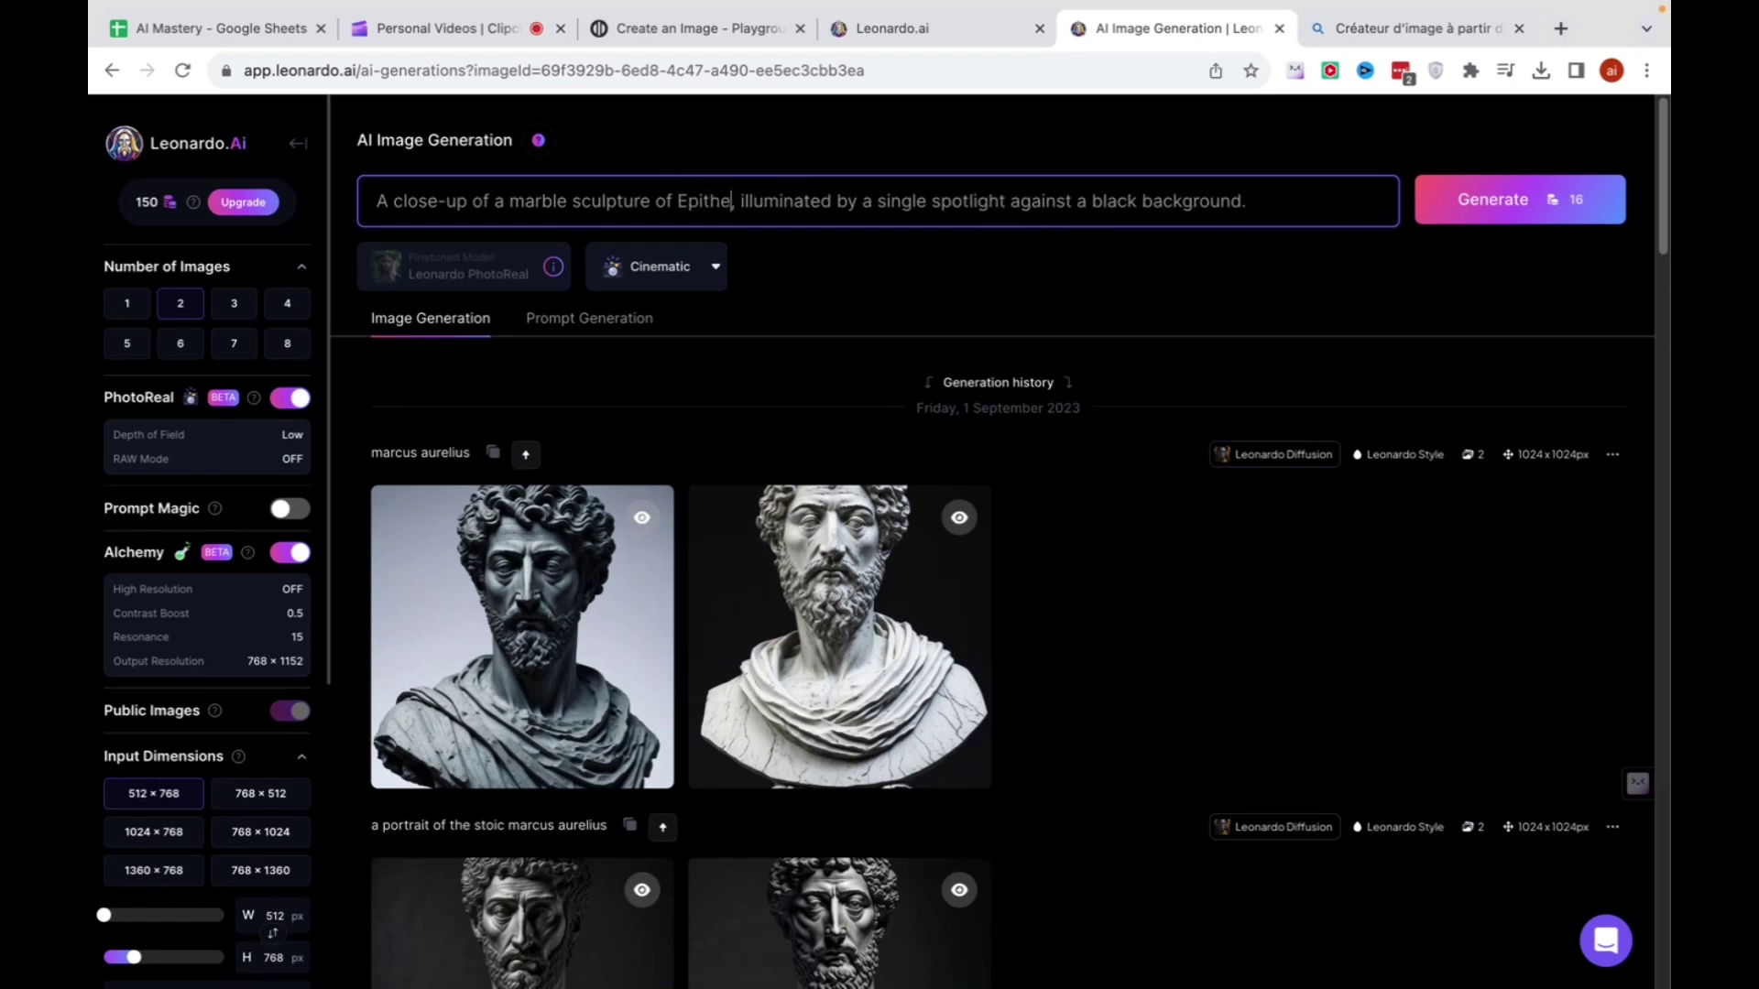
pyautogui.write('te')
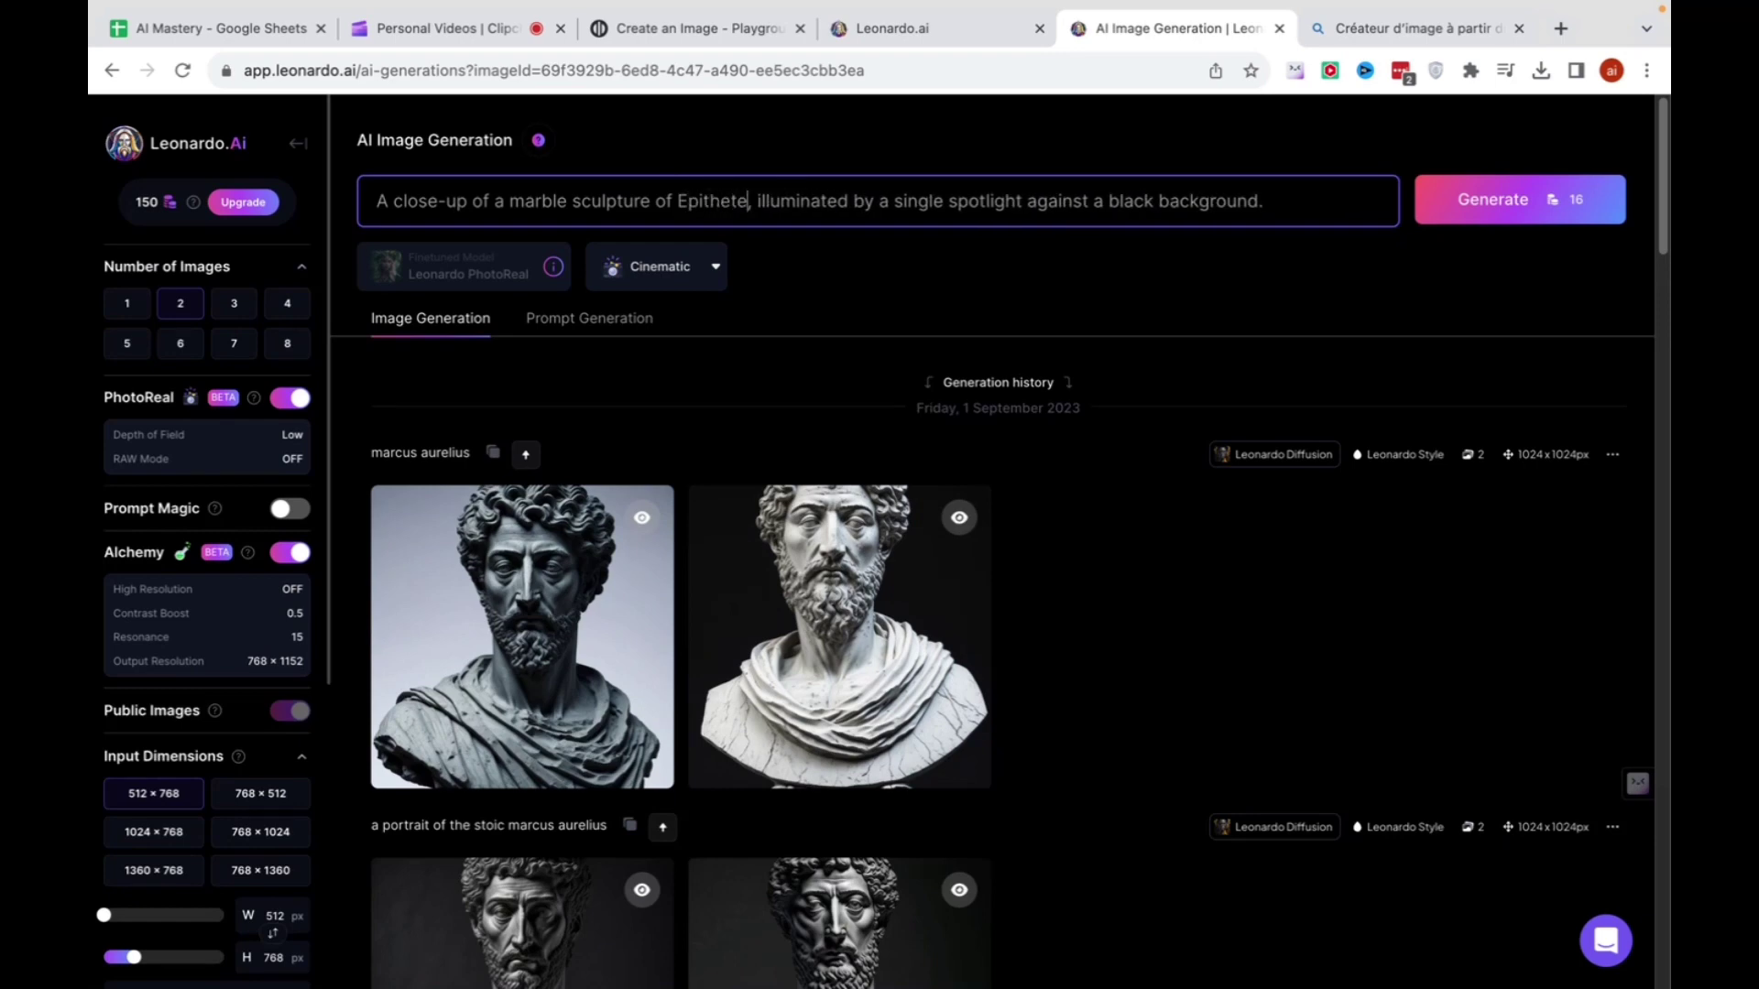
pyautogui.click(1497, 219)
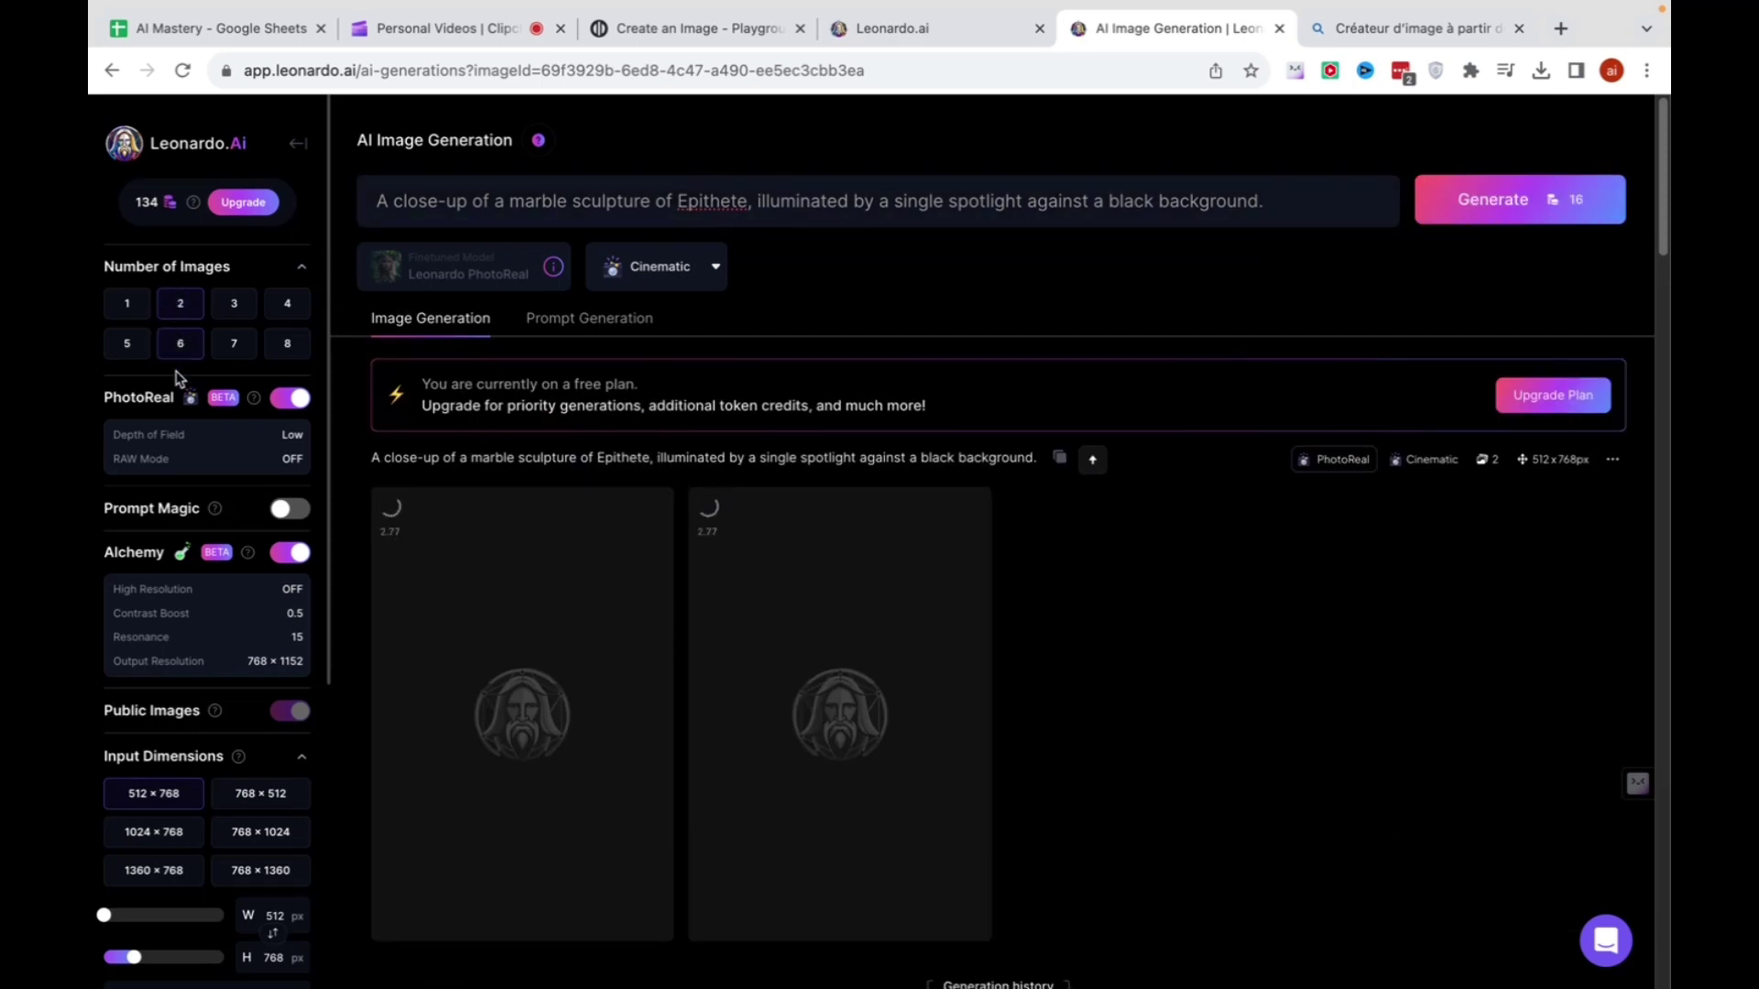
# Review the generation settings, from PhotoReal and Alchemy down to input dimensions, guidance scale and tiling.
pyautogui.scroll(-1, 188, 468)
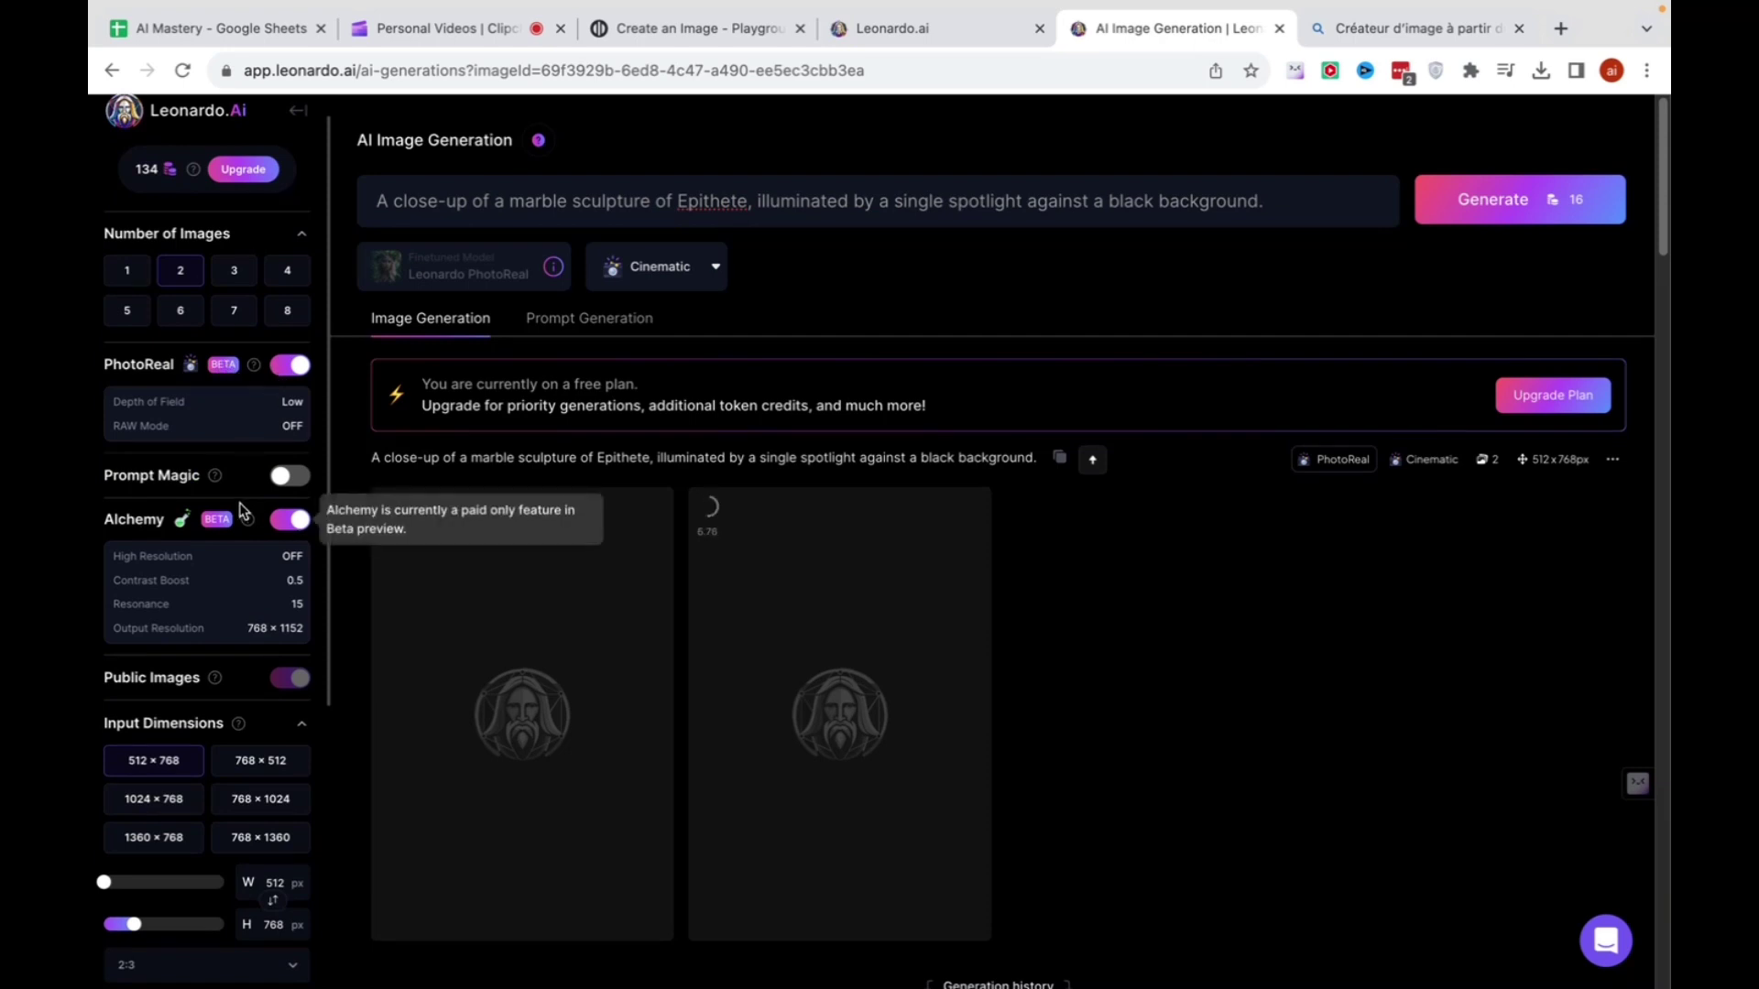
pyautogui.scroll(-4, 210, 700)
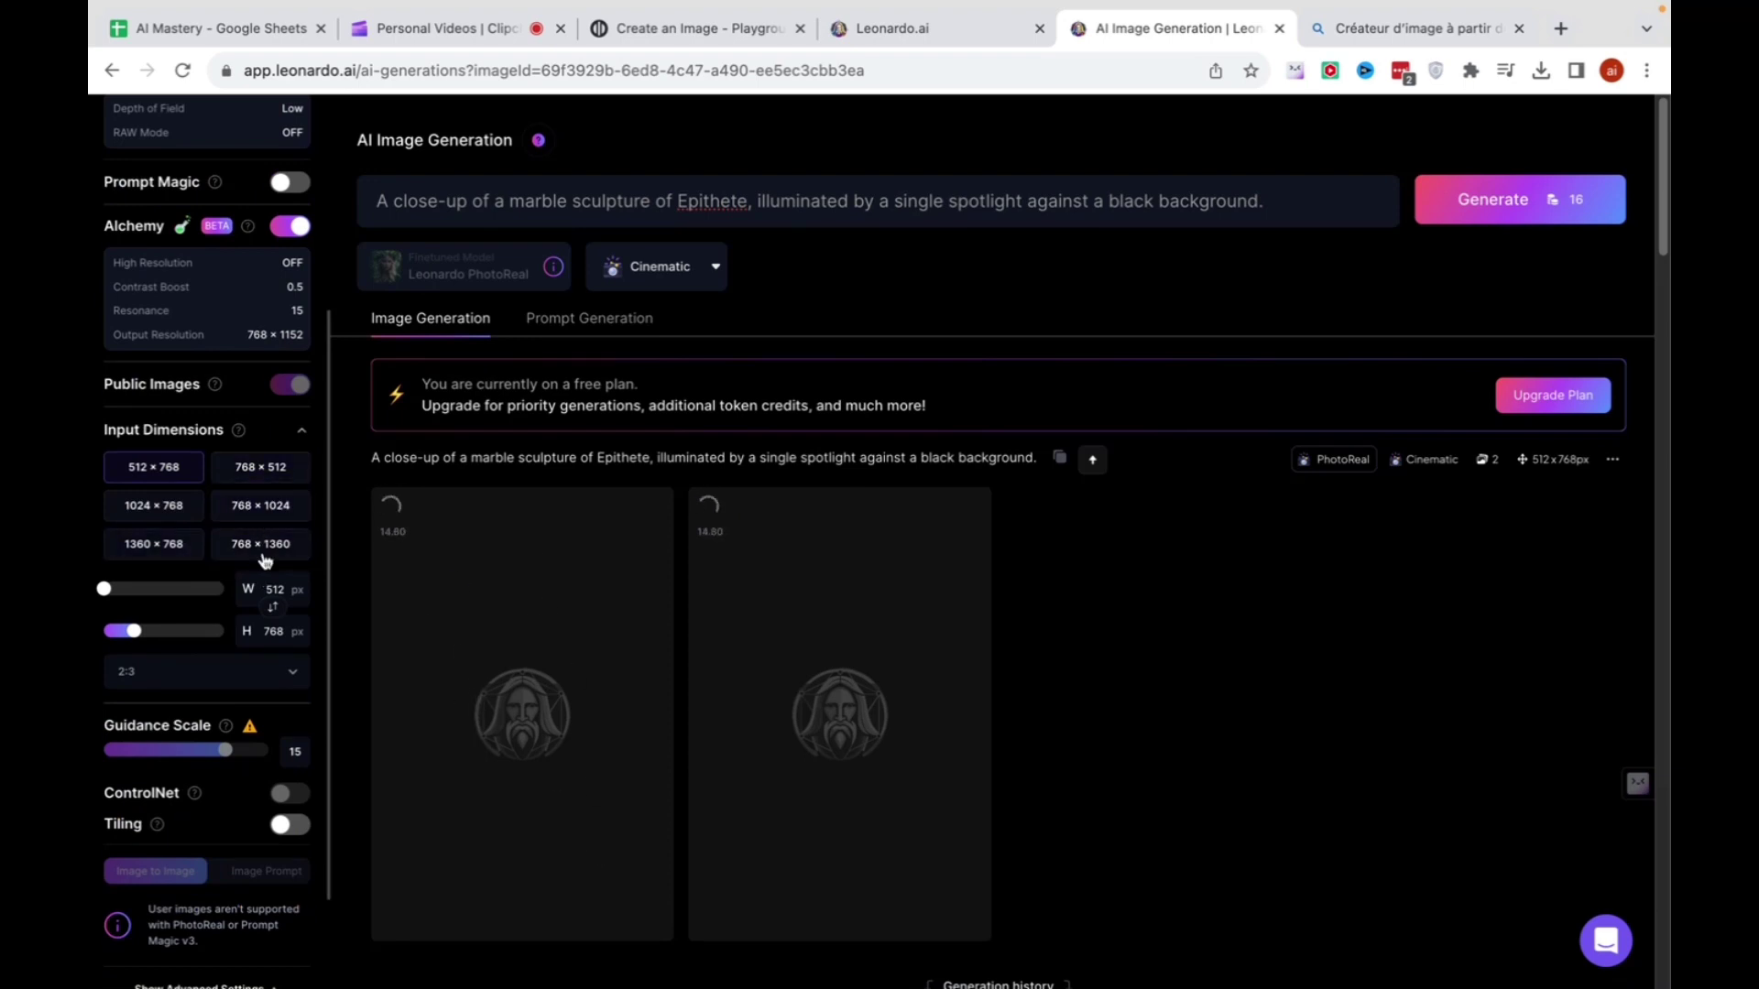
pyautogui.scroll(-10, 494, 715)
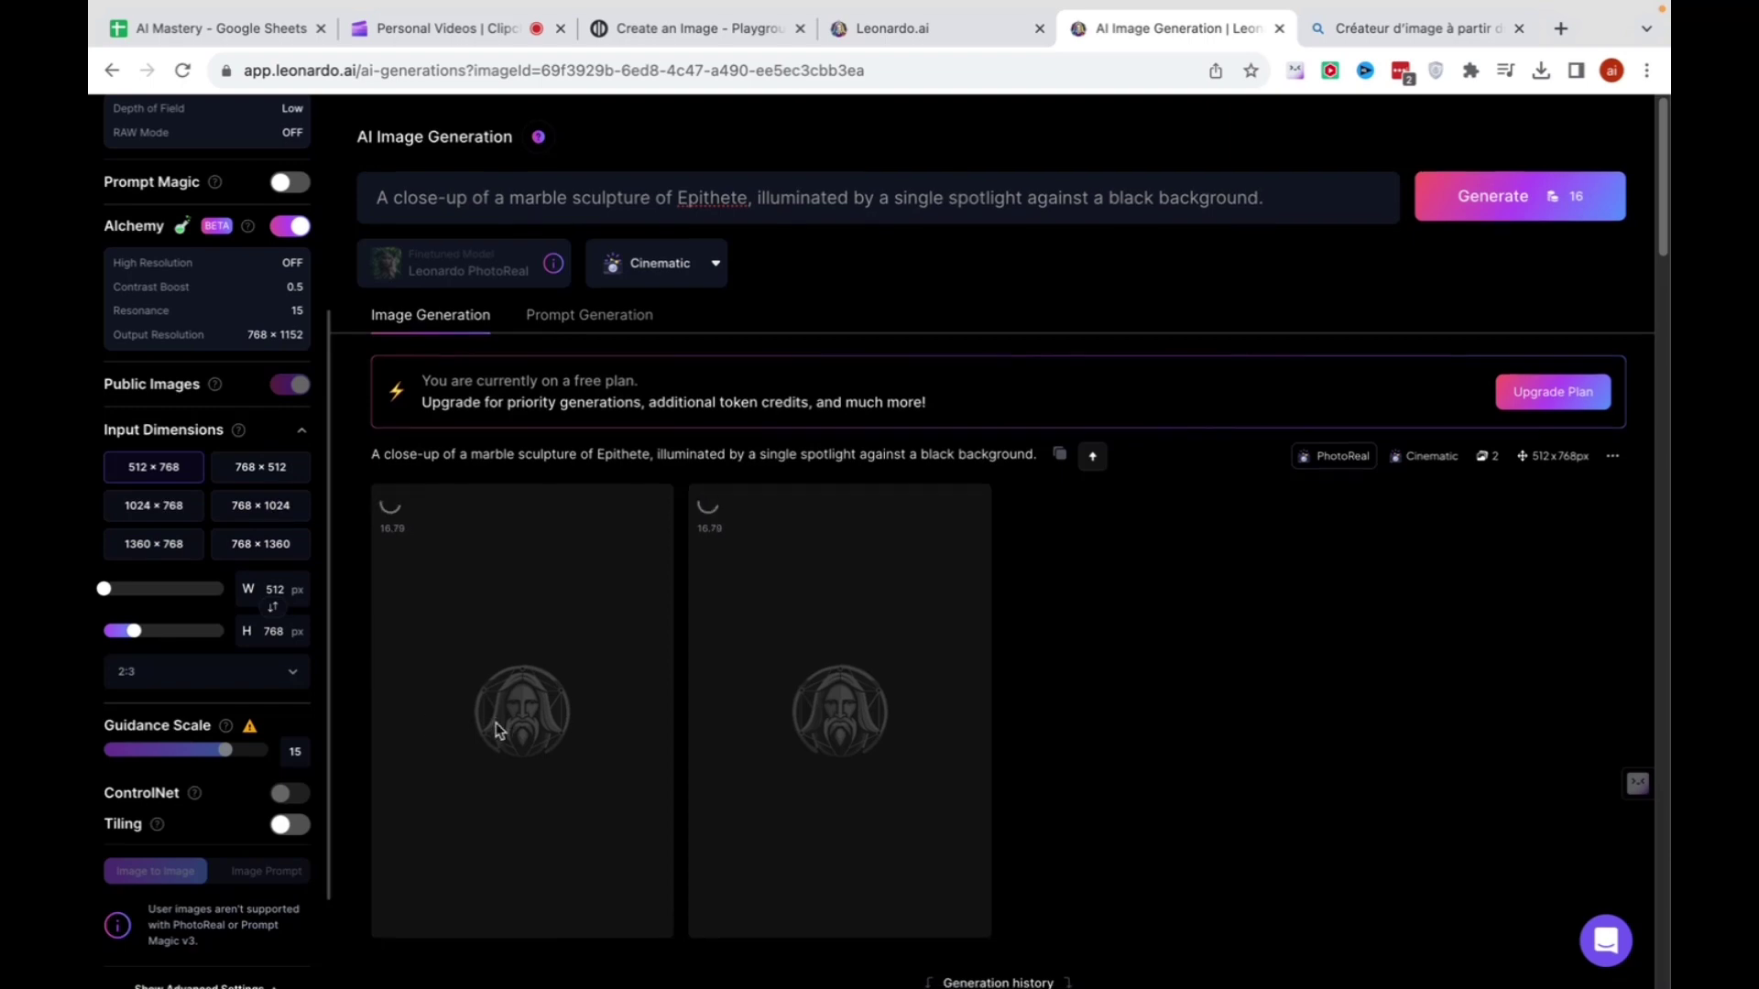
pyautogui.scroll(10, 553, 526)
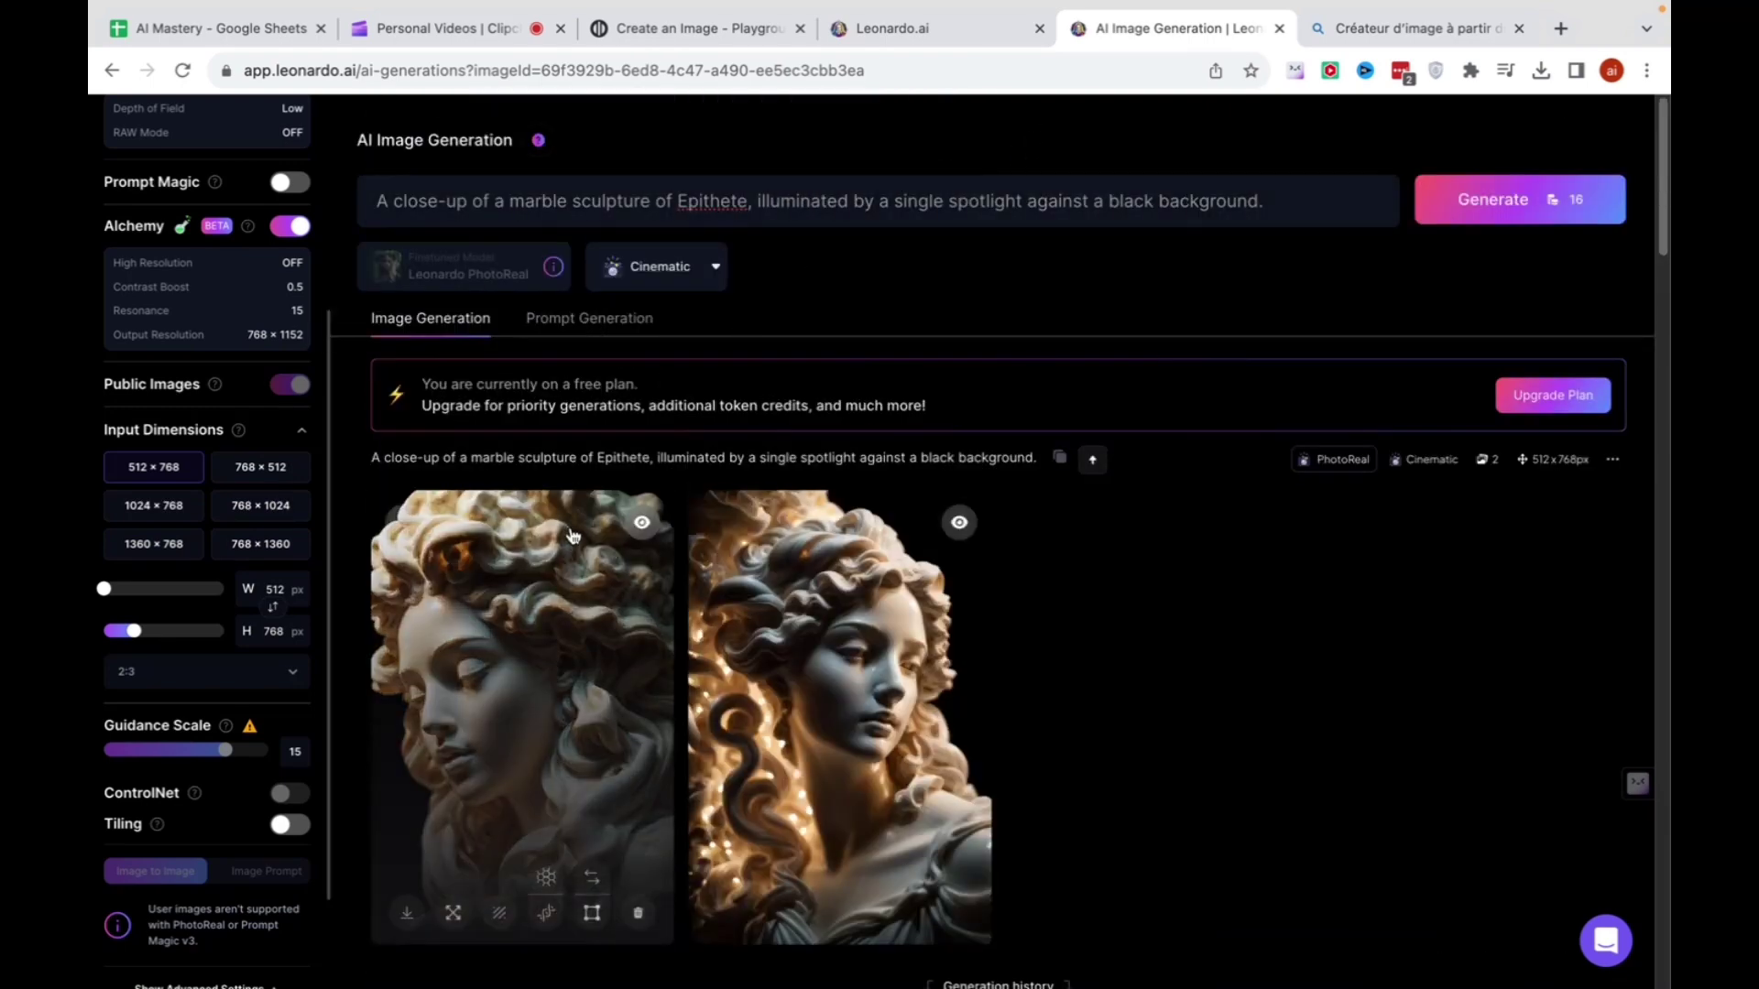
# Examine the two generated sculpture images, opening the first one enlarged and closing it again.
pyautogui.scroll(-3, 546, 522)
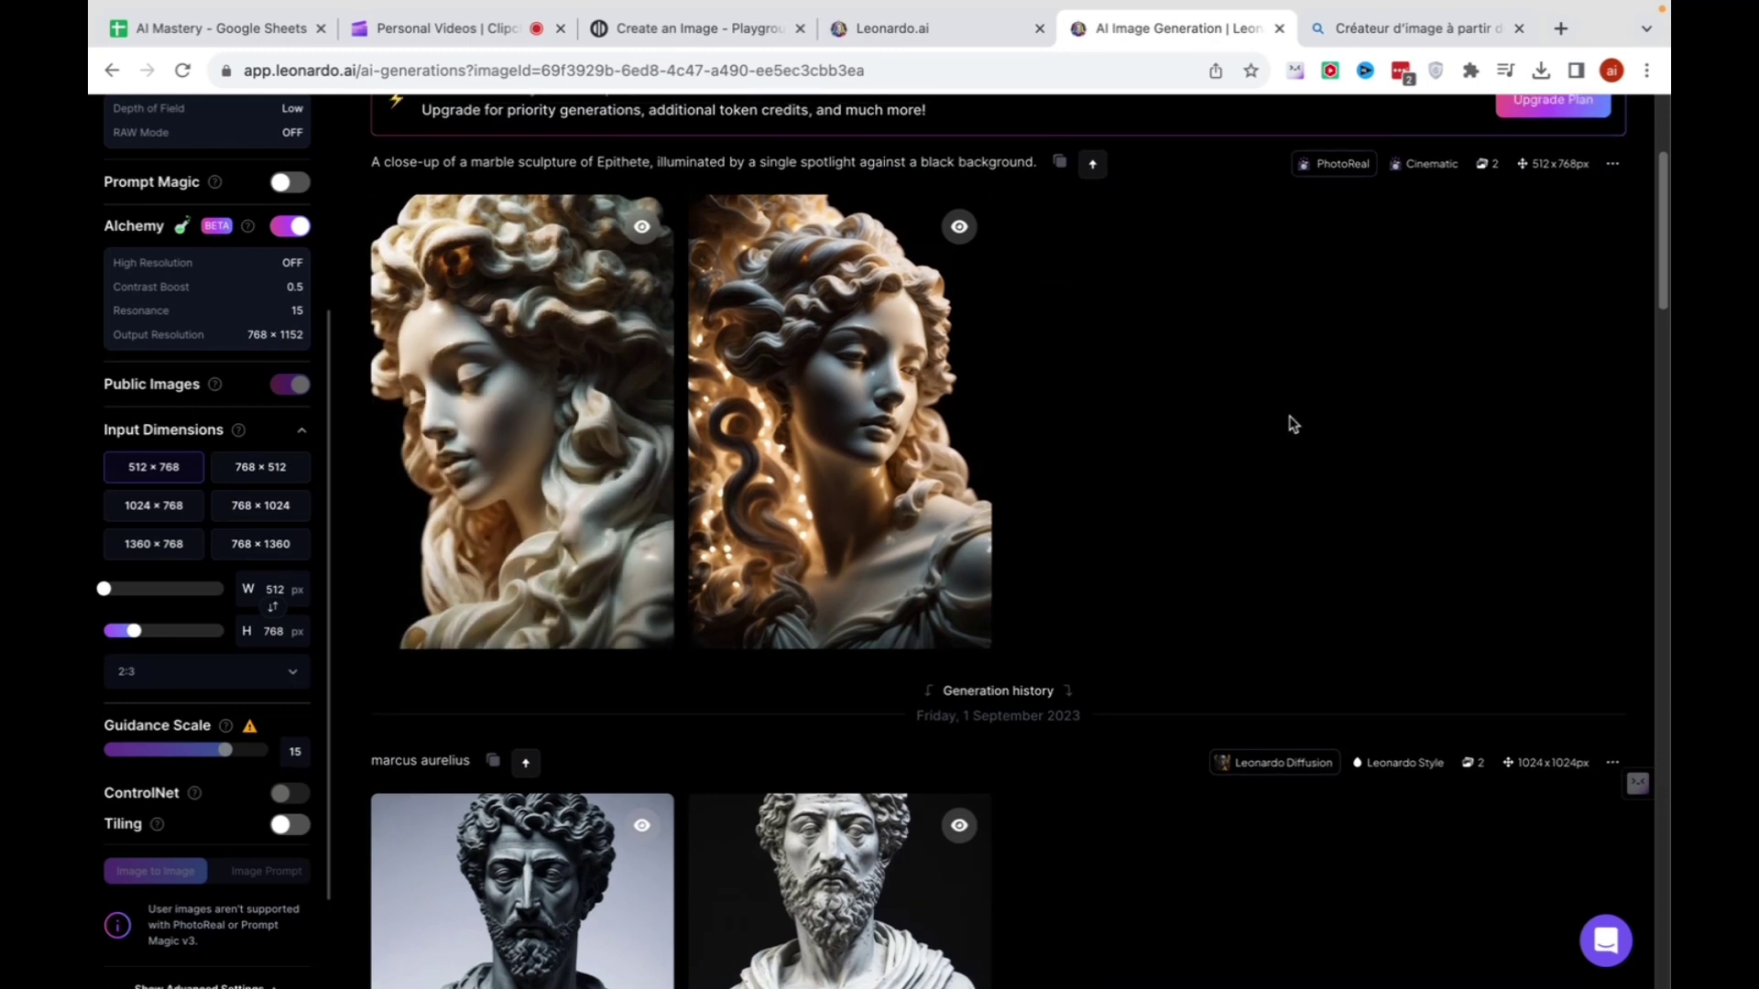
pyautogui.scroll(1, 1291, 421)
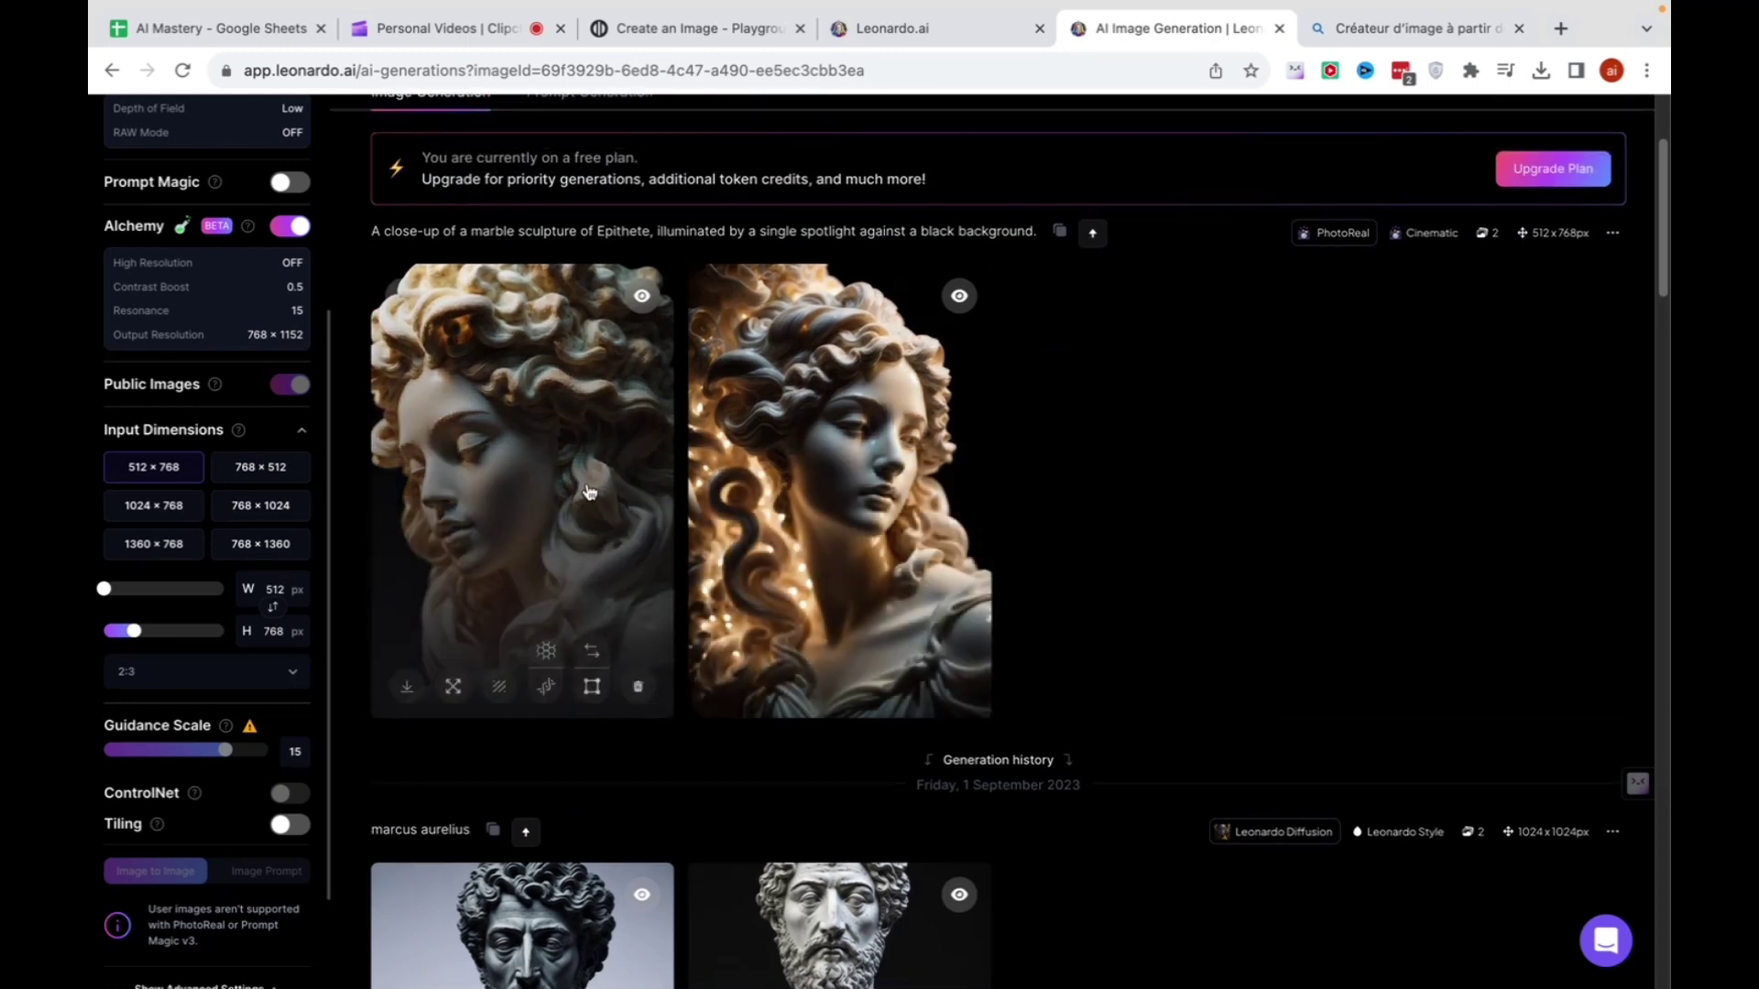
pyautogui.click(589, 488)
pyautogui.click(1304, 551)
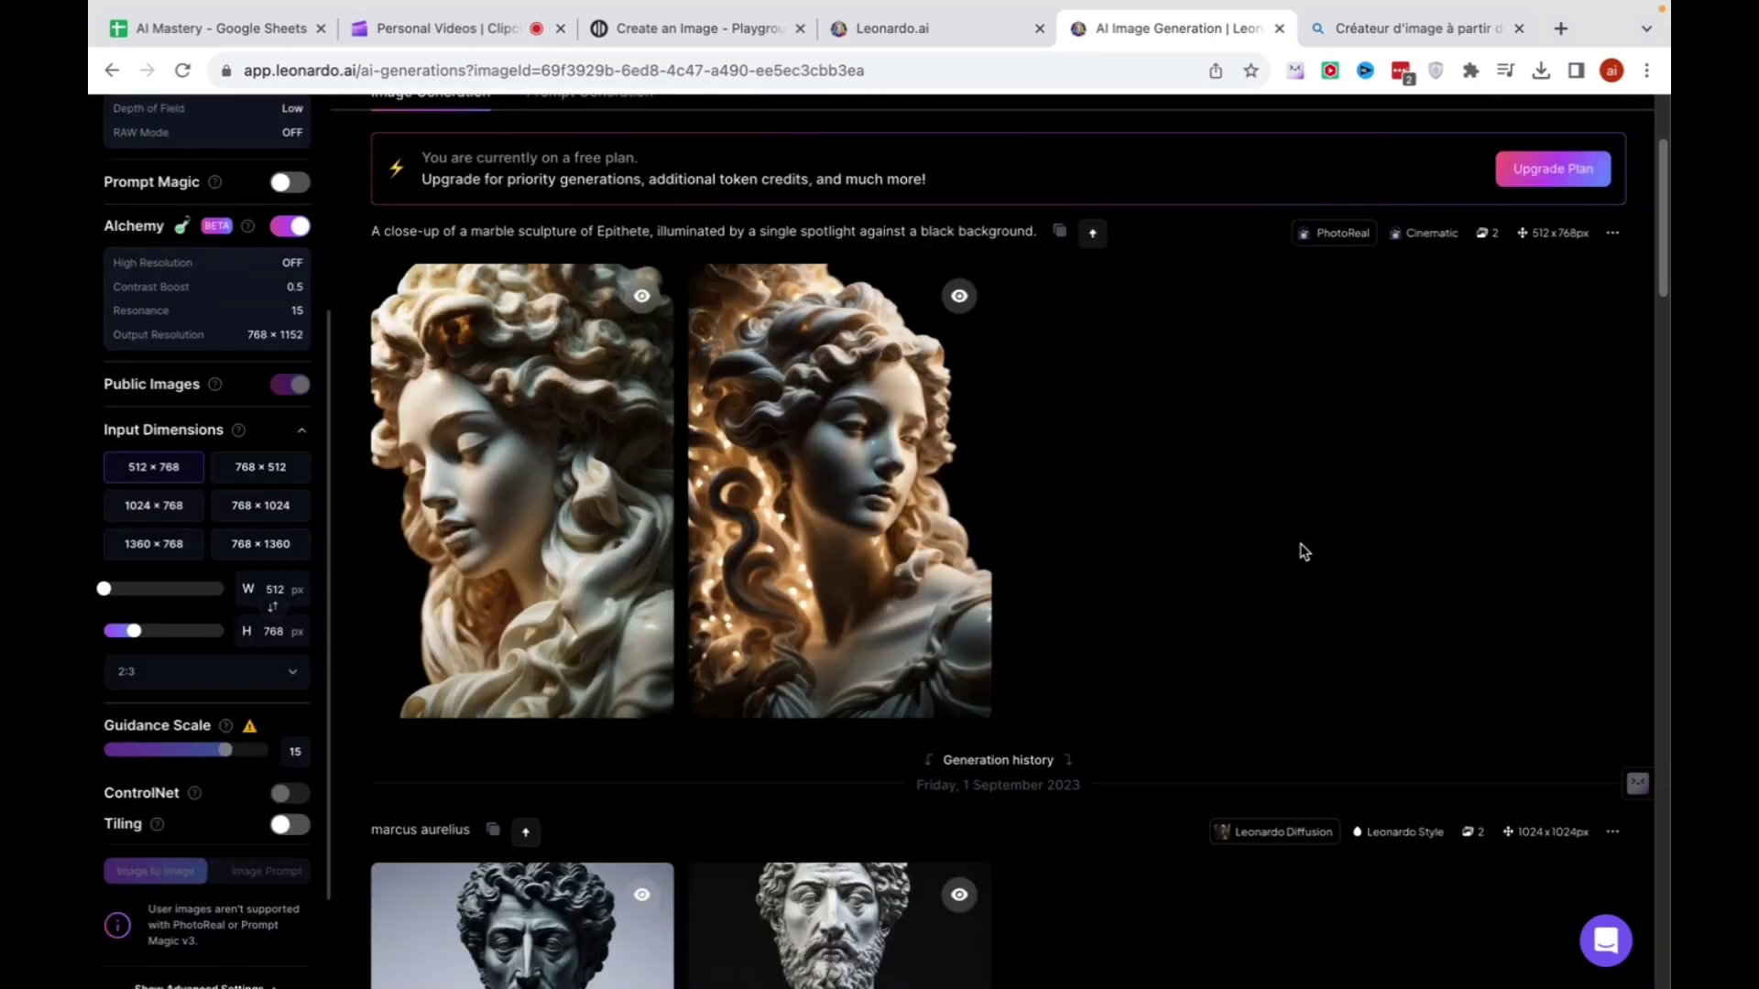
pyautogui.scroll(3, 1283, 412)
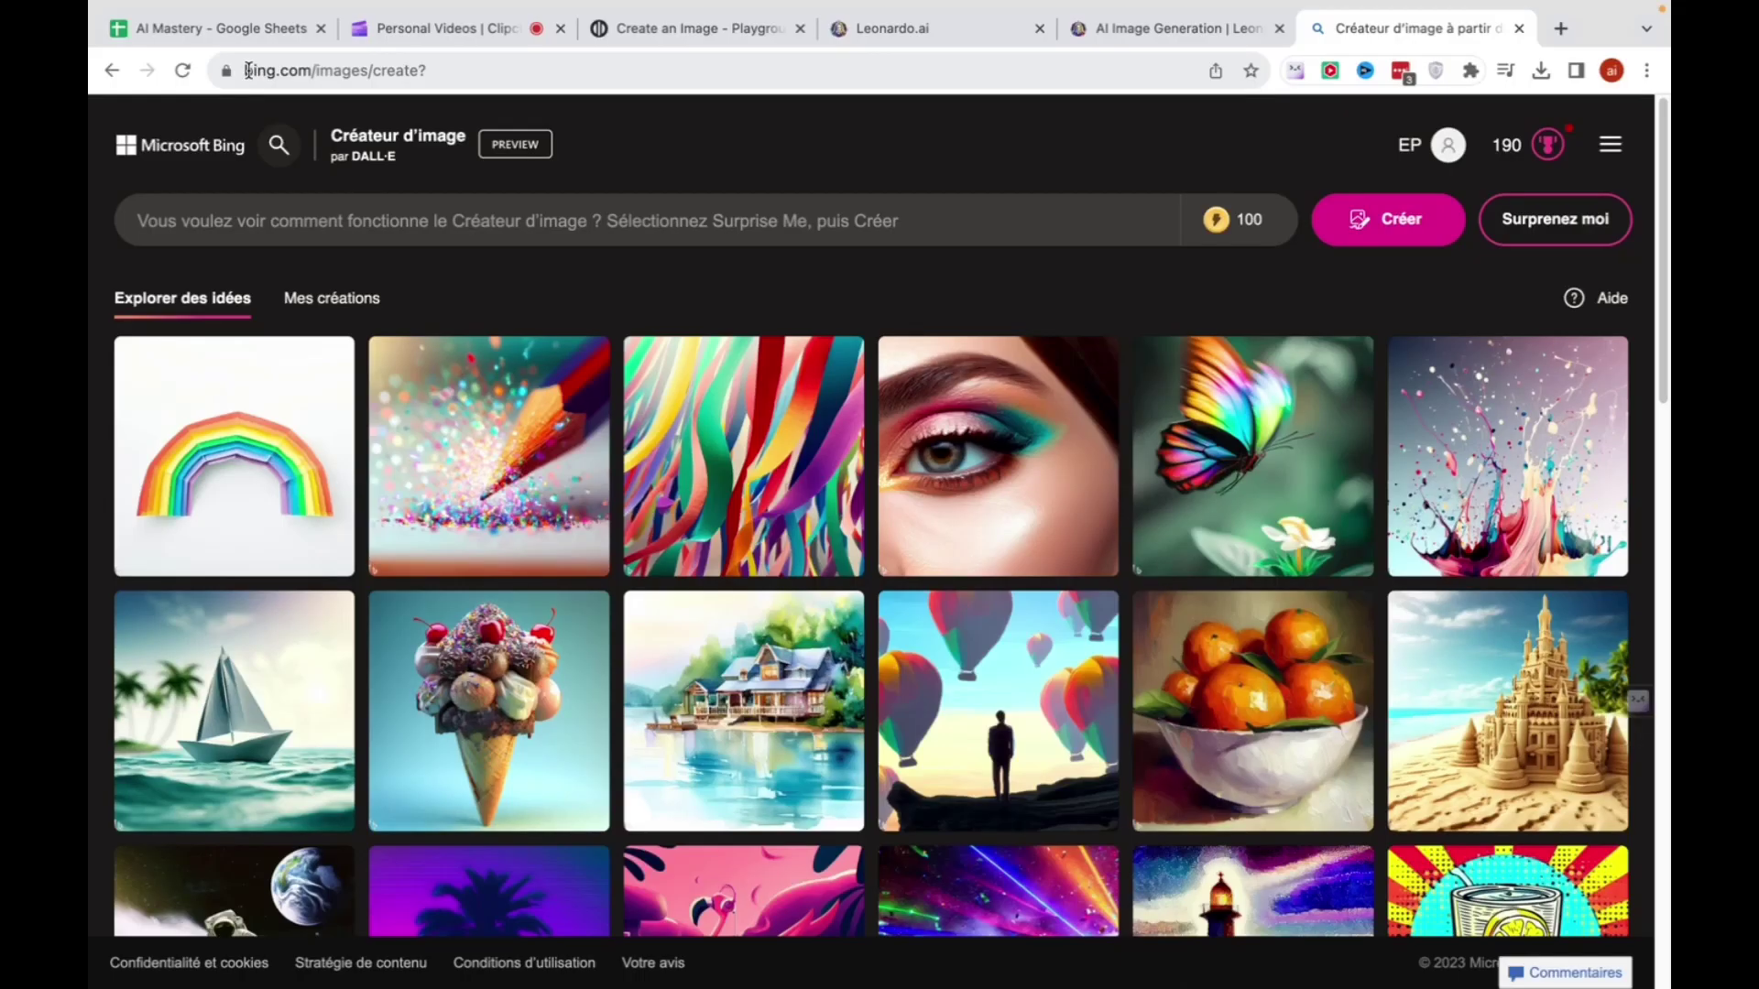
# Switch to Bing Image Creator and look over its address, prompt field, example images and frequently asked questions.
pyautogui.click(248, 71)
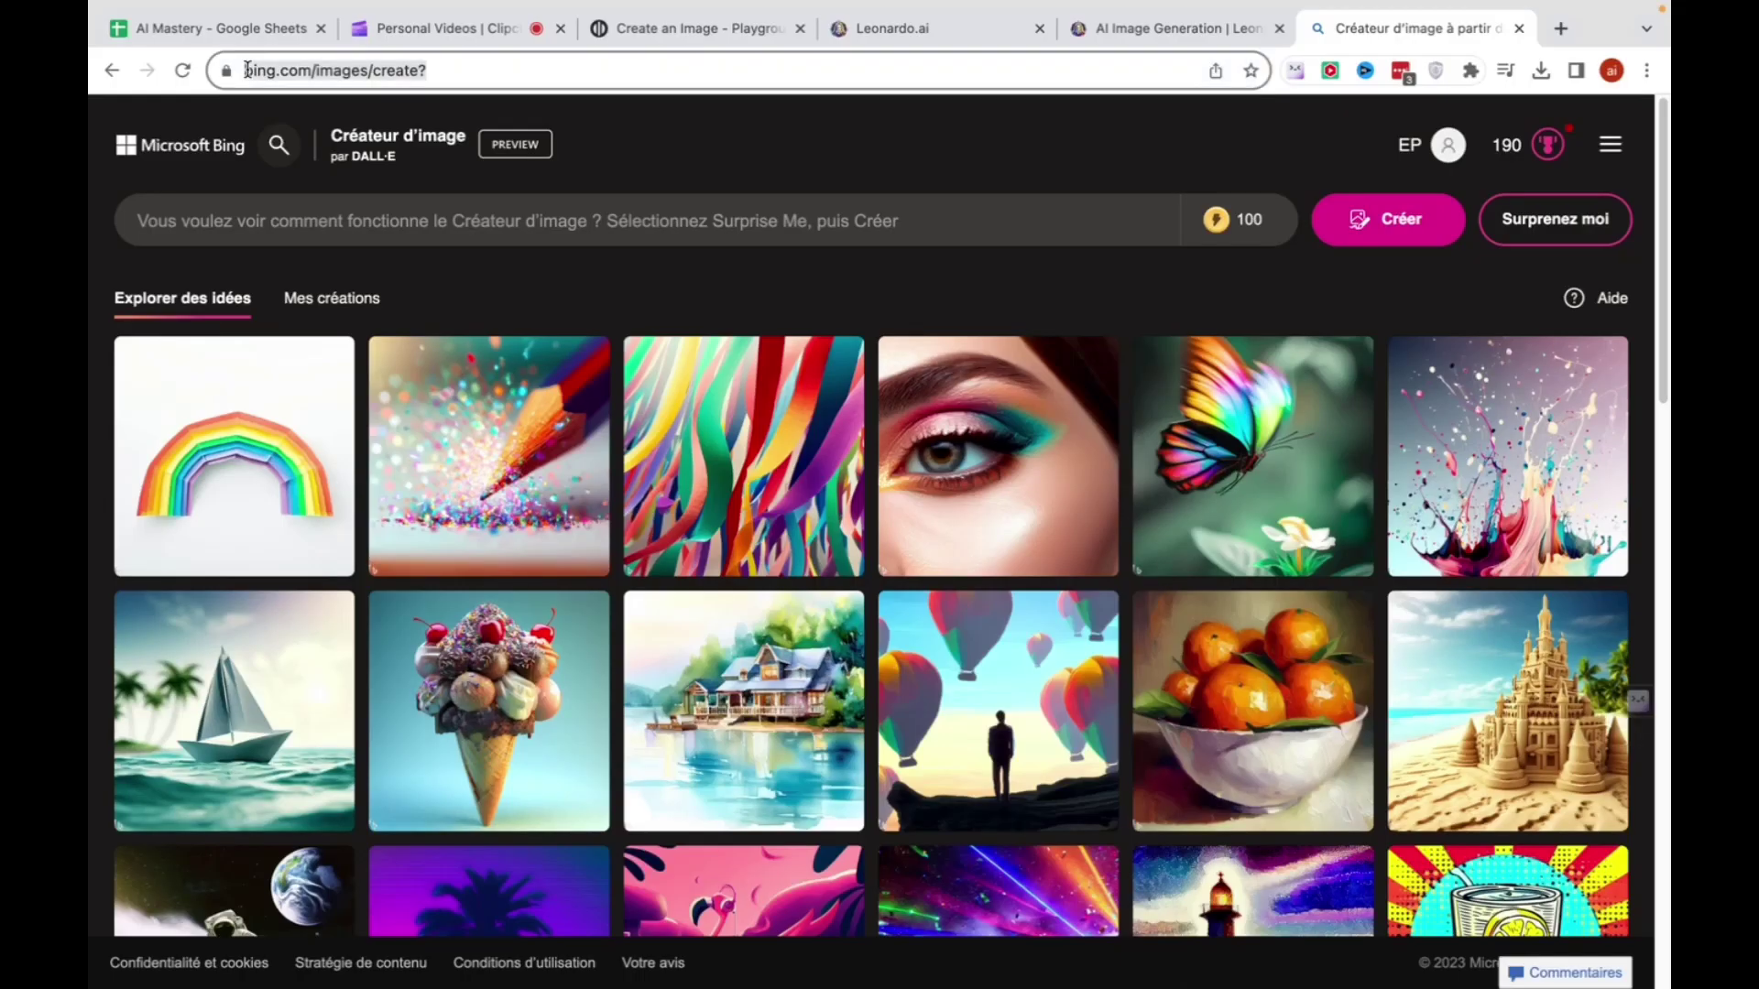
pyautogui.click(410, 226)
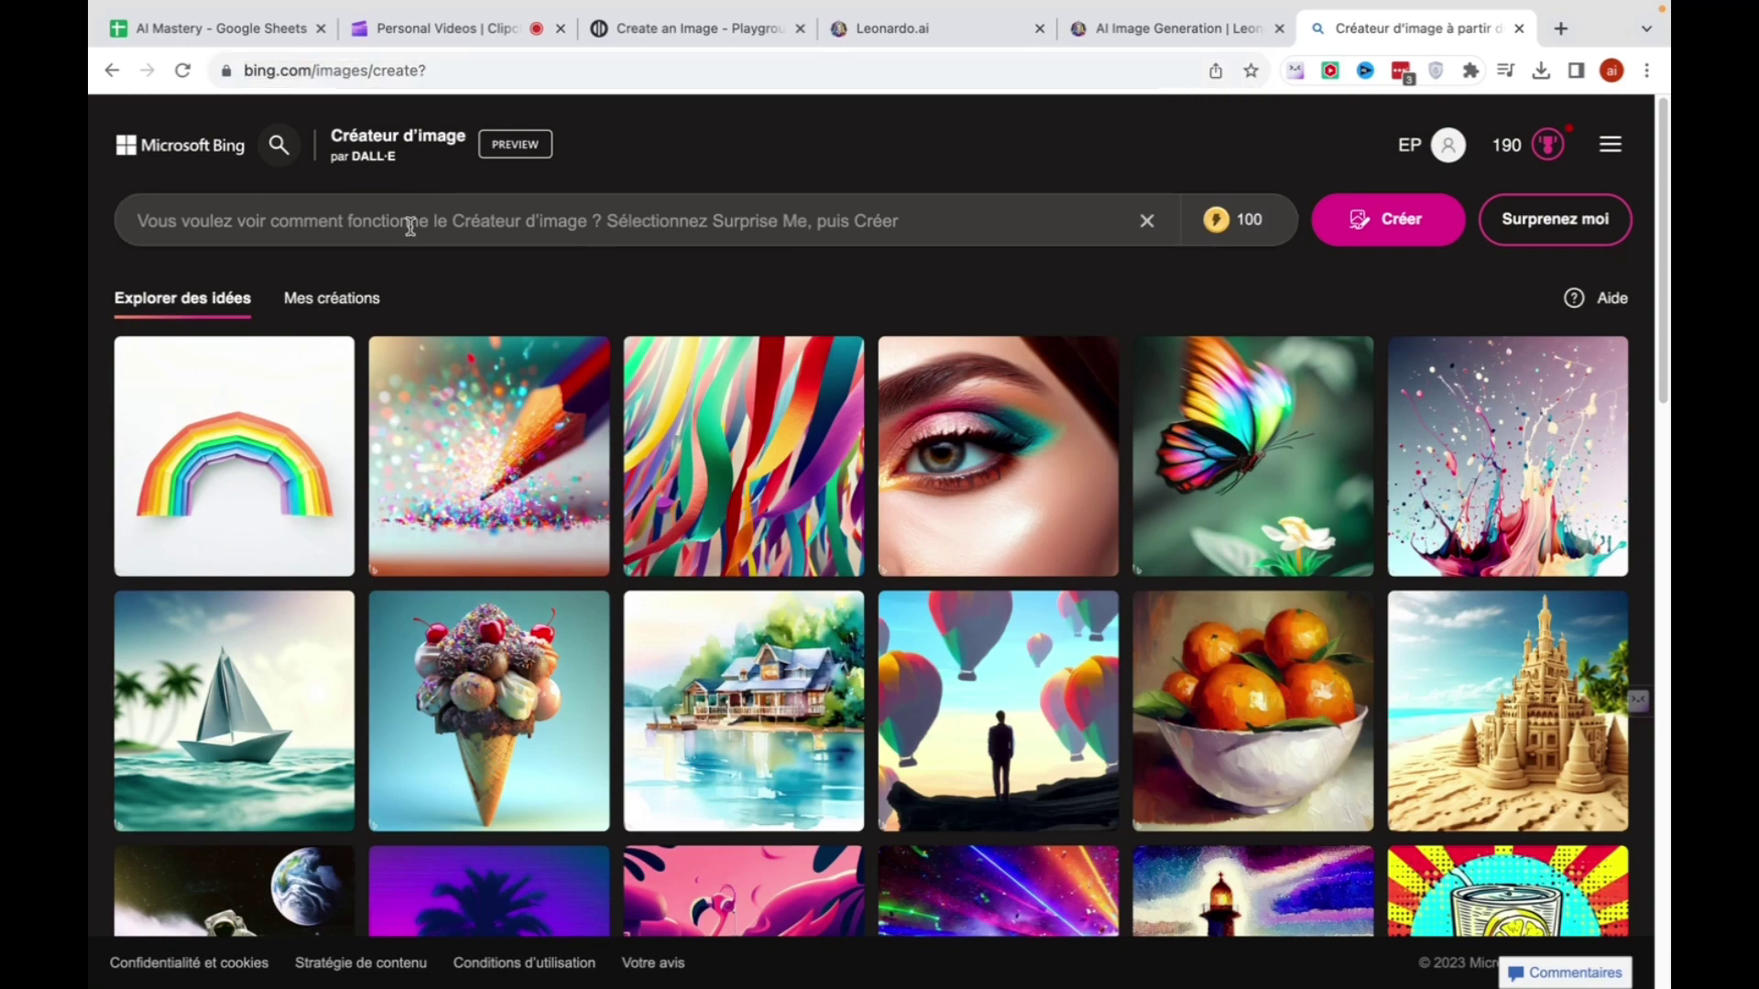
pyautogui.scroll(-5, 742, 412)
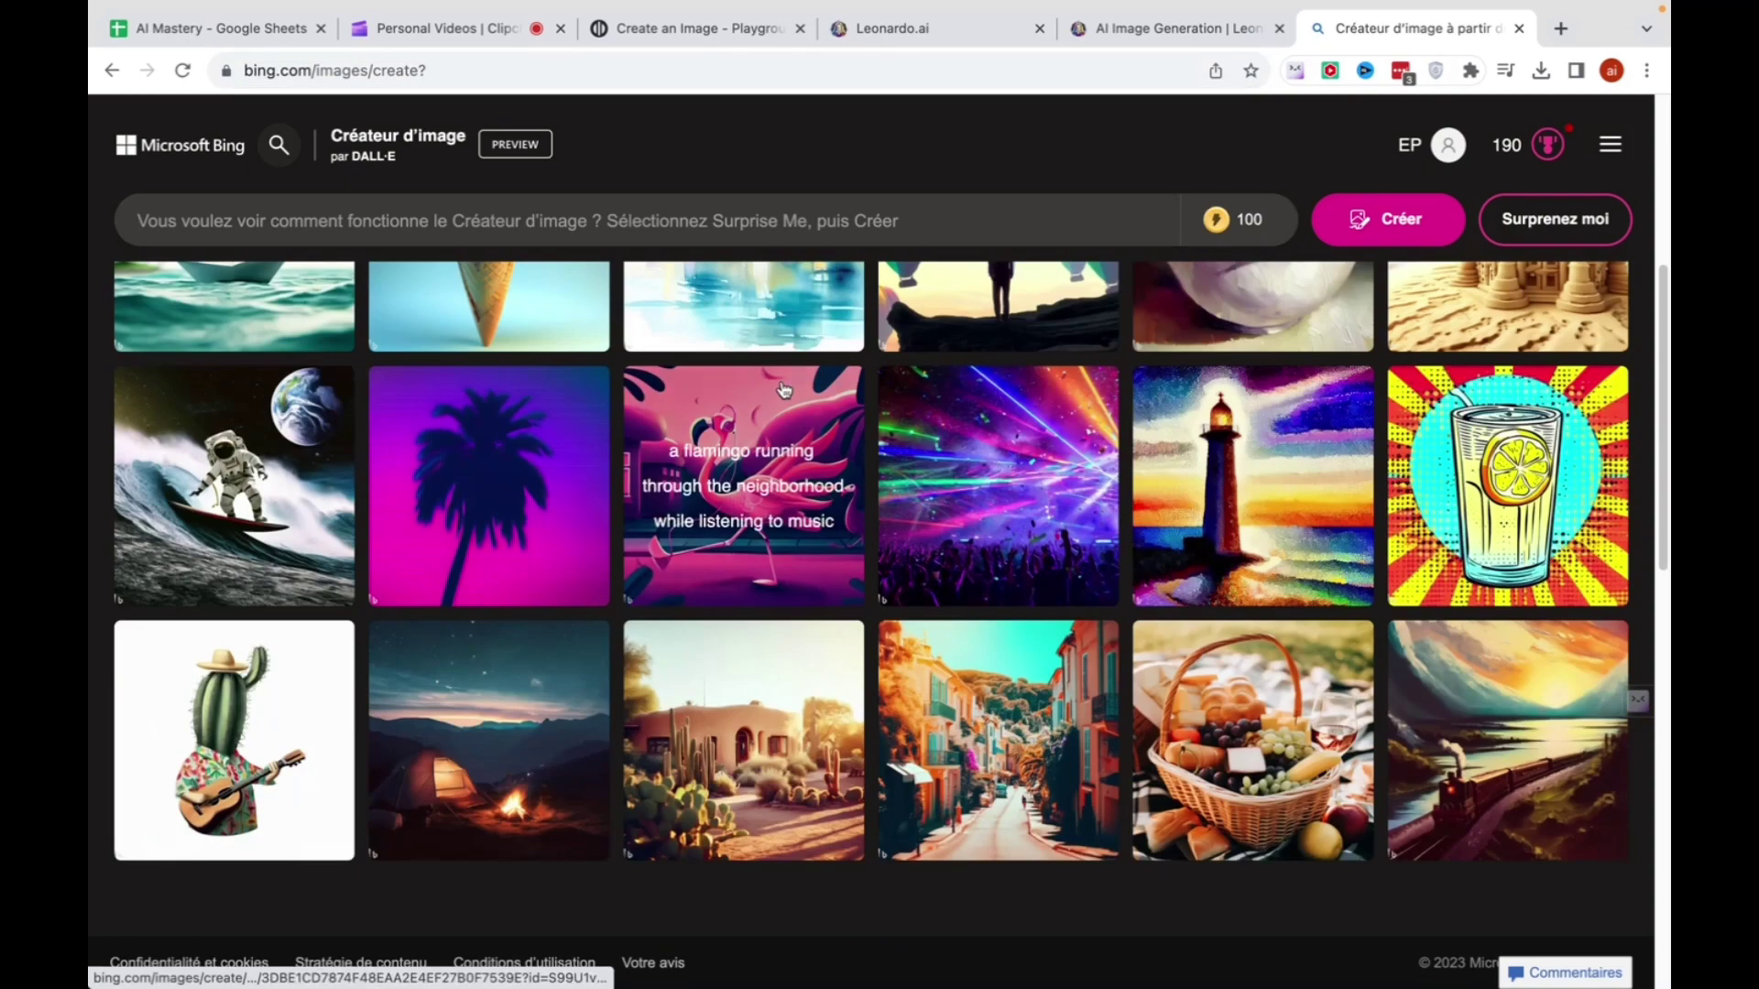
pyautogui.scroll(5, 783, 389)
pyautogui.scroll(-10, 783, 390)
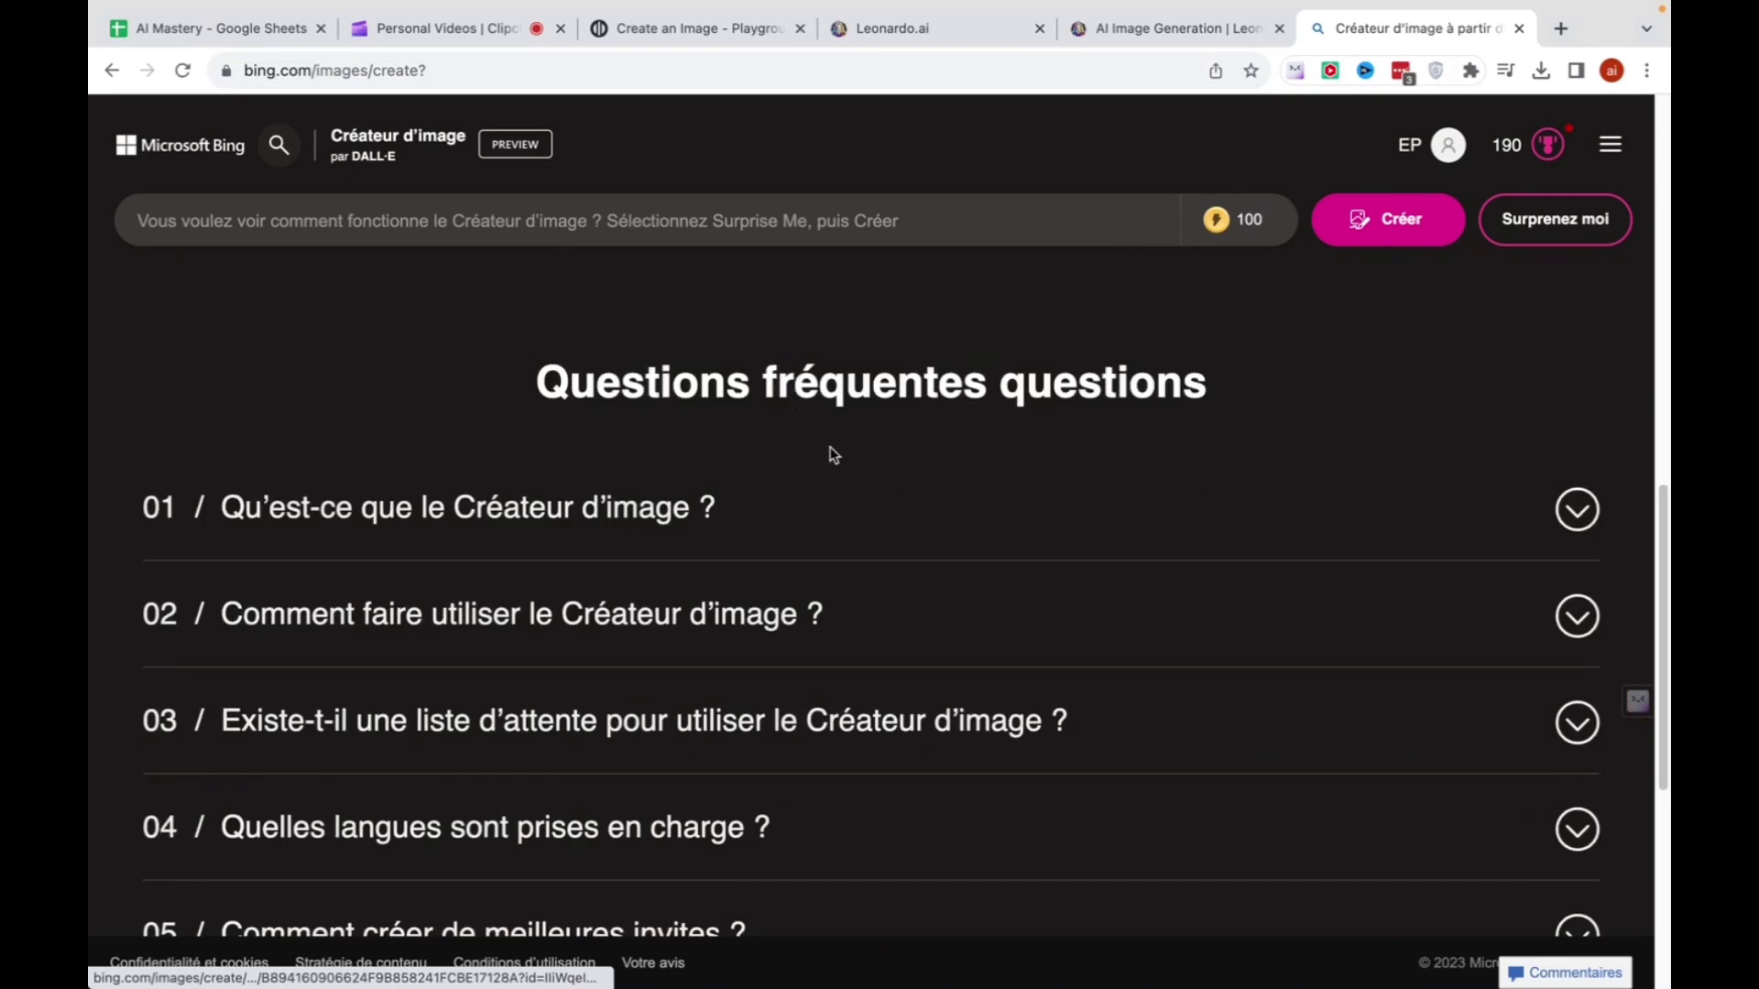
# Return to the image creator's prompt field and enter "a portrait of Marius".
pyautogui.scroll(10, 832, 447)
pyautogui.scroll(-1, 1127, 576)
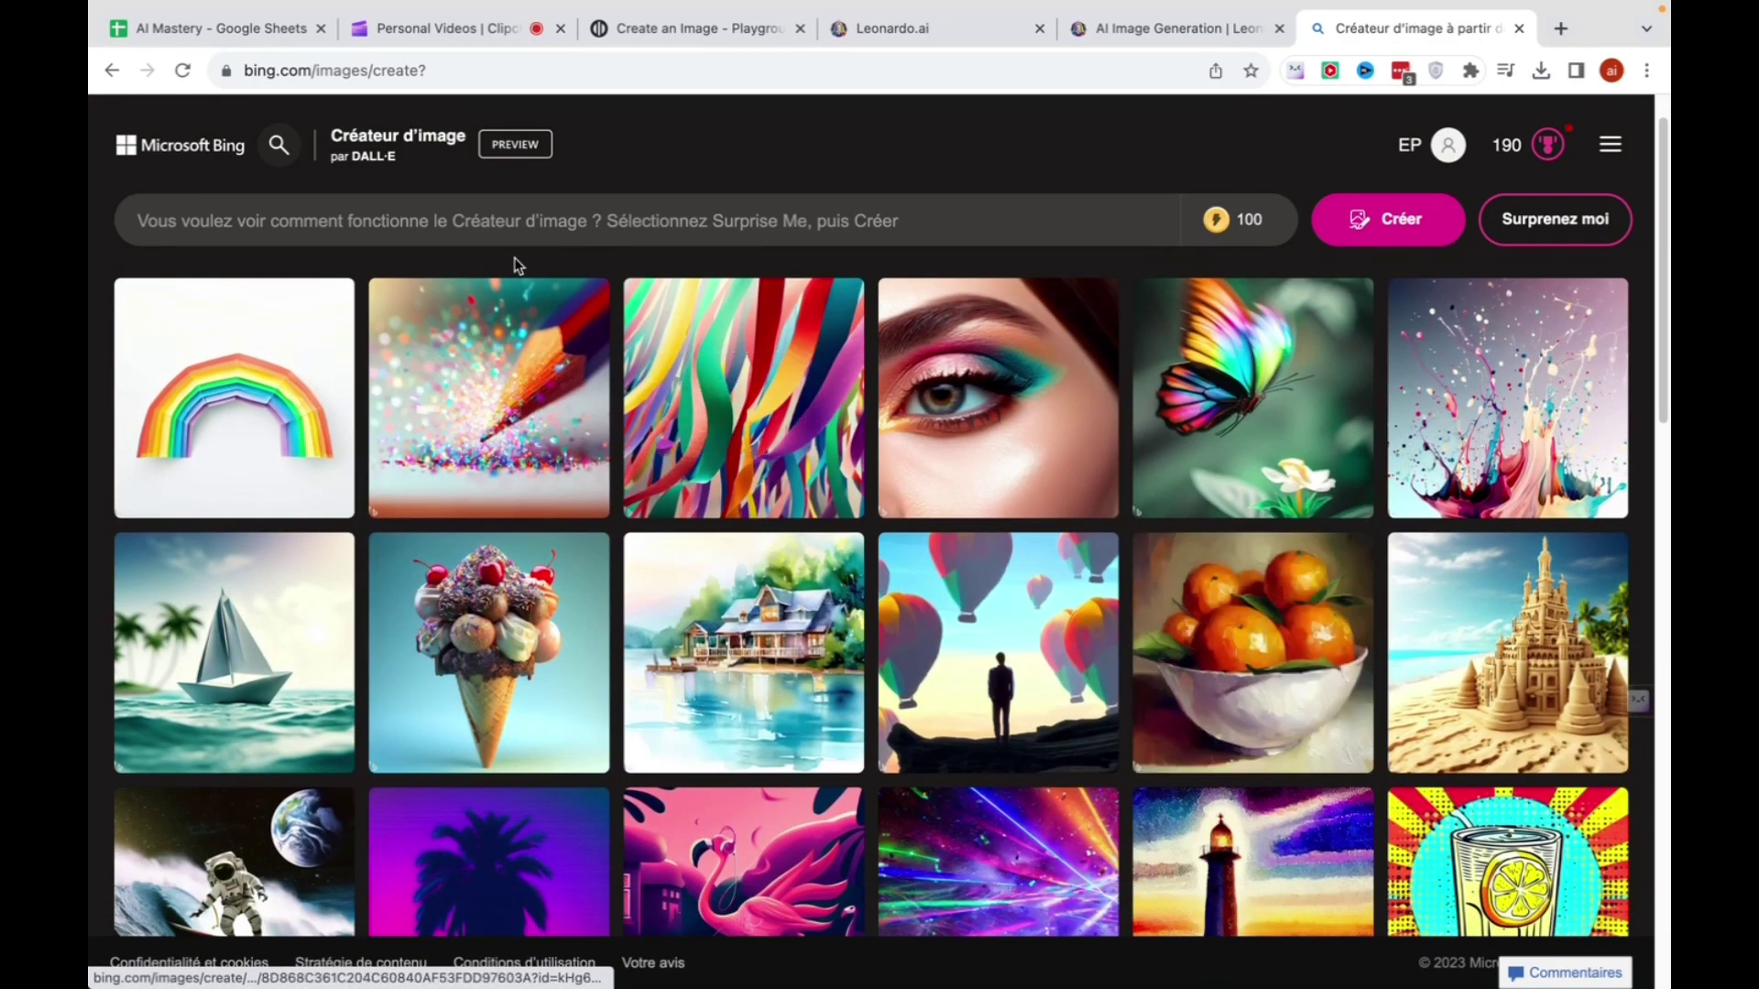
pyautogui.click(452, 223)
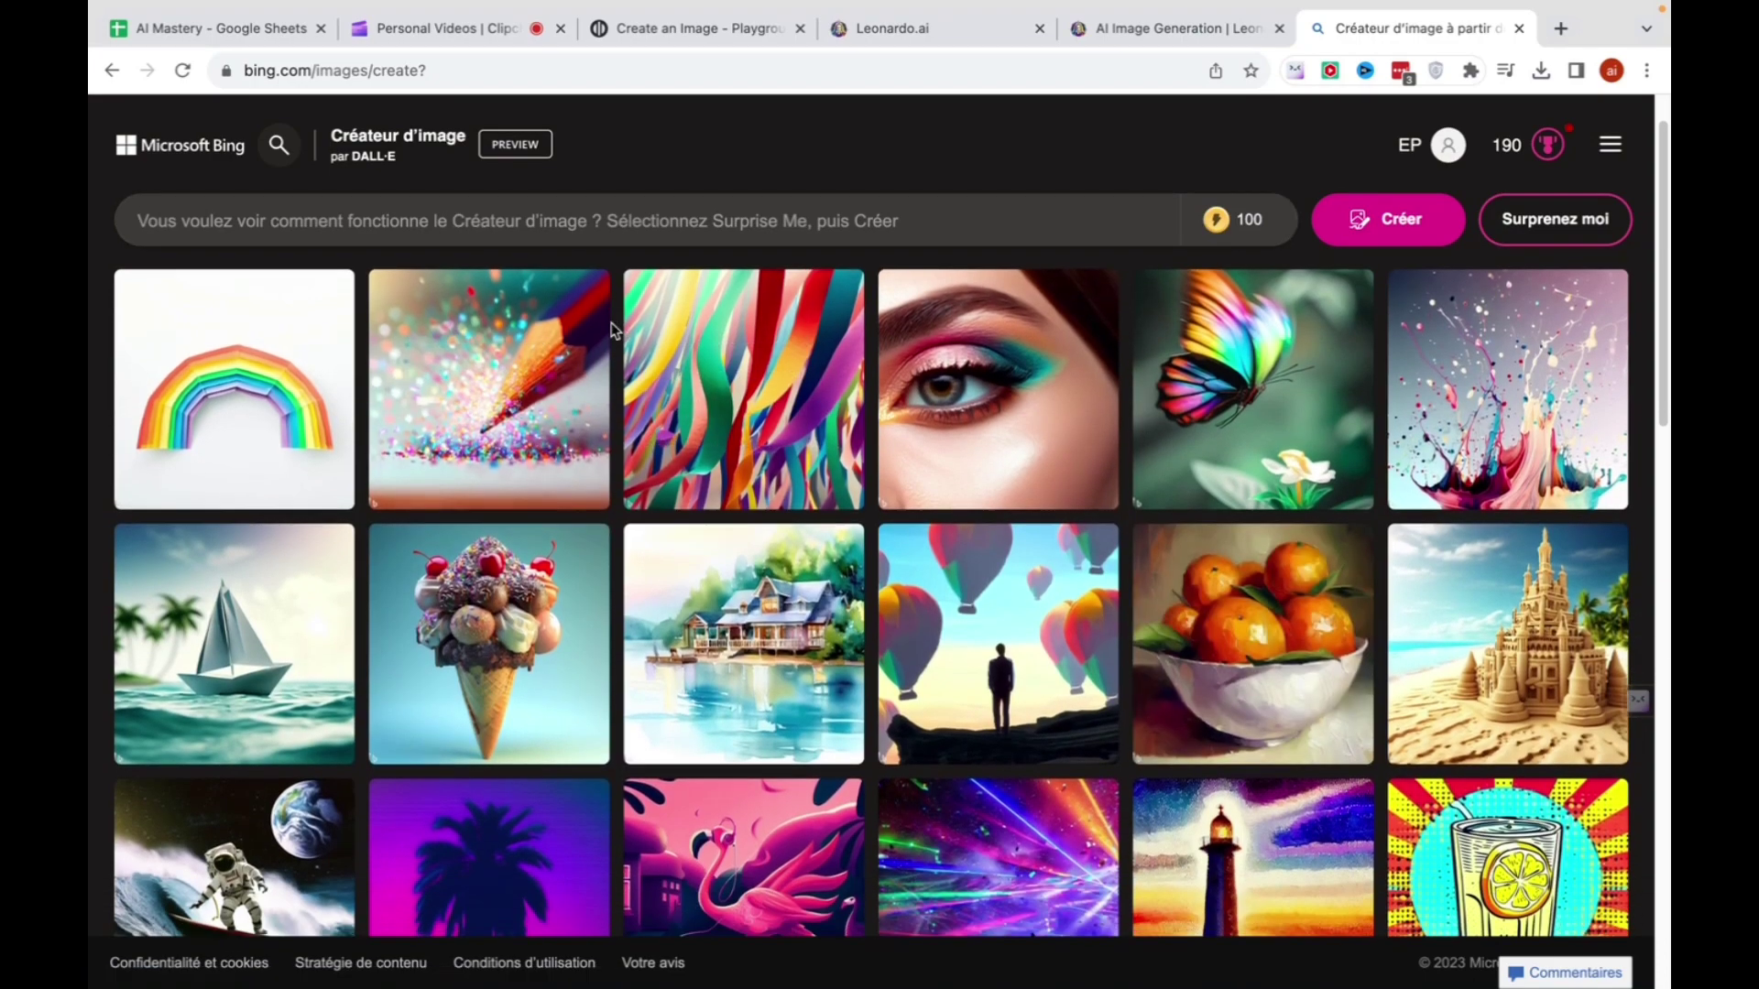
pyautogui.scroll(-3, 479, 237)
pyautogui.scroll(4, 603, 316)
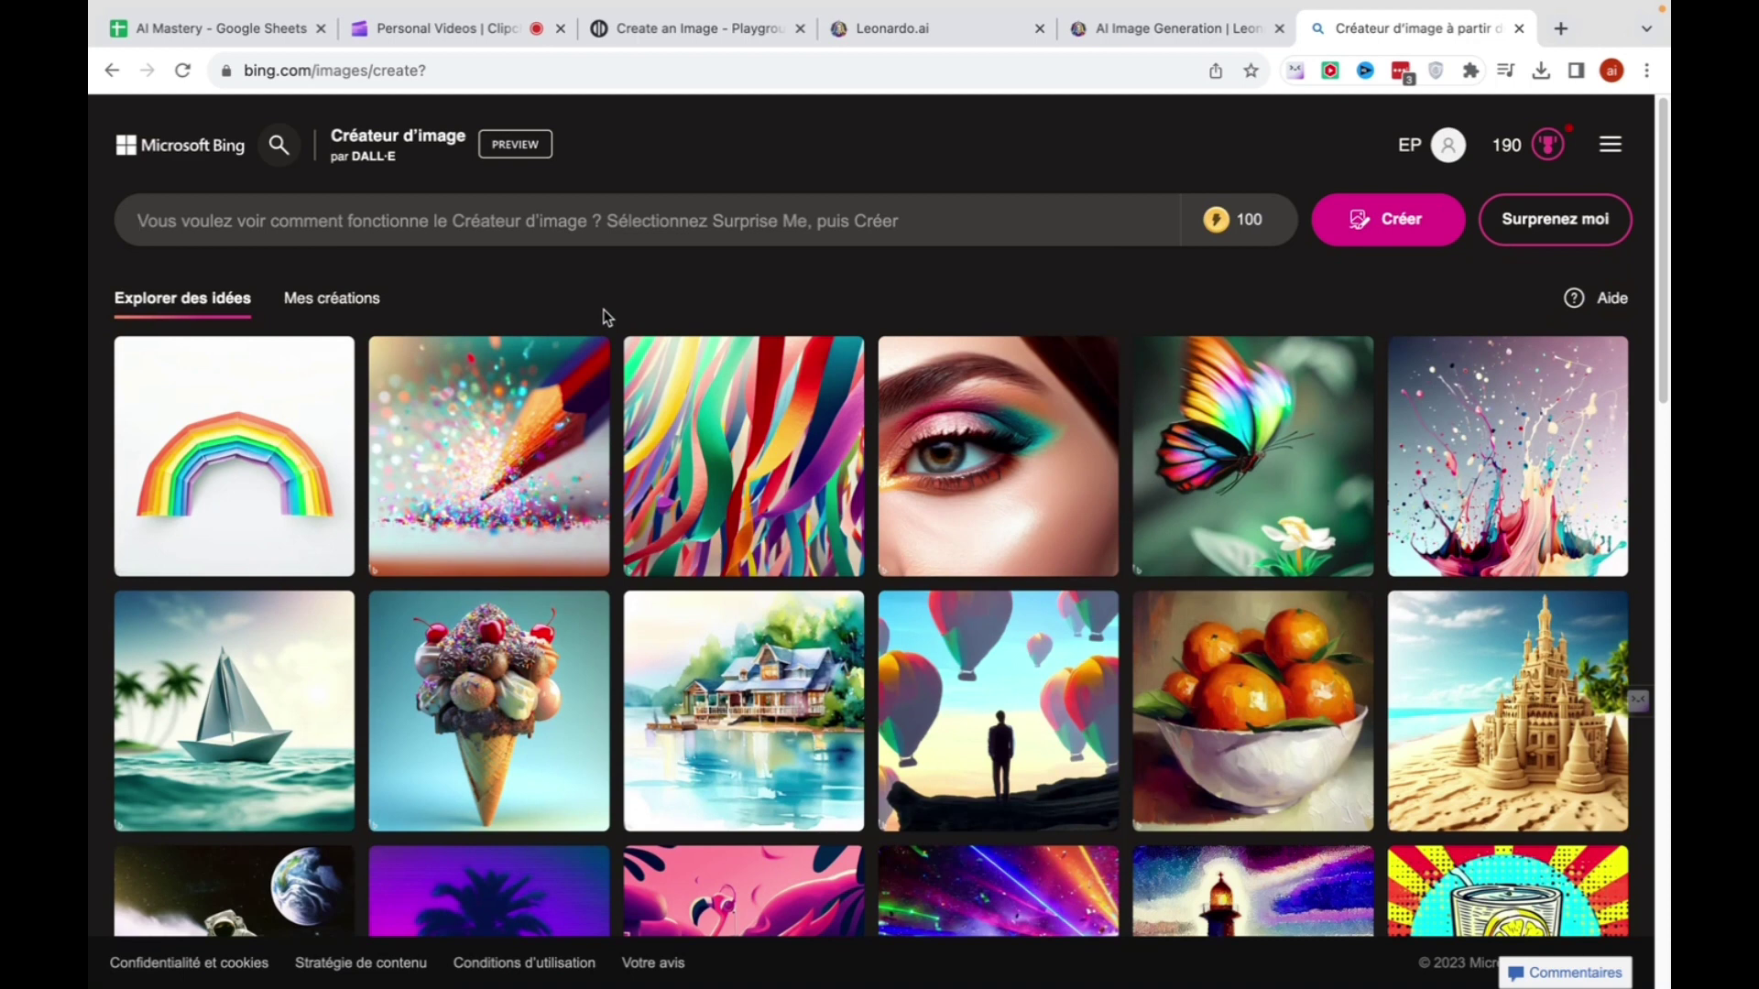
pyautogui.write('a portrait of Marius')
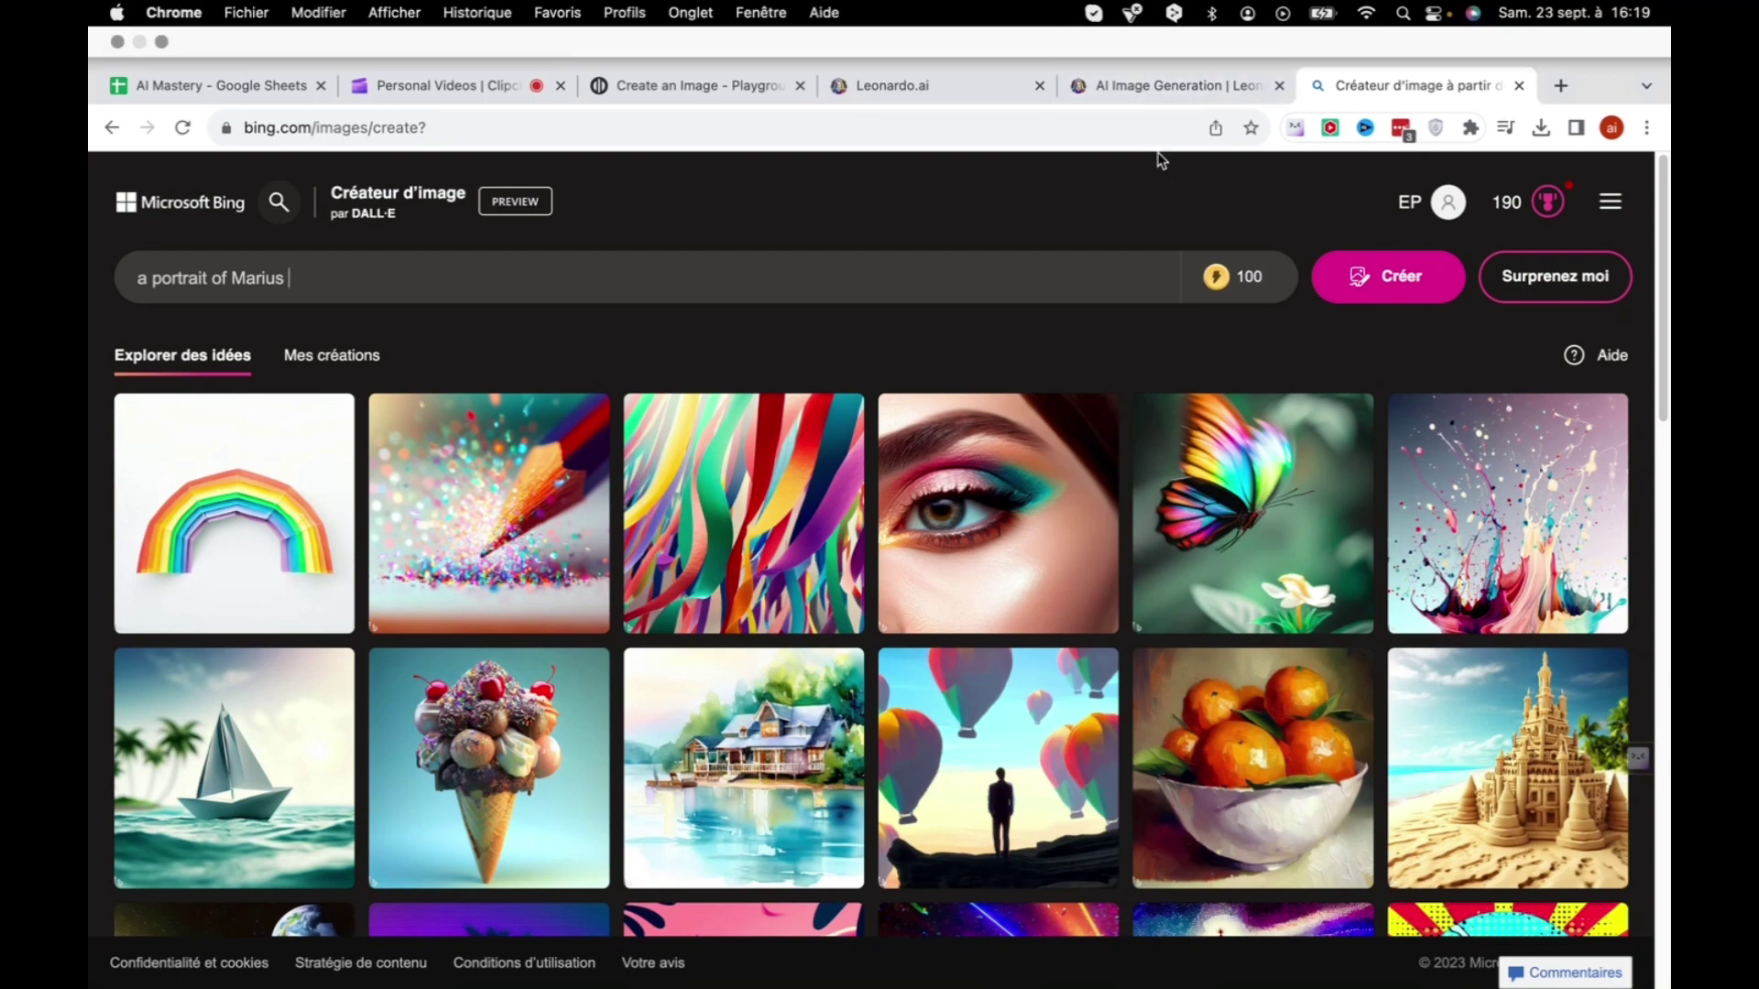
# Switch to the Leonardo.Ai image generation page and copy the word "Epithete" from its prompt.
pyautogui.click(1156, 90)
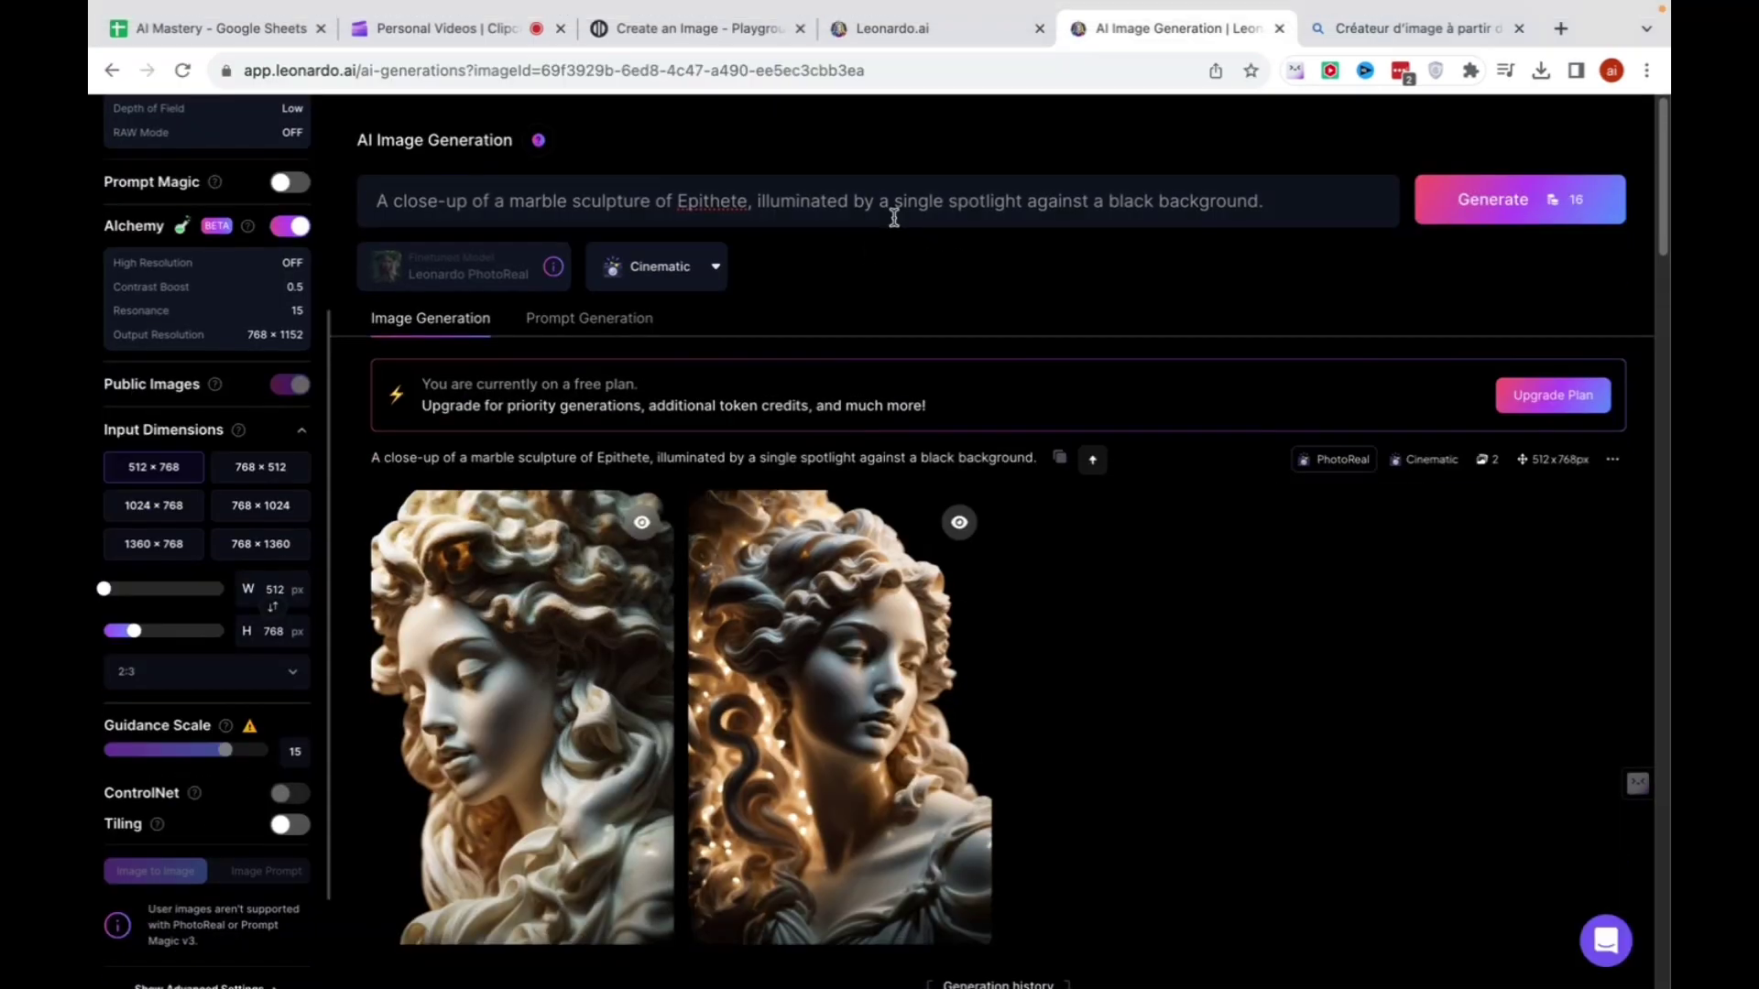
pyautogui.click(924, 216)
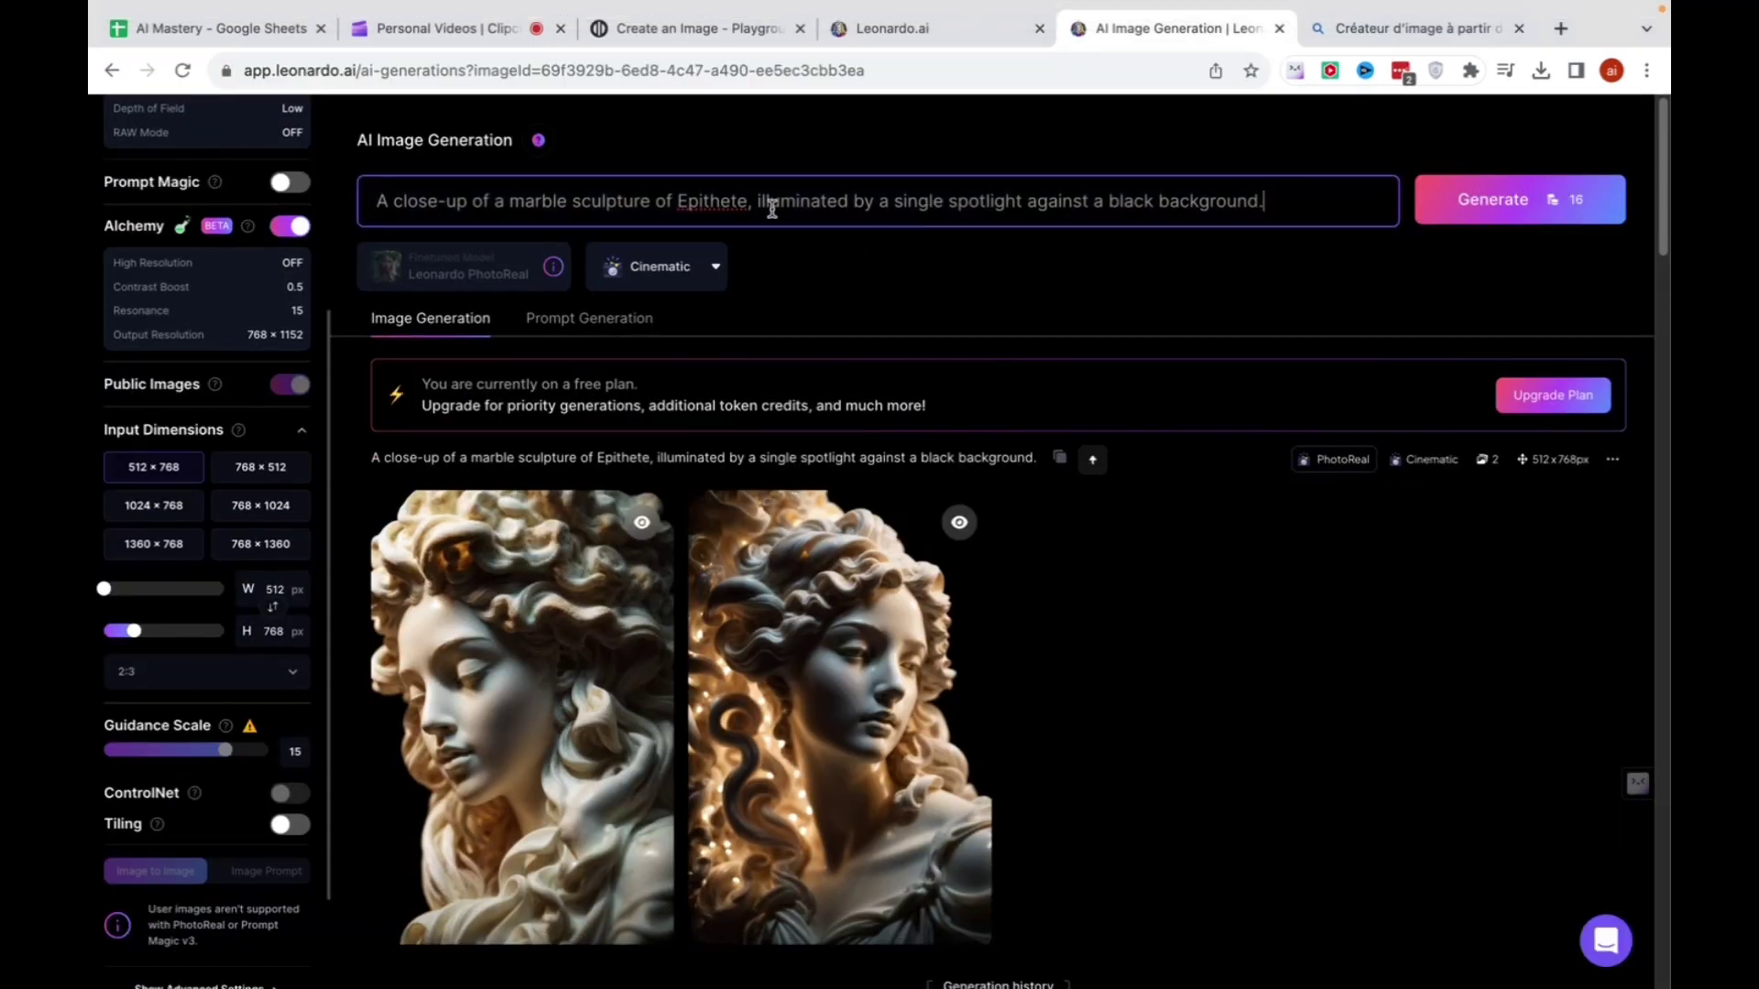
pyautogui.rightClick(861, 178)
pyautogui.click(784, 200)
pyautogui.doubleClick(722, 200)
pyautogui.hotkey('ctrl', 'c')
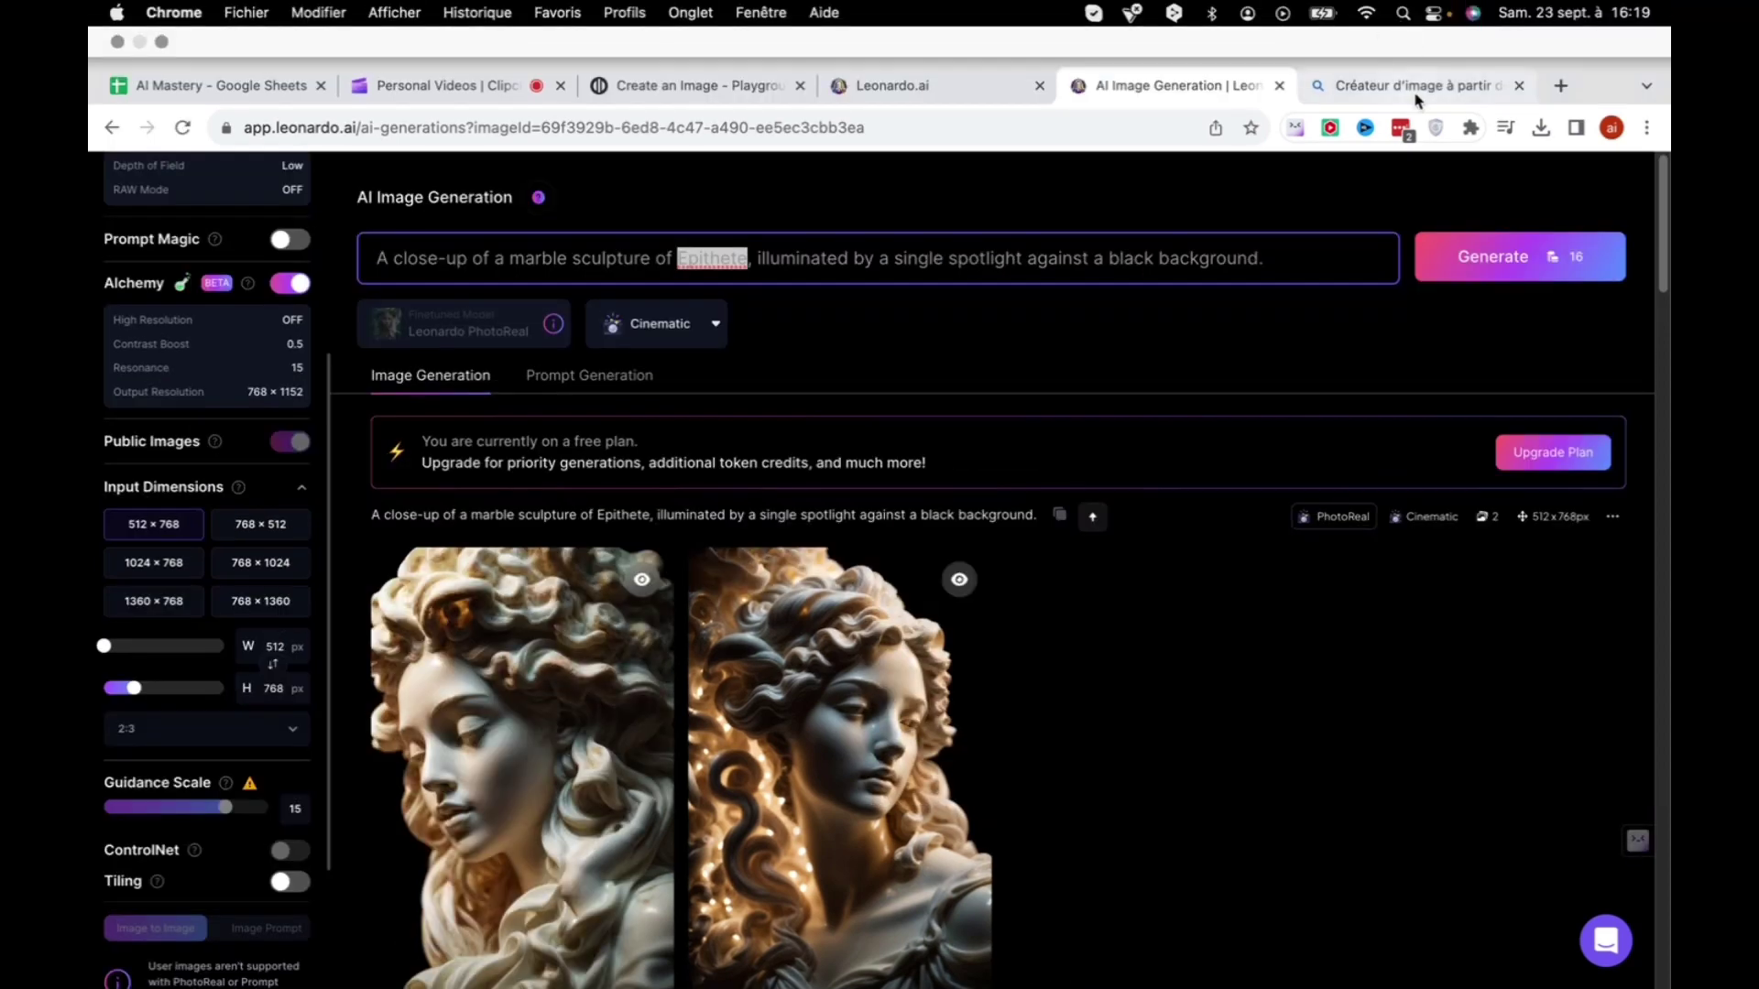
# Back in Bing Image Creator, replace "Marius" with the copied "Epithete", create the images, and dismiss the notice about the new Bing.
pyautogui.click(1416, 86)
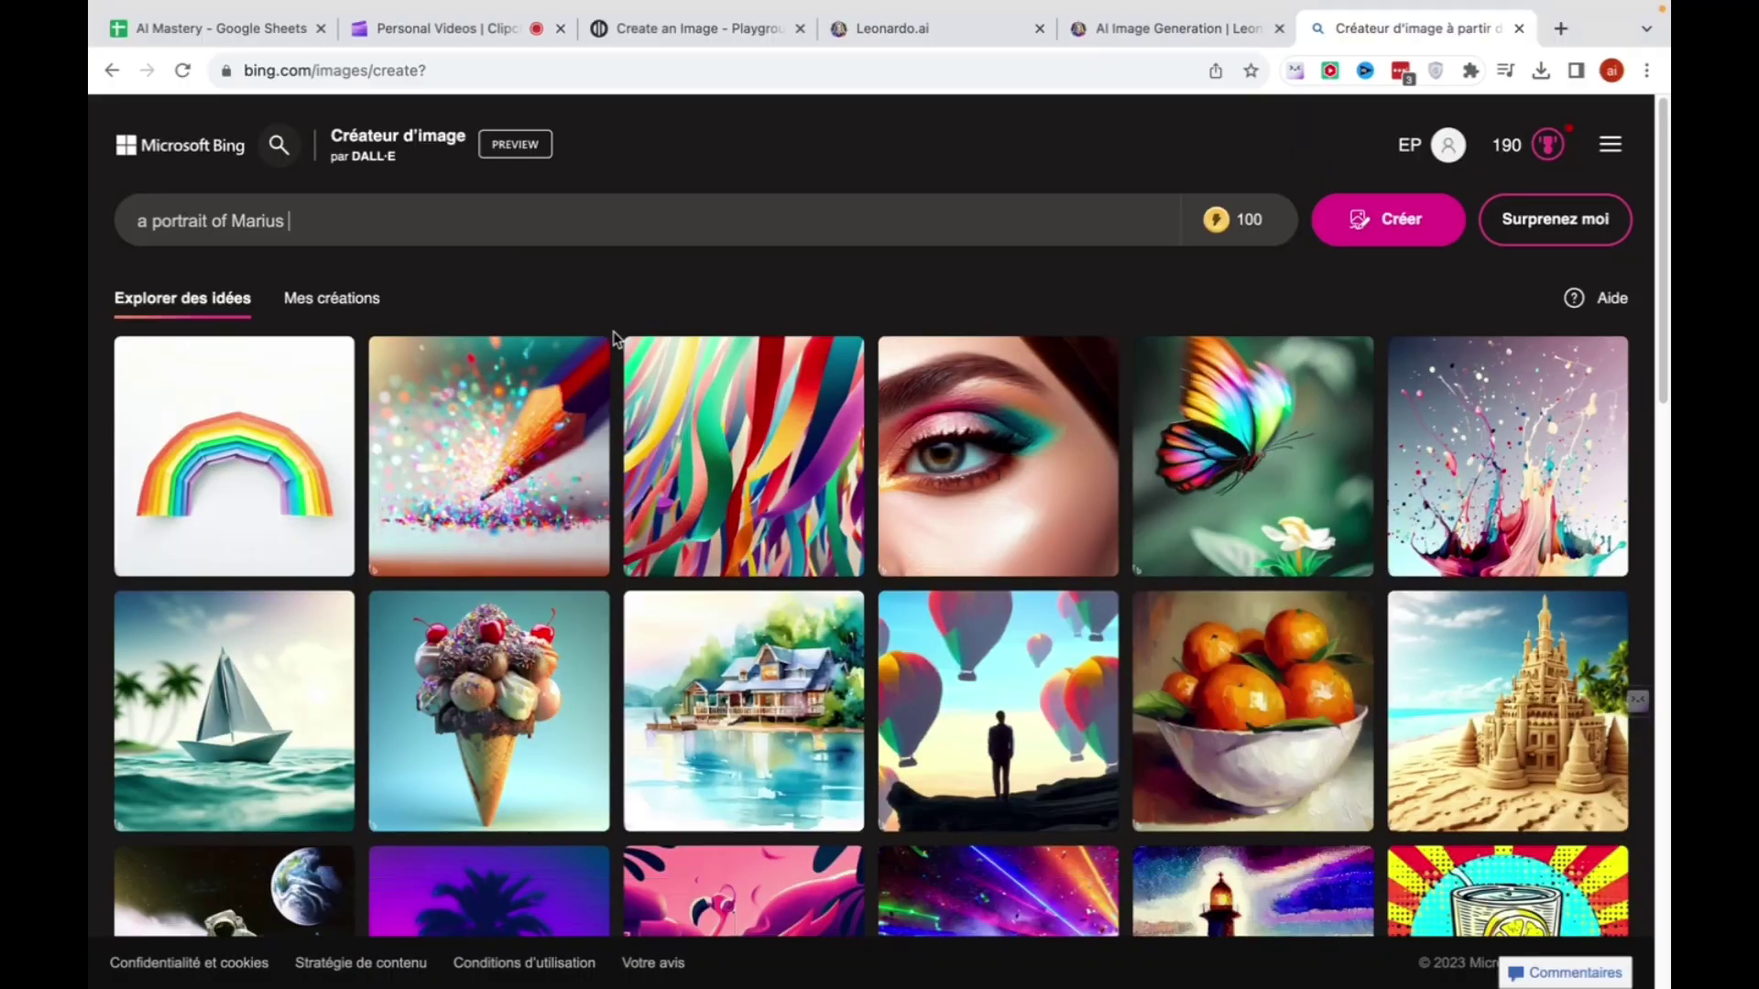
pyautogui.doubleClick(258, 228)
pyautogui.hotkey('ctrl', 'v')
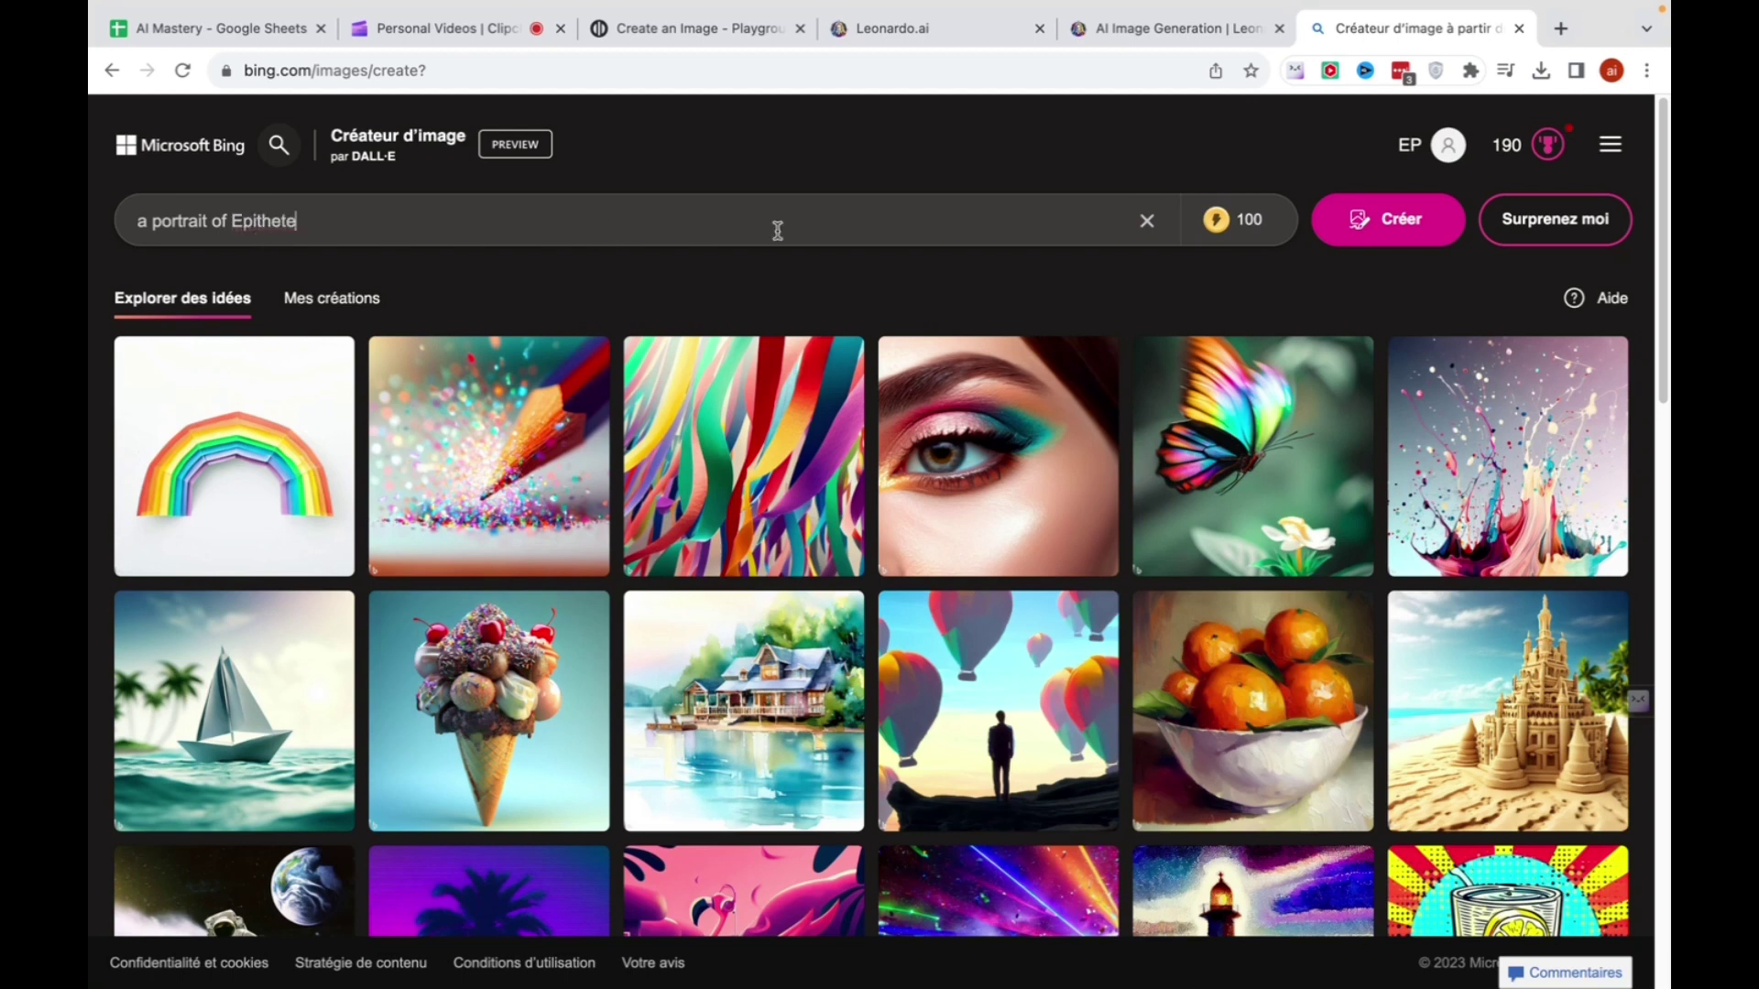
pyautogui.click(1408, 225)
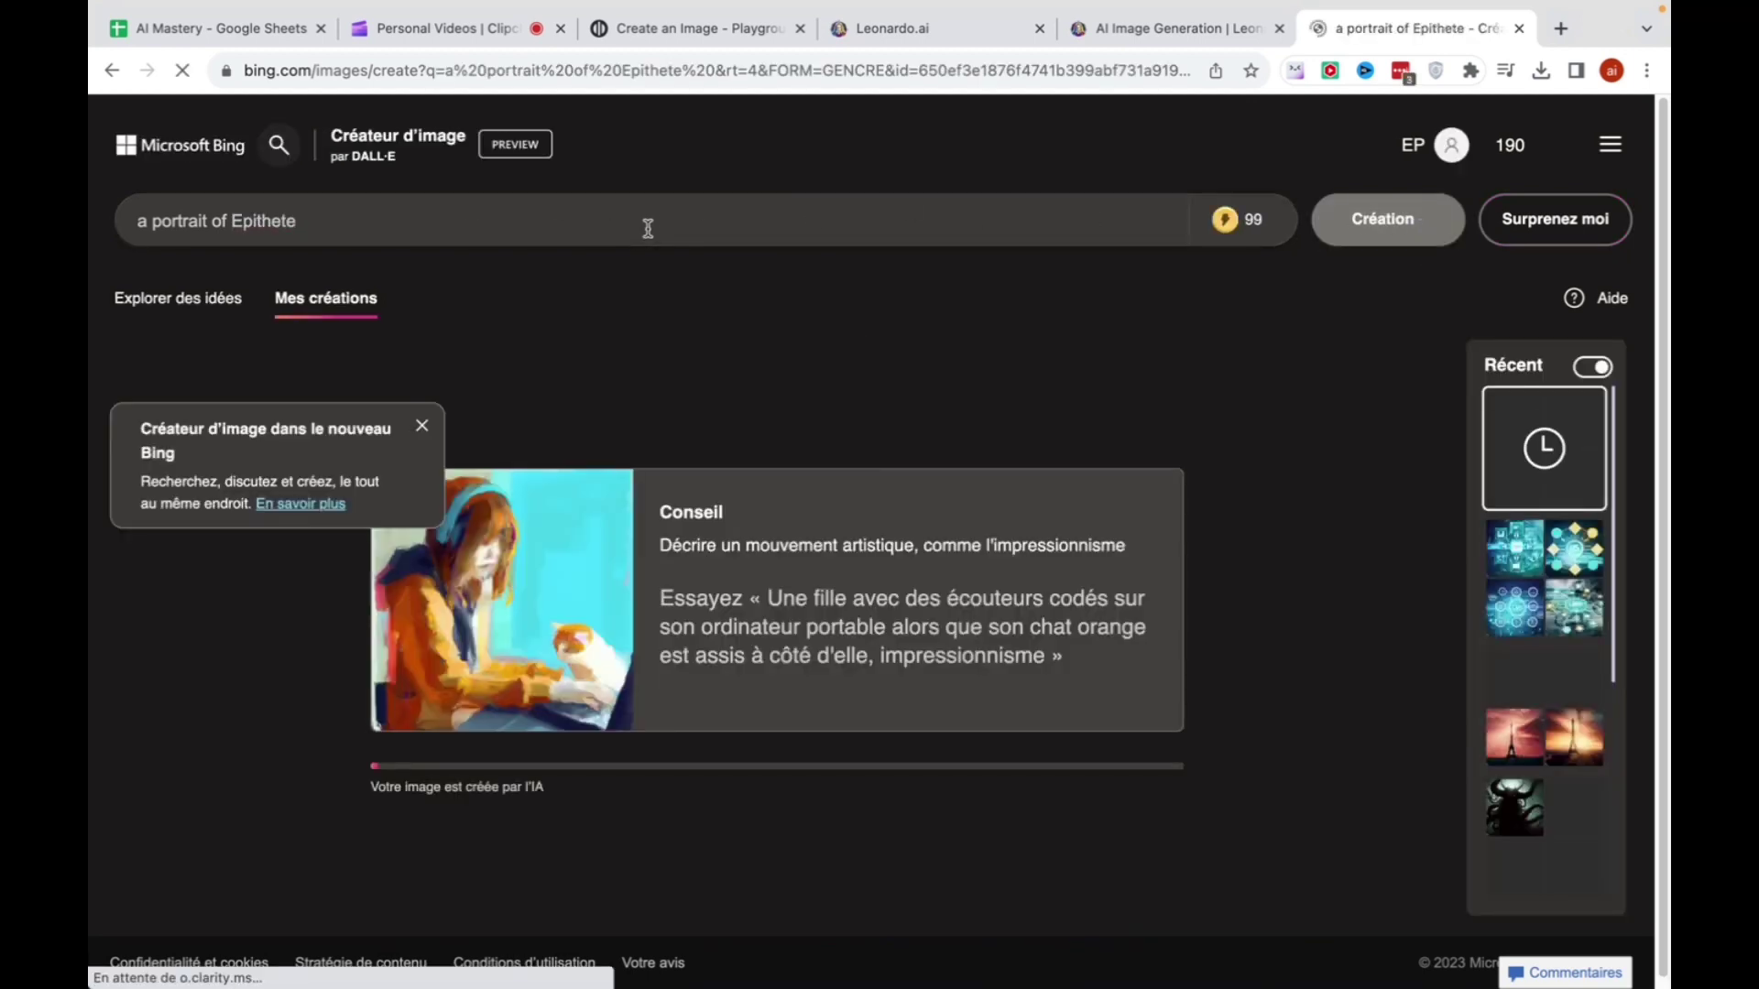
pyautogui.click(421, 426)
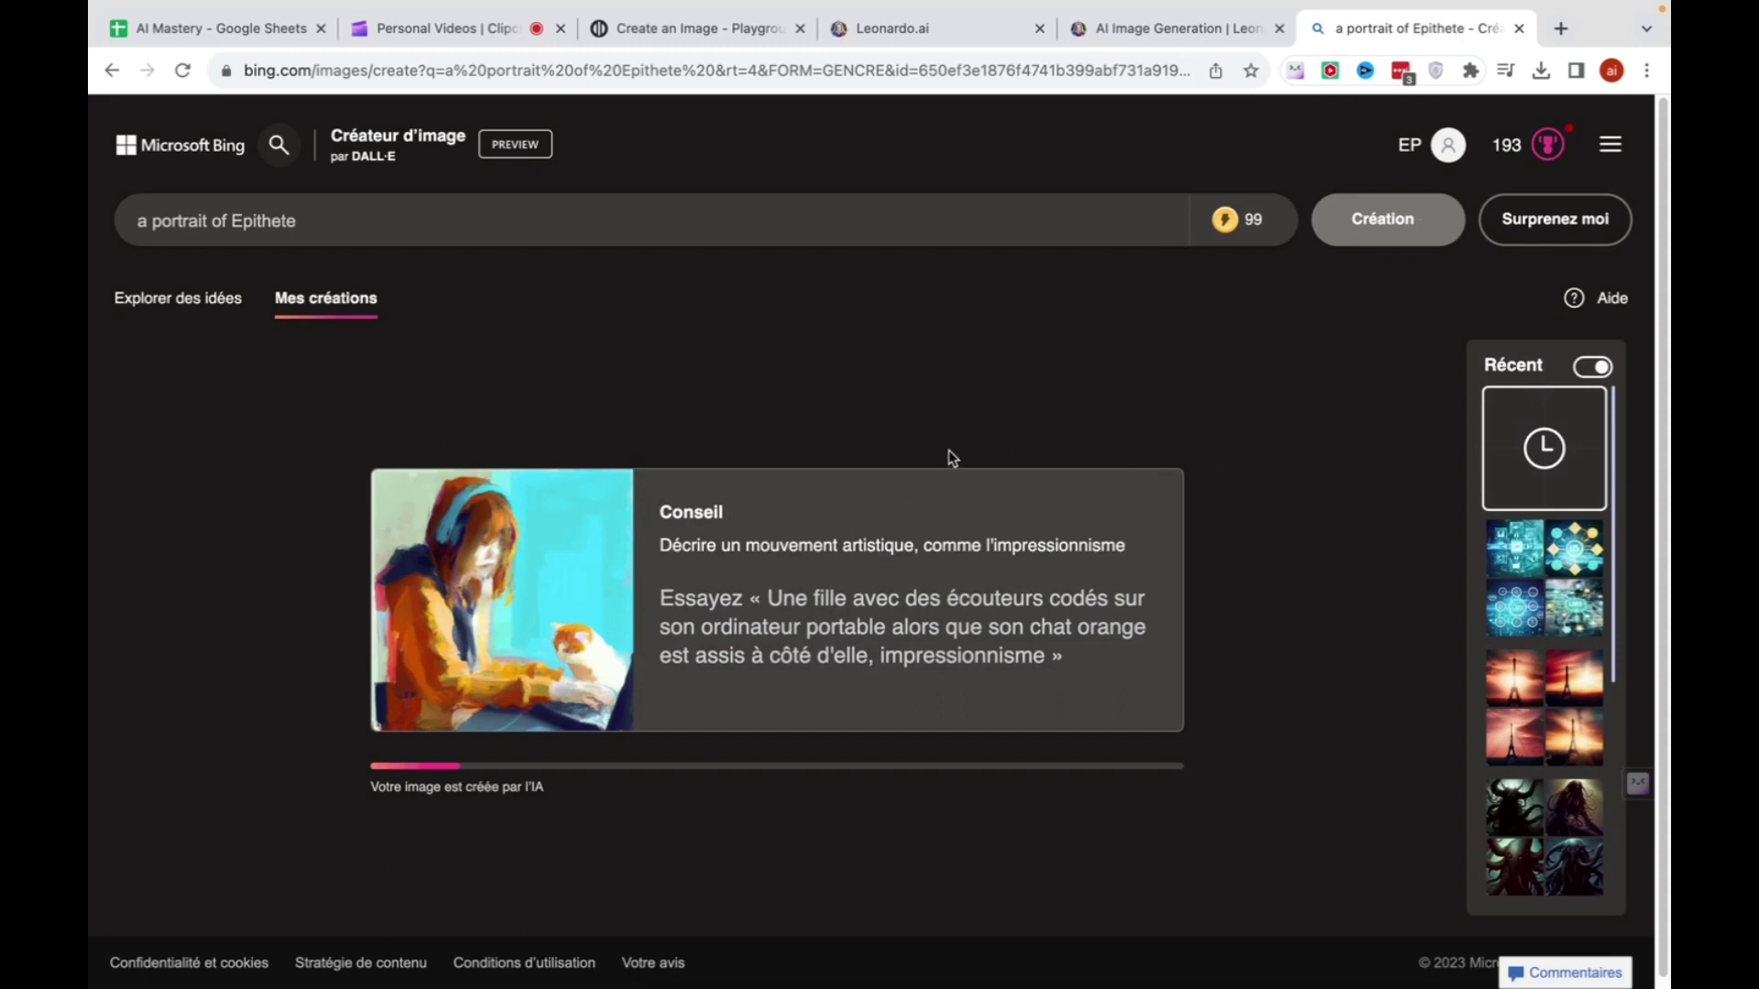
# Return to the own creations and examine the generated Epithete portraits enlarged one after another, closing the enlarged view at the end.
pyautogui.click(216, 302)
pyautogui.click(364, 305)
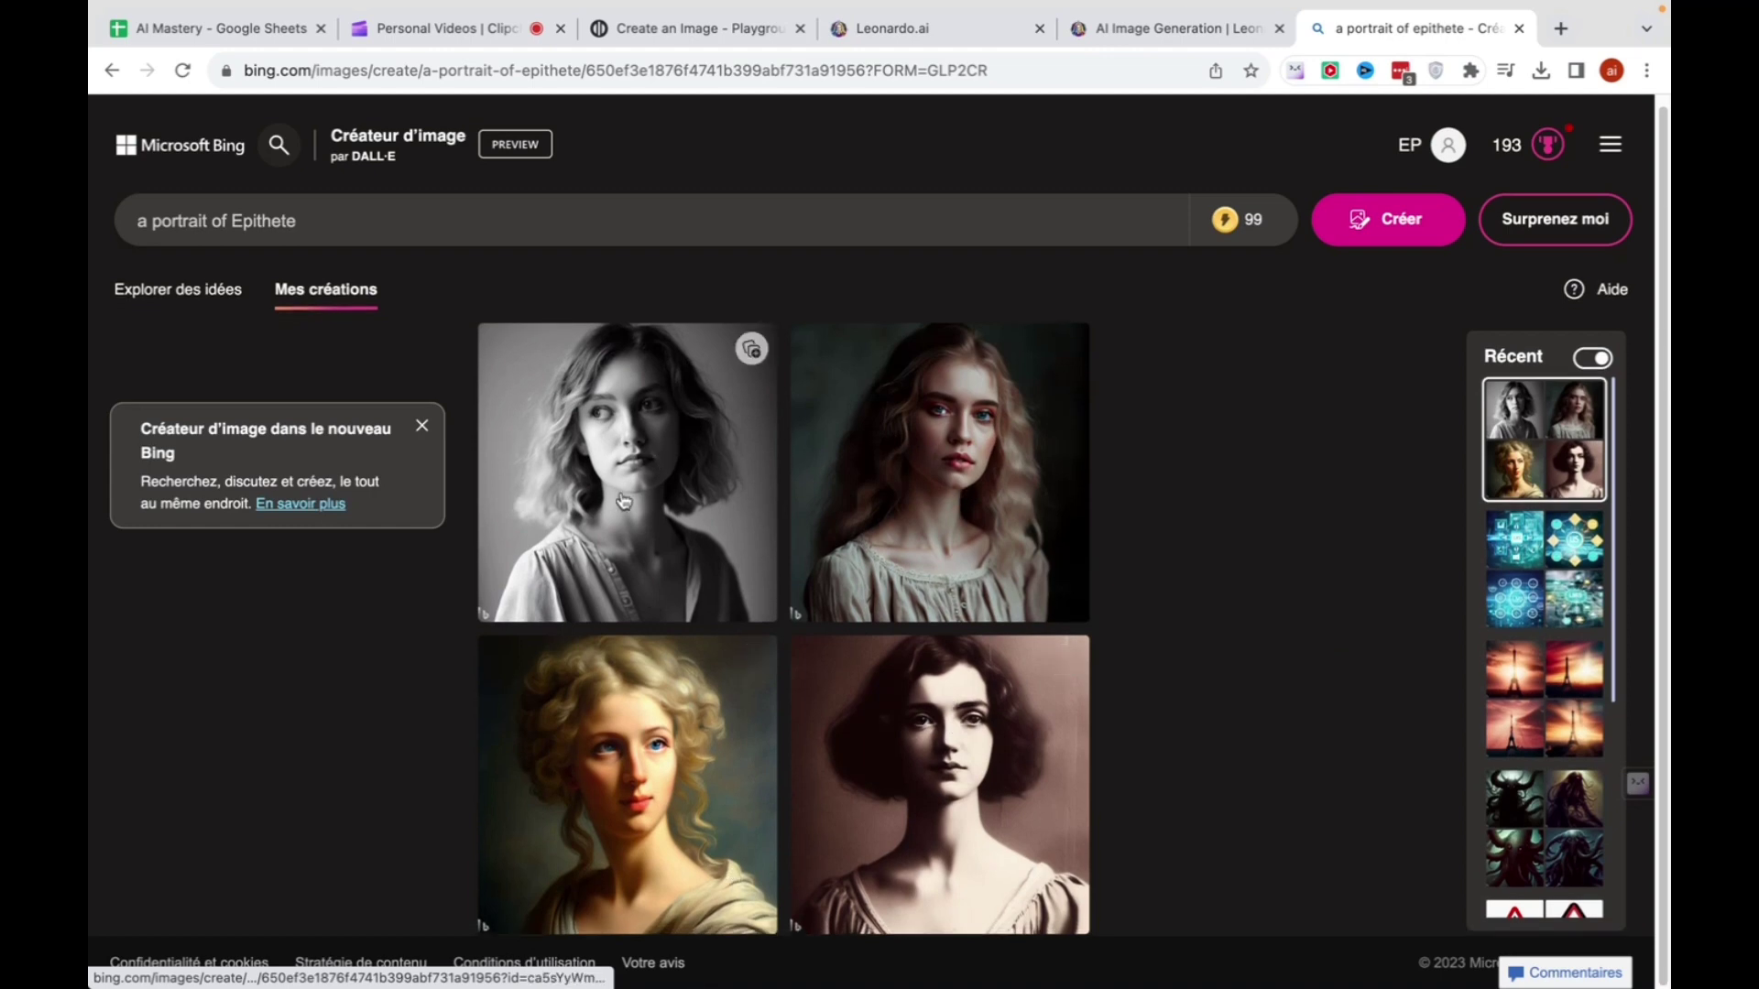
pyautogui.click(621, 418)
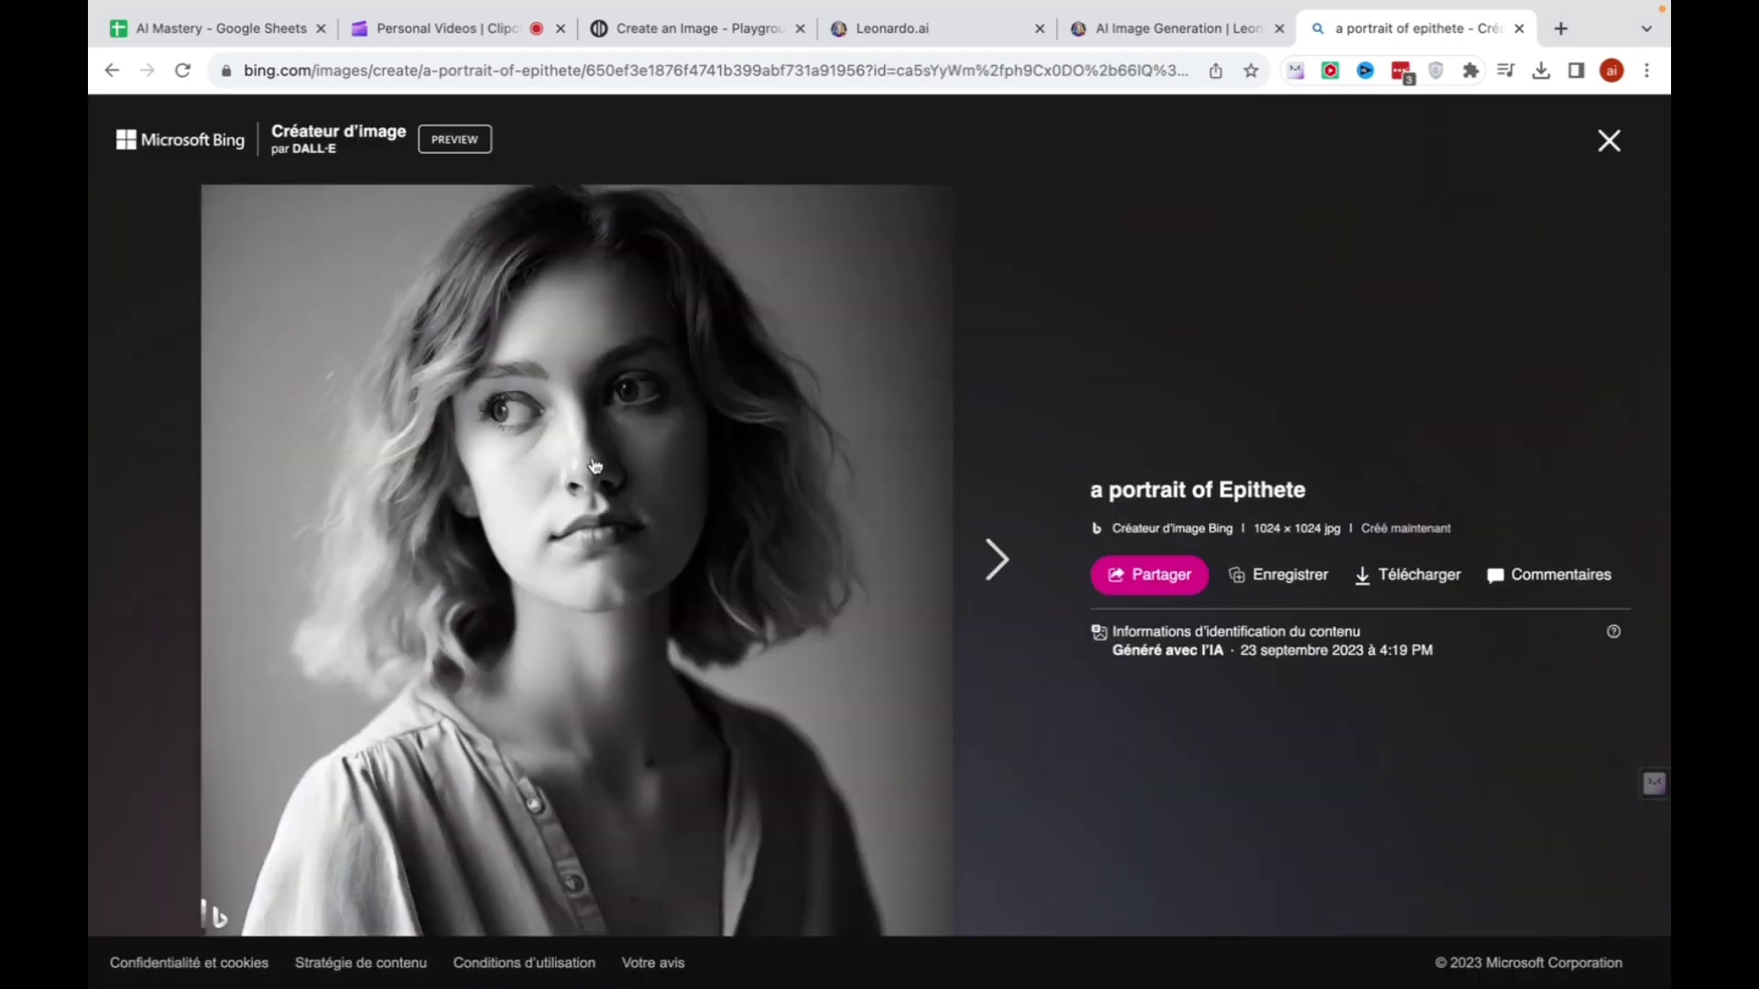
pyautogui.click(992, 565)
pyautogui.click(992, 566)
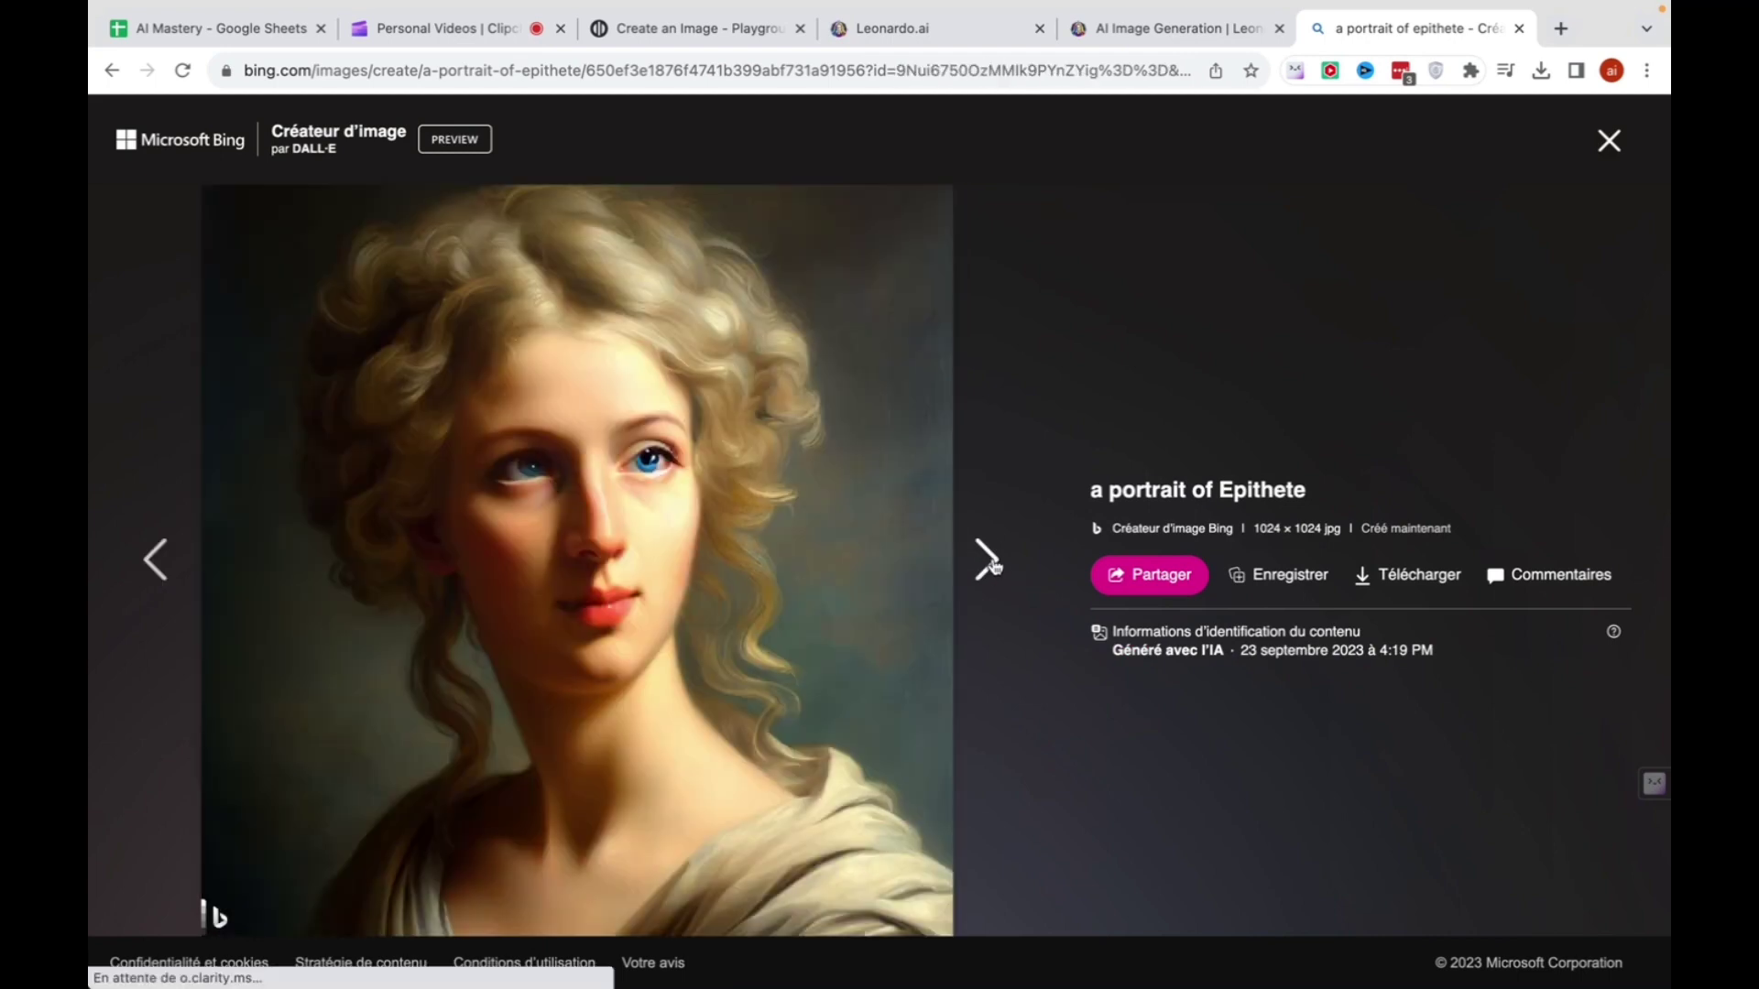
pyautogui.moveTo(1630, 643)
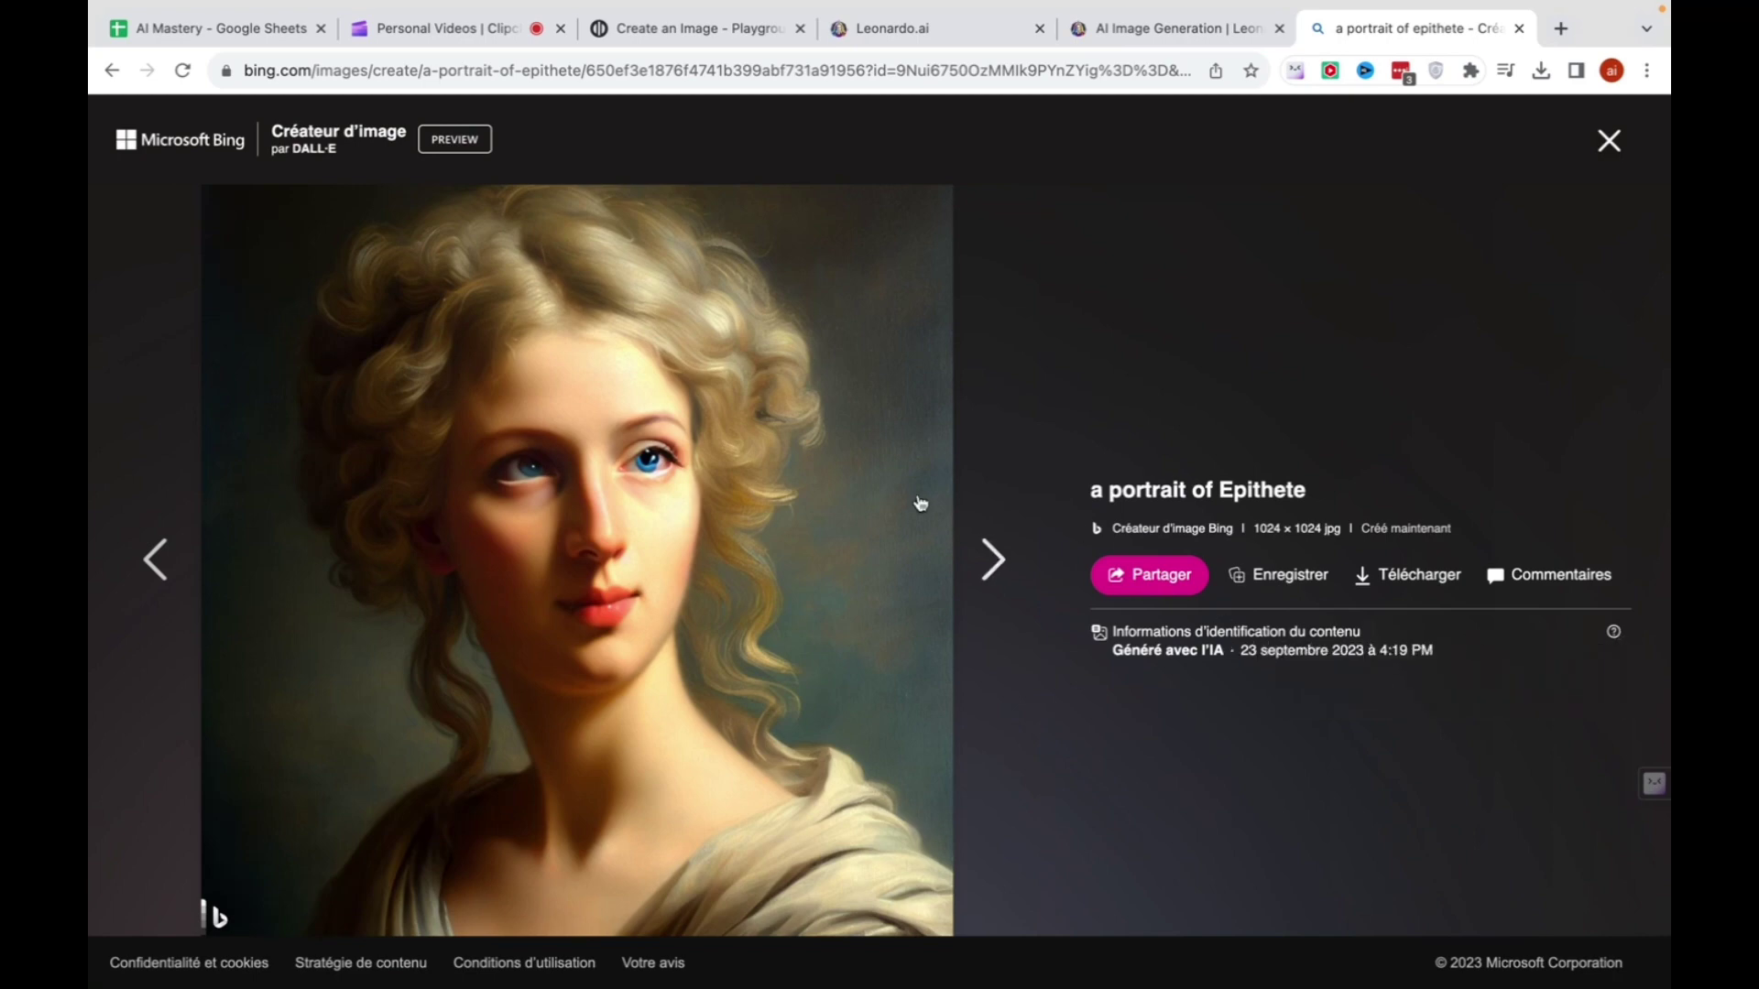
pyautogui.click(992, 561)
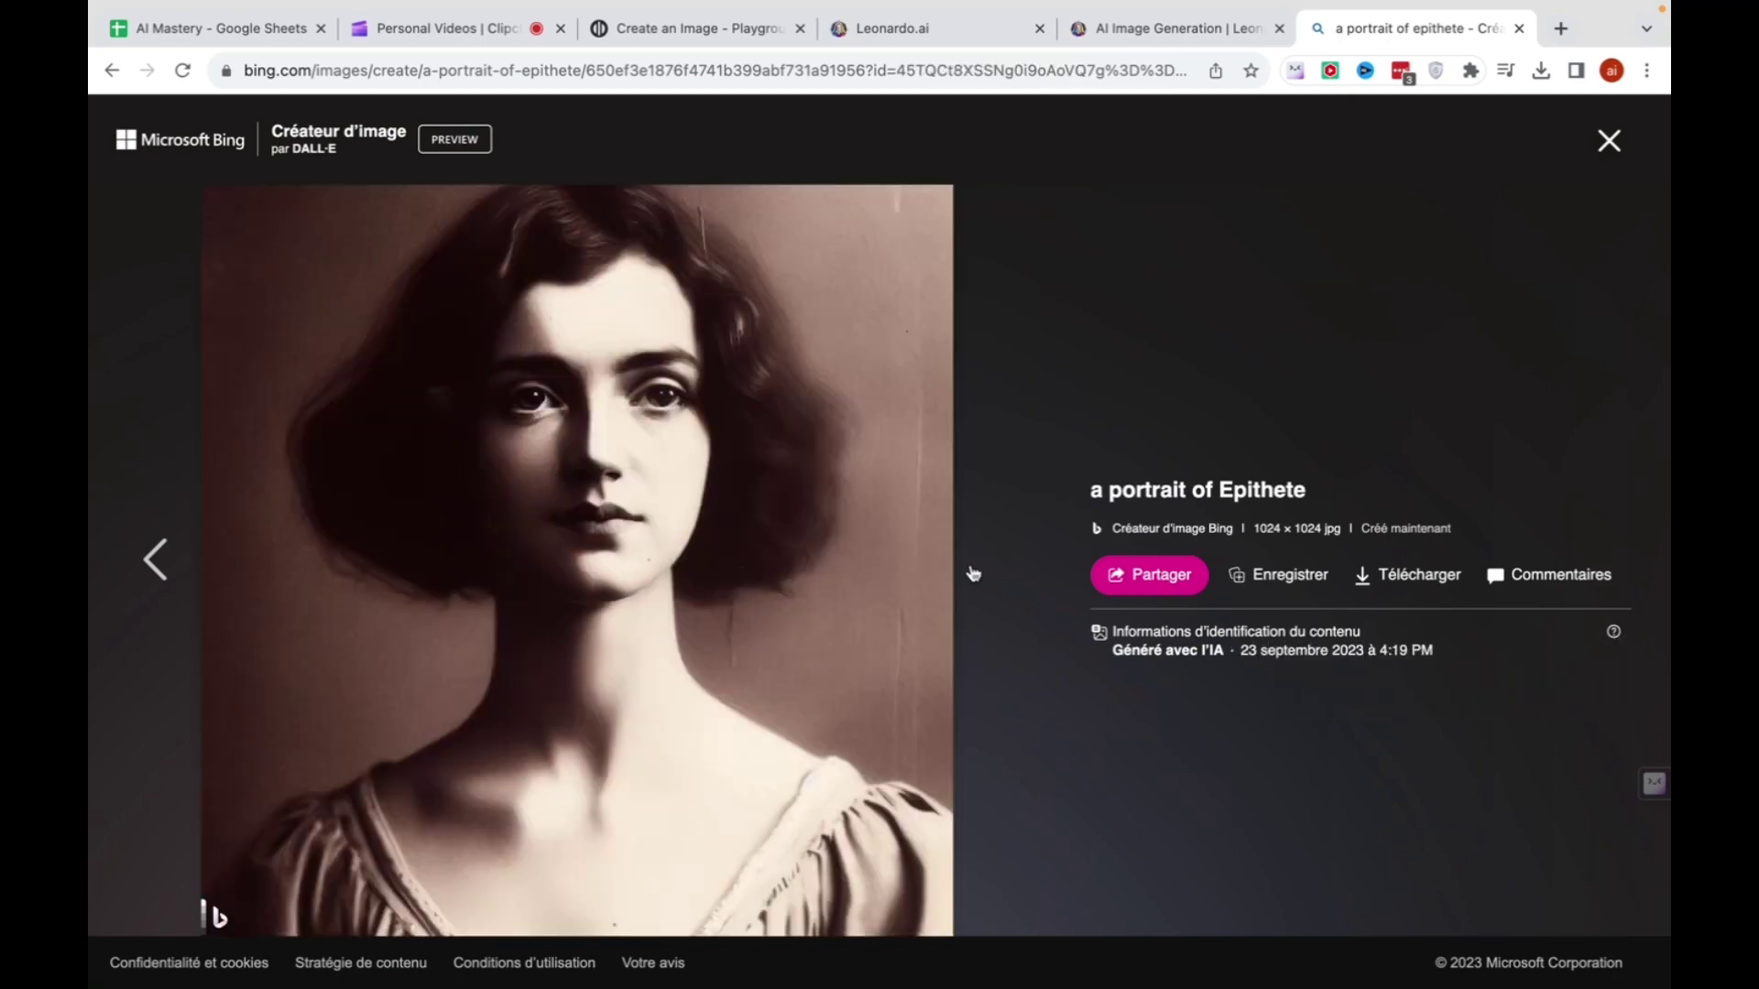
pyautogui.click(1607, 145)
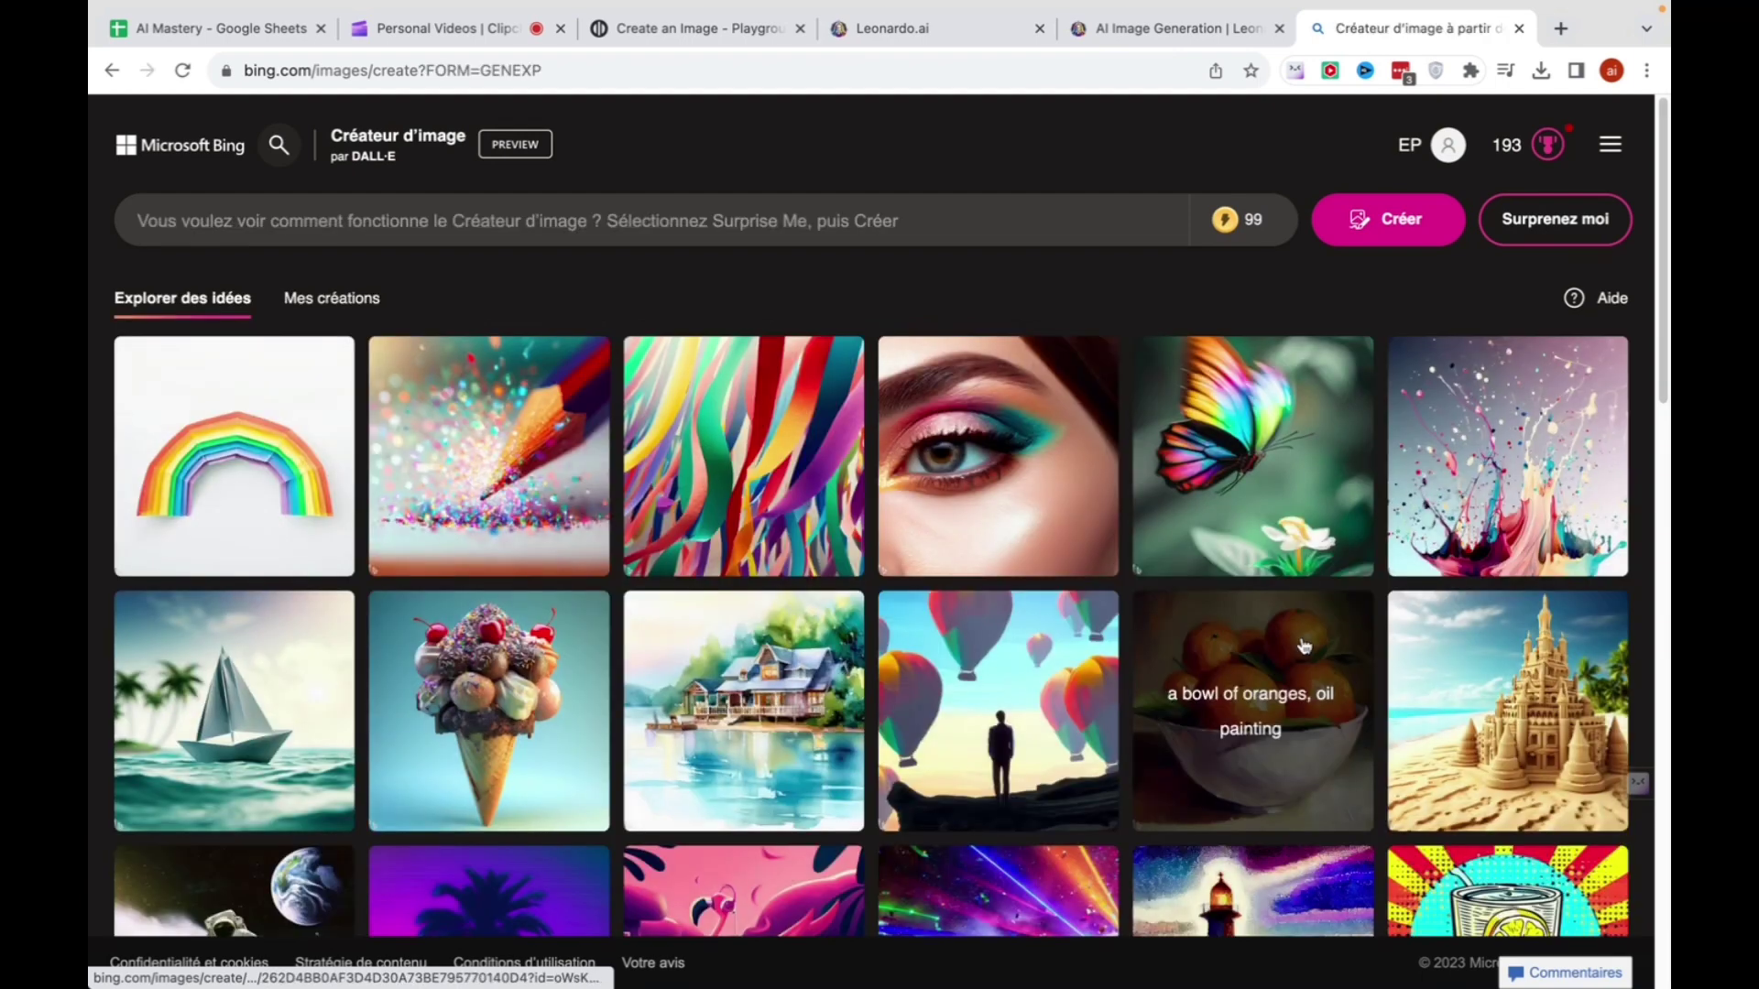
# Search the web for "ideogram ai" in a new browser tab and open the ideogram.ai website.
pyautogui.click(1562, 30)
pyautogui.write('ideog')
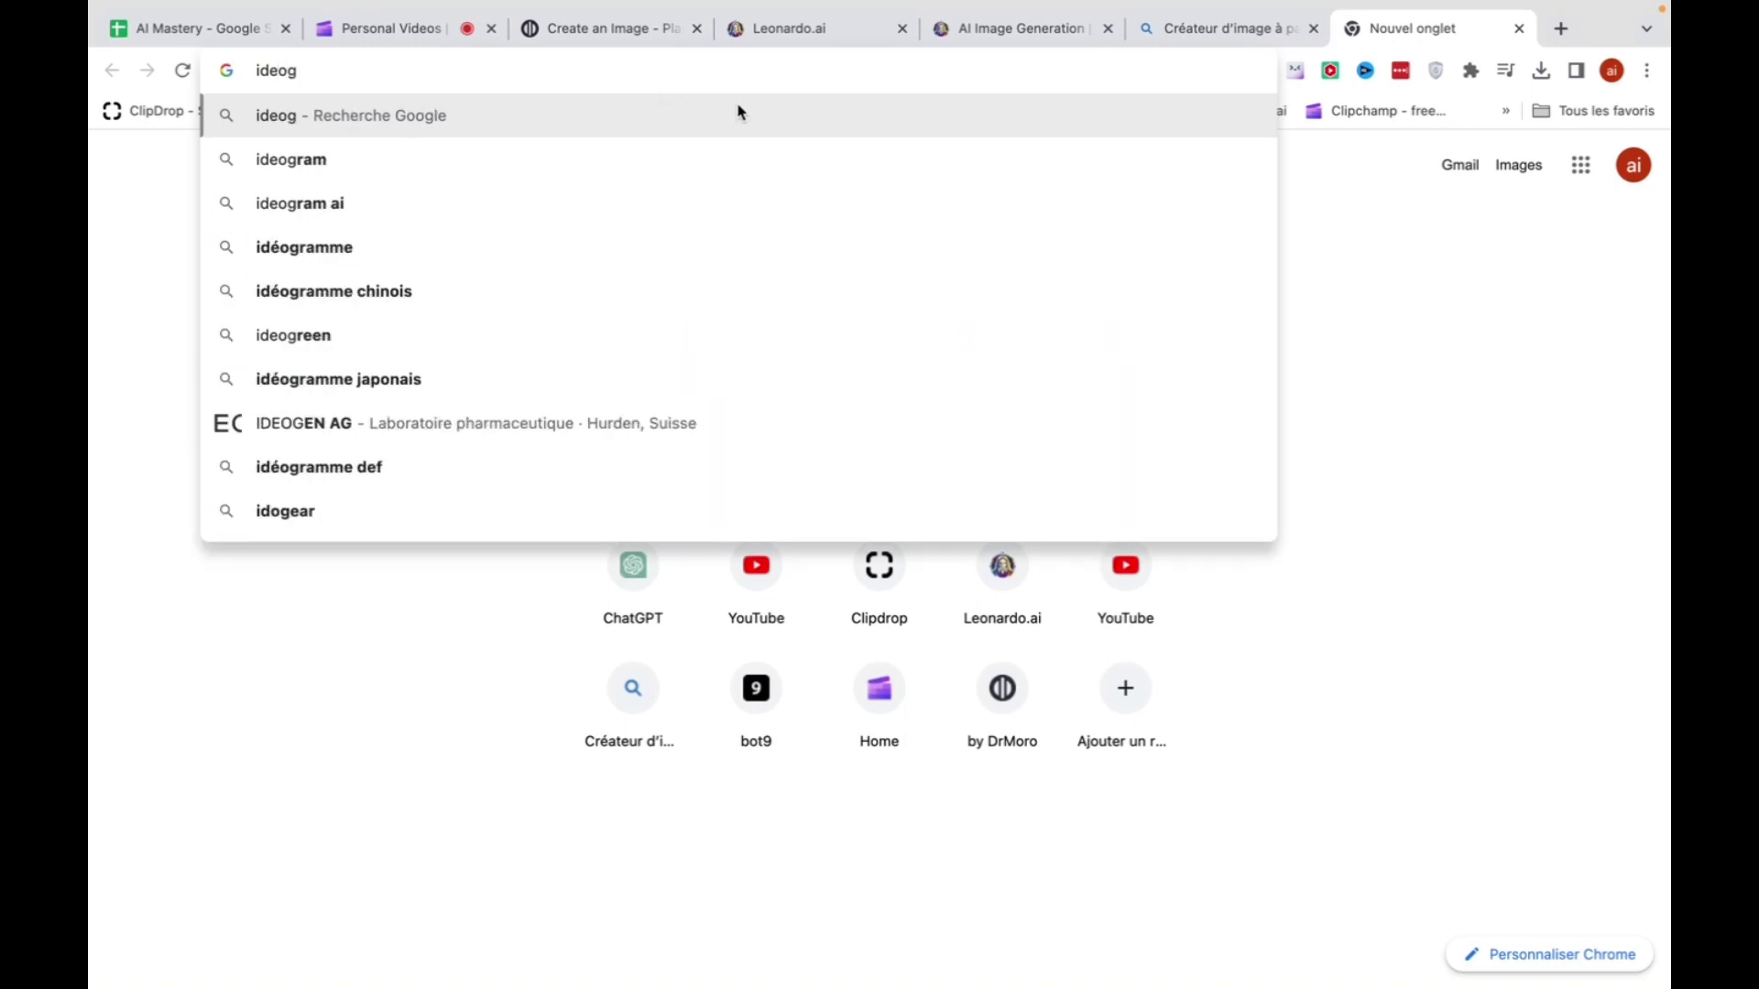
pyautogui.click(511, 203)
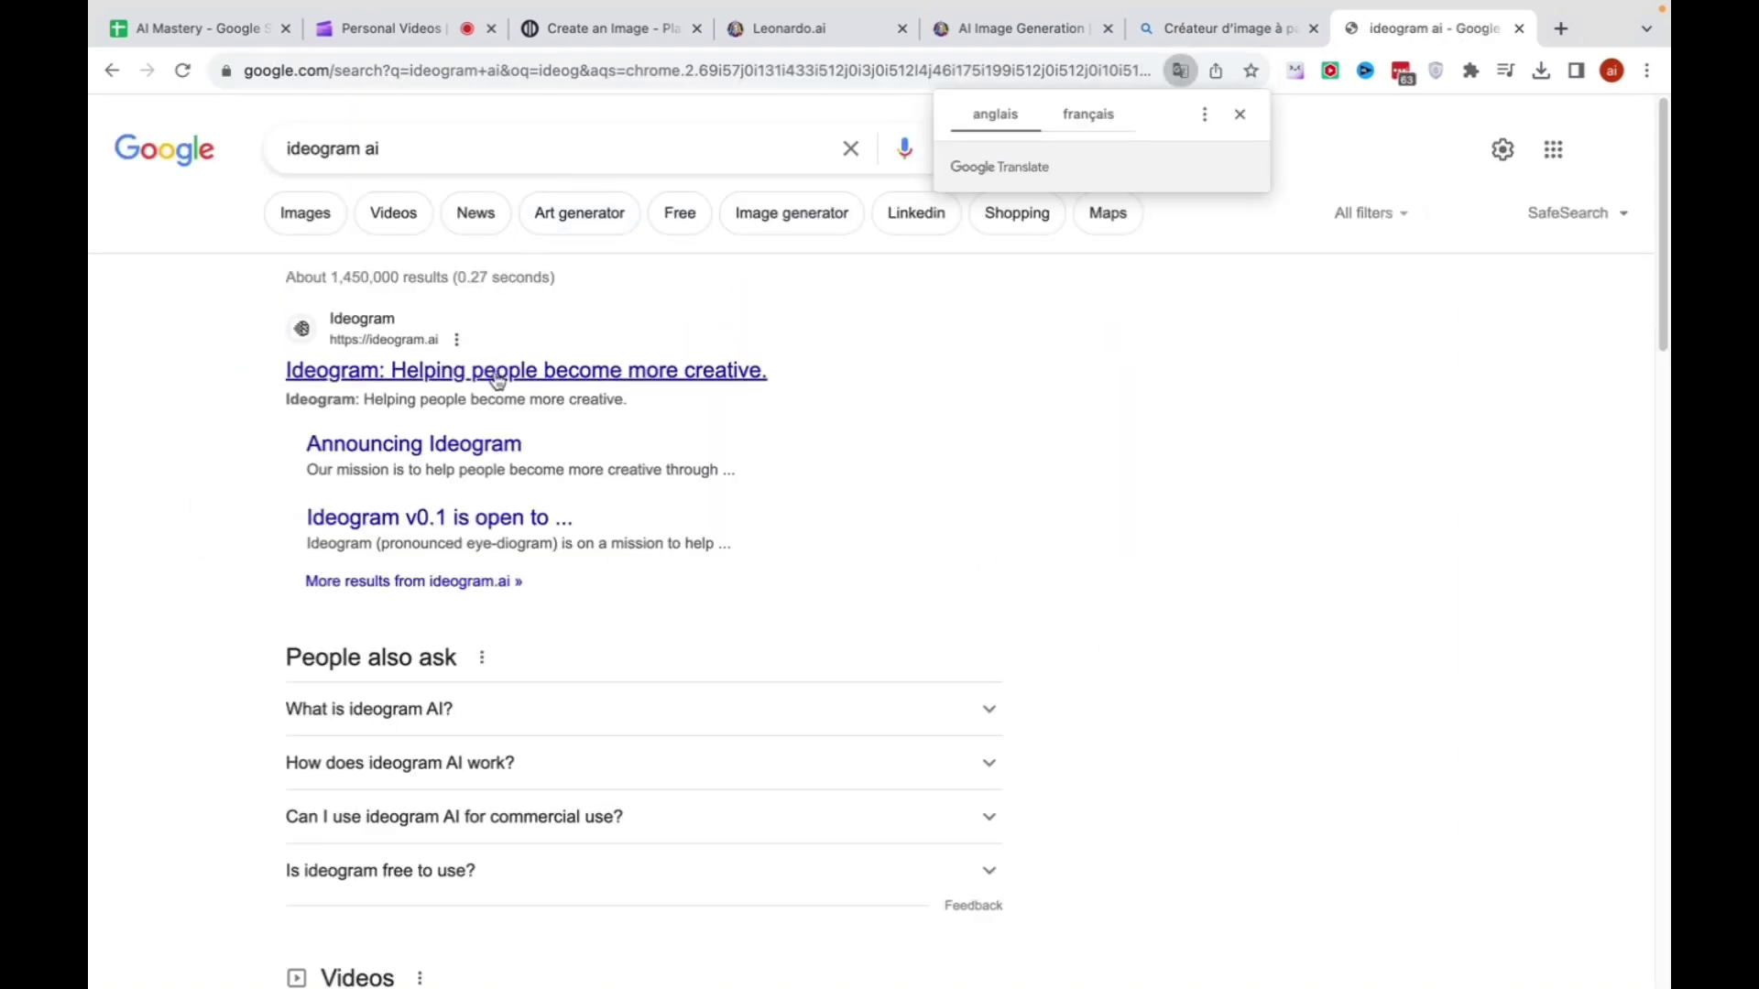
pyautogui.click(497, 372)
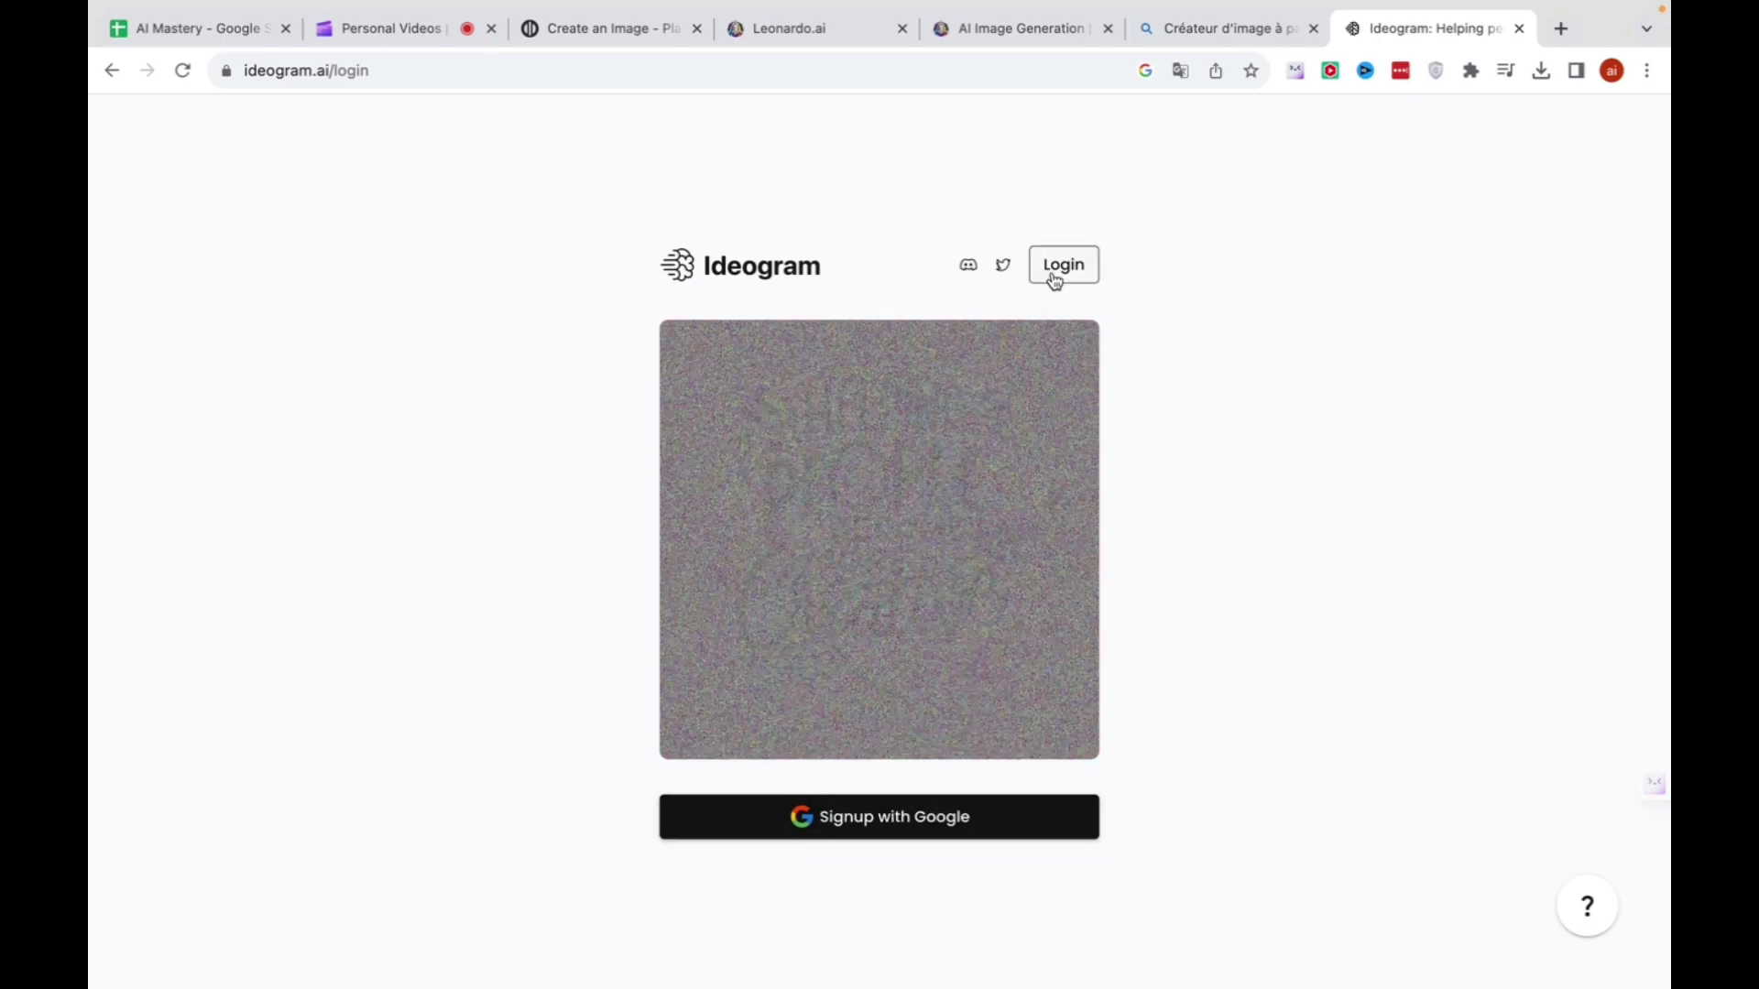
# Sign up to Ideogram with a Google account and agree to the Terms of Service and Privacy Policy.
pyautogui.click(926, 811)
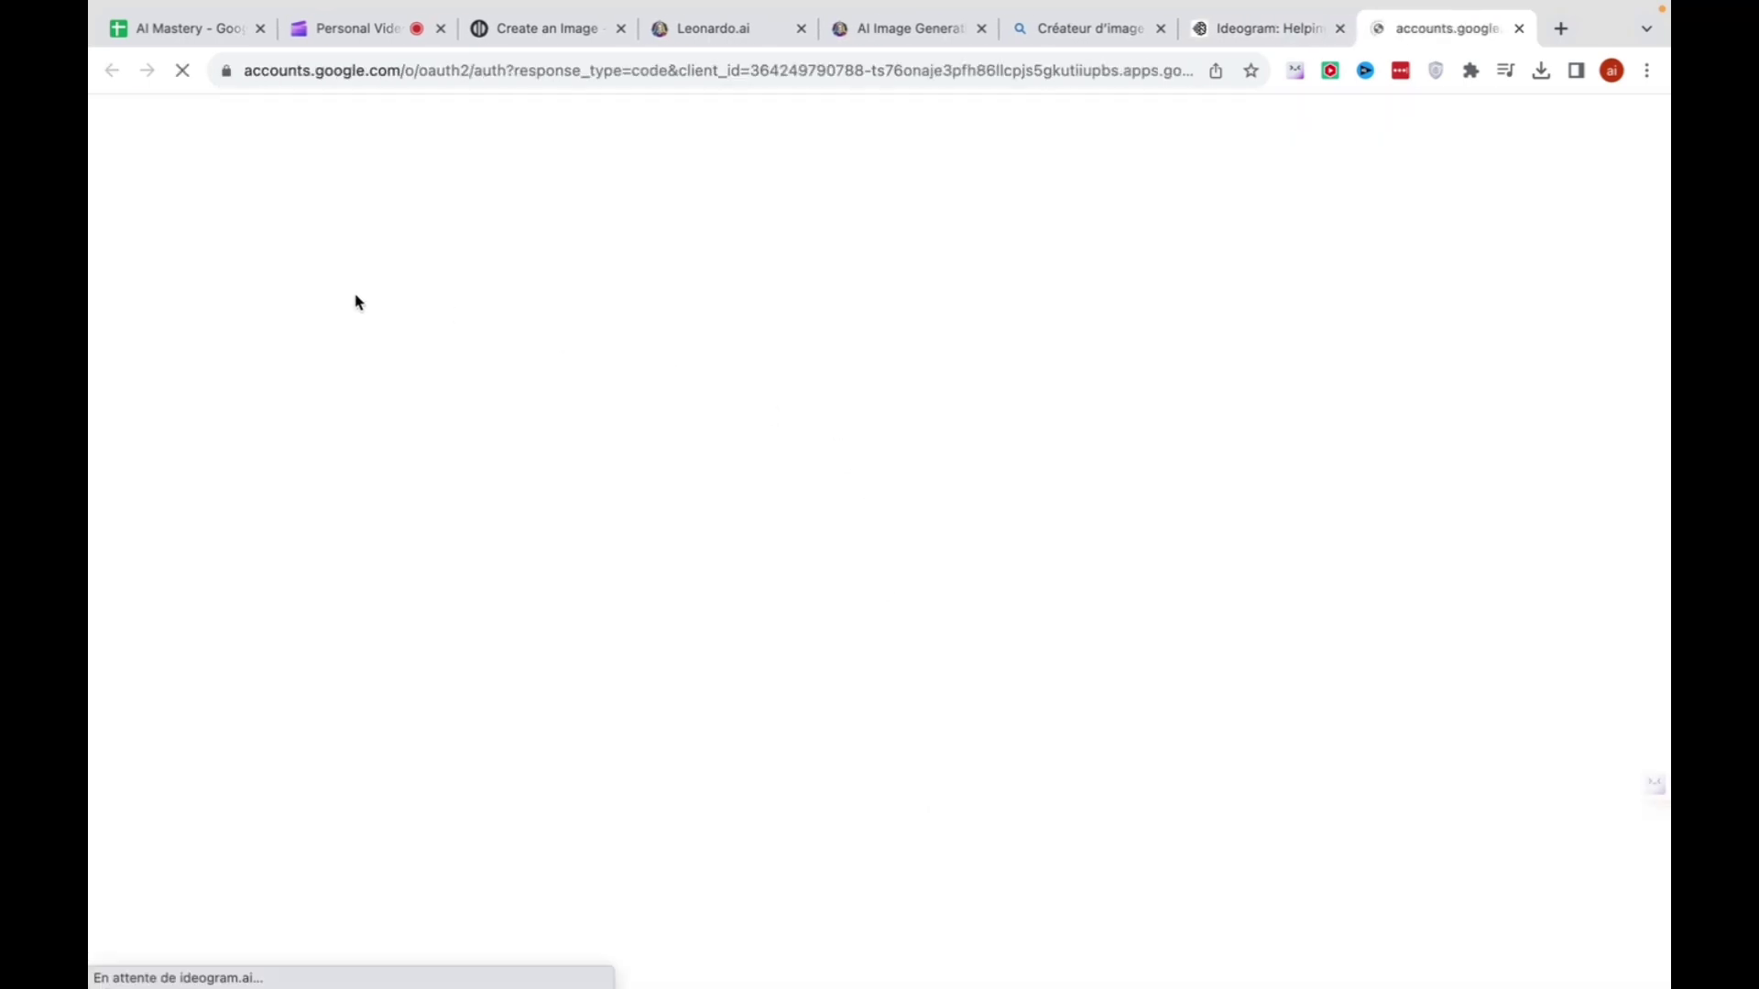
pyautogui.click(800, 498)
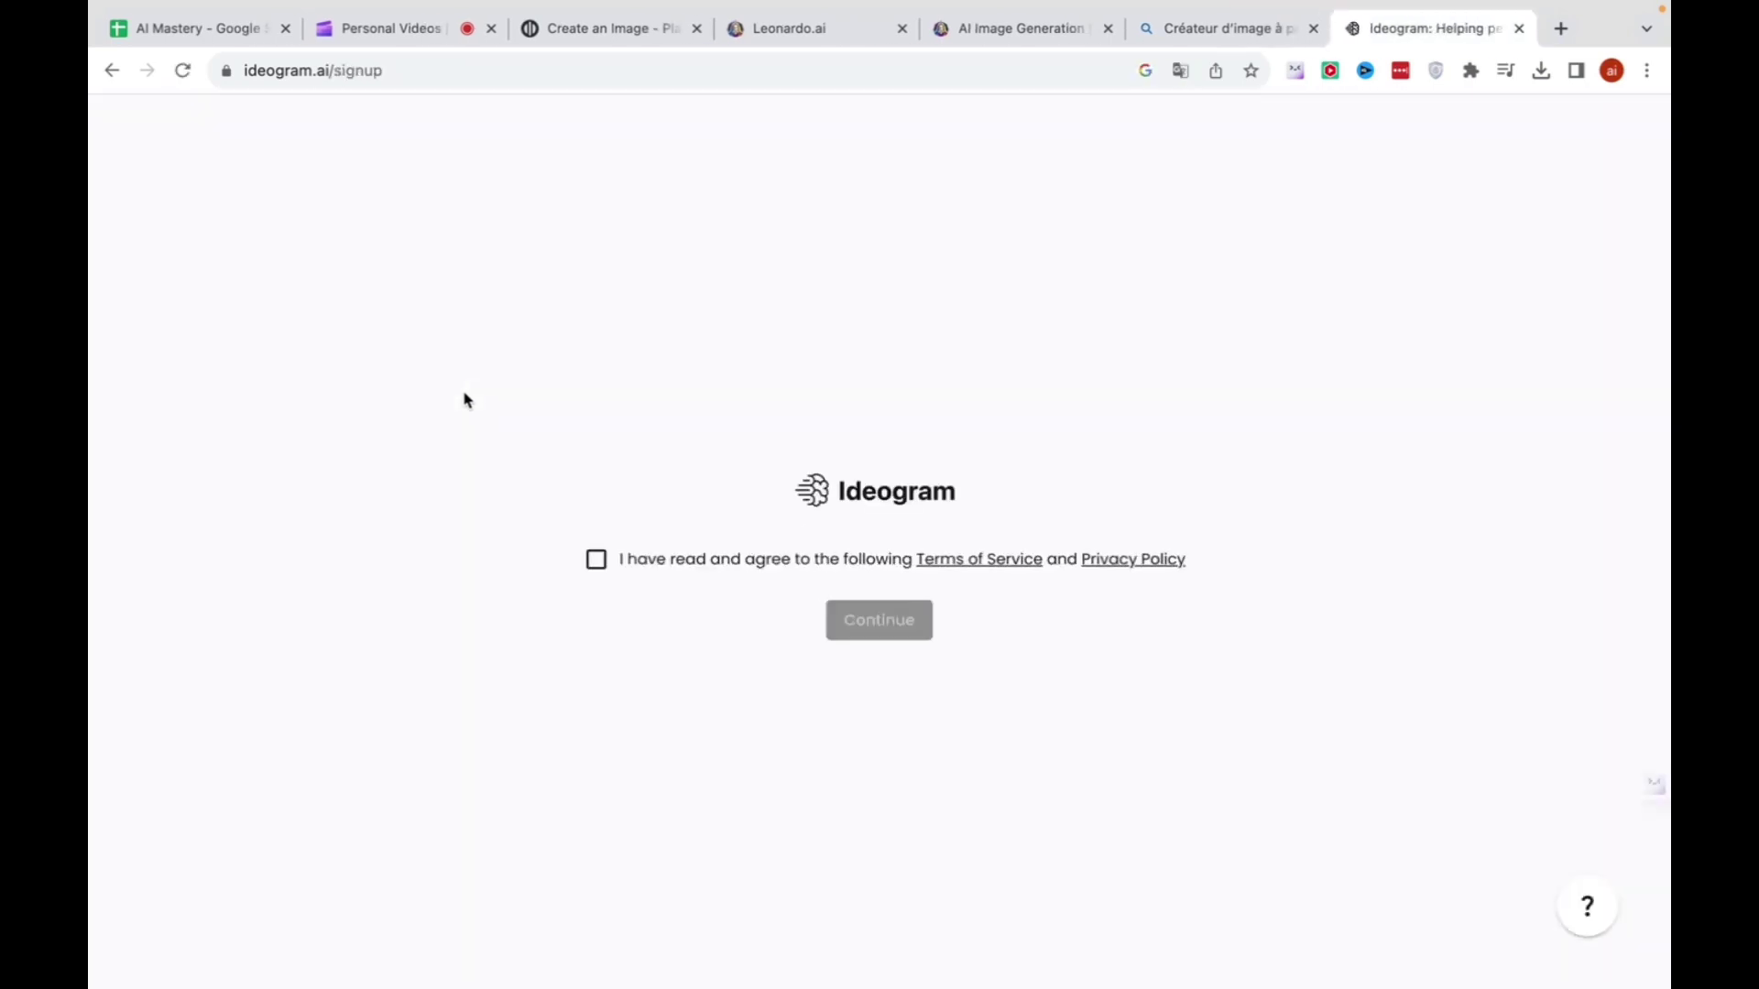
pyautogui.click(595, 559)
pyautogui.click(895, 631)
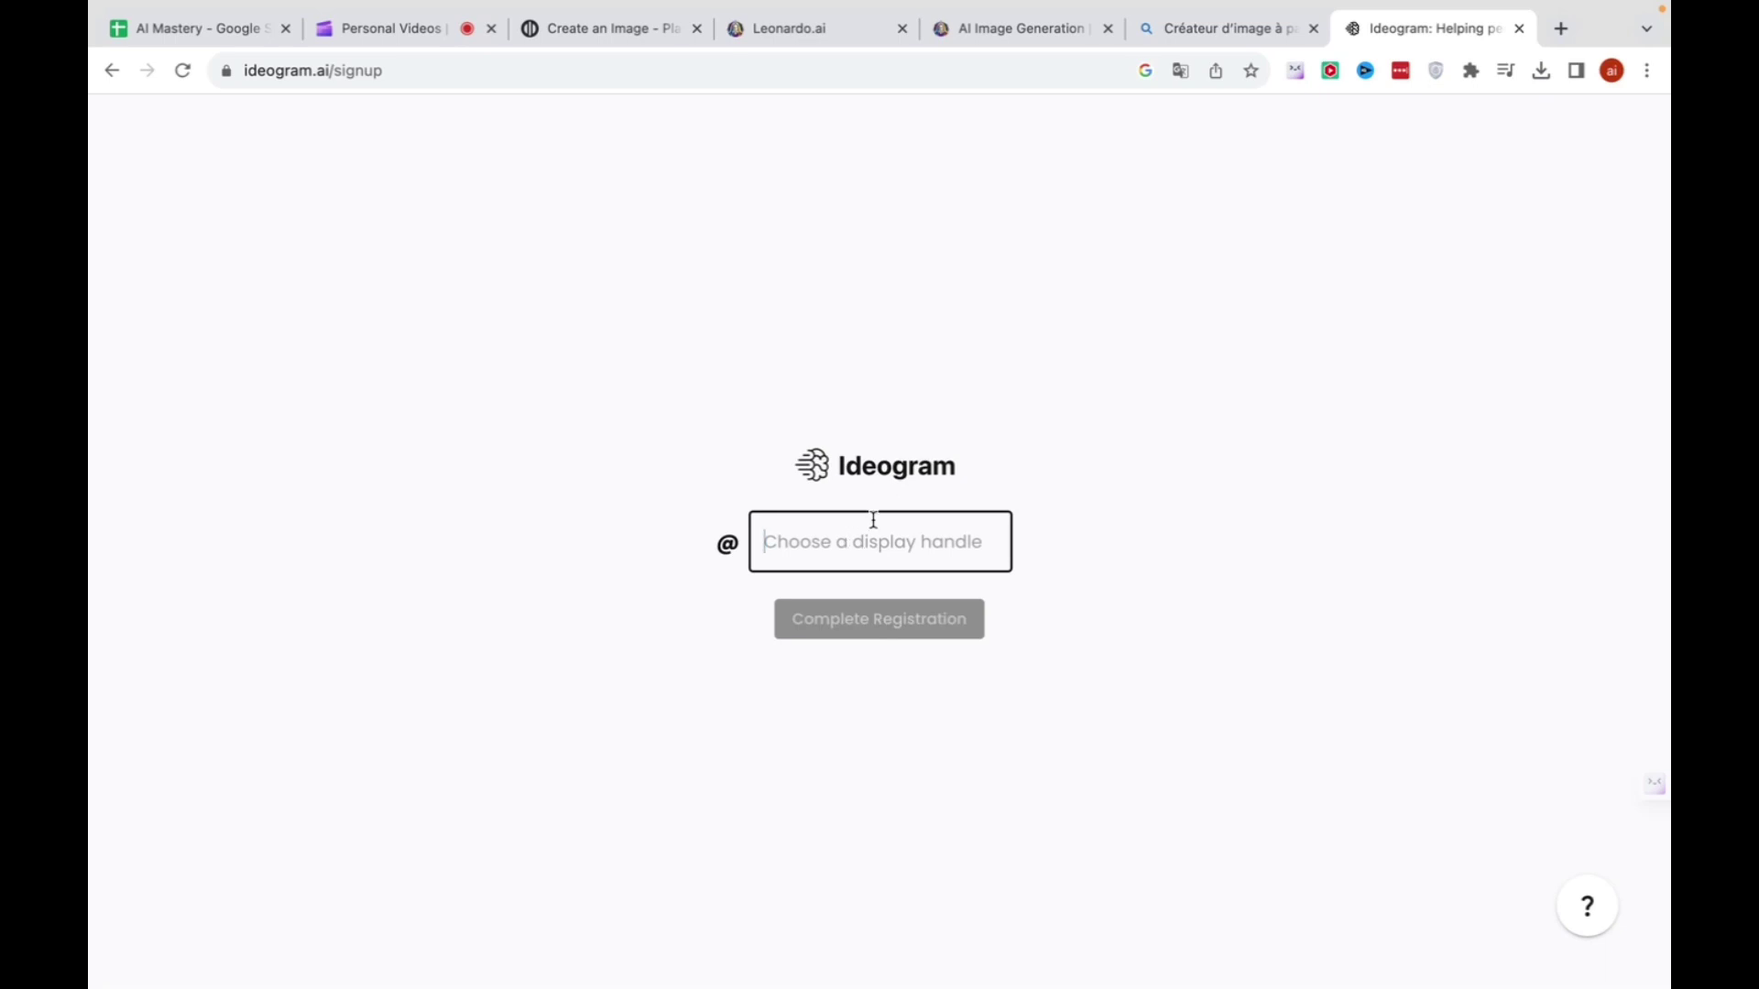
# Choose "aituto" as the display handle and complete the Ideogram registration.
pyautogui.write('aitut')
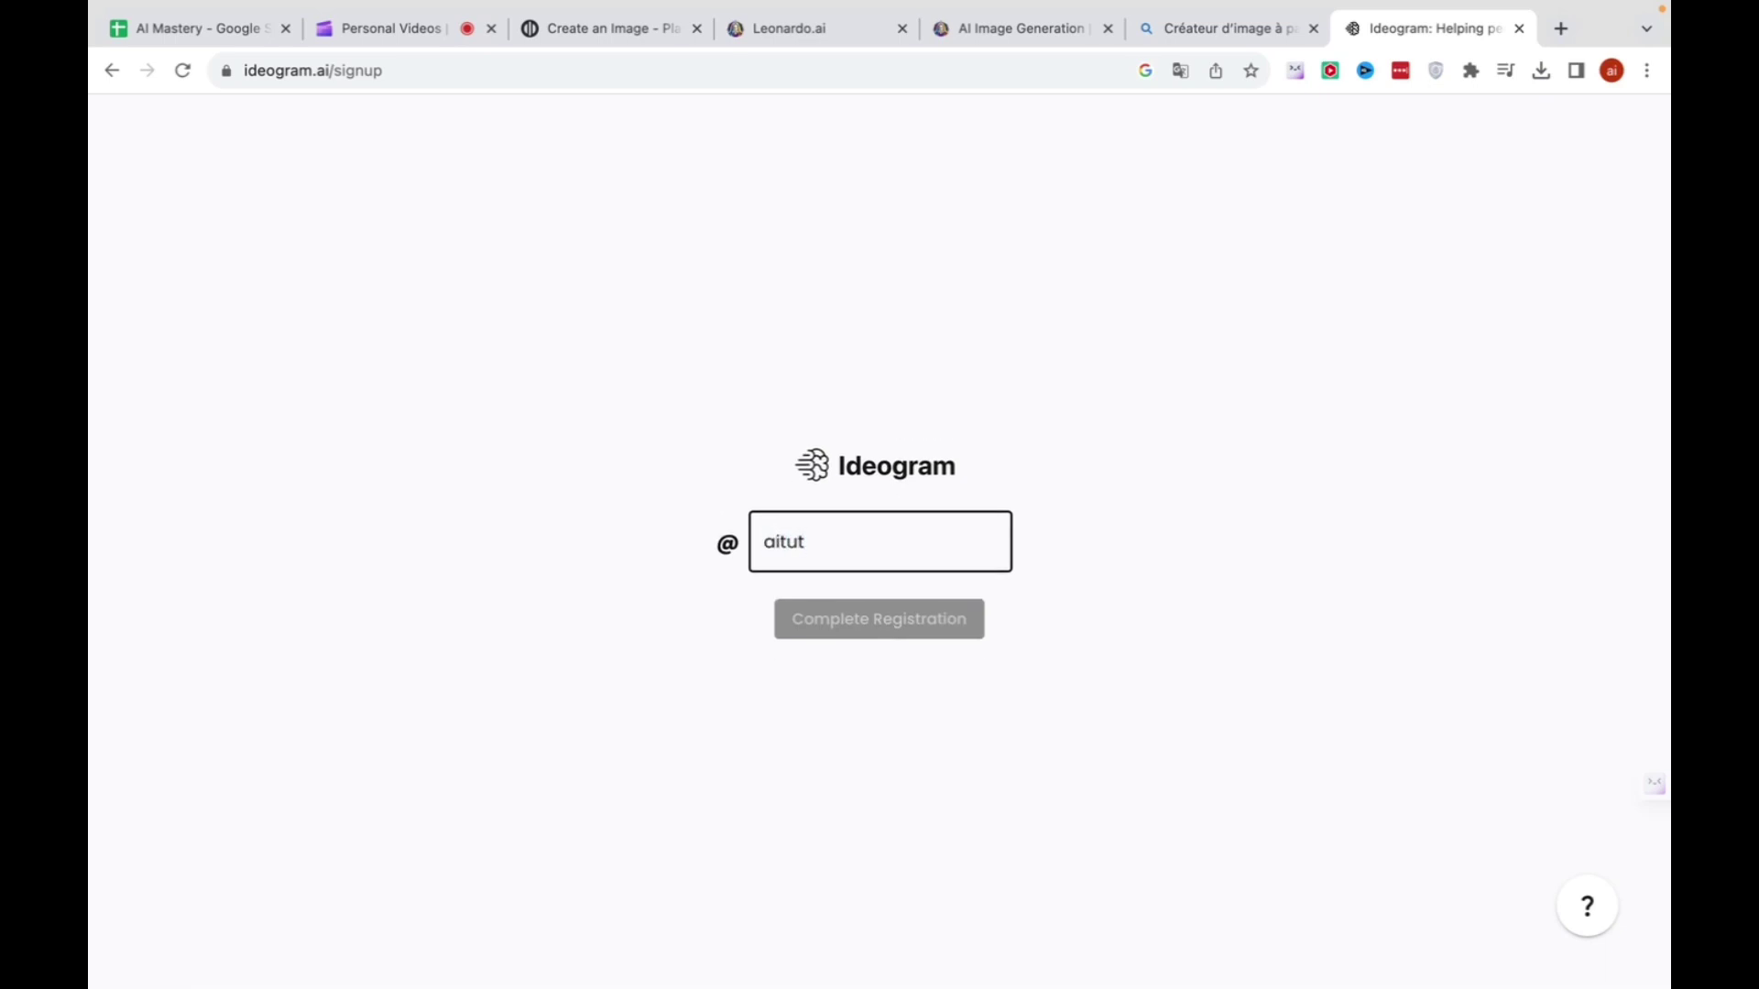
pyautogui.write('o')
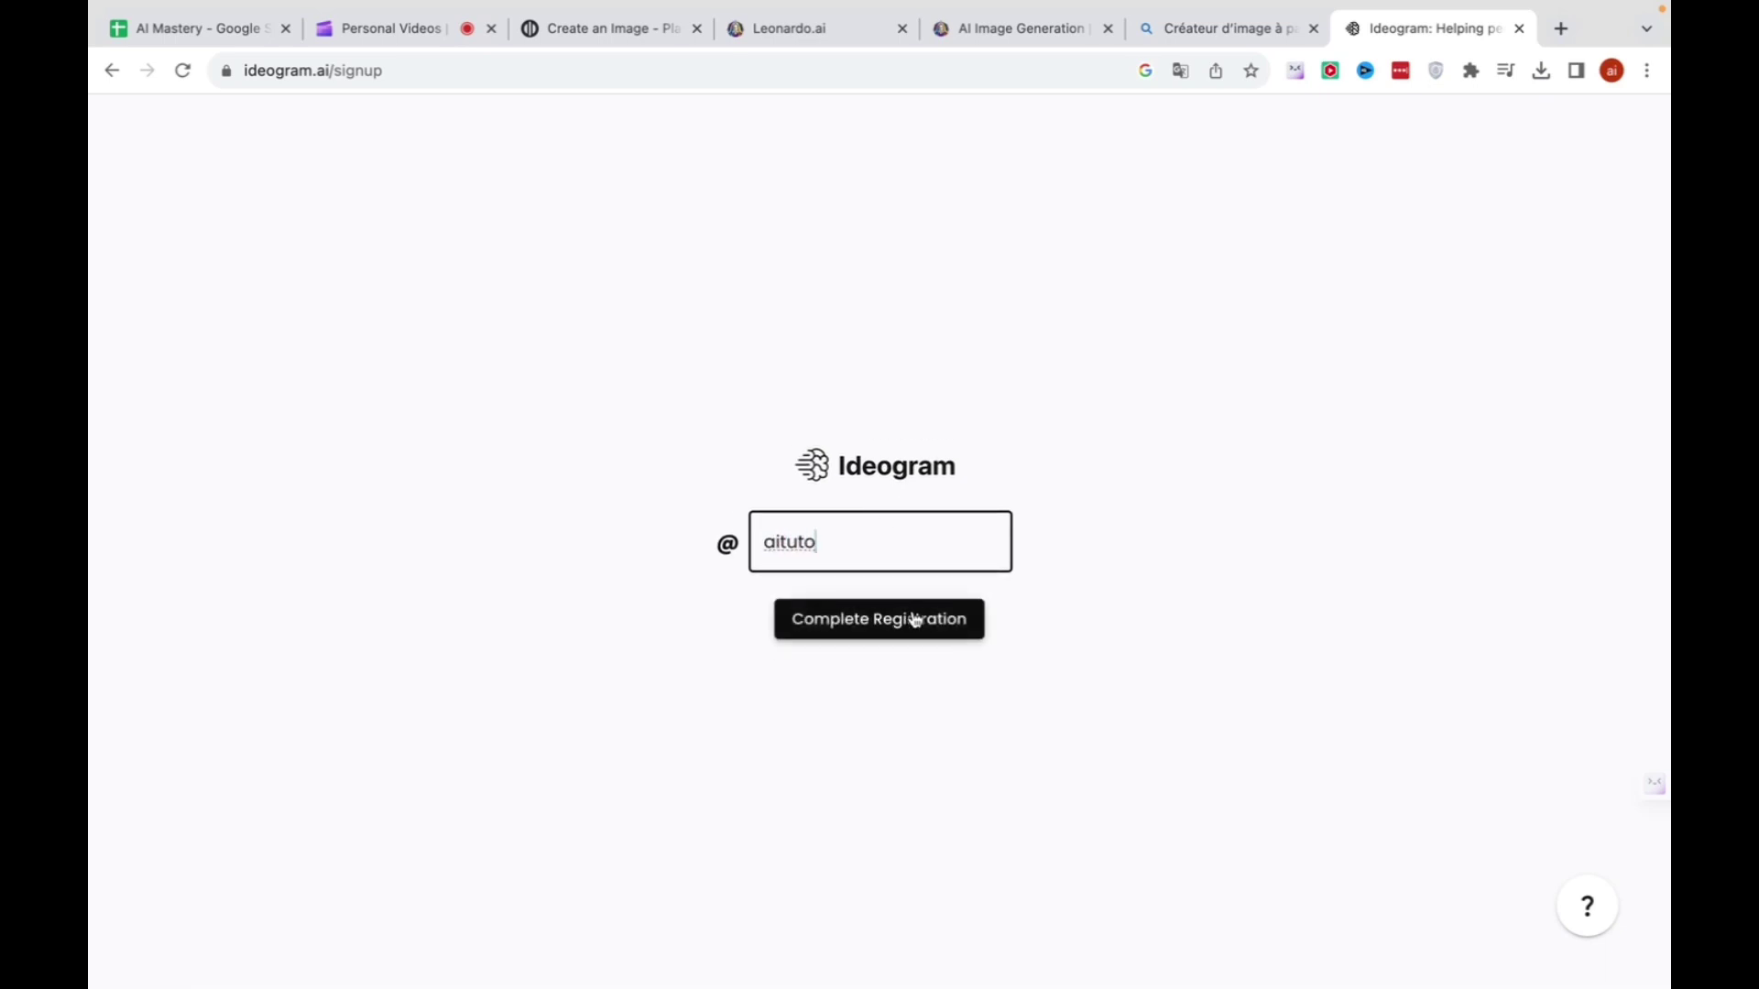
pyautogui.click(915, 620)
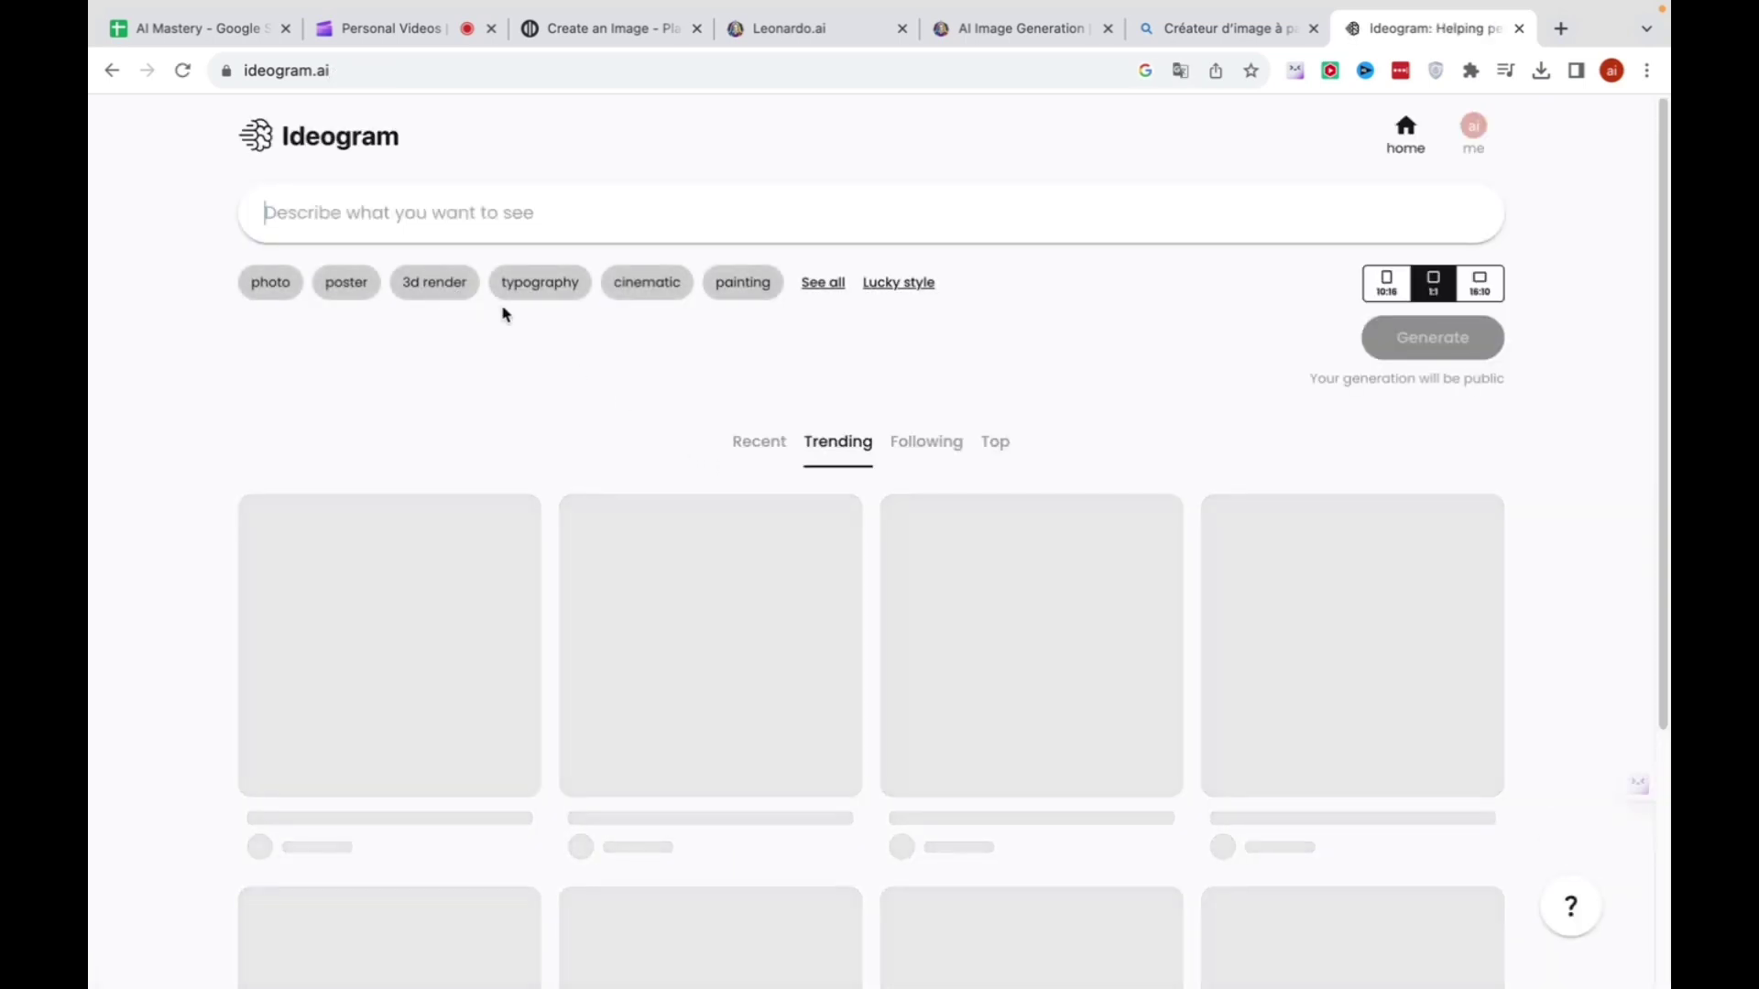
# Browse the trending community images and their prompts down to the white tiger standing in a jacket.
pyautogui.scroll(-1, 939, 347)
pyautogui.scroll(-7, 844, 430)
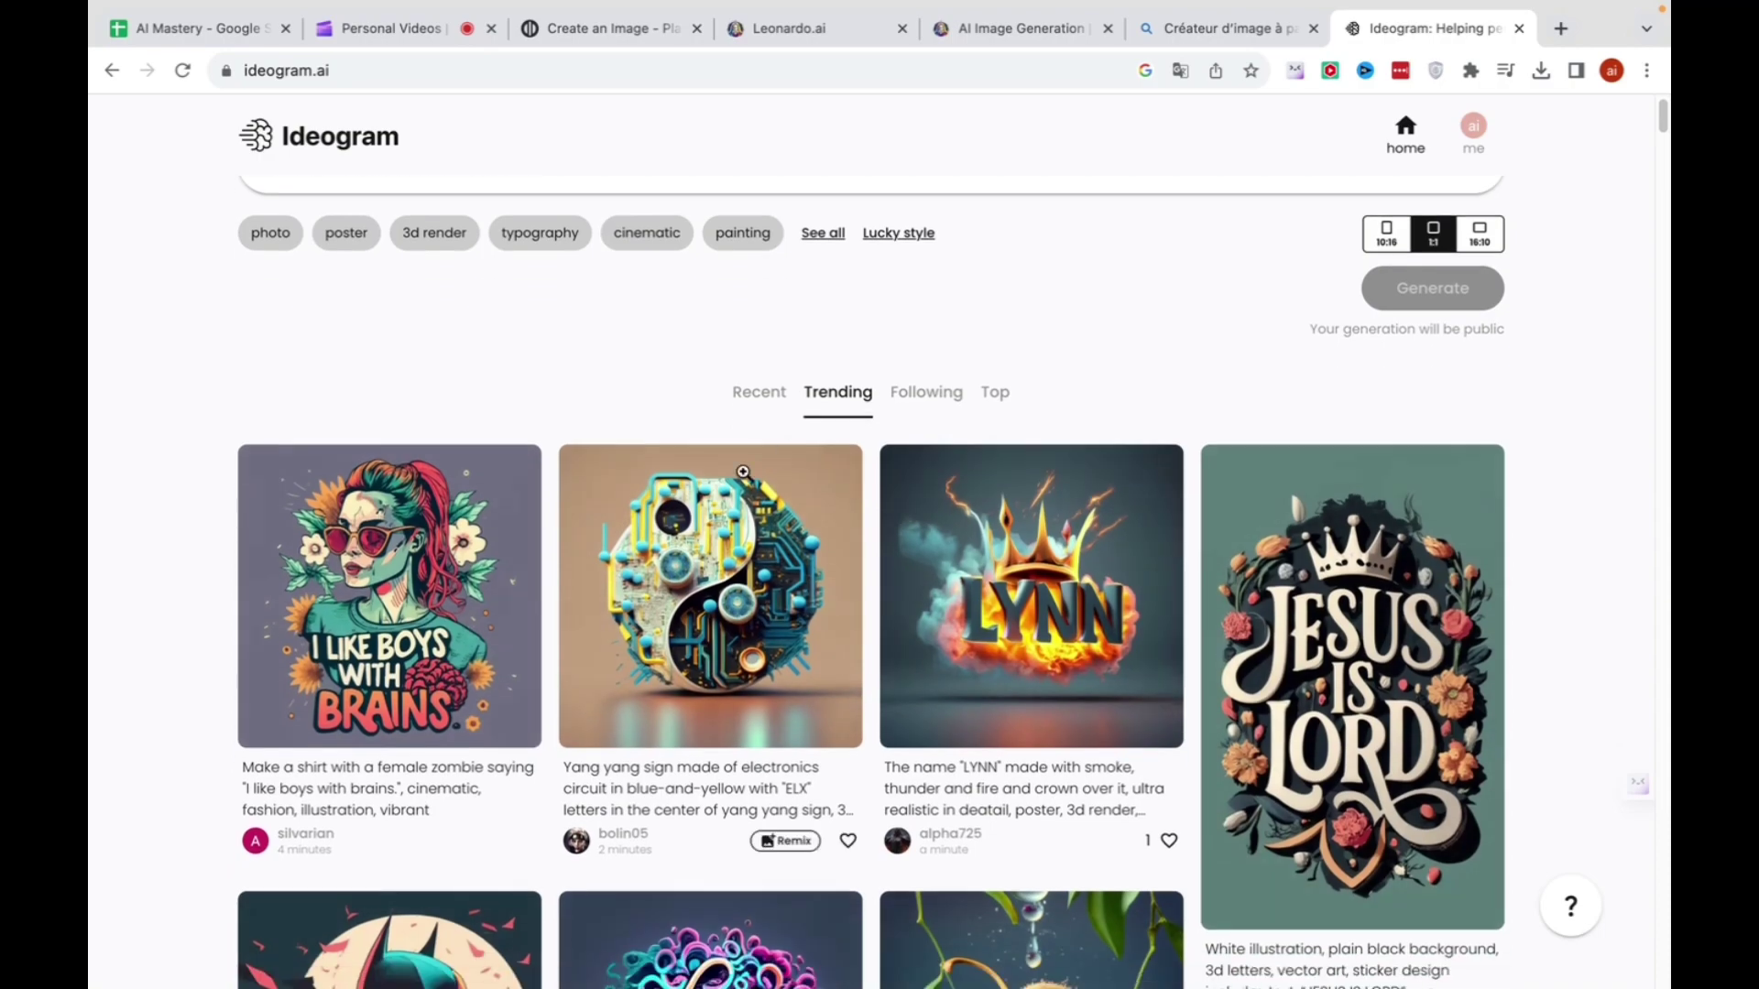
pyautogui.scroll(-15, 844, 488)
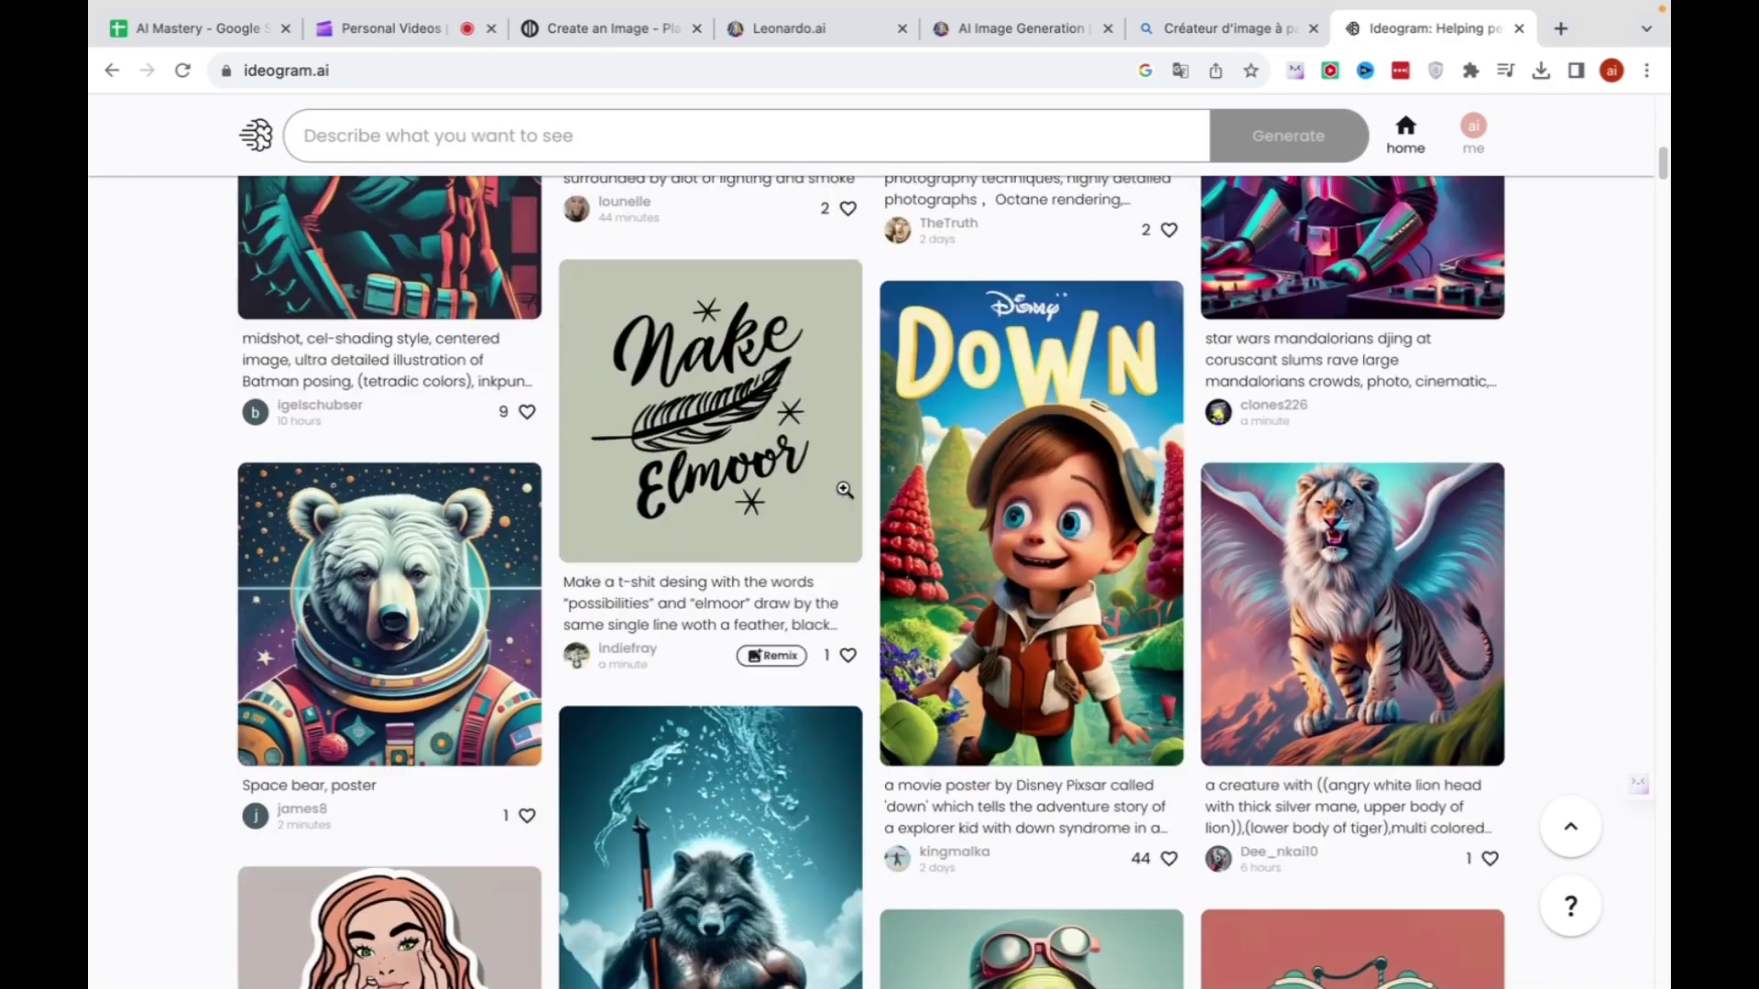
pyautogui.scroll(6, 844, 489)
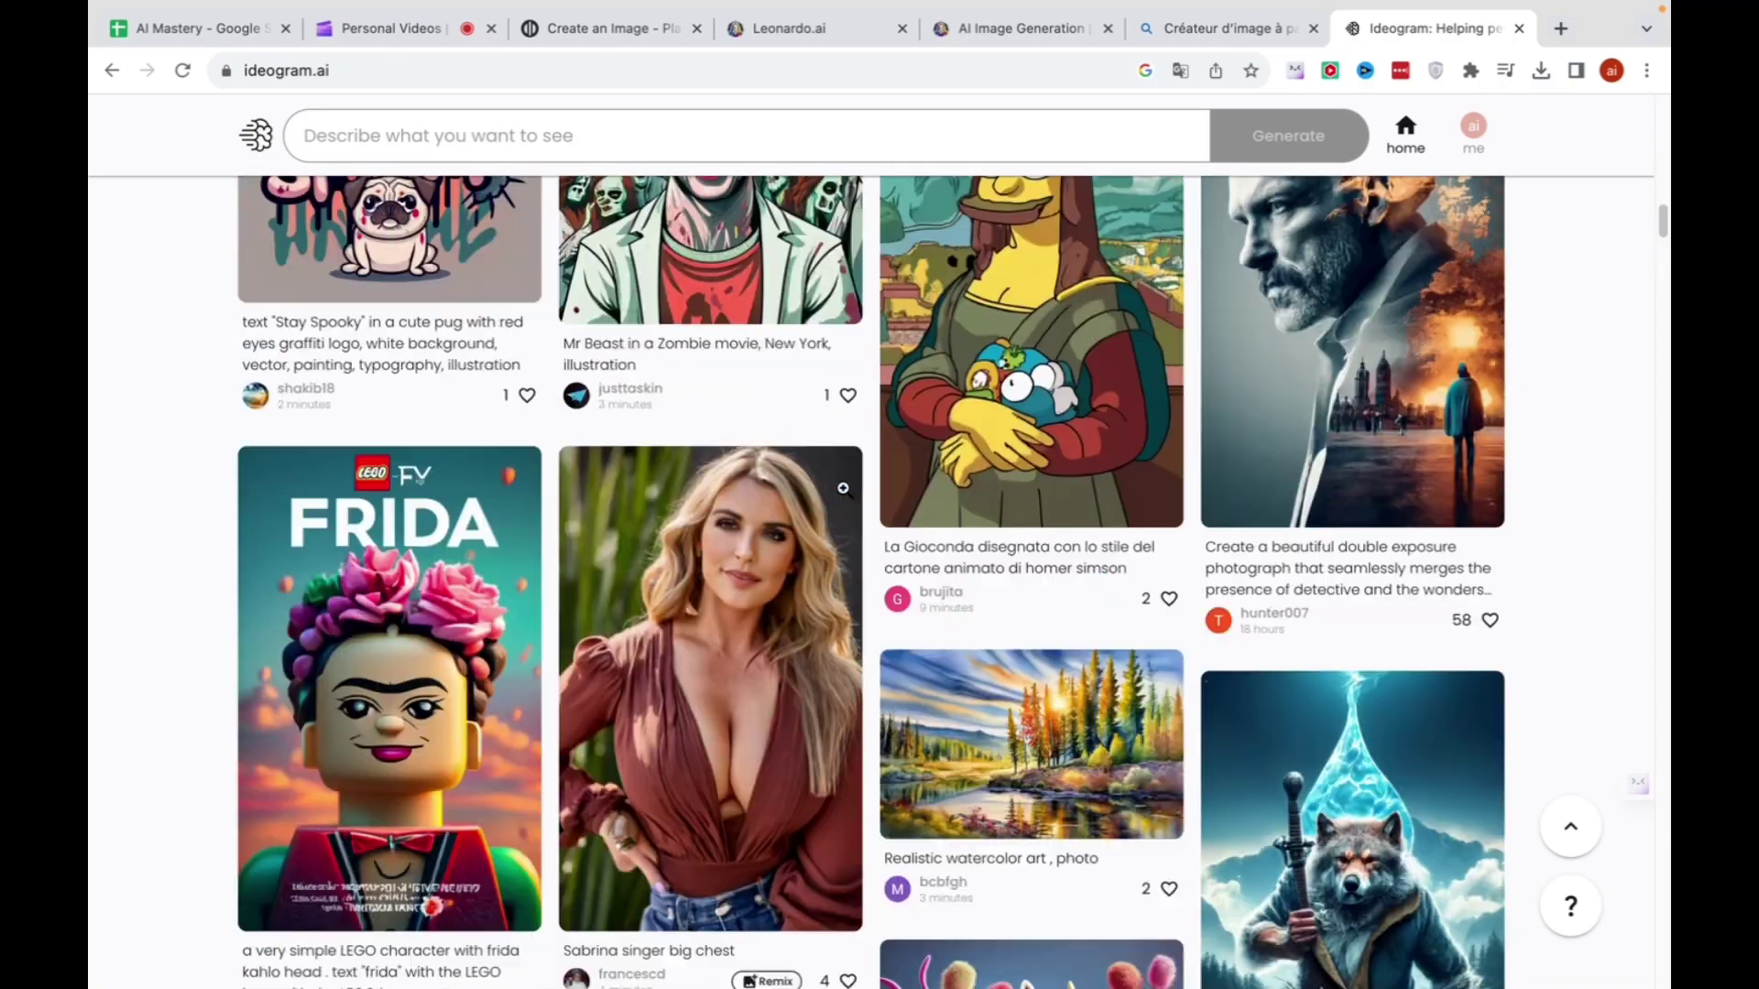
pyautogui.scroll(-5, 1285, 594)
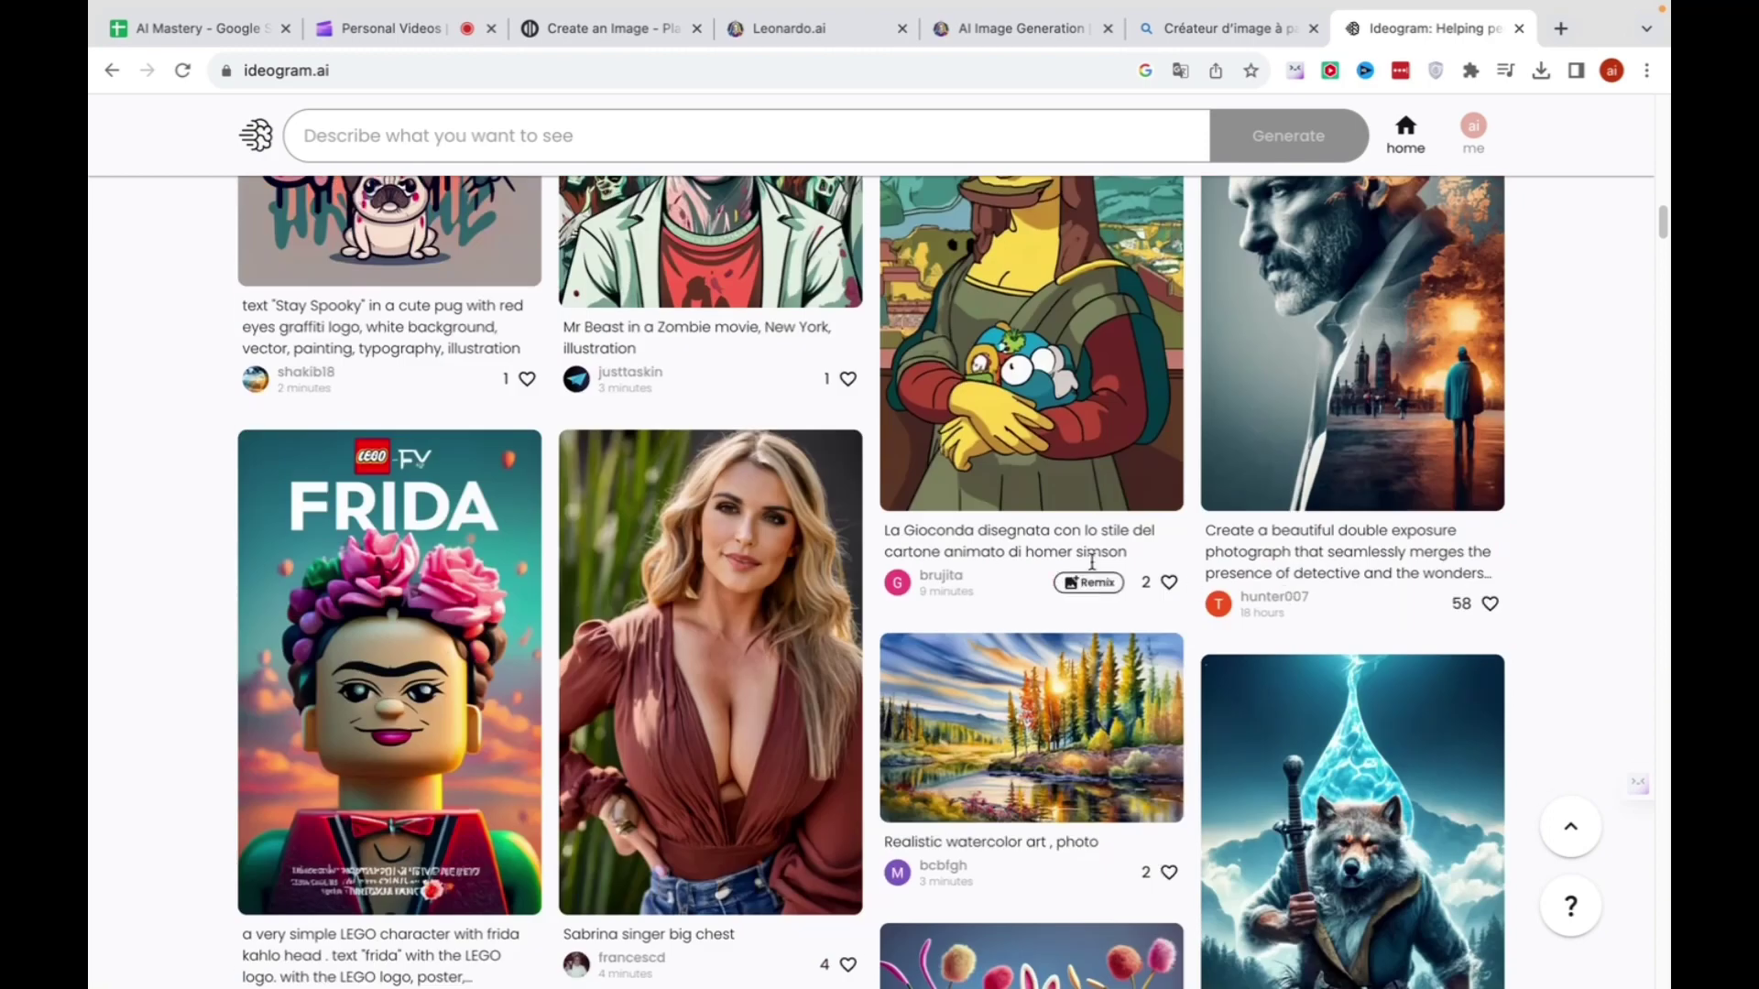
pyautogui.scroll(-8, 1098, 563)
pyautogui.scroll(-10, 1098, 563)
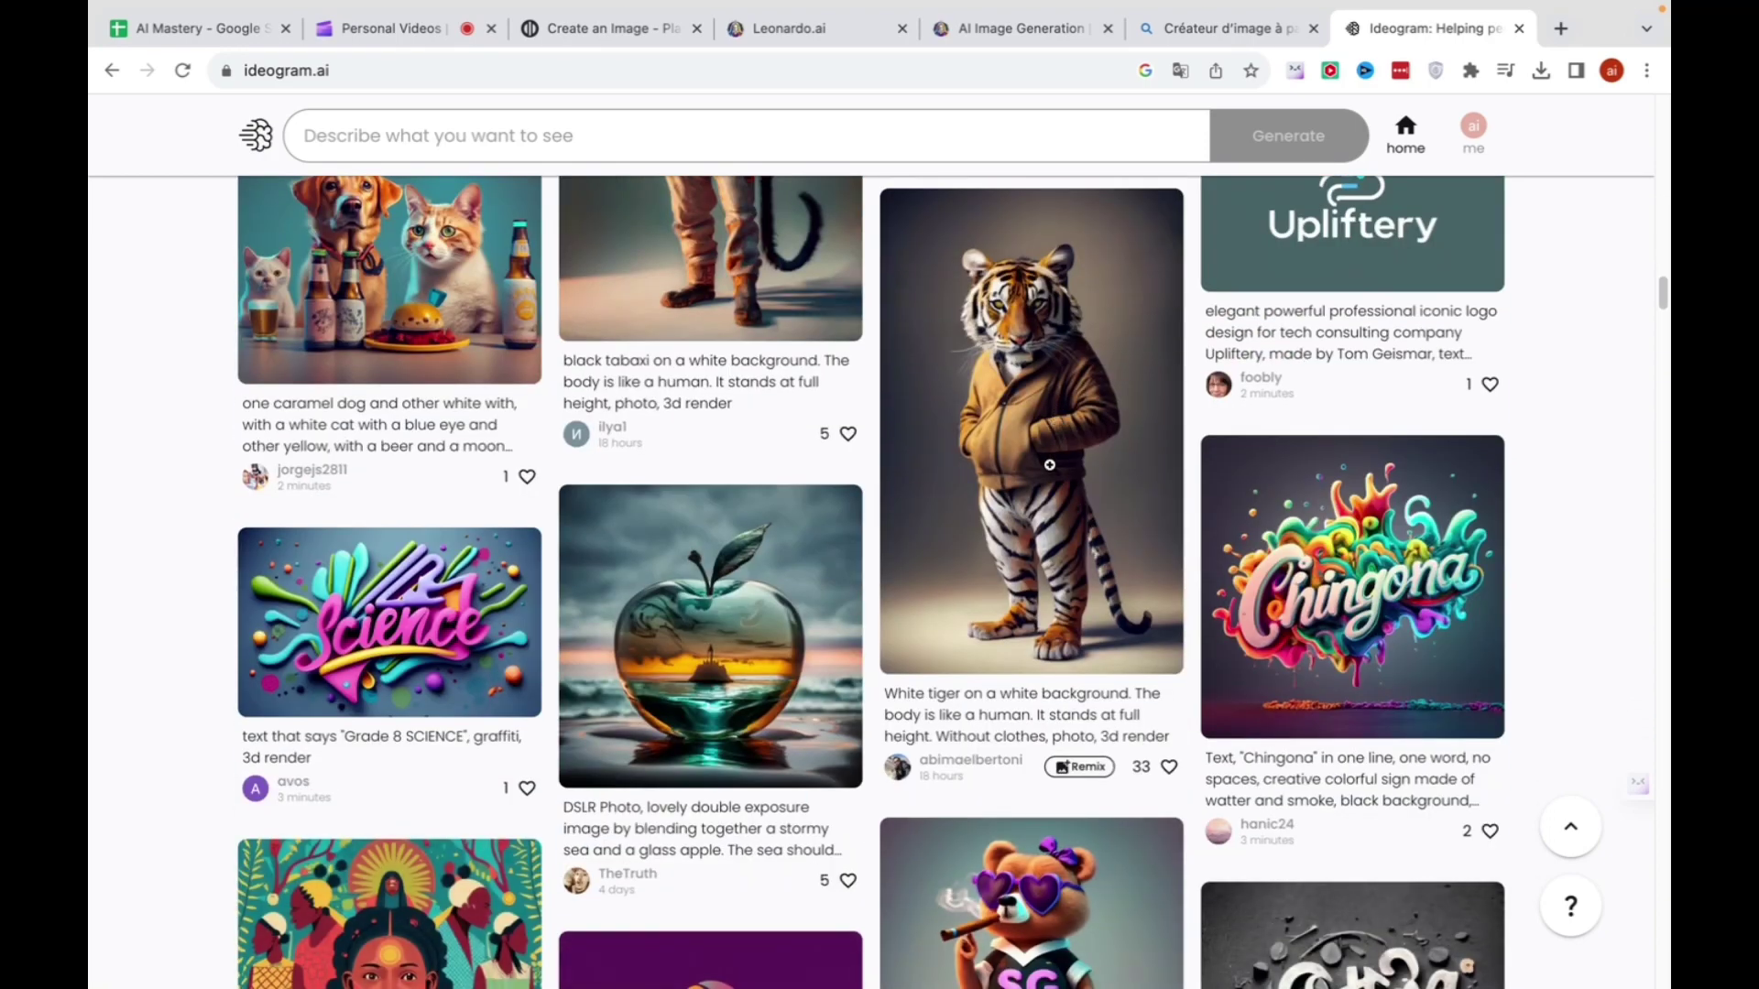
# Remix the white tiger image, replacing "tiger" with "python" in its prompt, and generate the new images.
pyautogui.click(1044, 365)
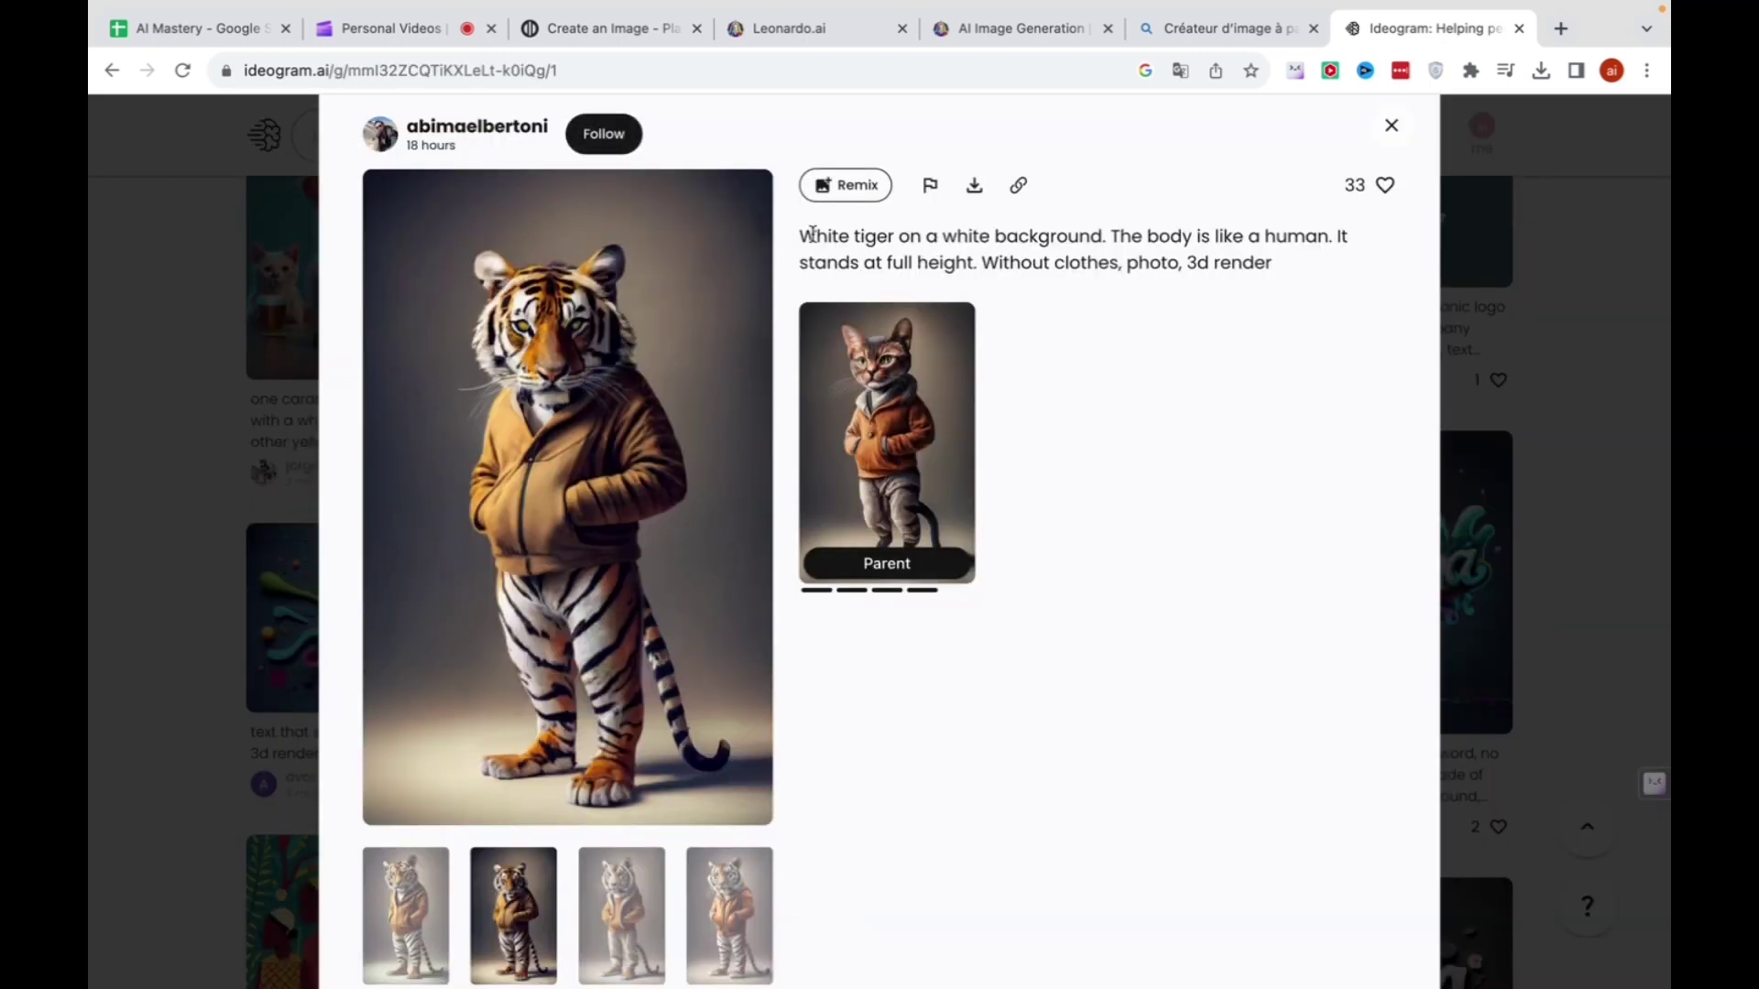
pyautogui.click(869, 189)
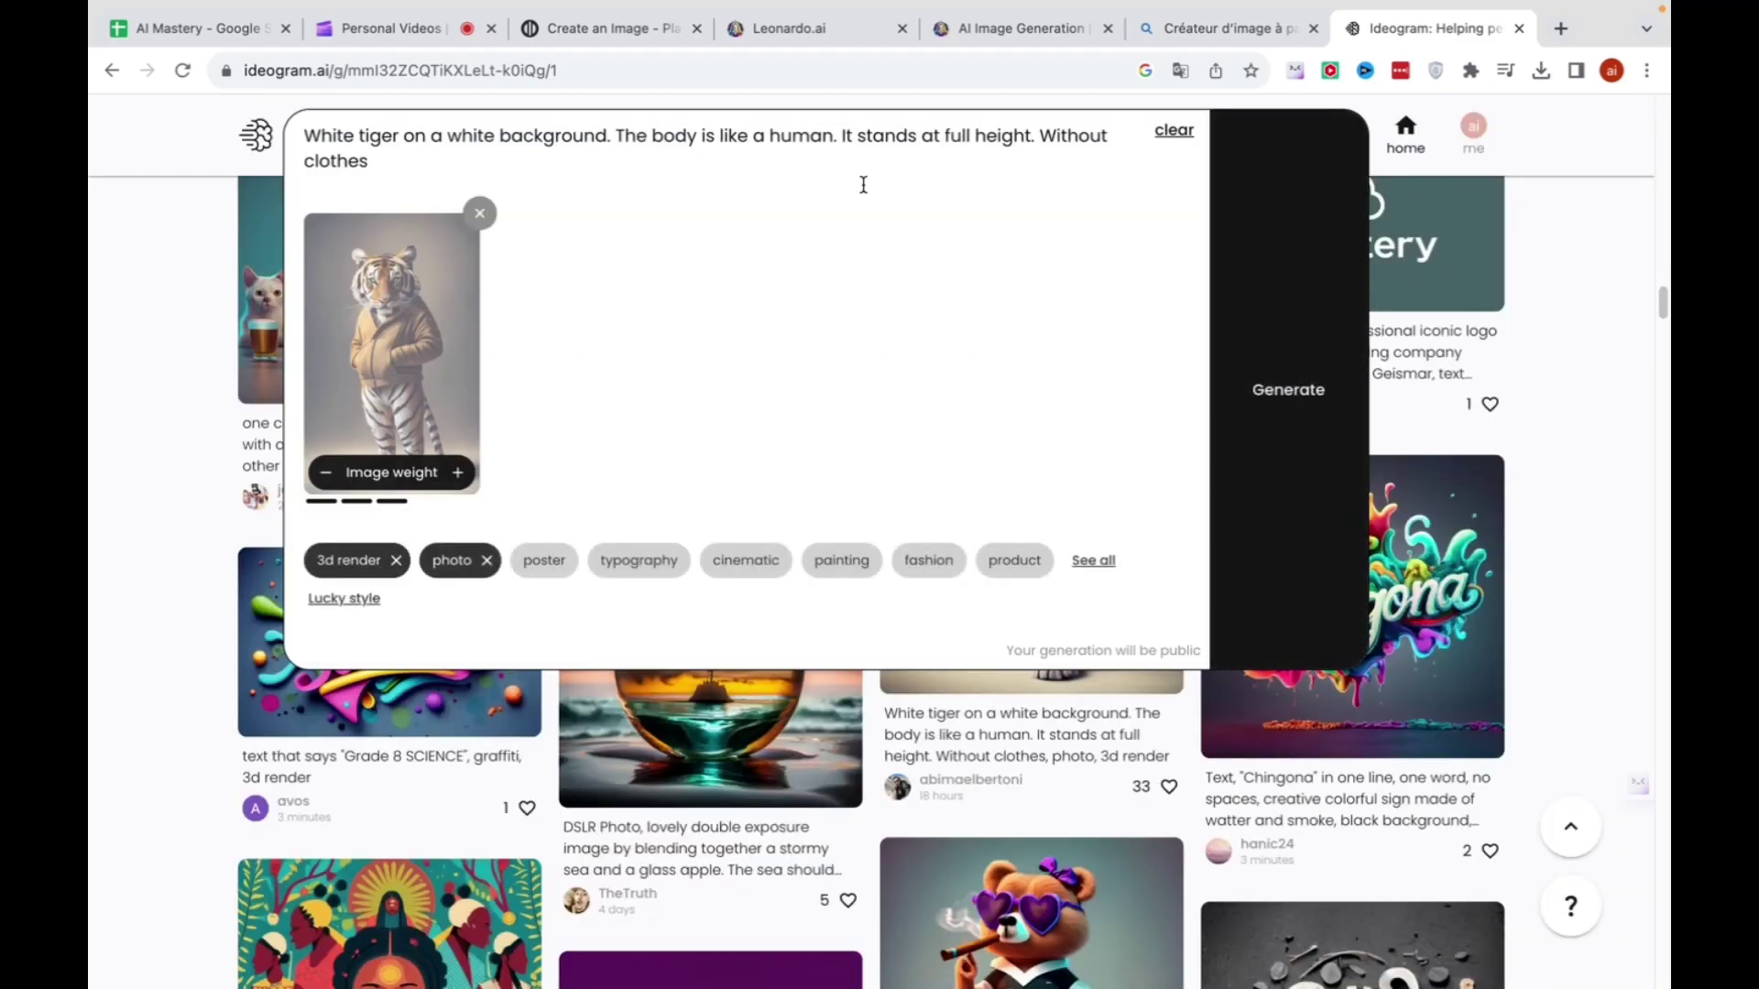
pyautogui.doubleClick(371, 135)
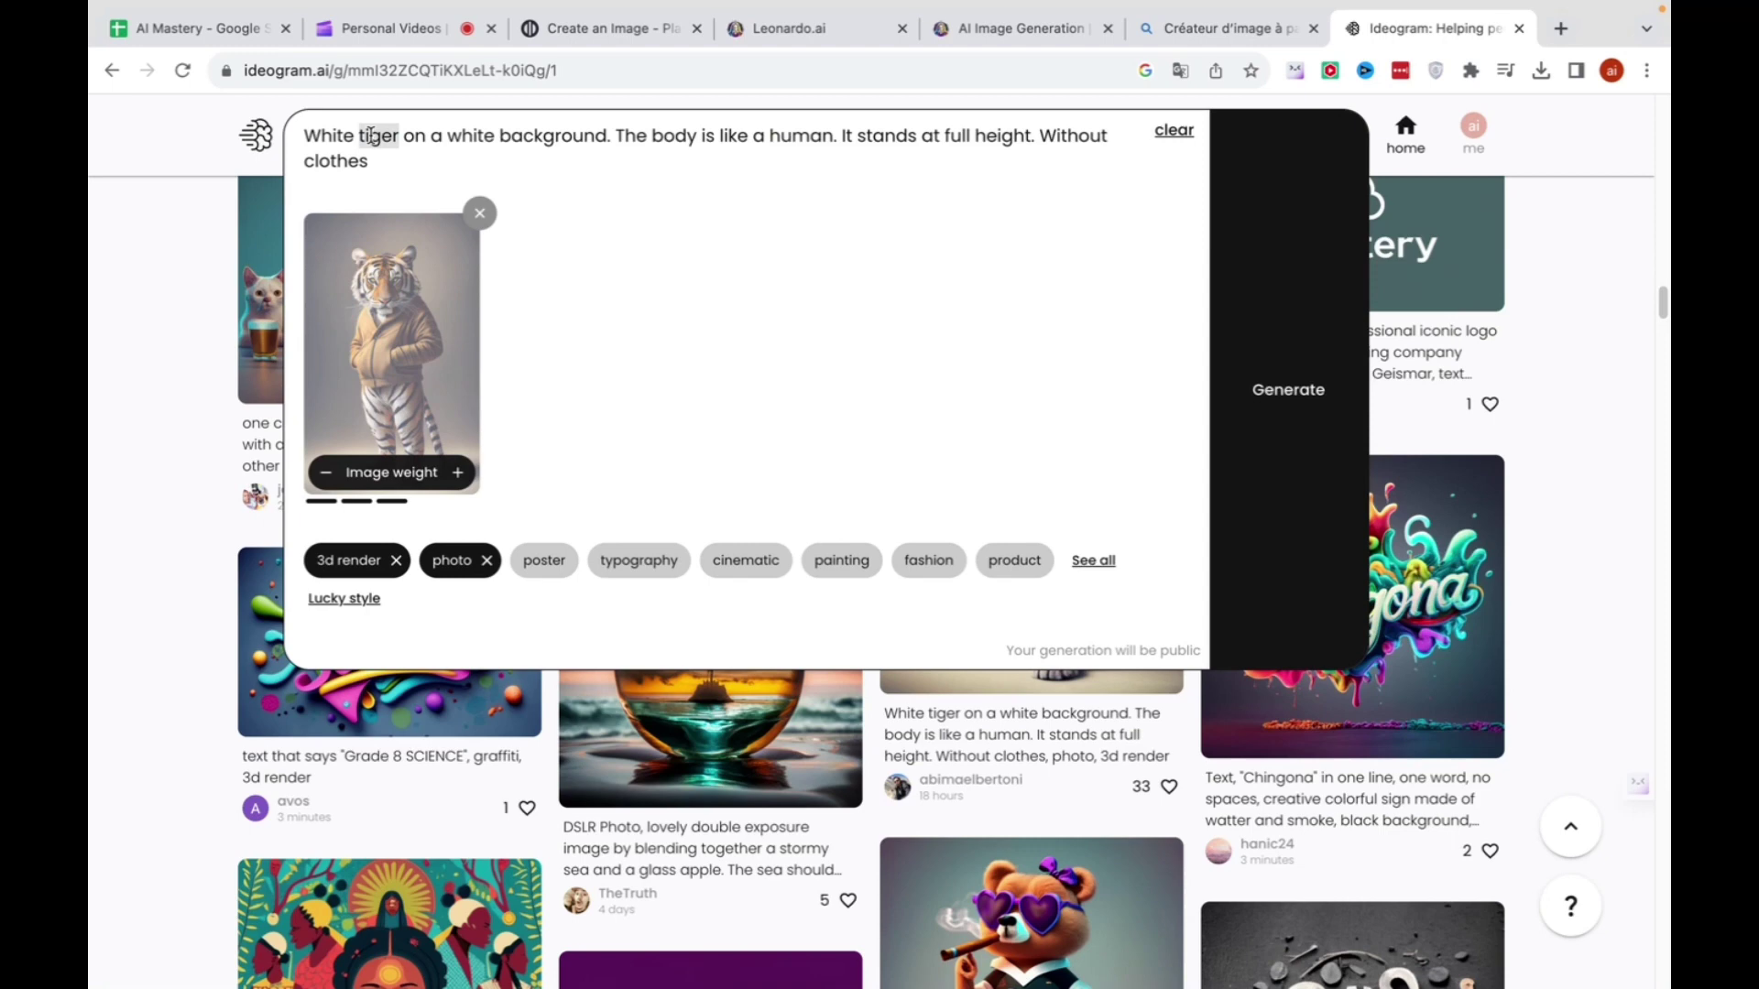
pyautogui.write('pytho')
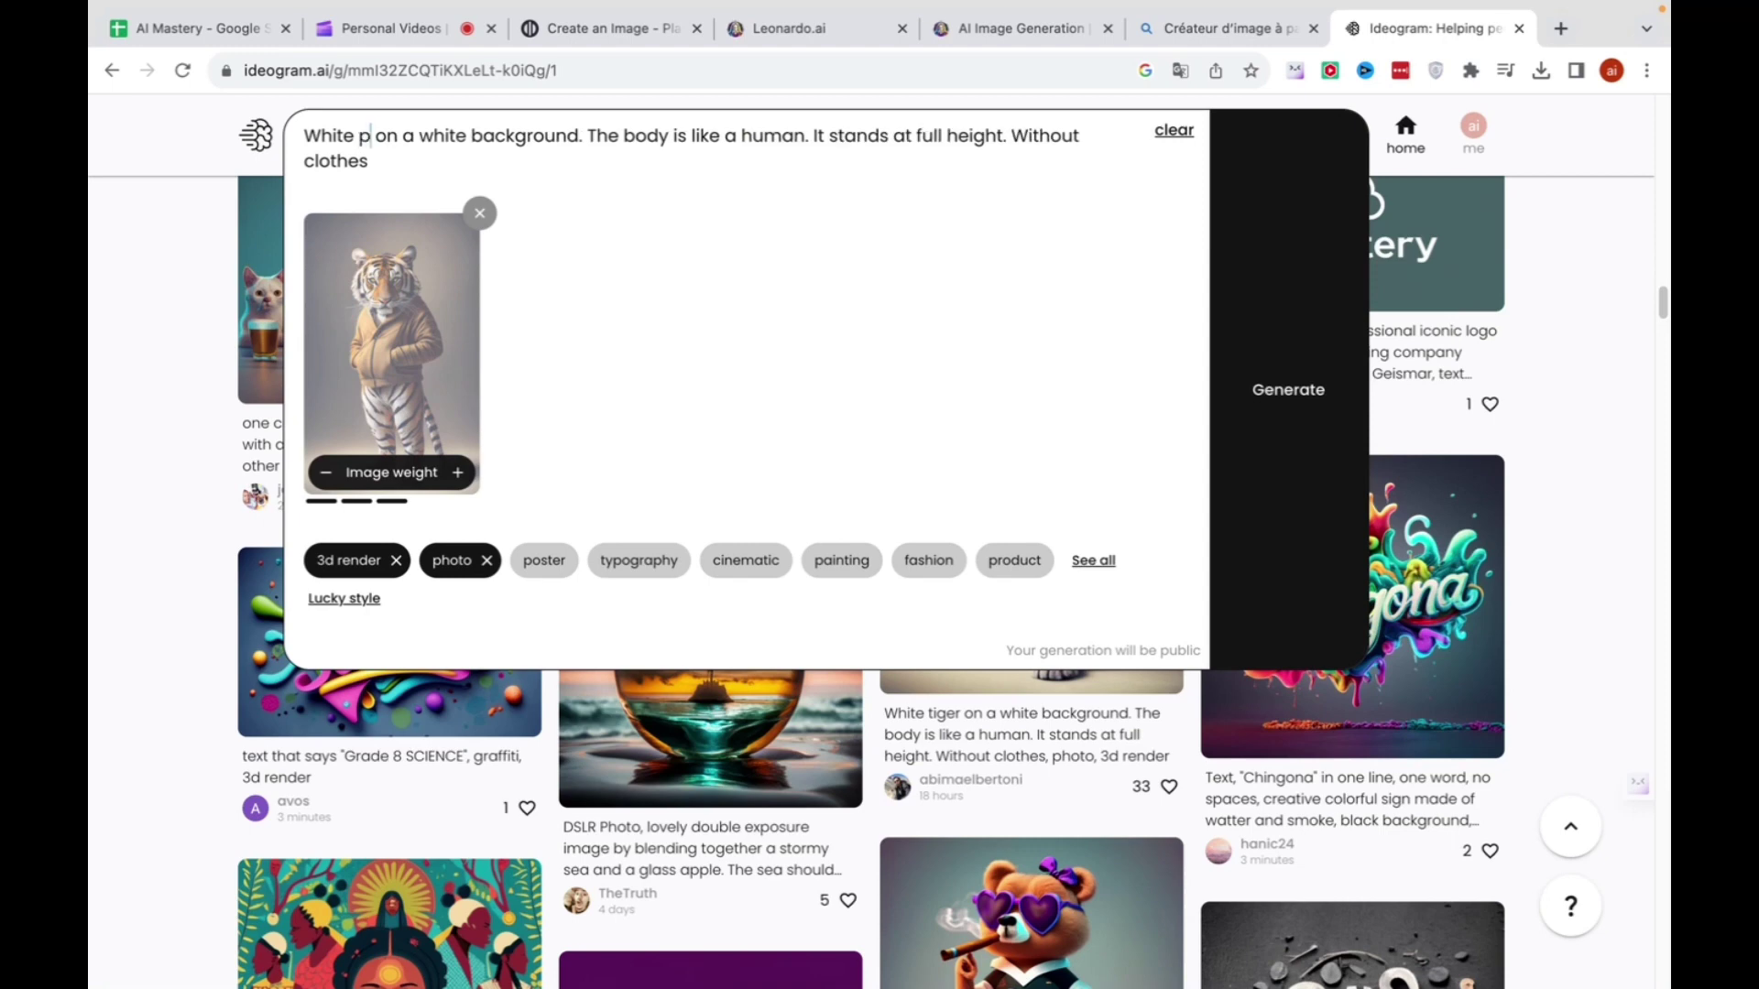
pyautogui.write('n')
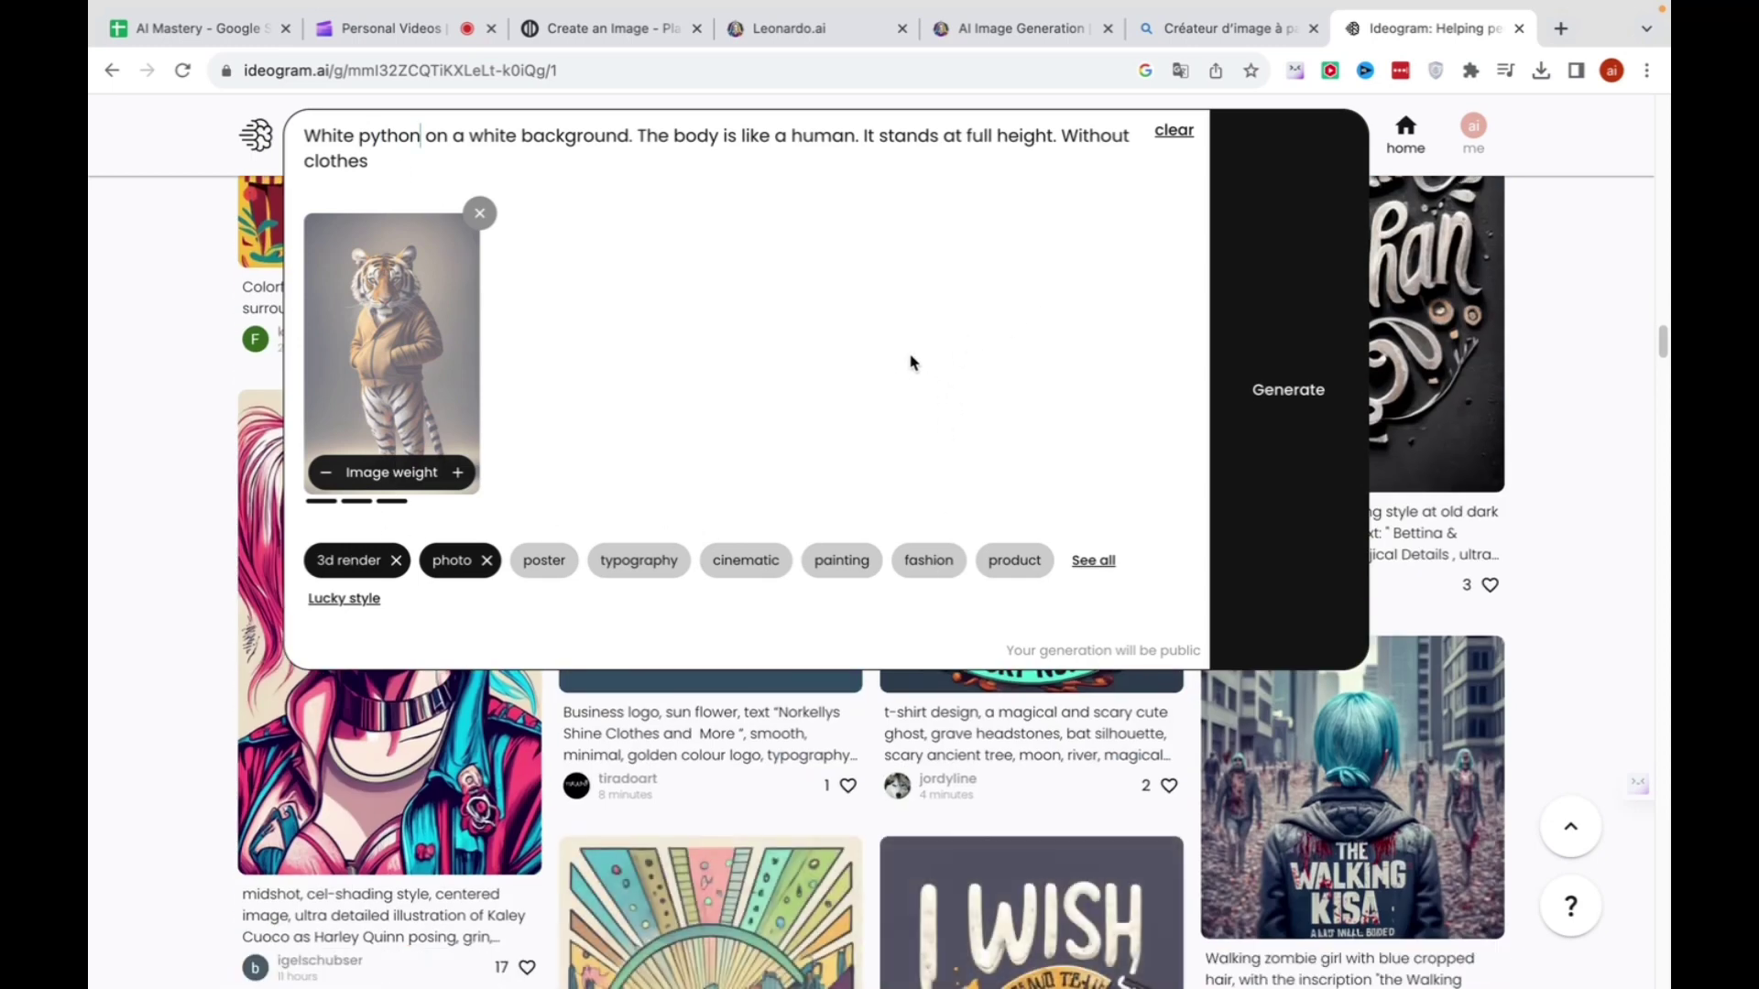
pyautogui.click(1295, 394)
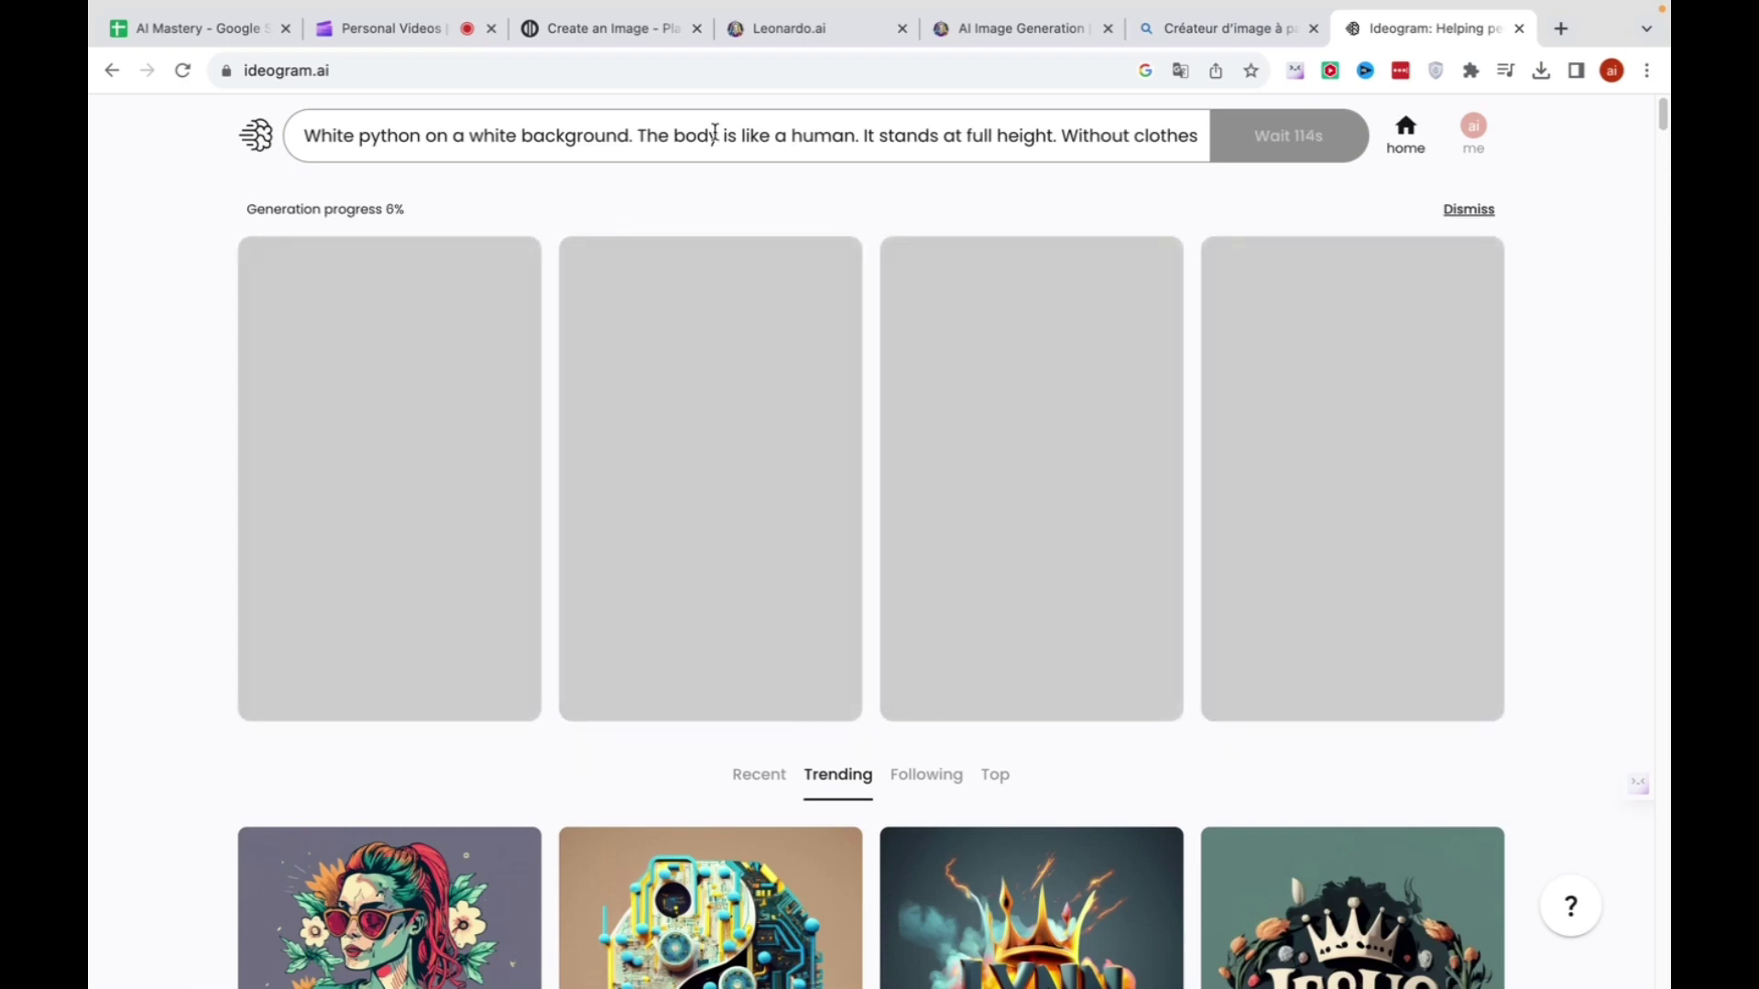
# Expand the submitted white python prompt to review its wording, reference image and style tags, and collapse it again.
pyautogui.moveTo(719, 137); pyautogui.dragTo(866, 140)
pyautogui.moveTo(1008, 138); pyautogui.dragTo(895, 173)
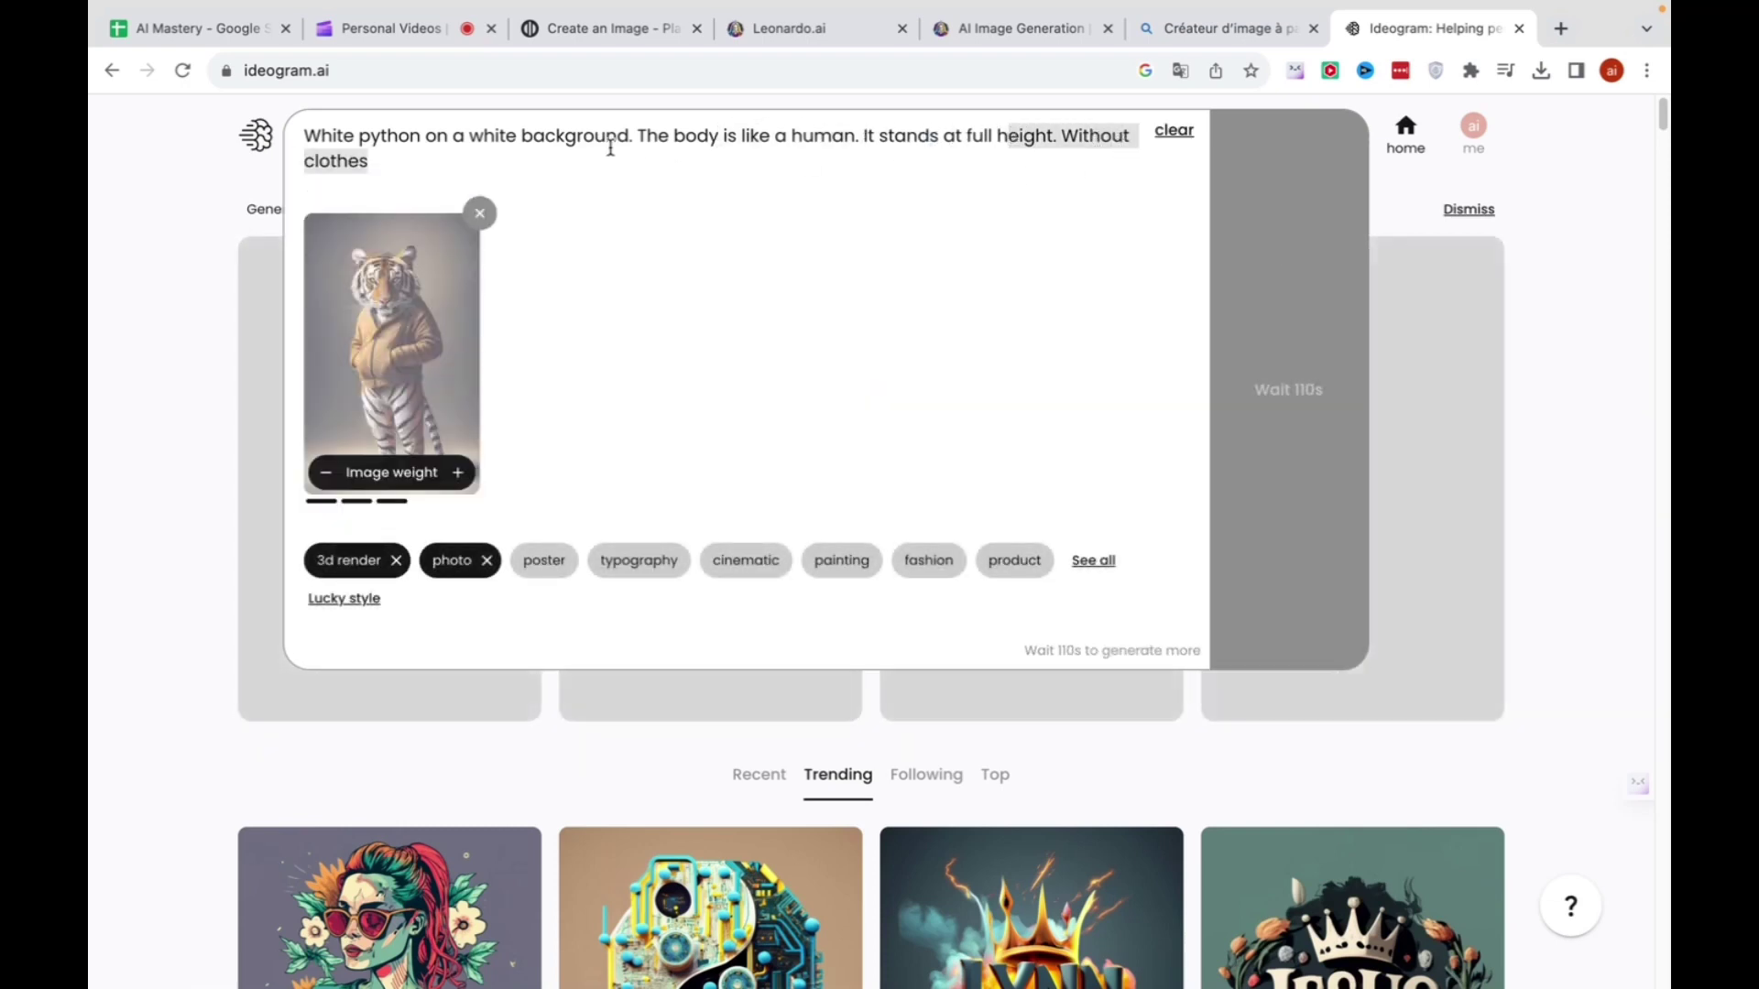
pyautogui.click(925, 131)
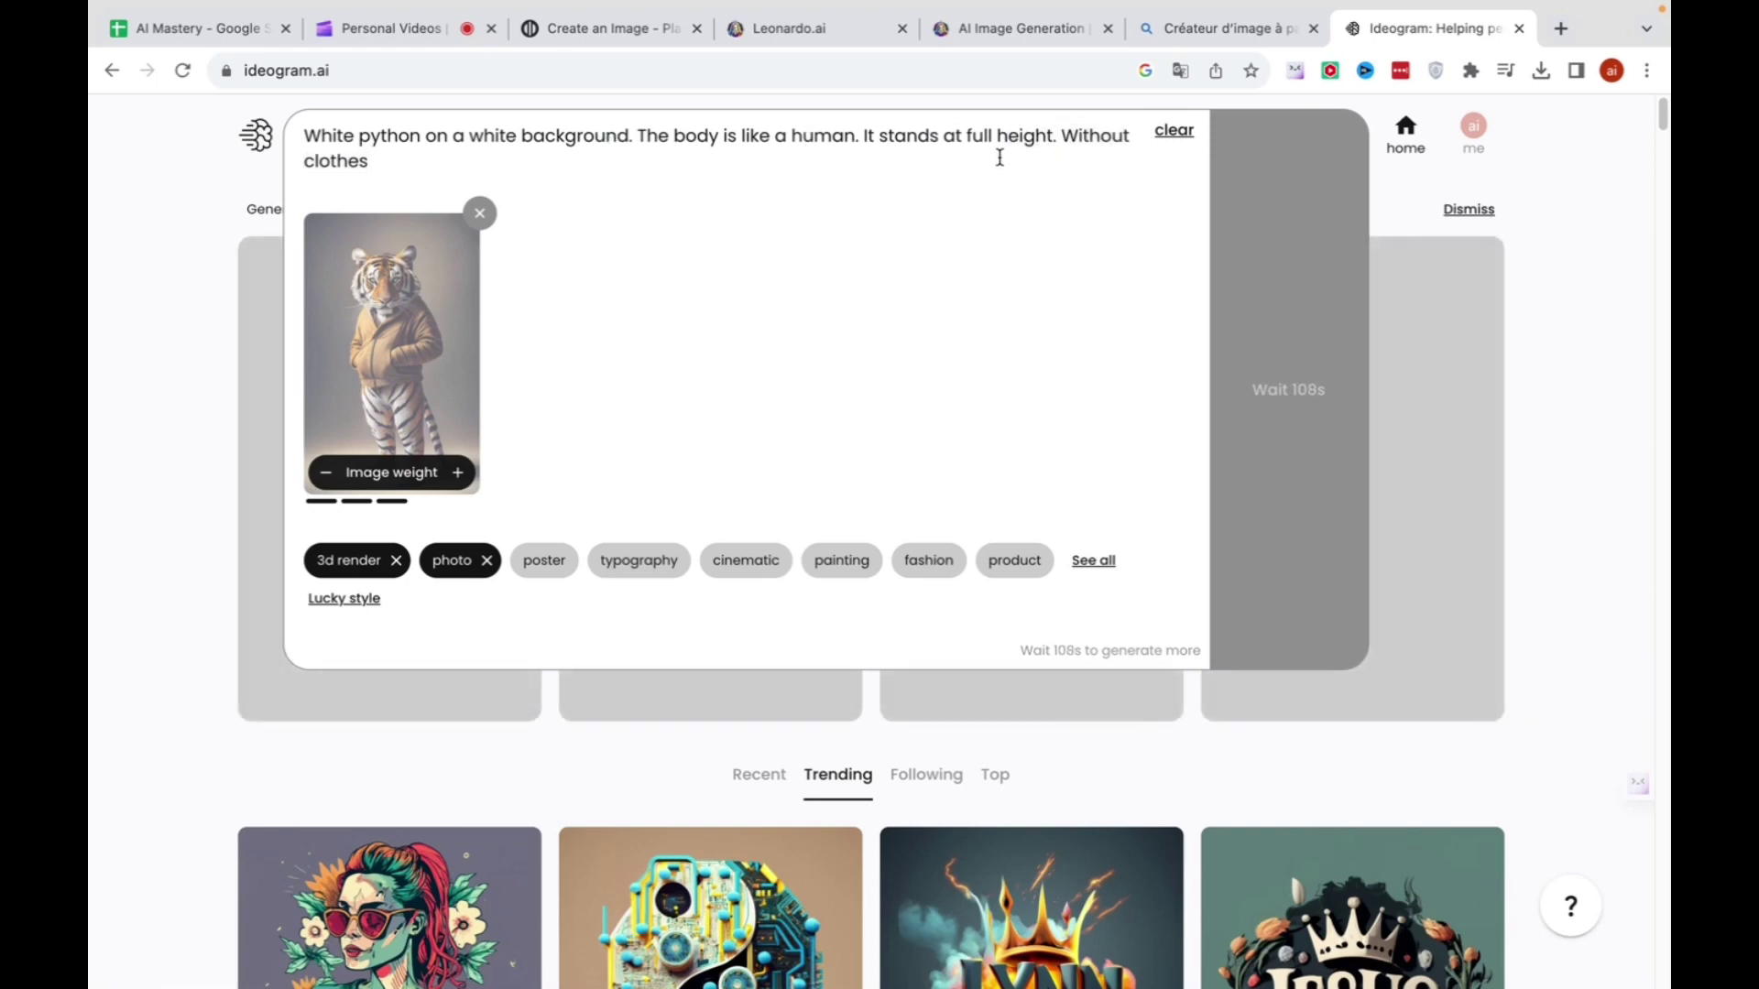
pyautogui.click(1587, 529)
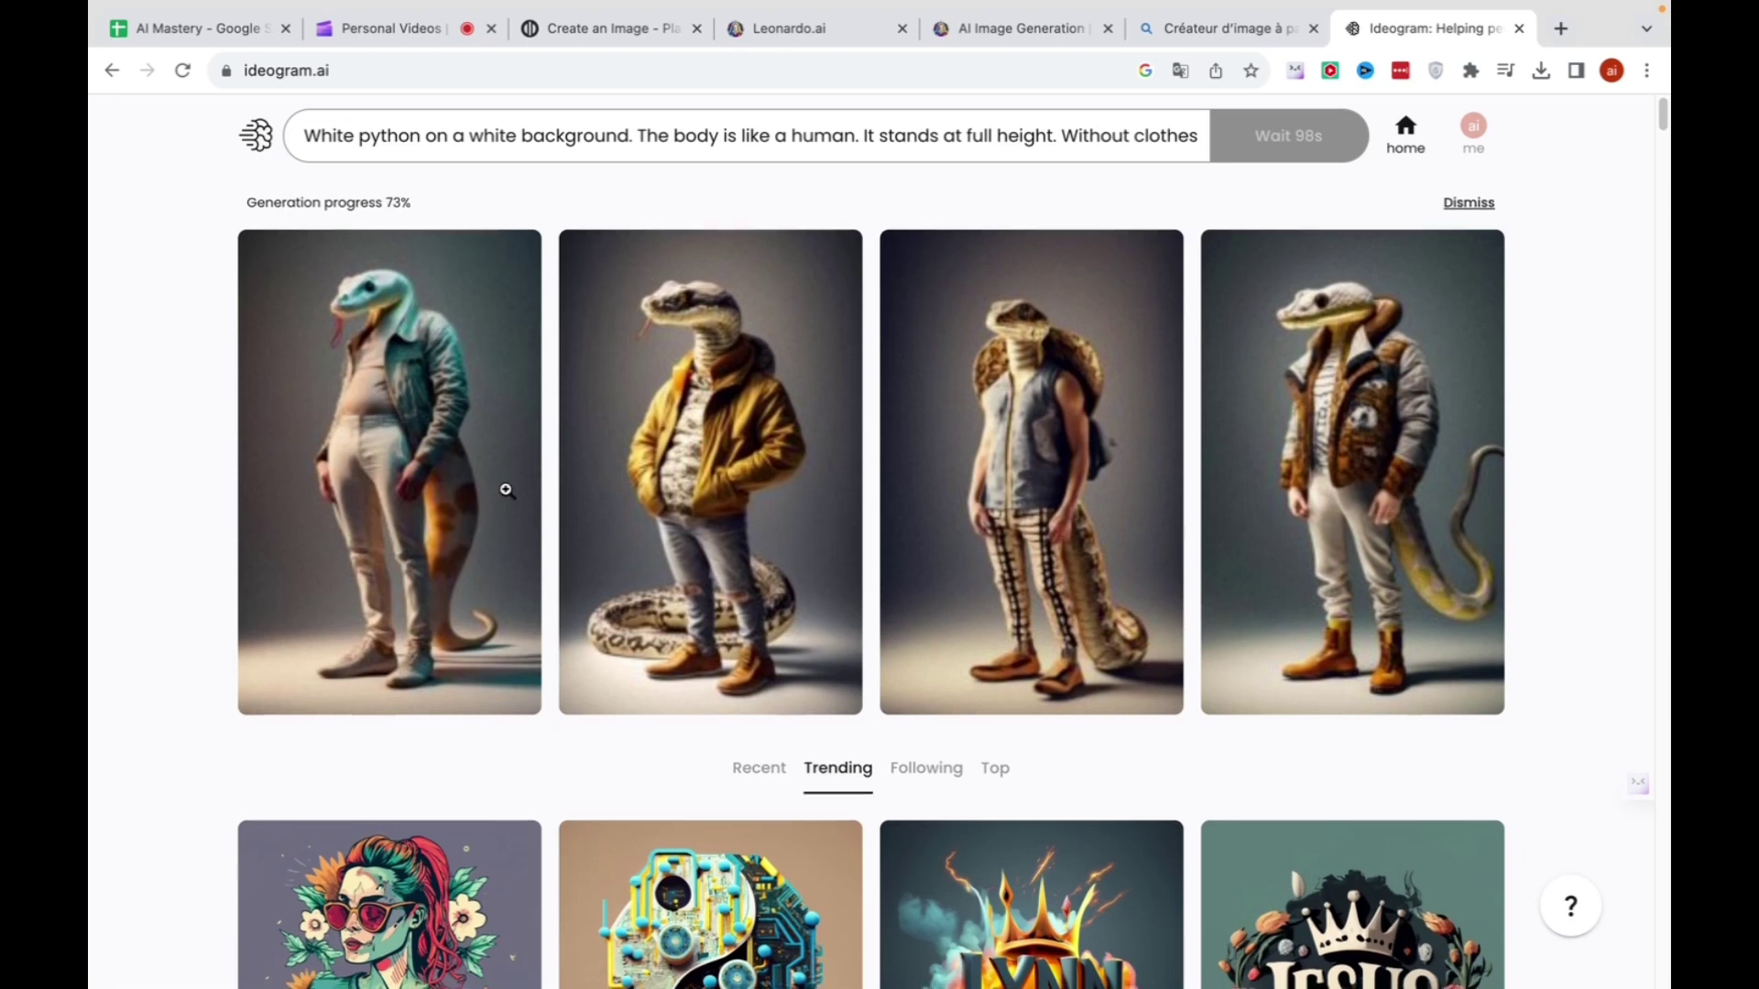
# Preview the generated python in the yellow jacket, close the preview and check the generation progress.
pyautogui.click(750, 448)
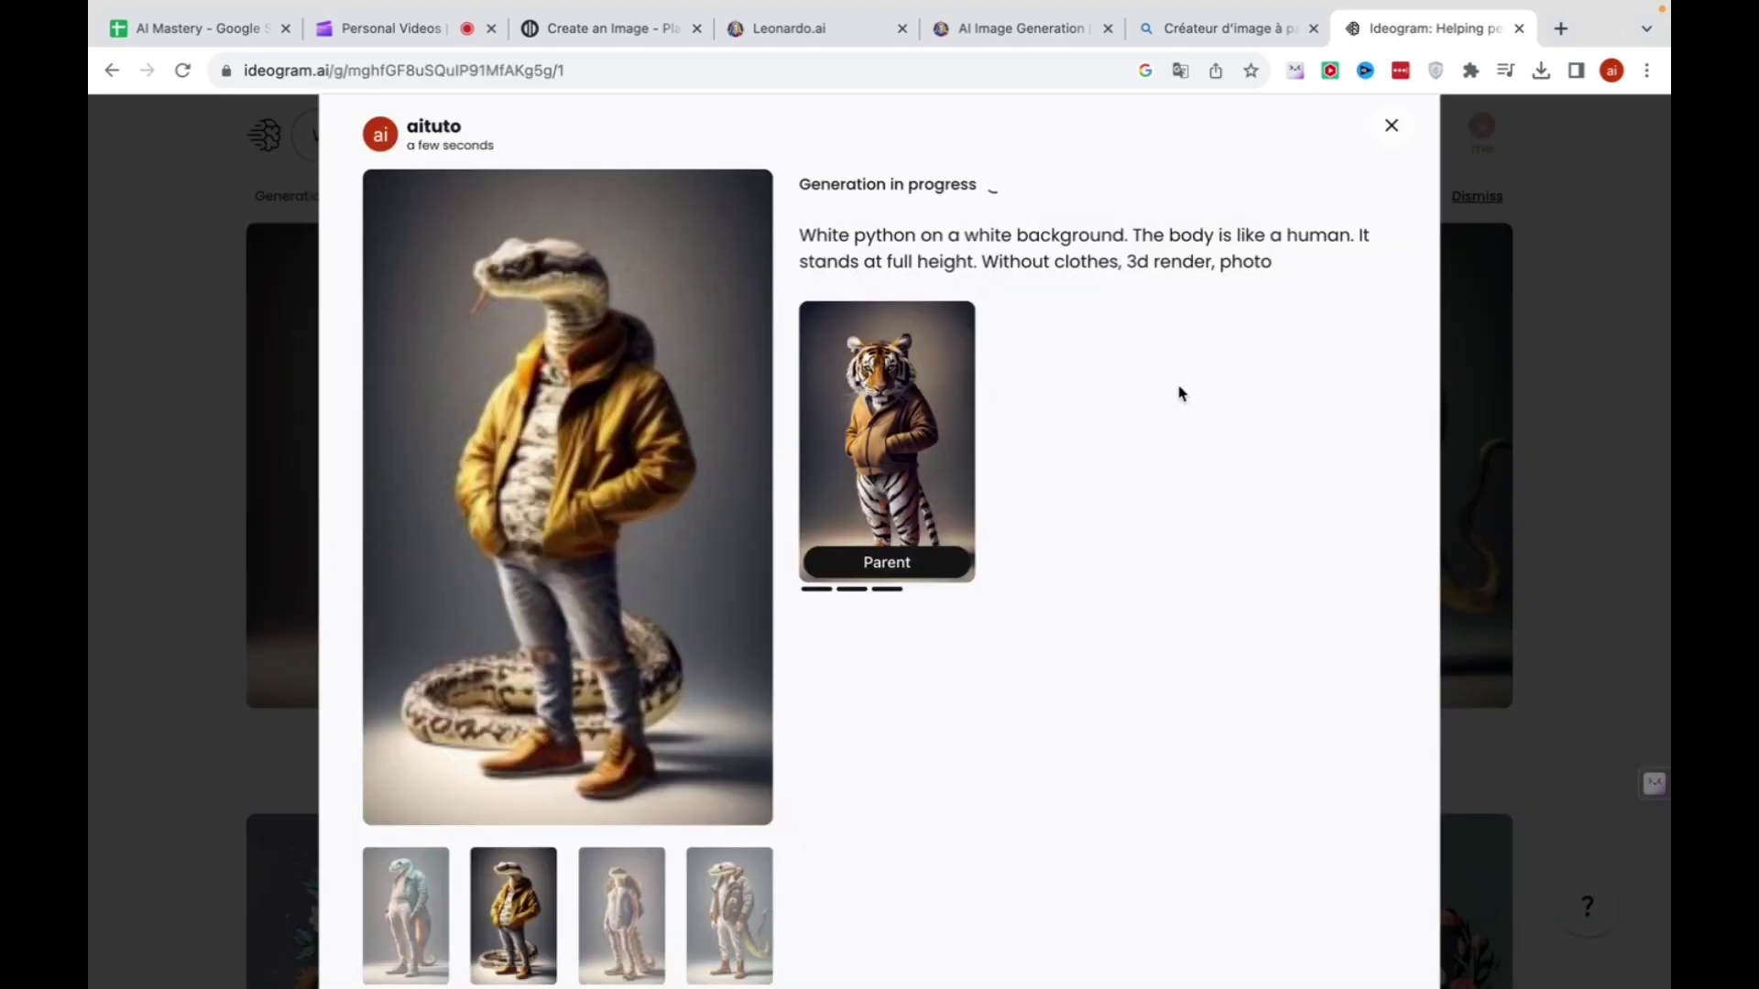
pyautogui.click(1391, 126)
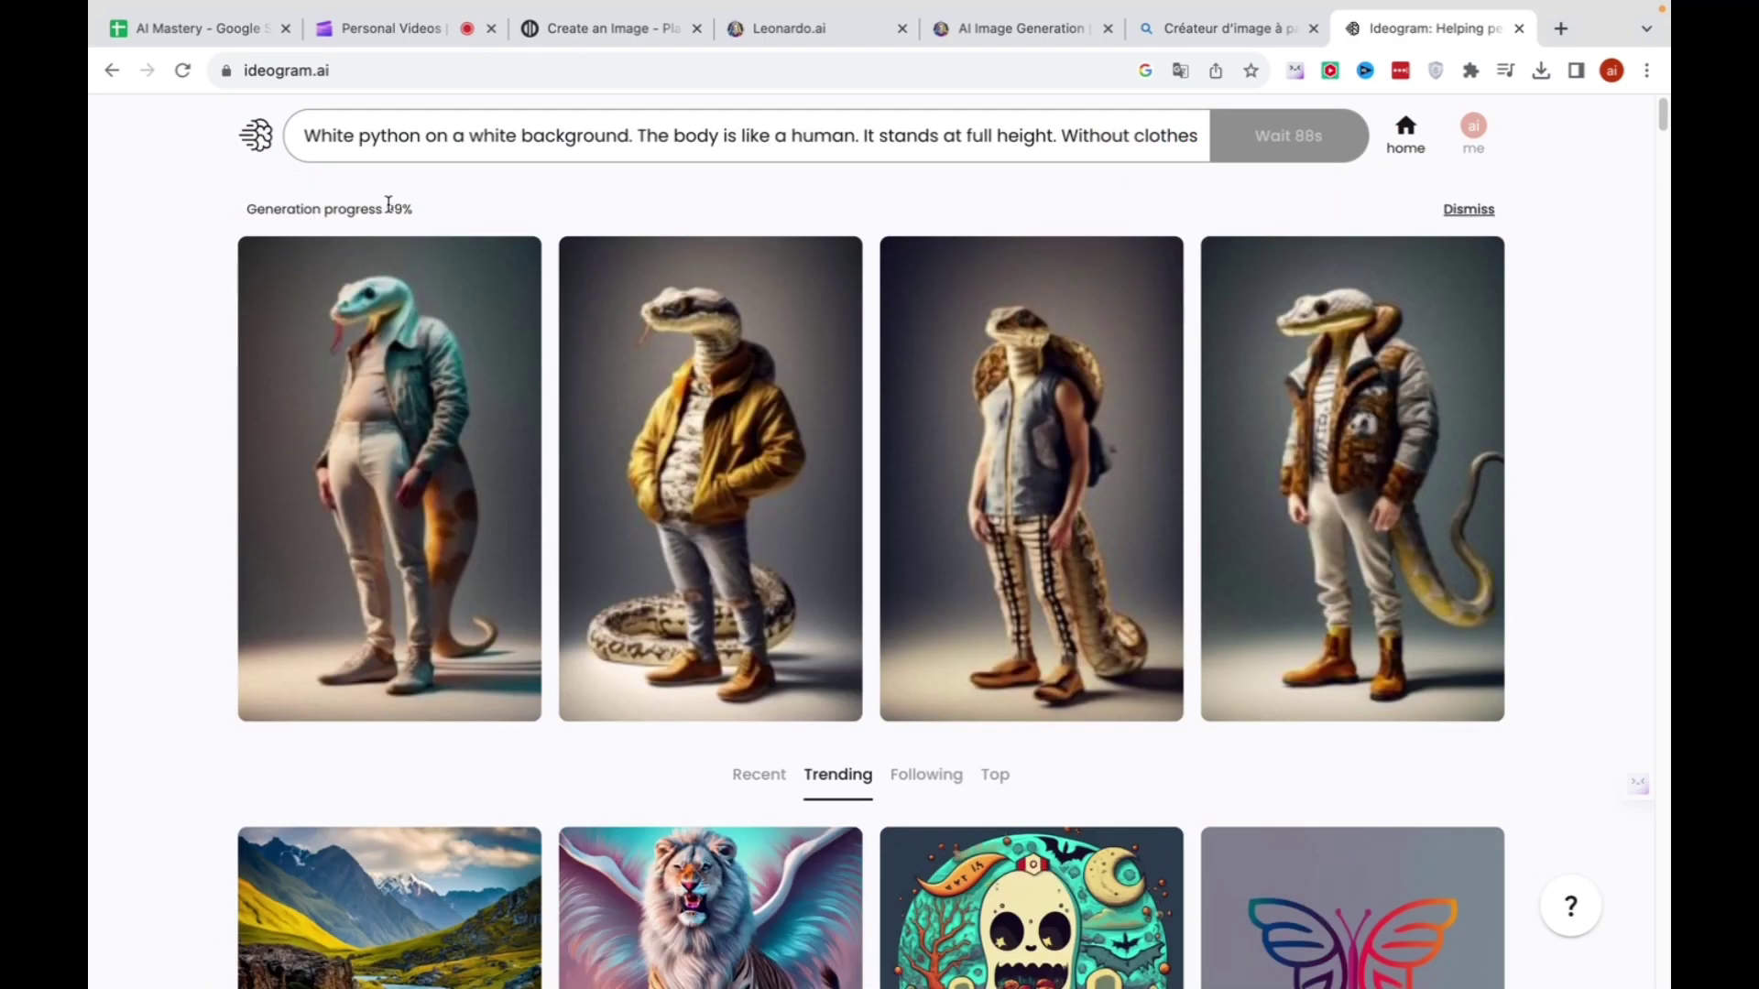
pyautogui.moveTo(388, 203); pyautogui.dragTo(579, 217)
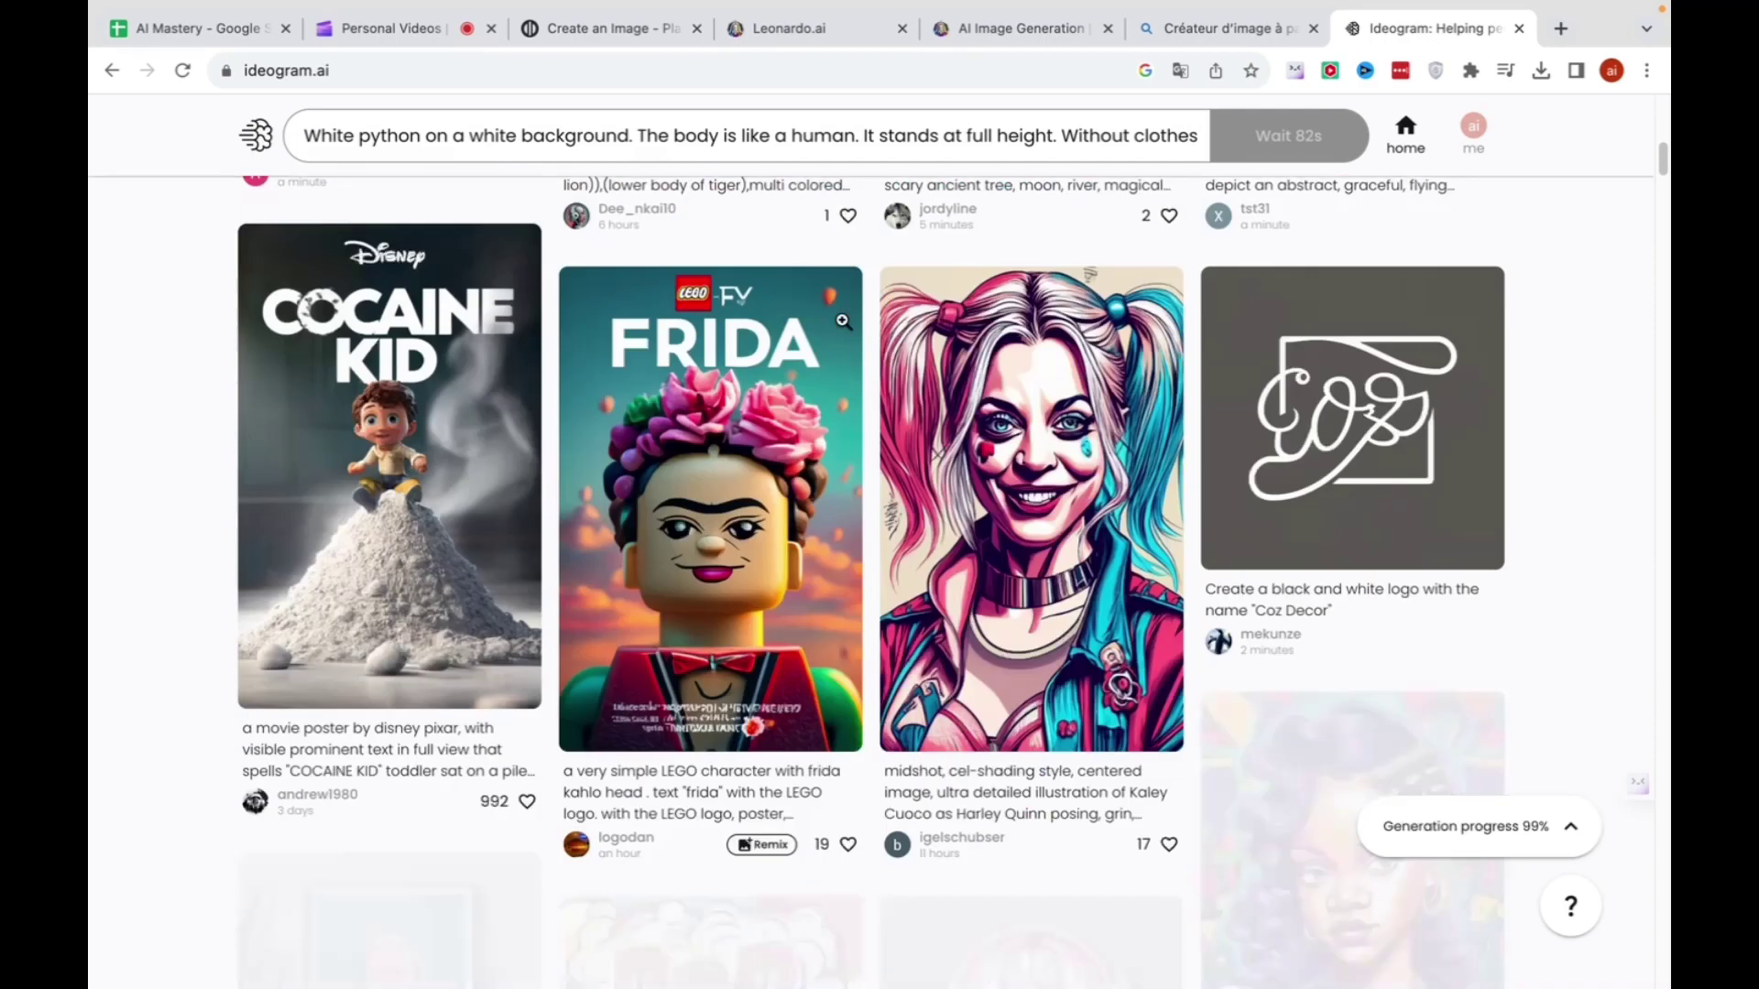
# Browse the trending community images and return to the white python results.
pyautogui.scroll(-10, 841, 311)
pyautogui.scroll(-4, 842, 318)
pyautogui.scroll(14, 842, 319)
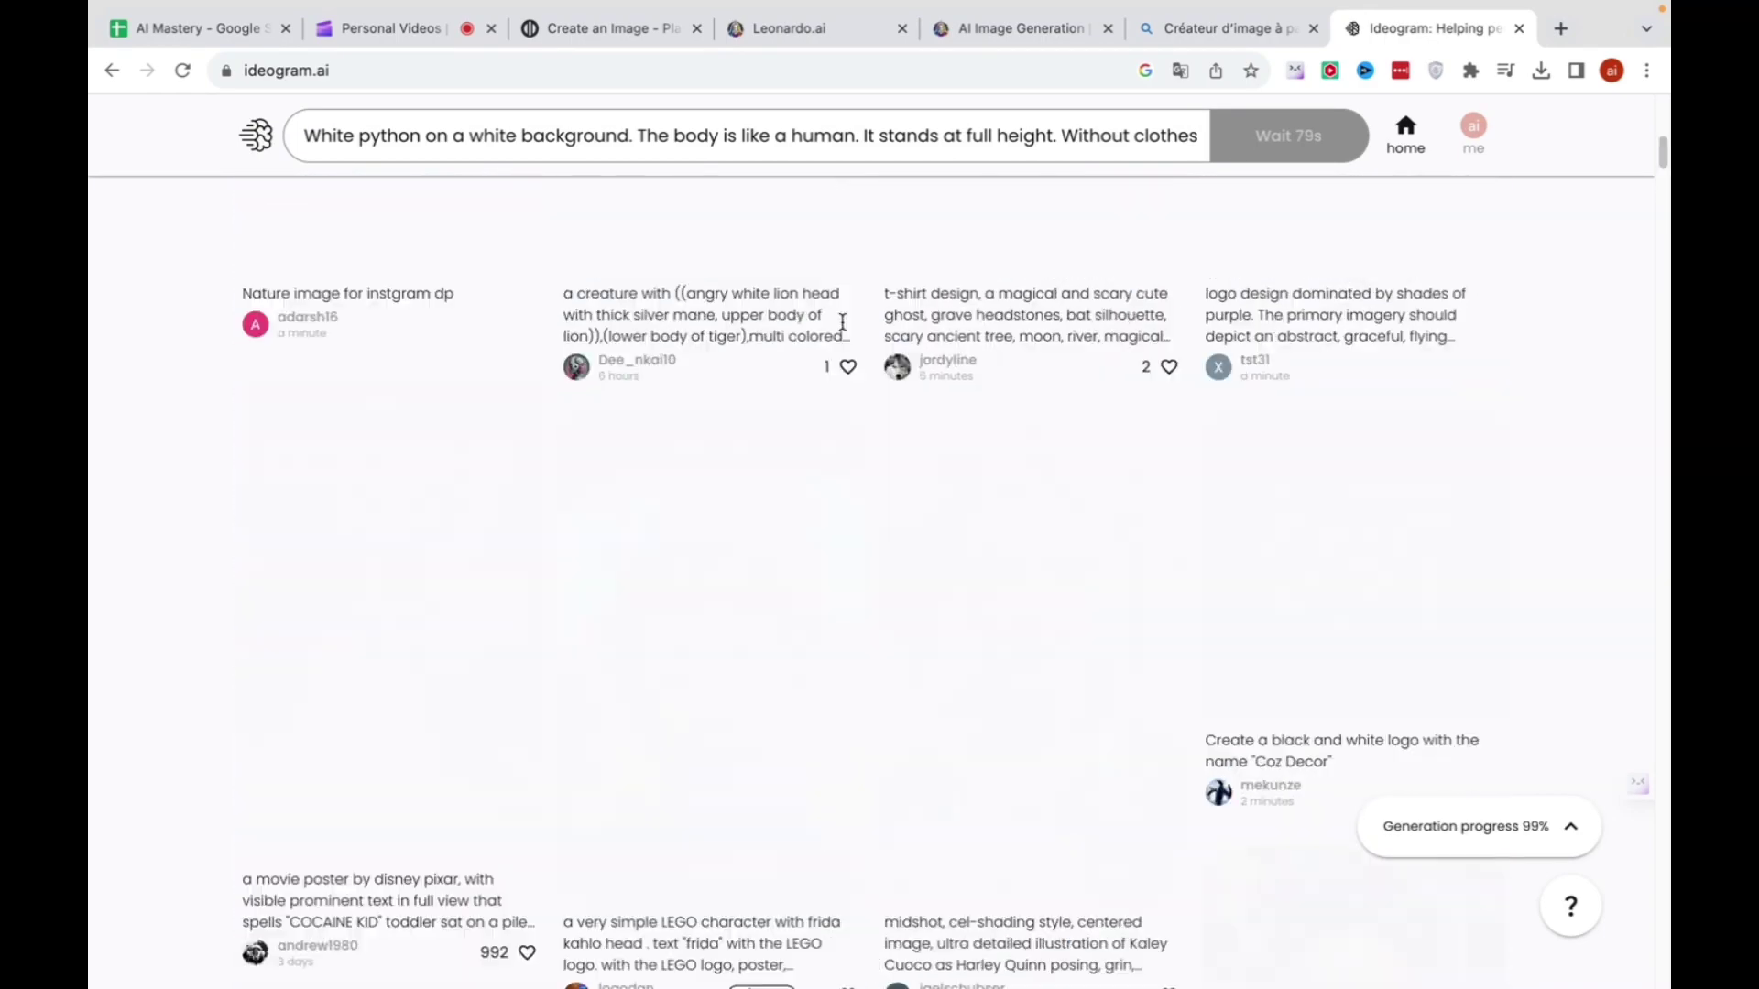
pyautogui.scroll(-14, 779, 440)
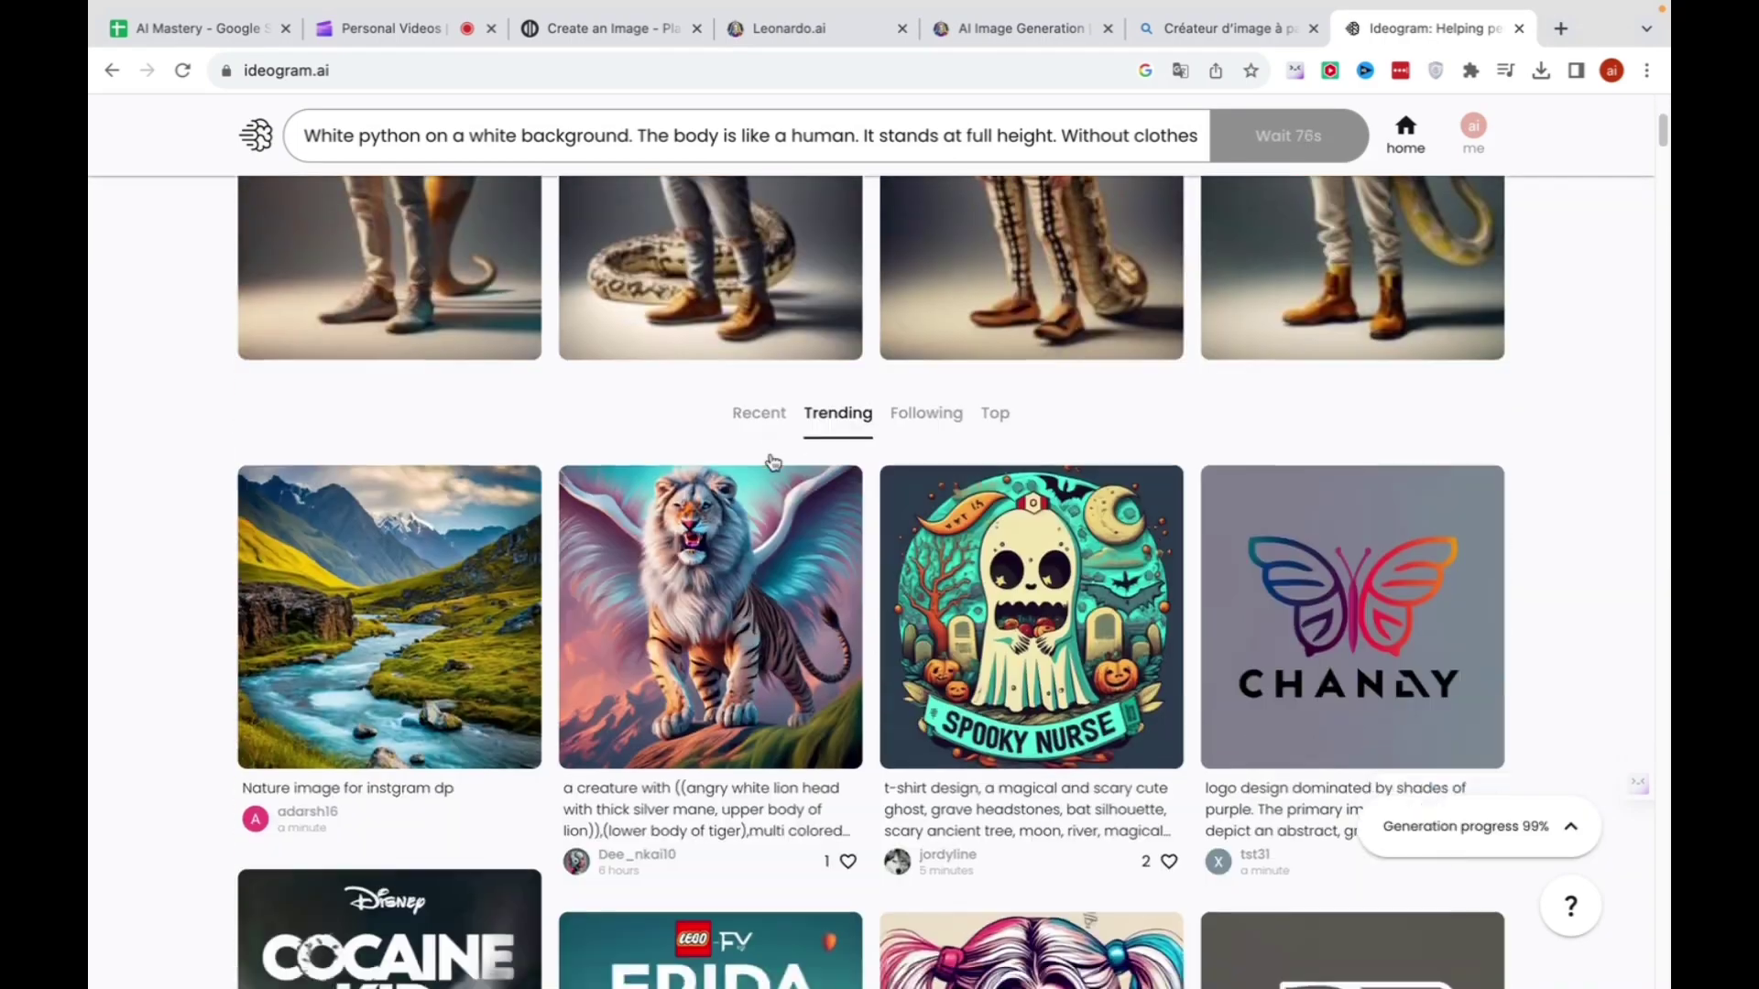
pyautogui.scroll(14, 773, 462)
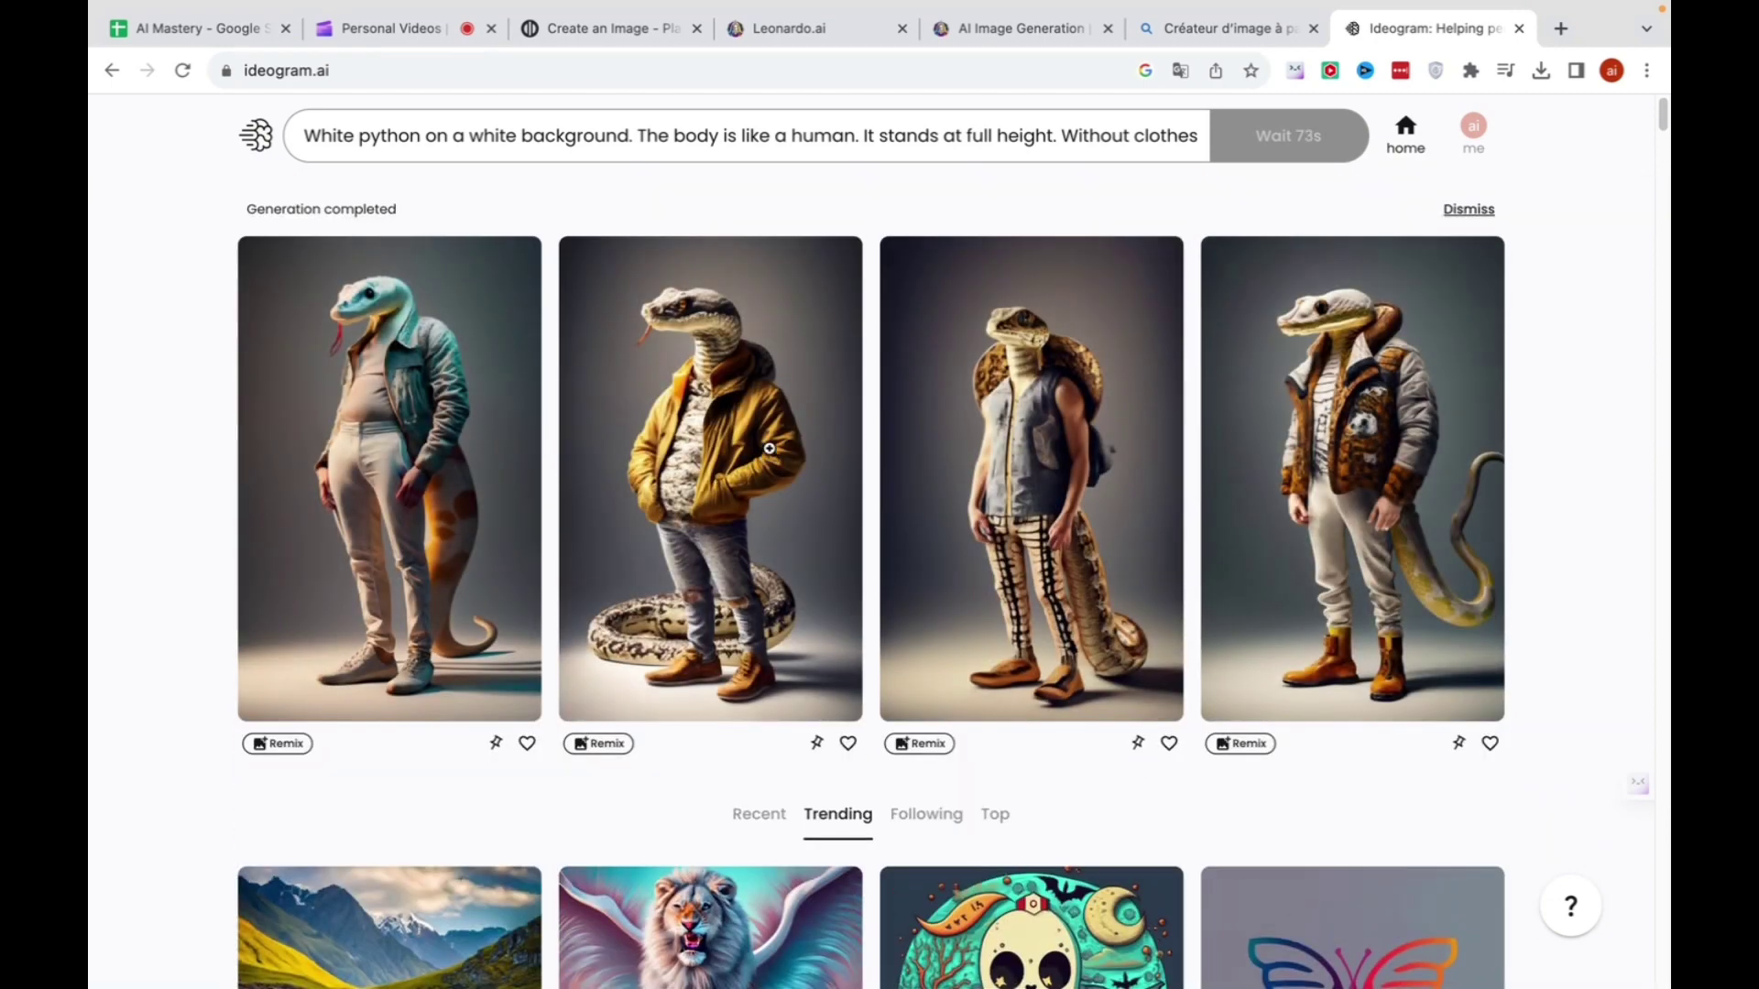
# View the python in the grey vest at full size in its own browser tab, and close both the tab and the preview.
pyautogui.click(1054, 417)
pyautogui.click(572, 406)
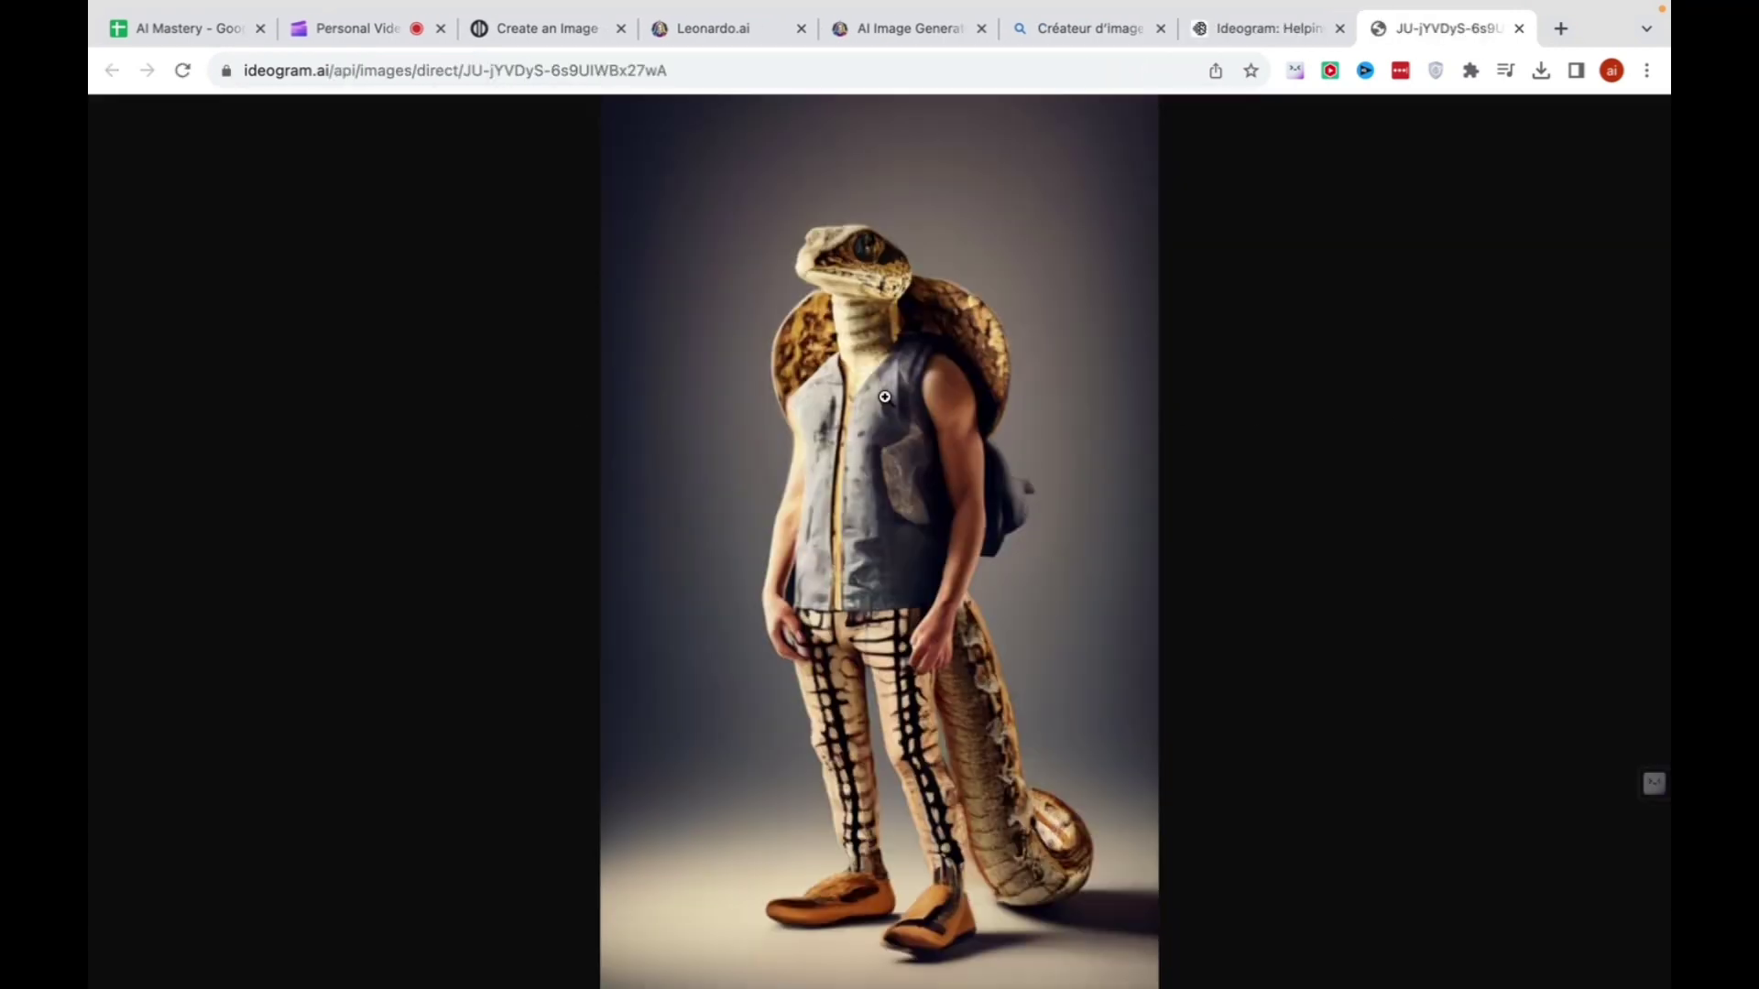
pyautogui.click(884, 397)
pyautogui.click(728, 401)
pyautogui.click(1519, 28)
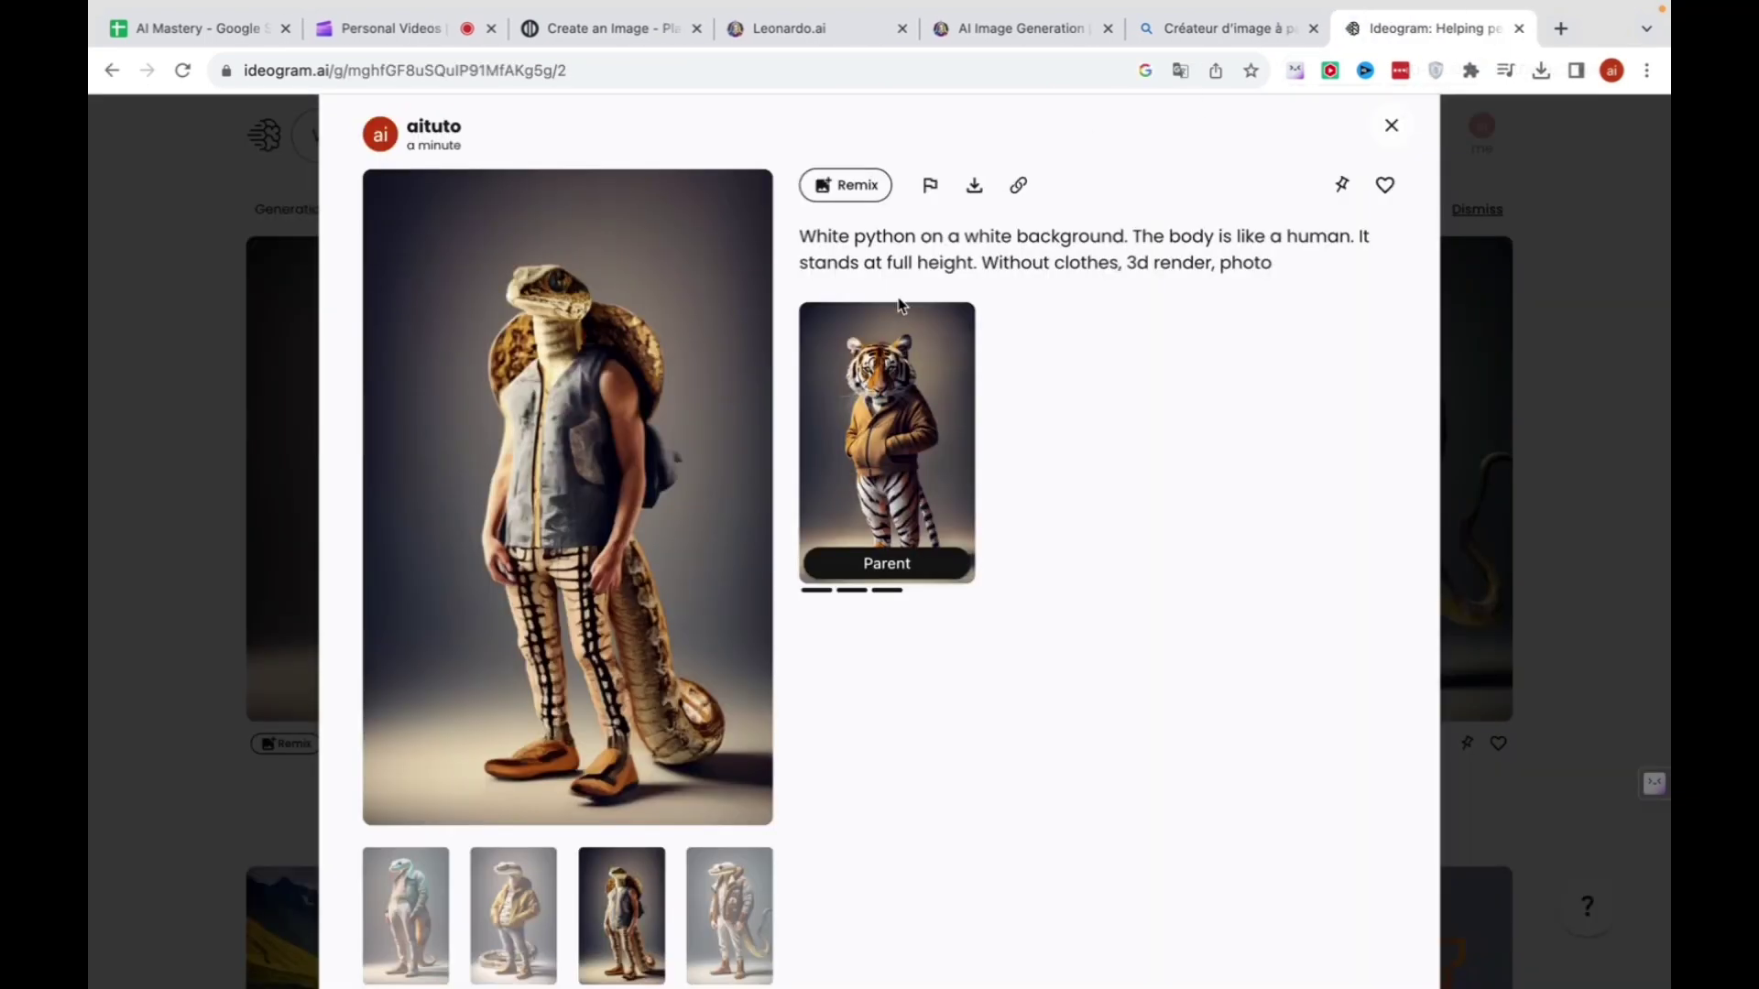
pyautogui.click(1393, 125)
# Reset Ideogram to its blank home page and find the Pop Coffee design among the trending images.
pyautogui.click(256, 136)
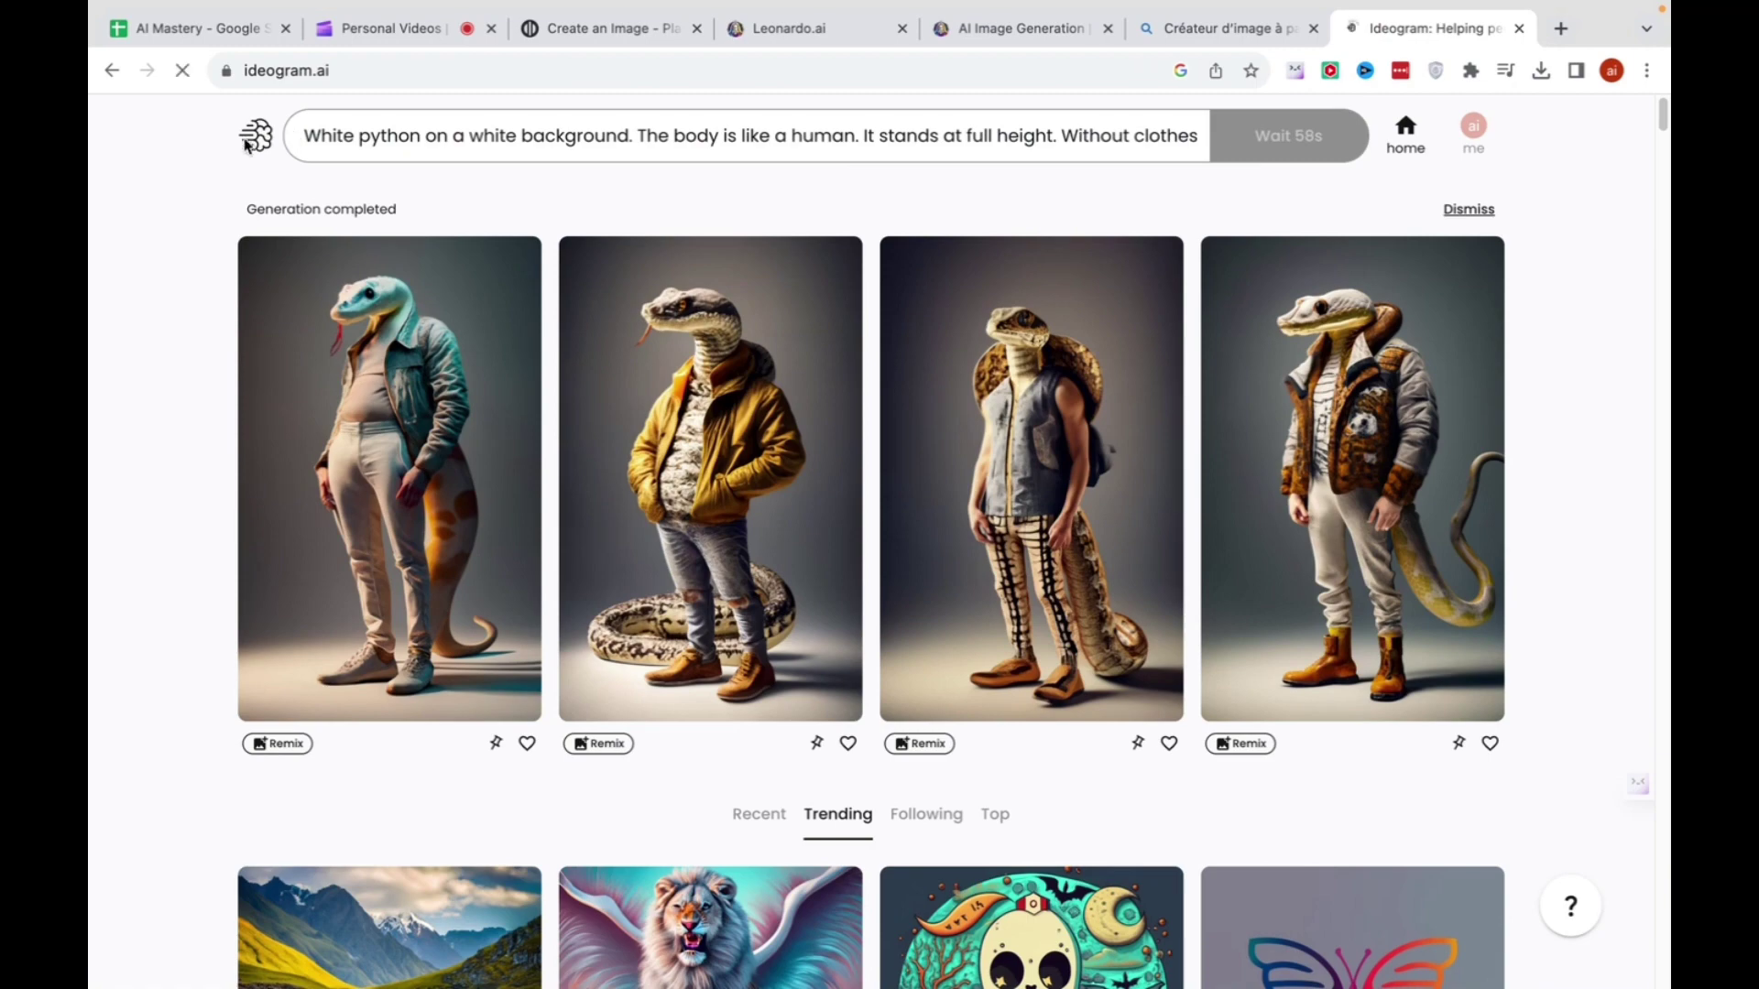
pyautogui.scroll(-4, 619, 576)
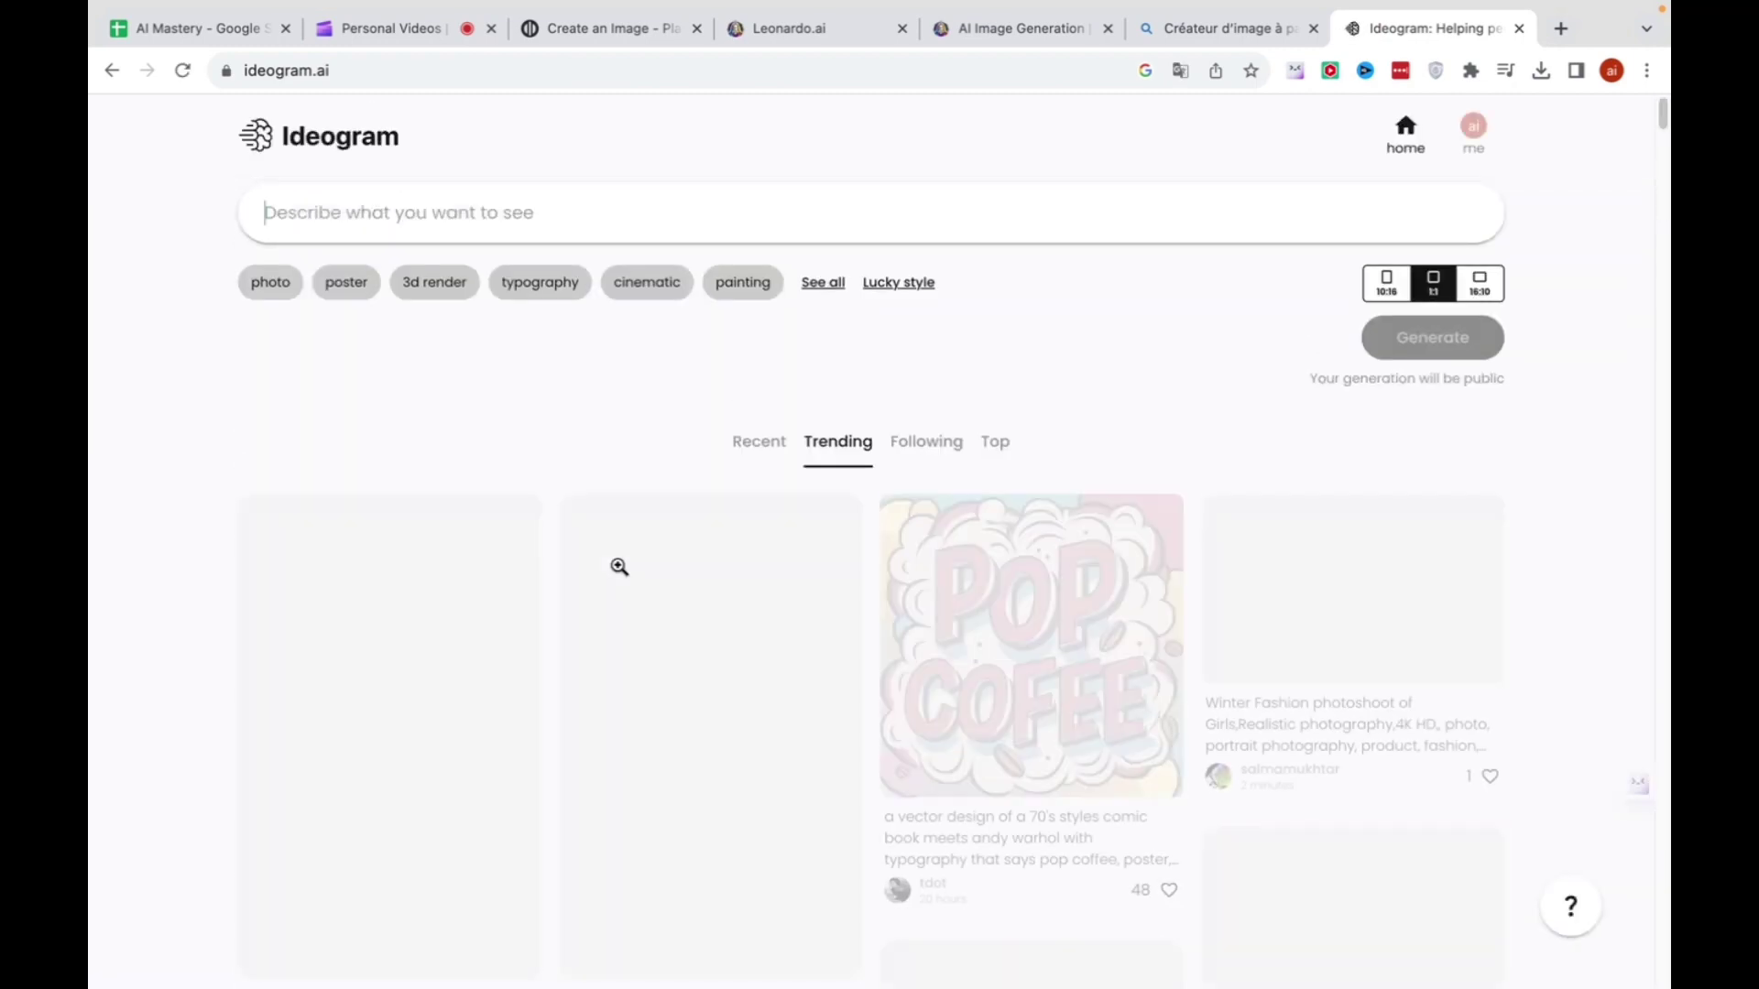
pyautogui.scroll(-2, 789, 779)
pyautogui.scroll(-1, 790, 780)
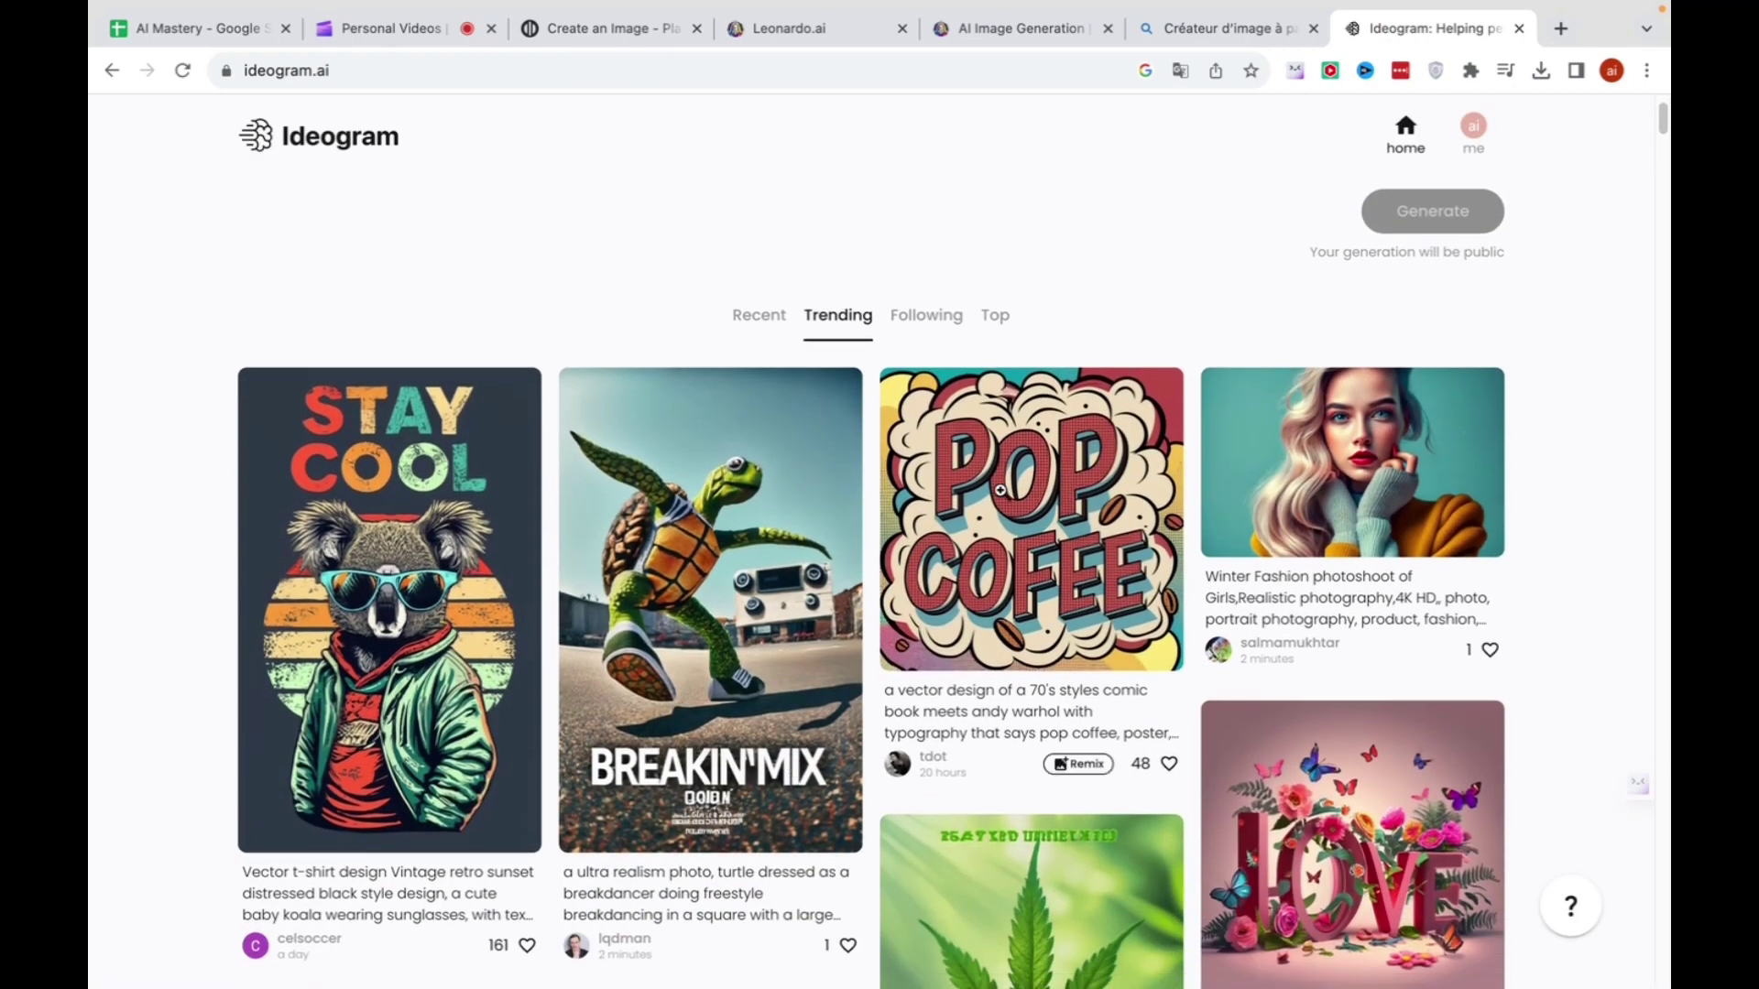
# Open the Pop Coffee design, remix its prompt with the typography and poster tags, and remove the attached reference image.
pyautogui.click(1083, 529)
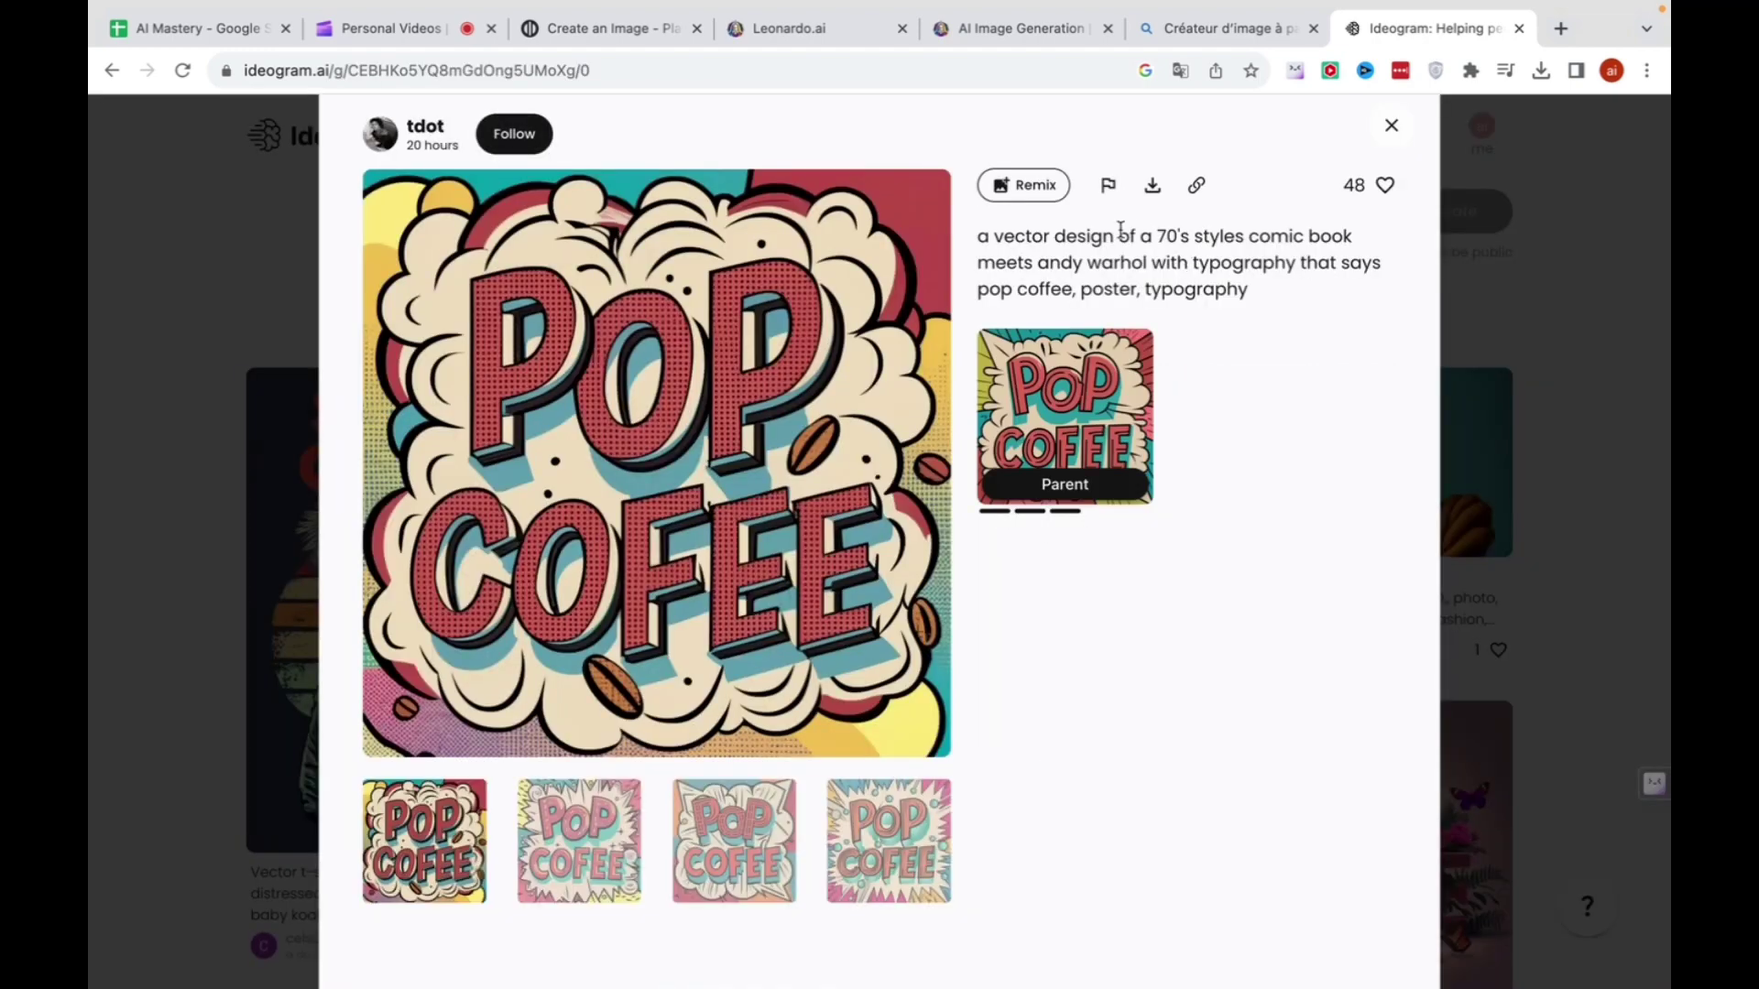
pyautogui.moveTo(975, 240); pyautogui.dragTo(1339, 264)
pyautogui.click(1136, 271)
pyautogui.click(1013, 189)
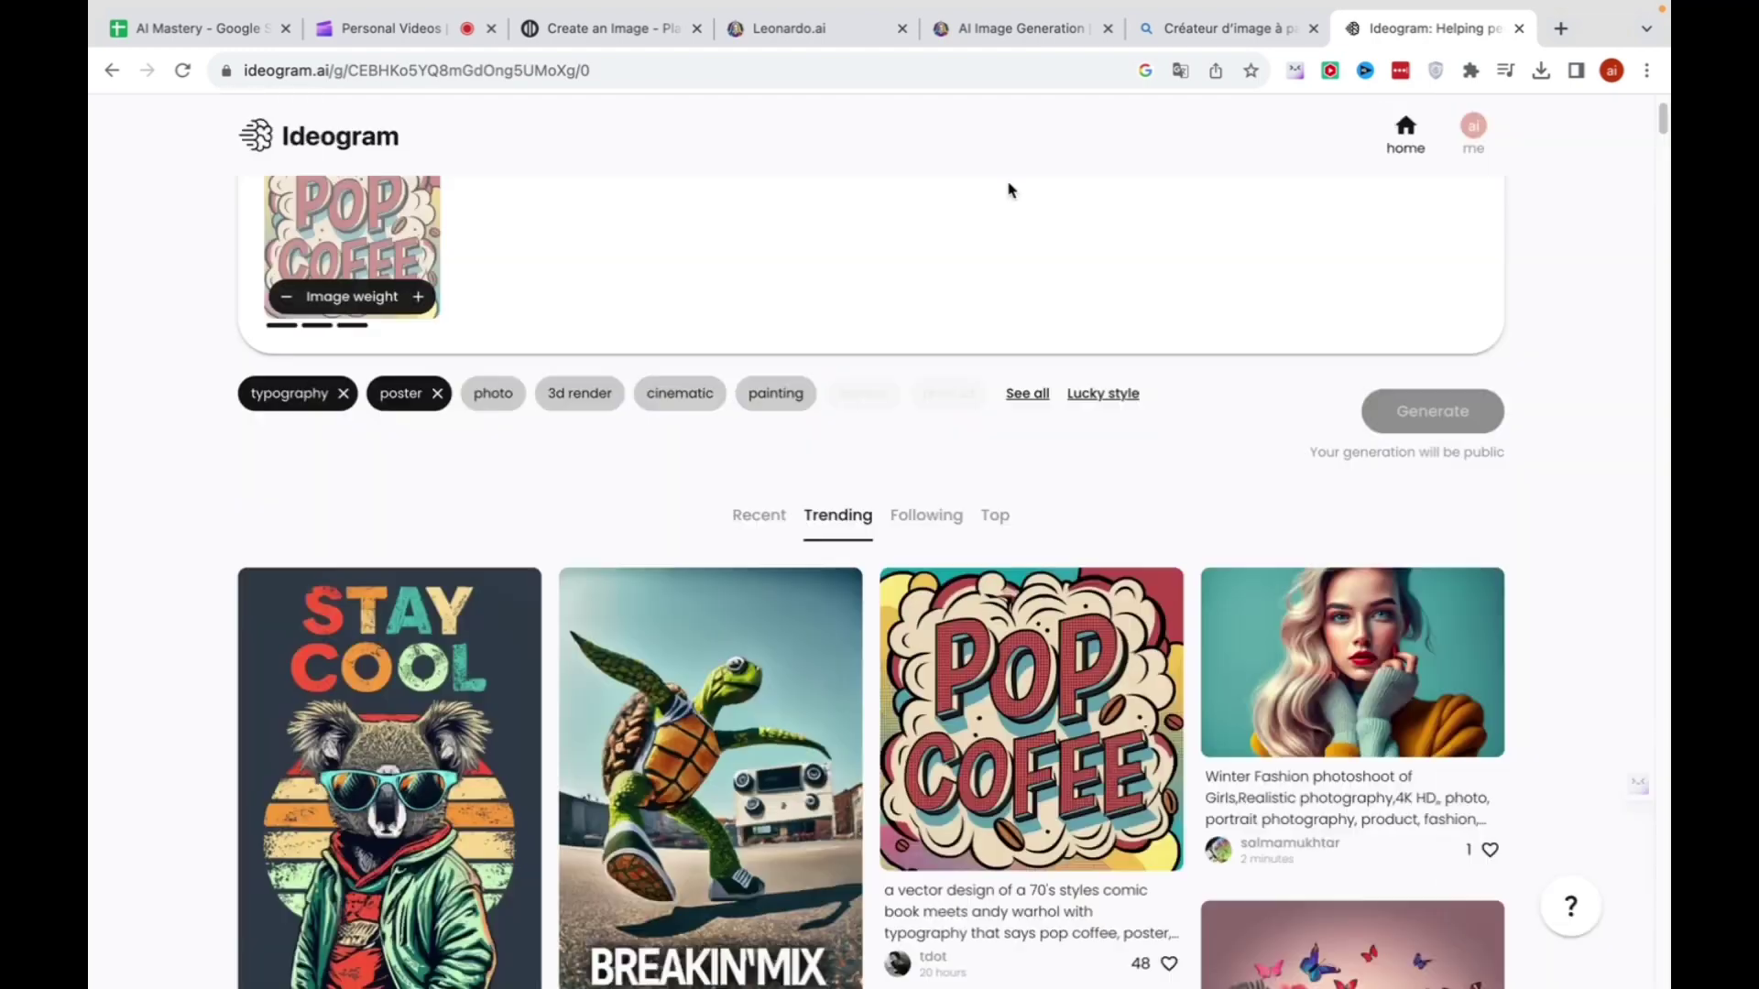
pyautogui.scroll(2, 539, 350)
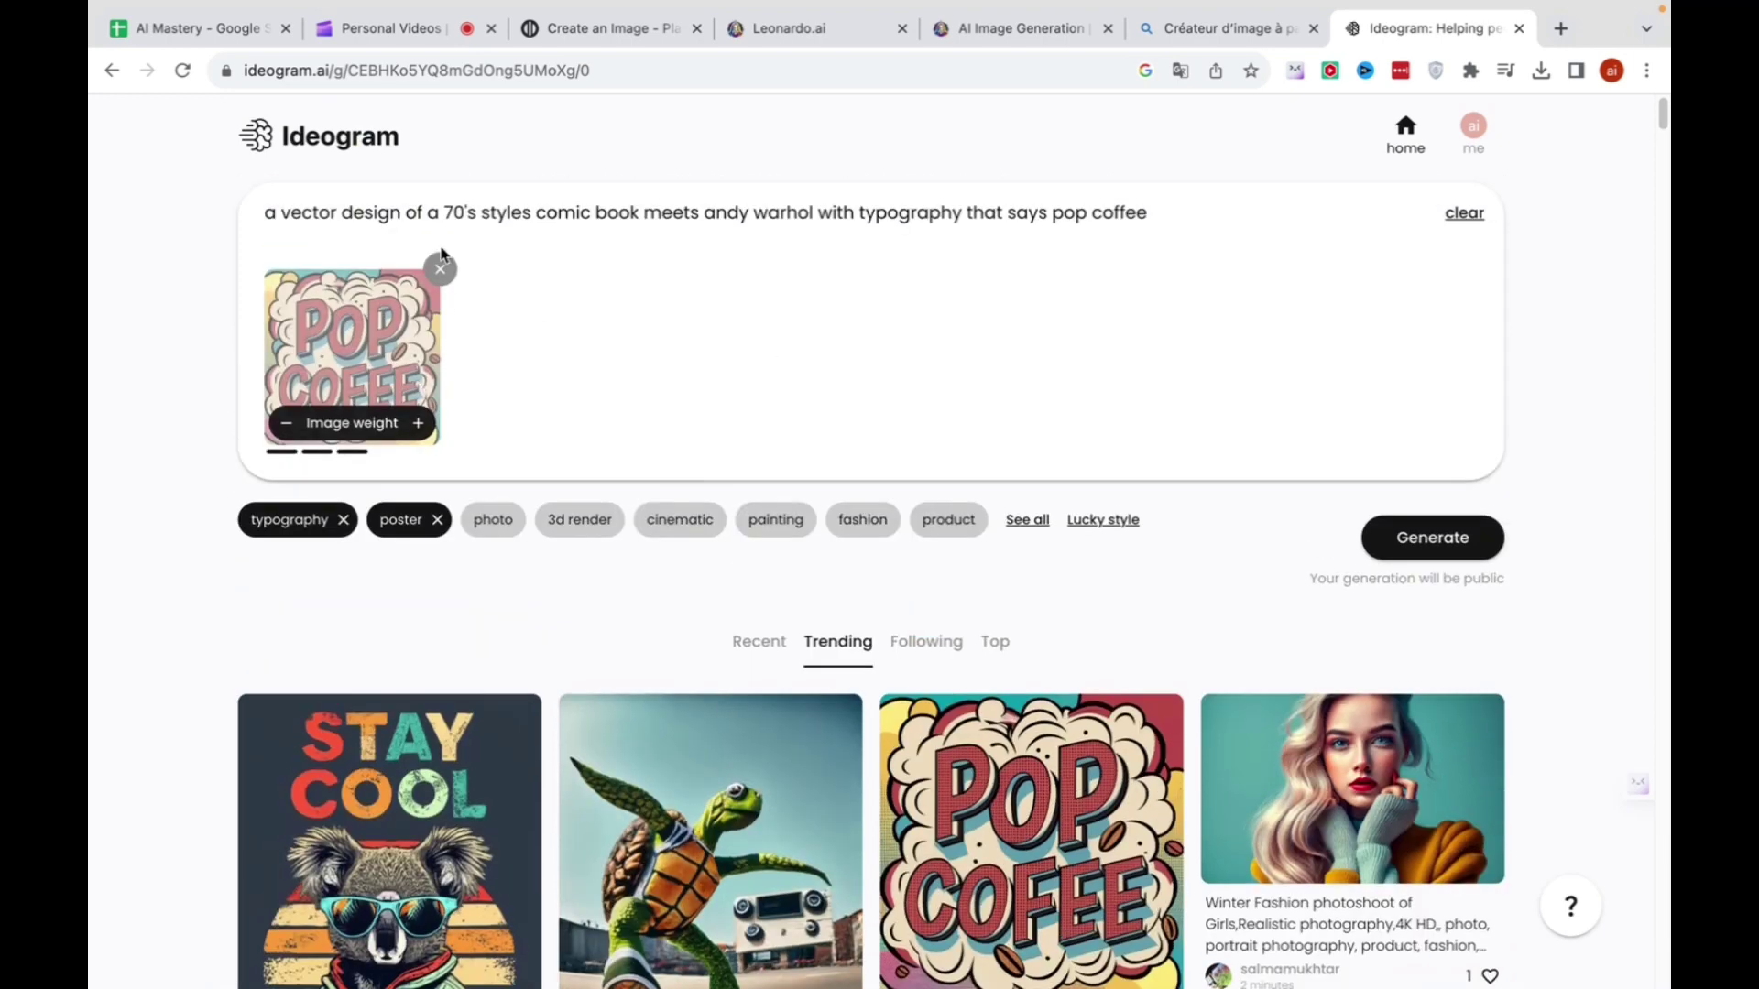
pyautogui.click(442, 270)
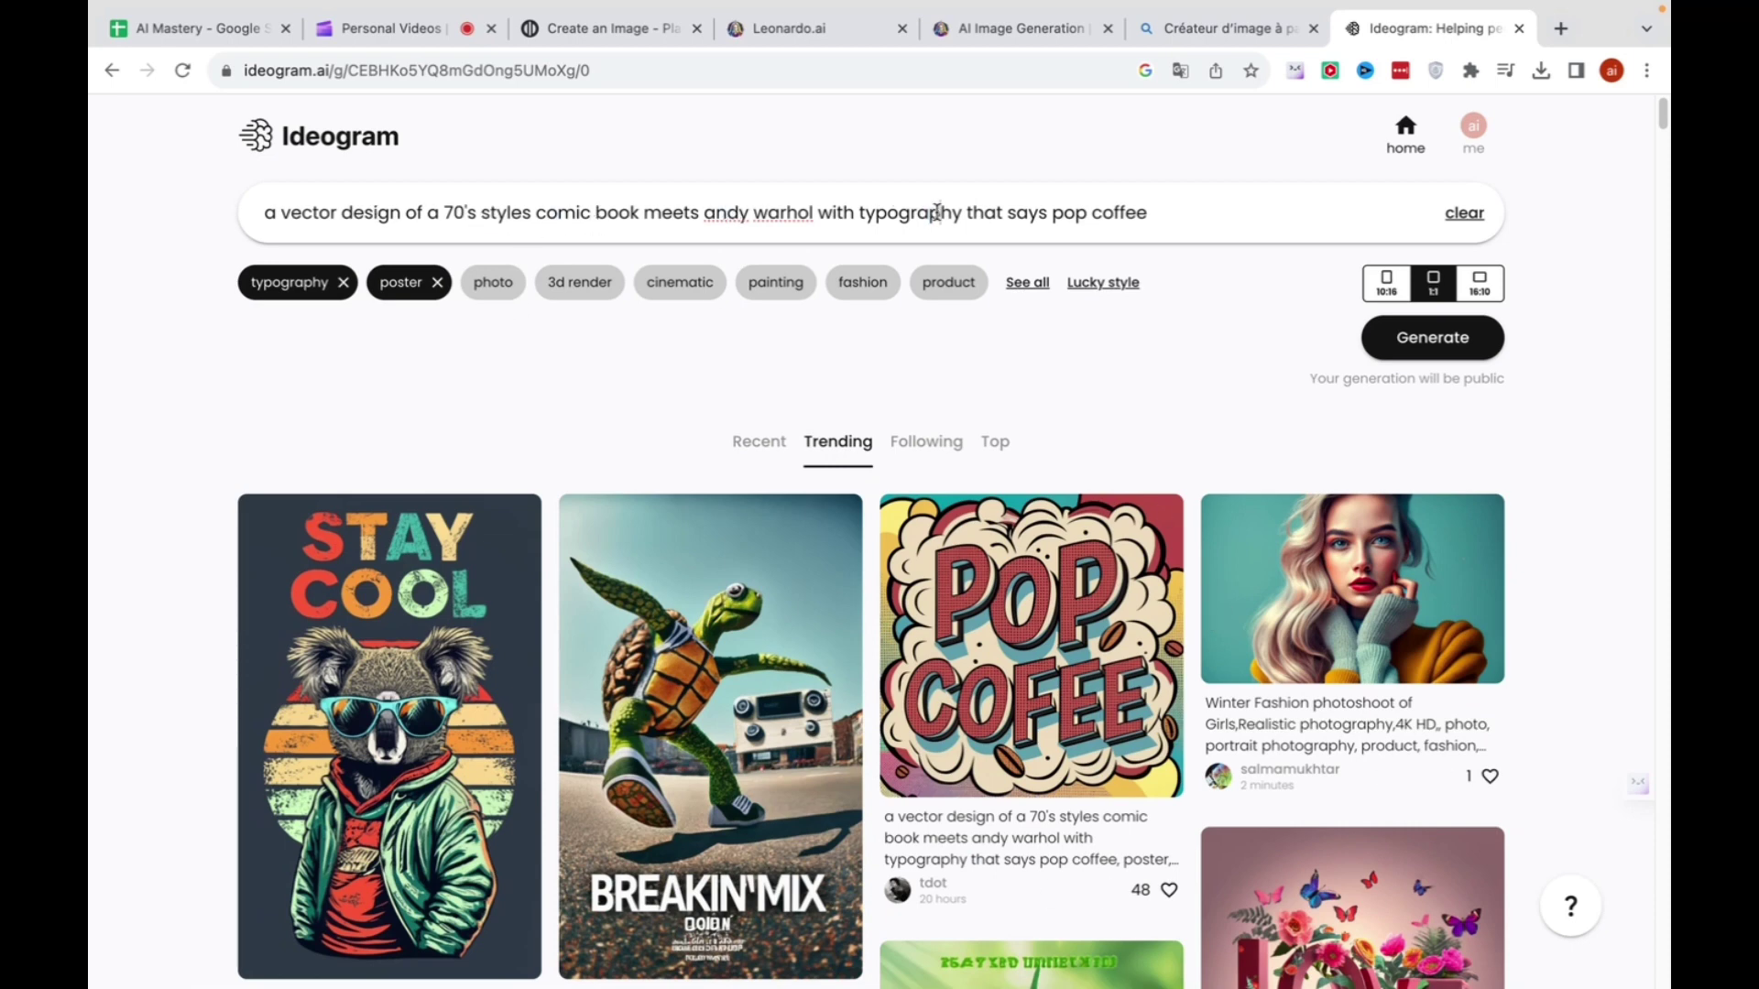
# Replace "pop coffee" with "ai tuto" in the 70's comic book prompt and generate the images.
pyautogui.moveTo(1058, 212); pyautogui.dragTo(1168, 215)
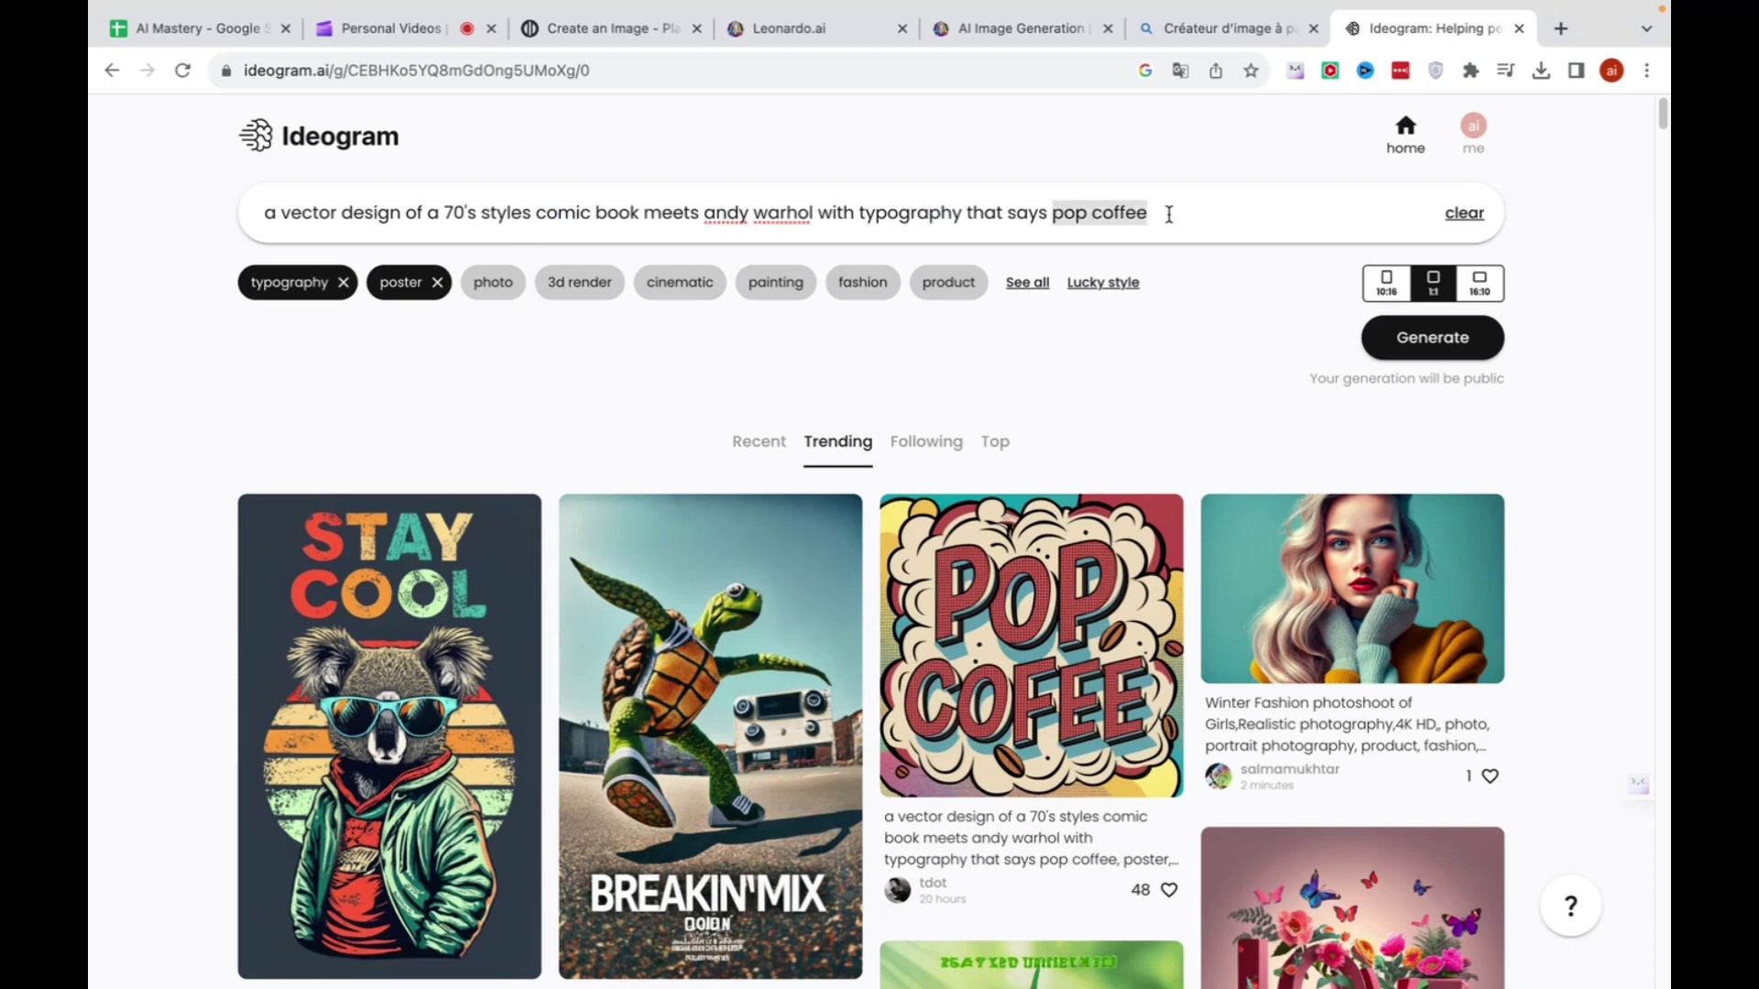
pyautogui.write('ai tut')
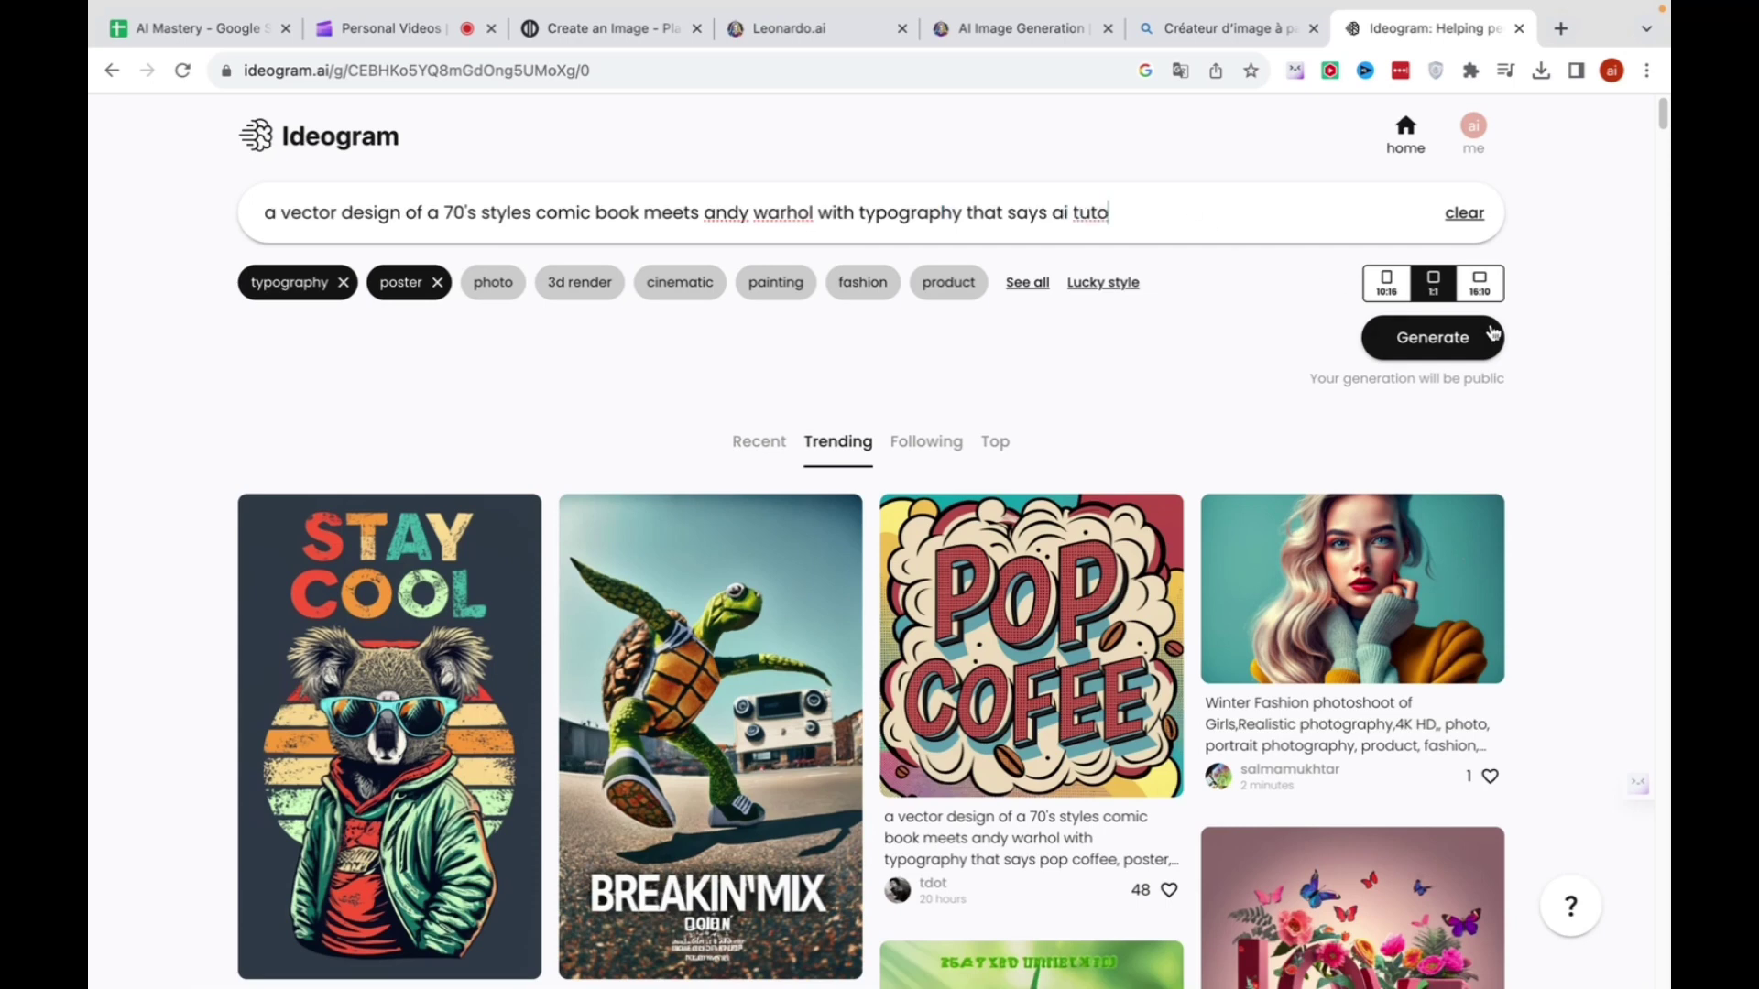
pyautogui.click(1492, 334)
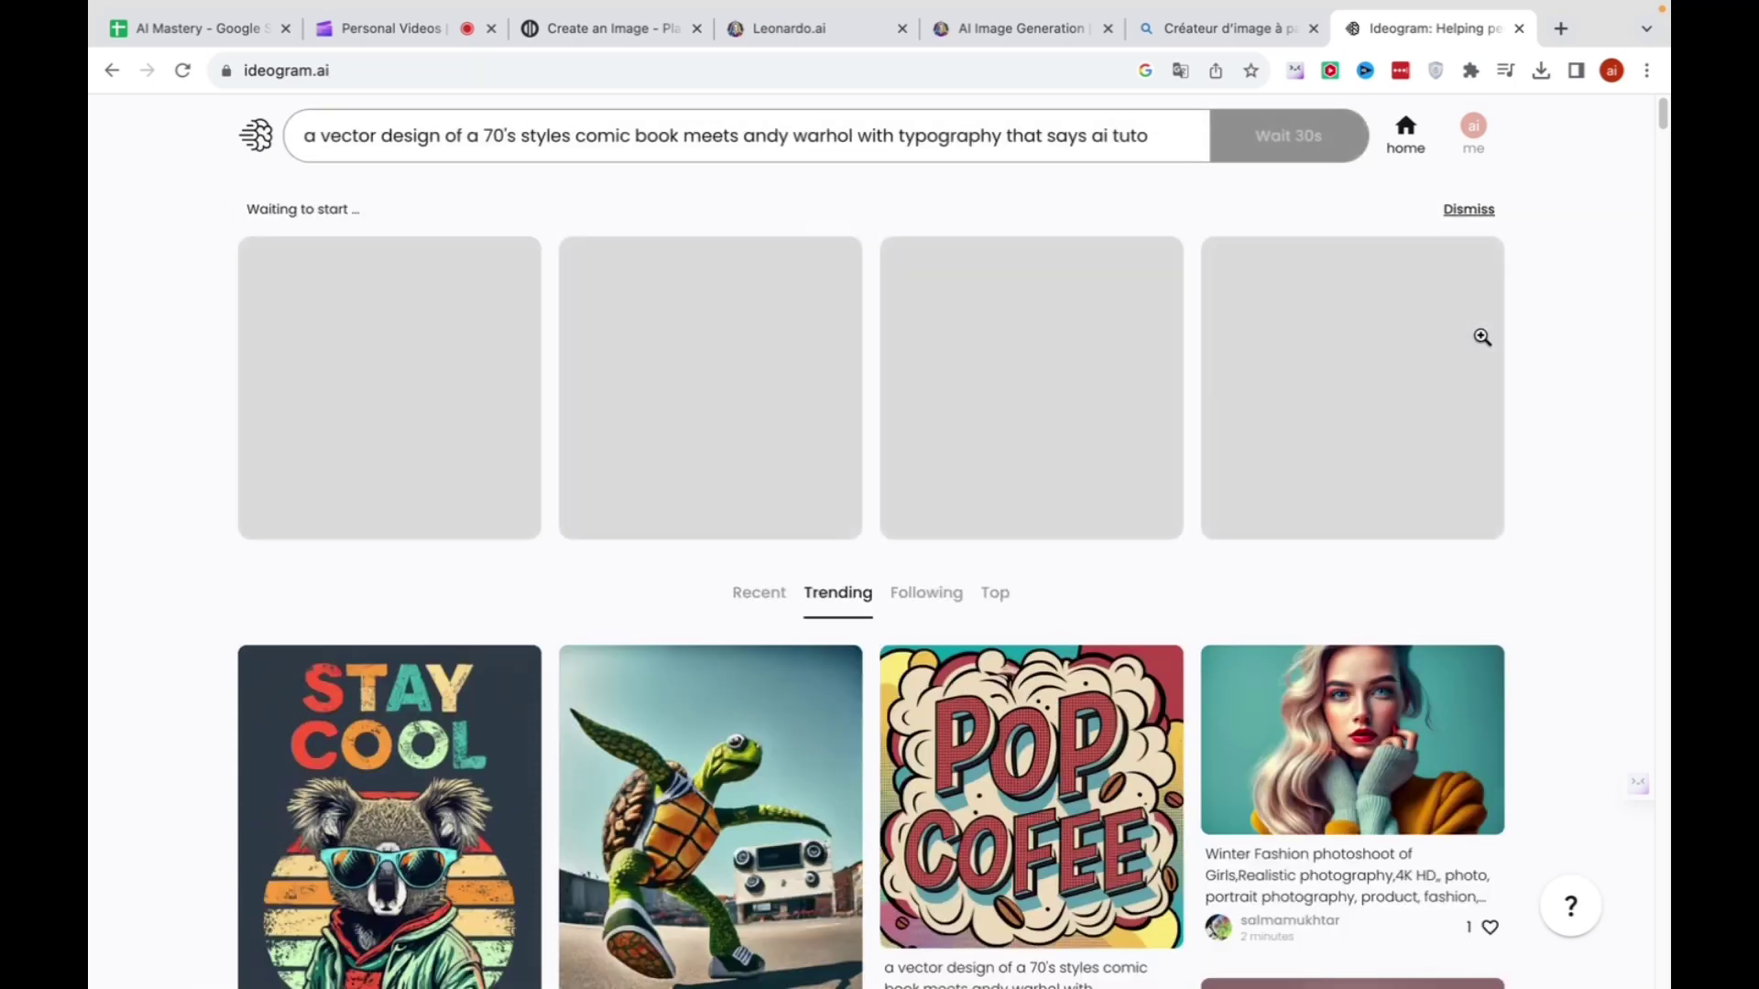
# Look through more trending community designs while the "ai tuto" images generate, and return to the results.
pyautogui.scroll(-8, 738, 536)
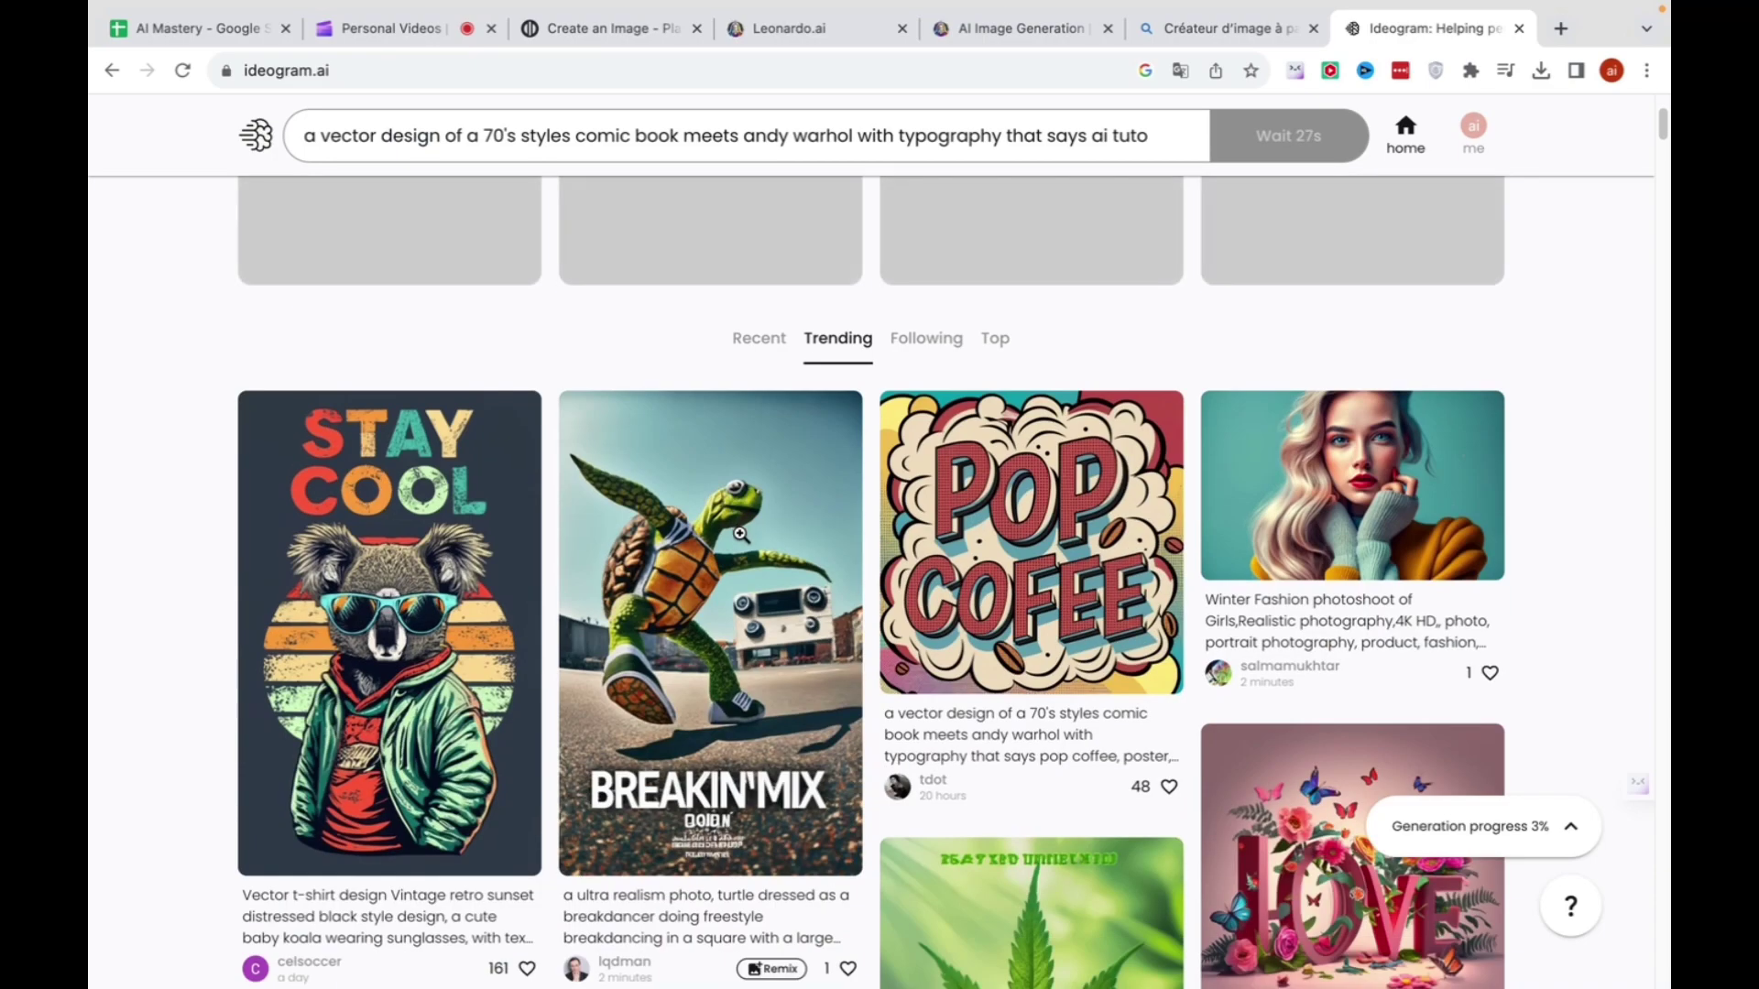
pyautogui.scroll(-10, 739, 536)
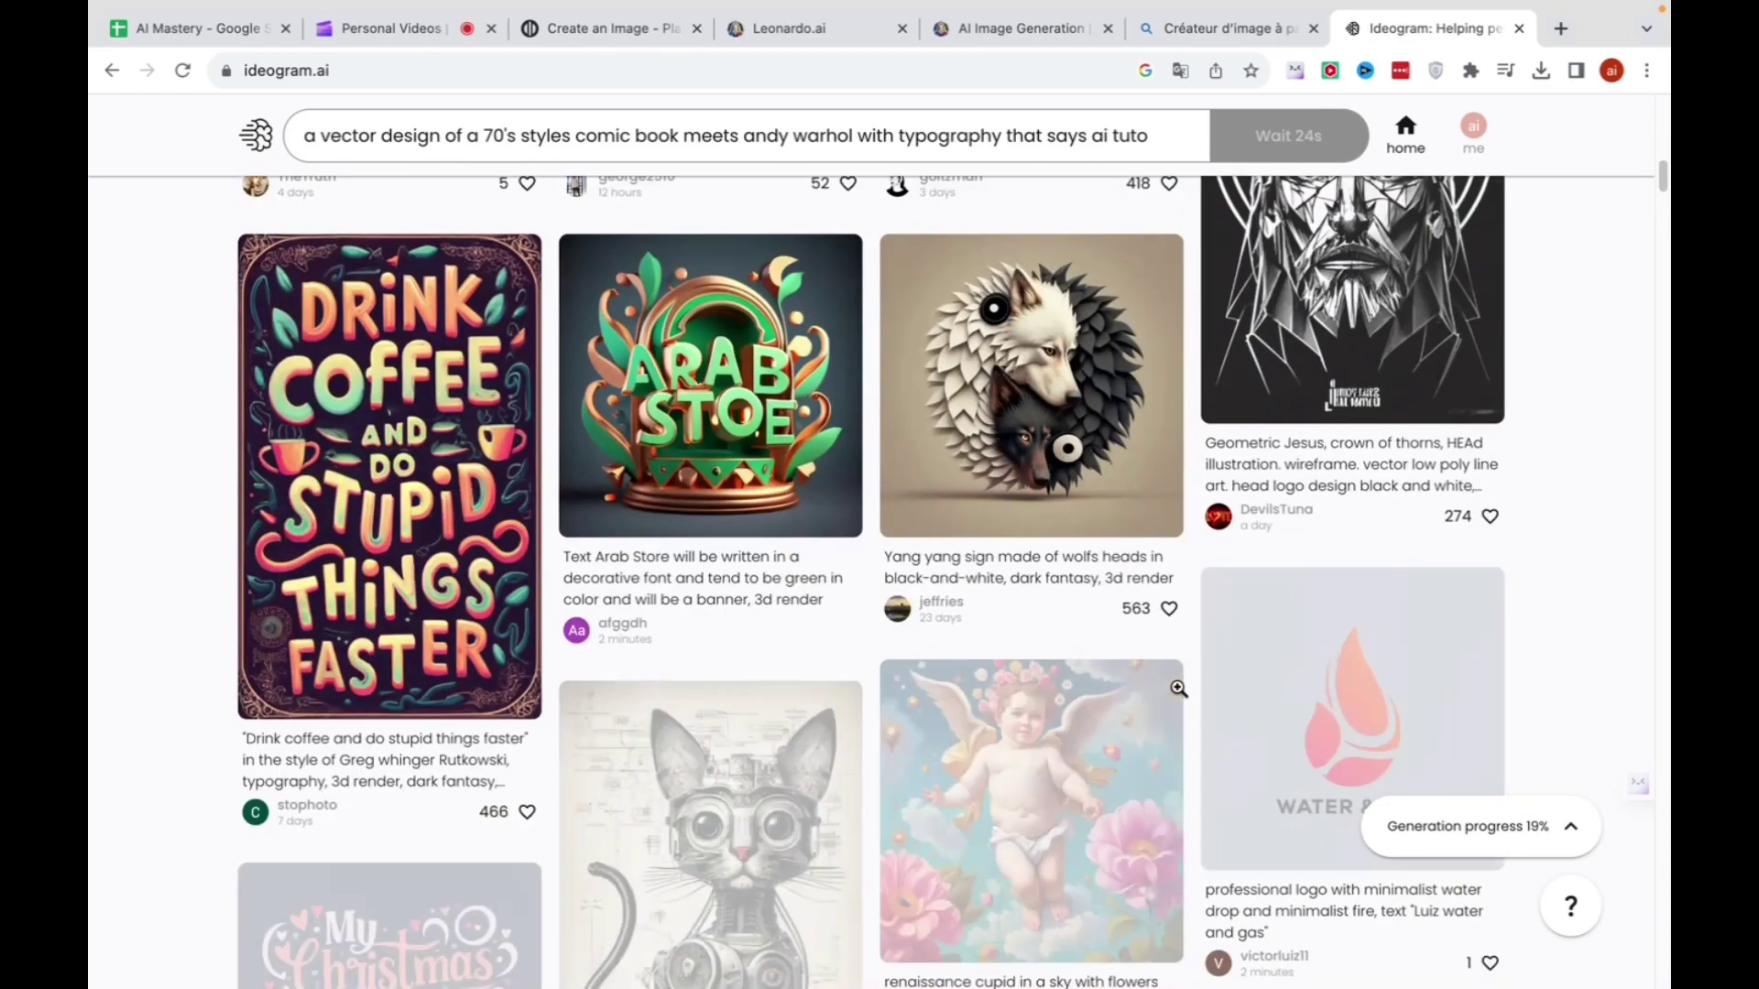
pyautogui.scroll(20, 1012, 687)
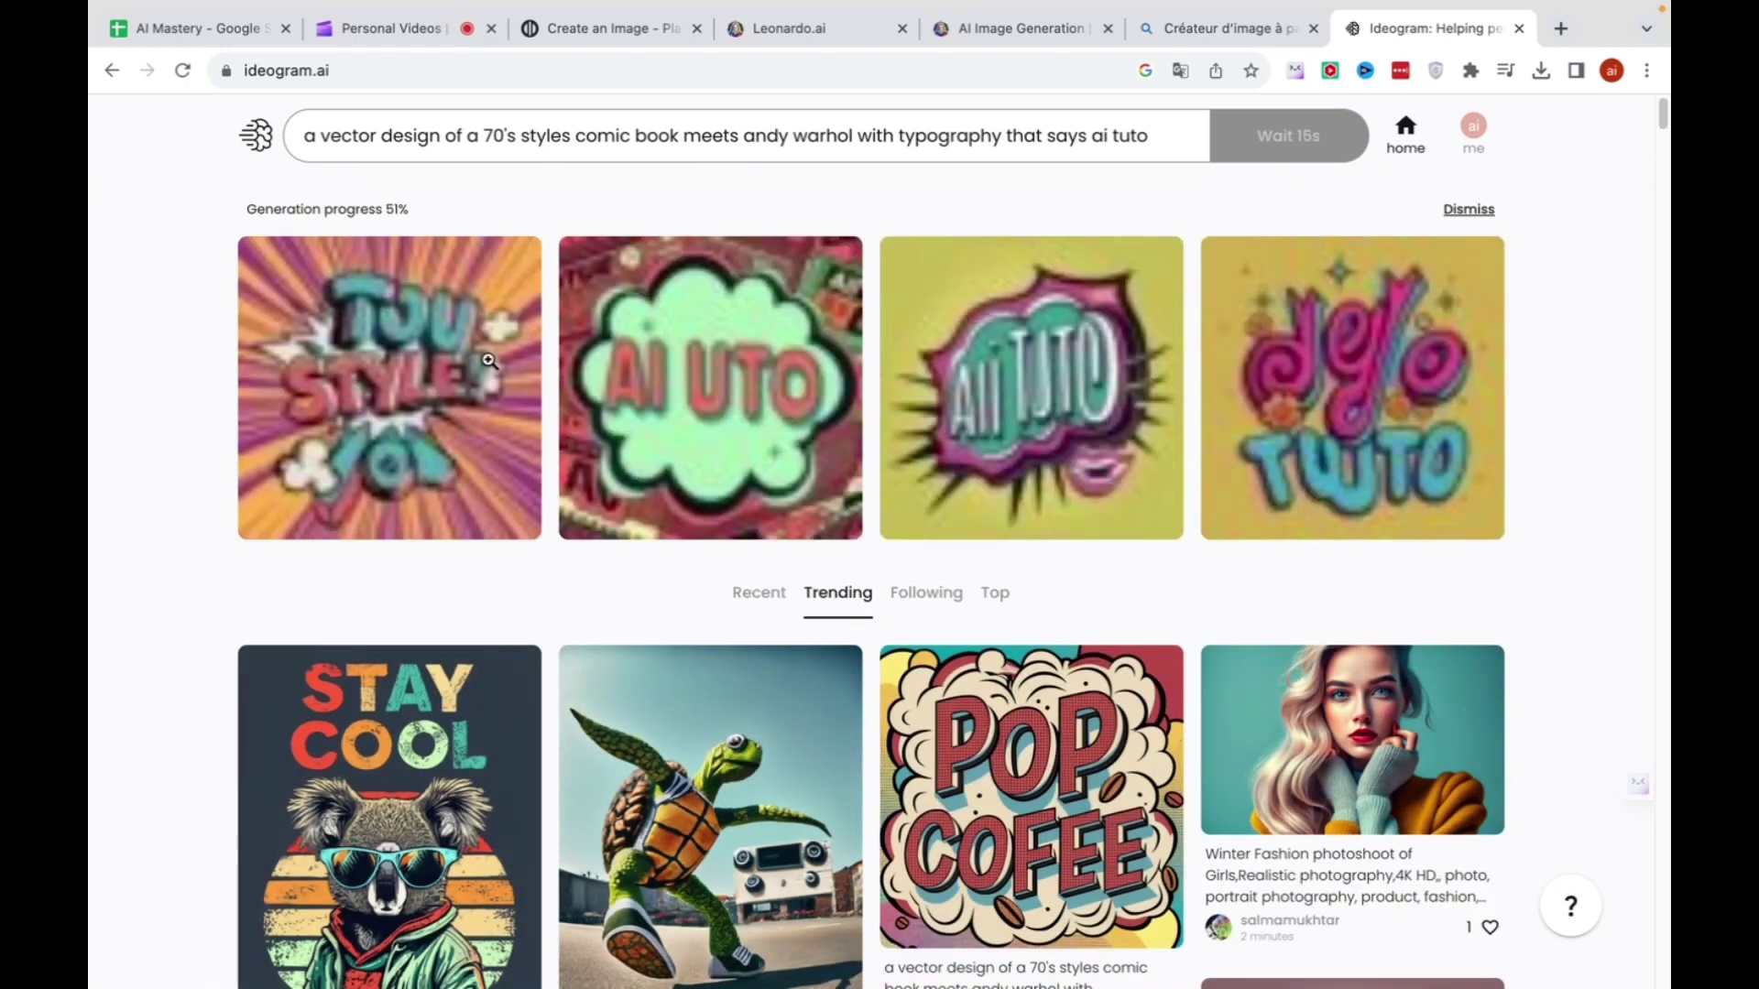
# Preview and compare the four generated "ai tuto" designs, ending on the one with the green cloud.
pyautogui.click(715, 398)
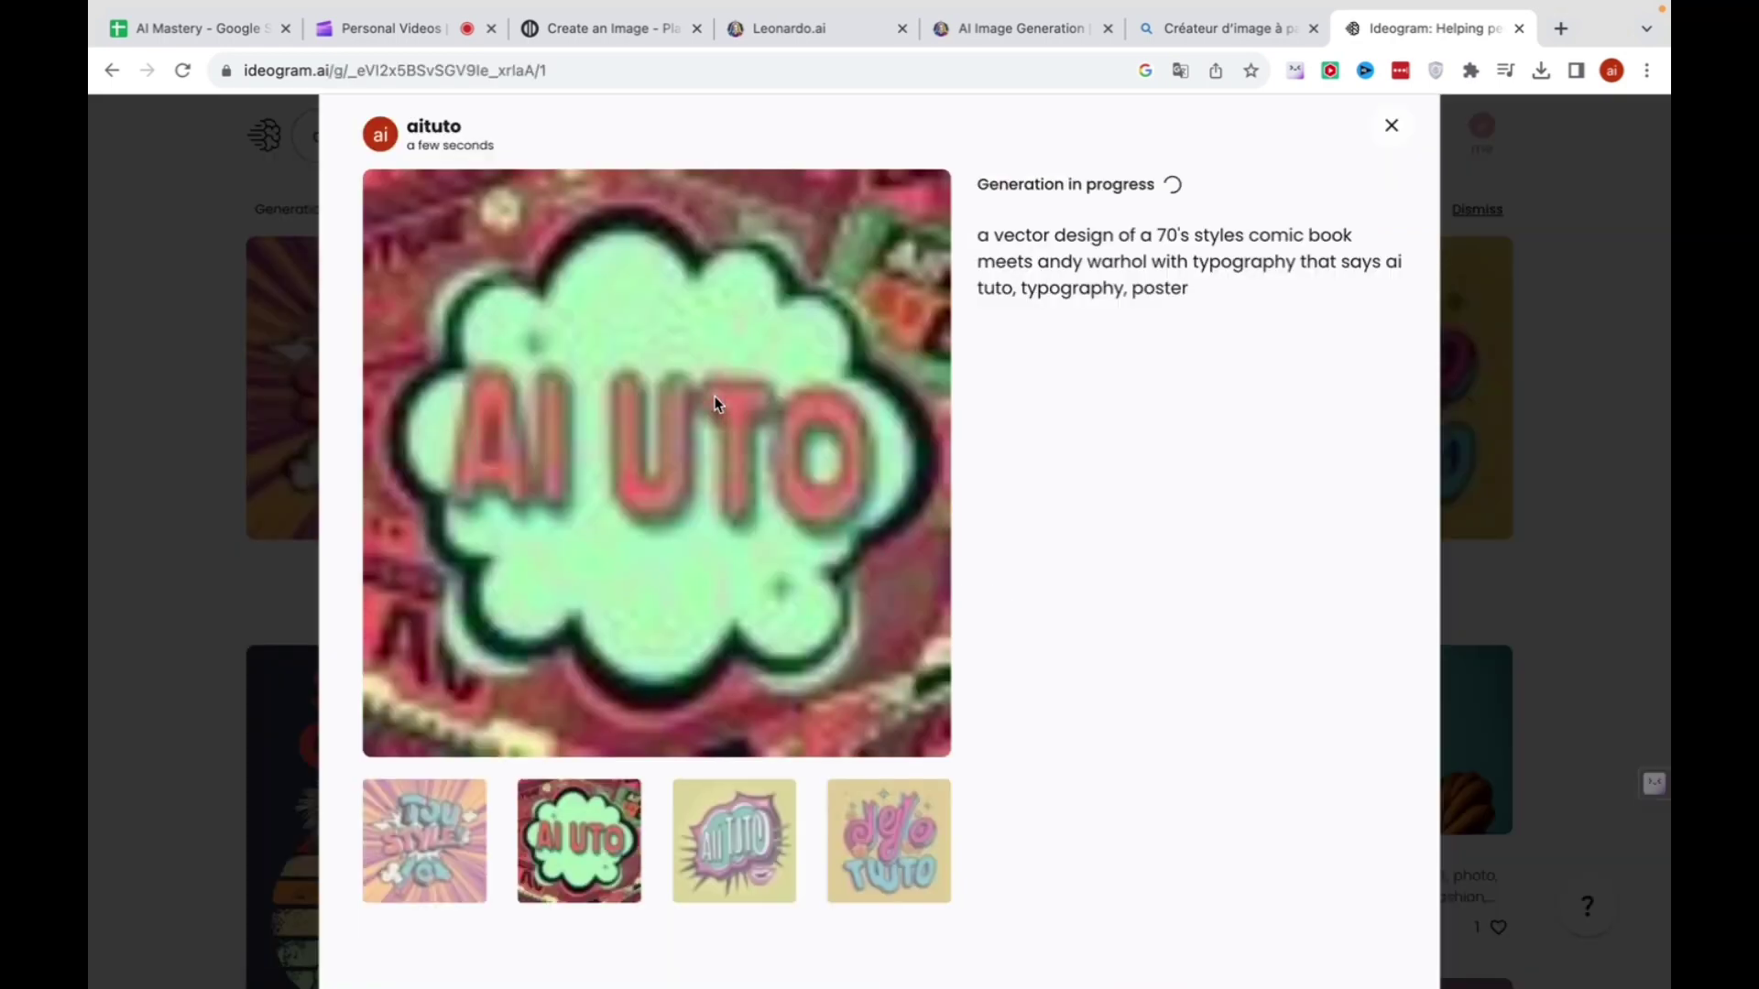
pyautogui.click(747, 832)
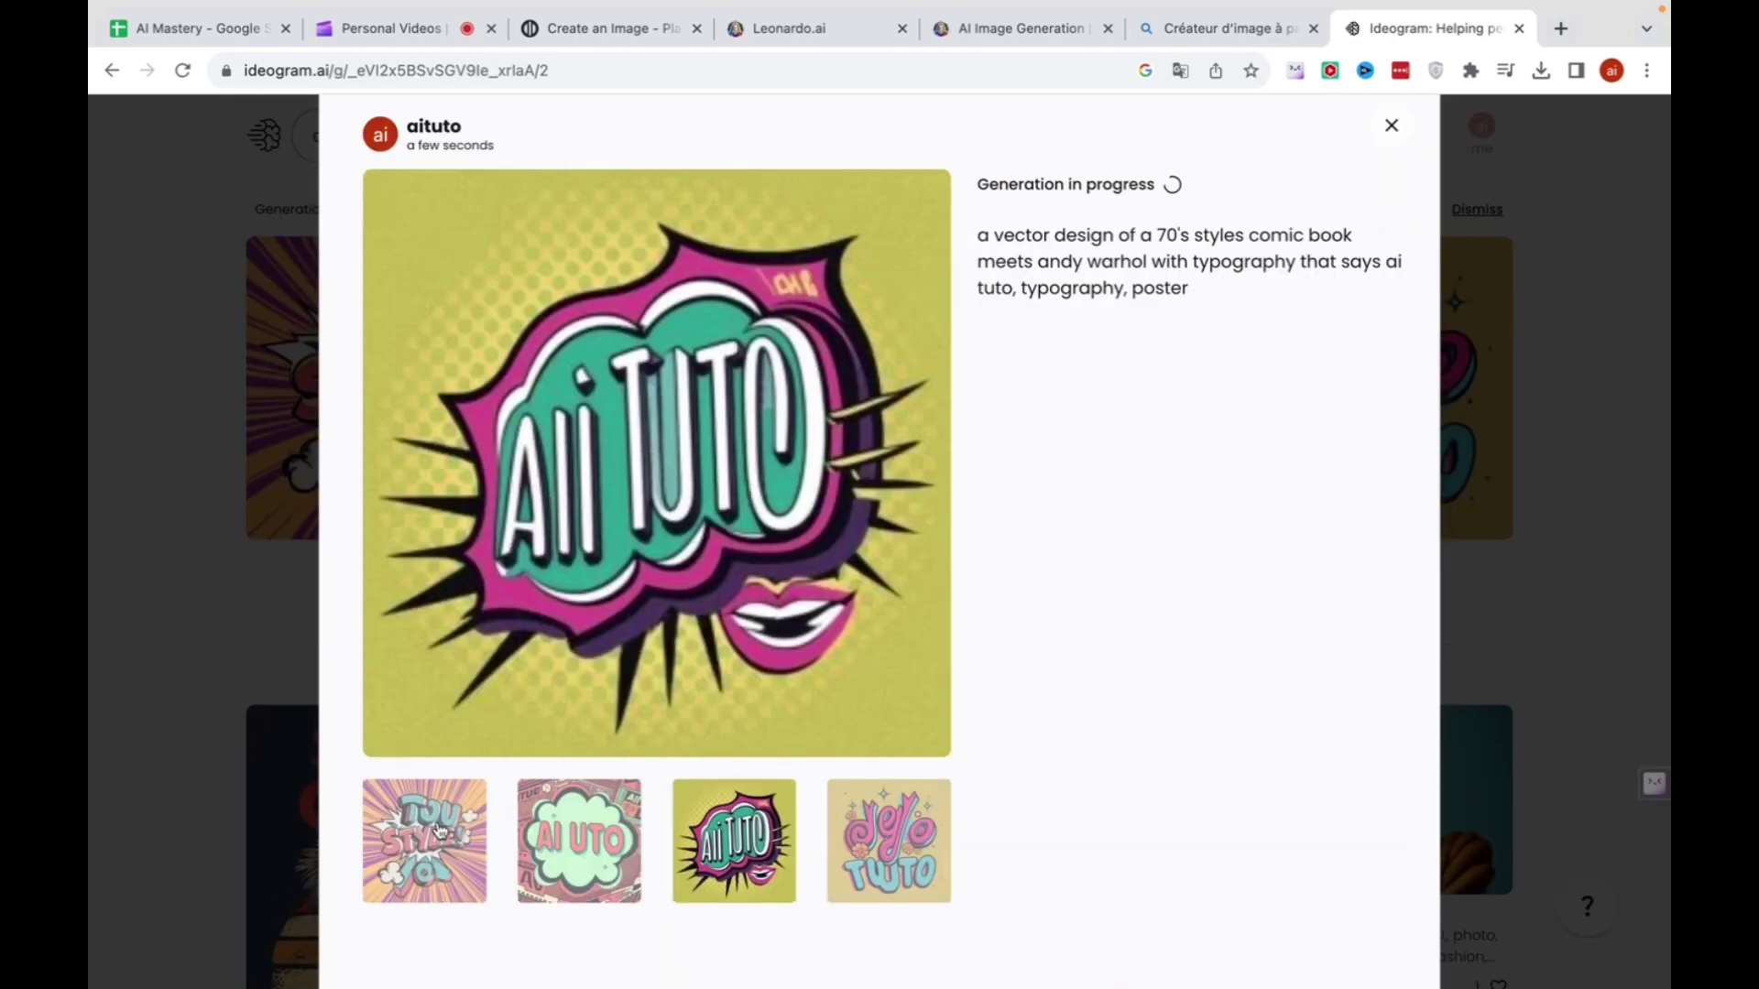
pyautogui.click(611, 845)
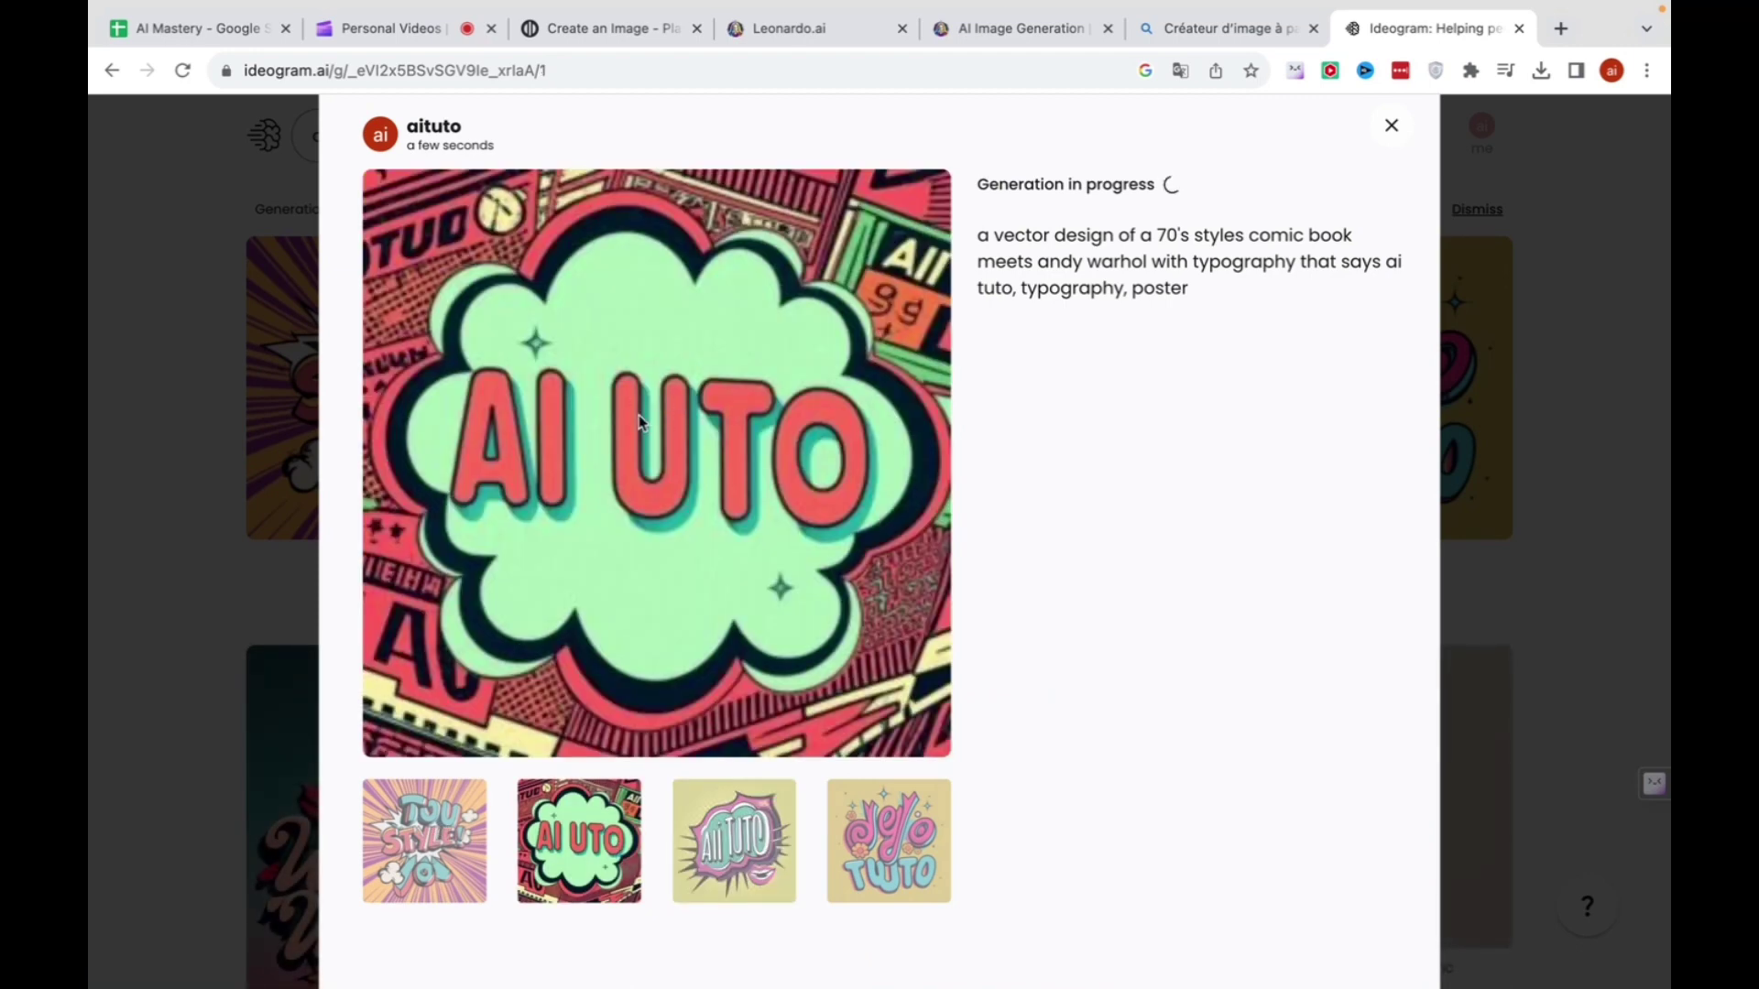
pyautogui.click(438, 842)
pyautogui.click(579, 841)
pyautogui.click(746, 871)
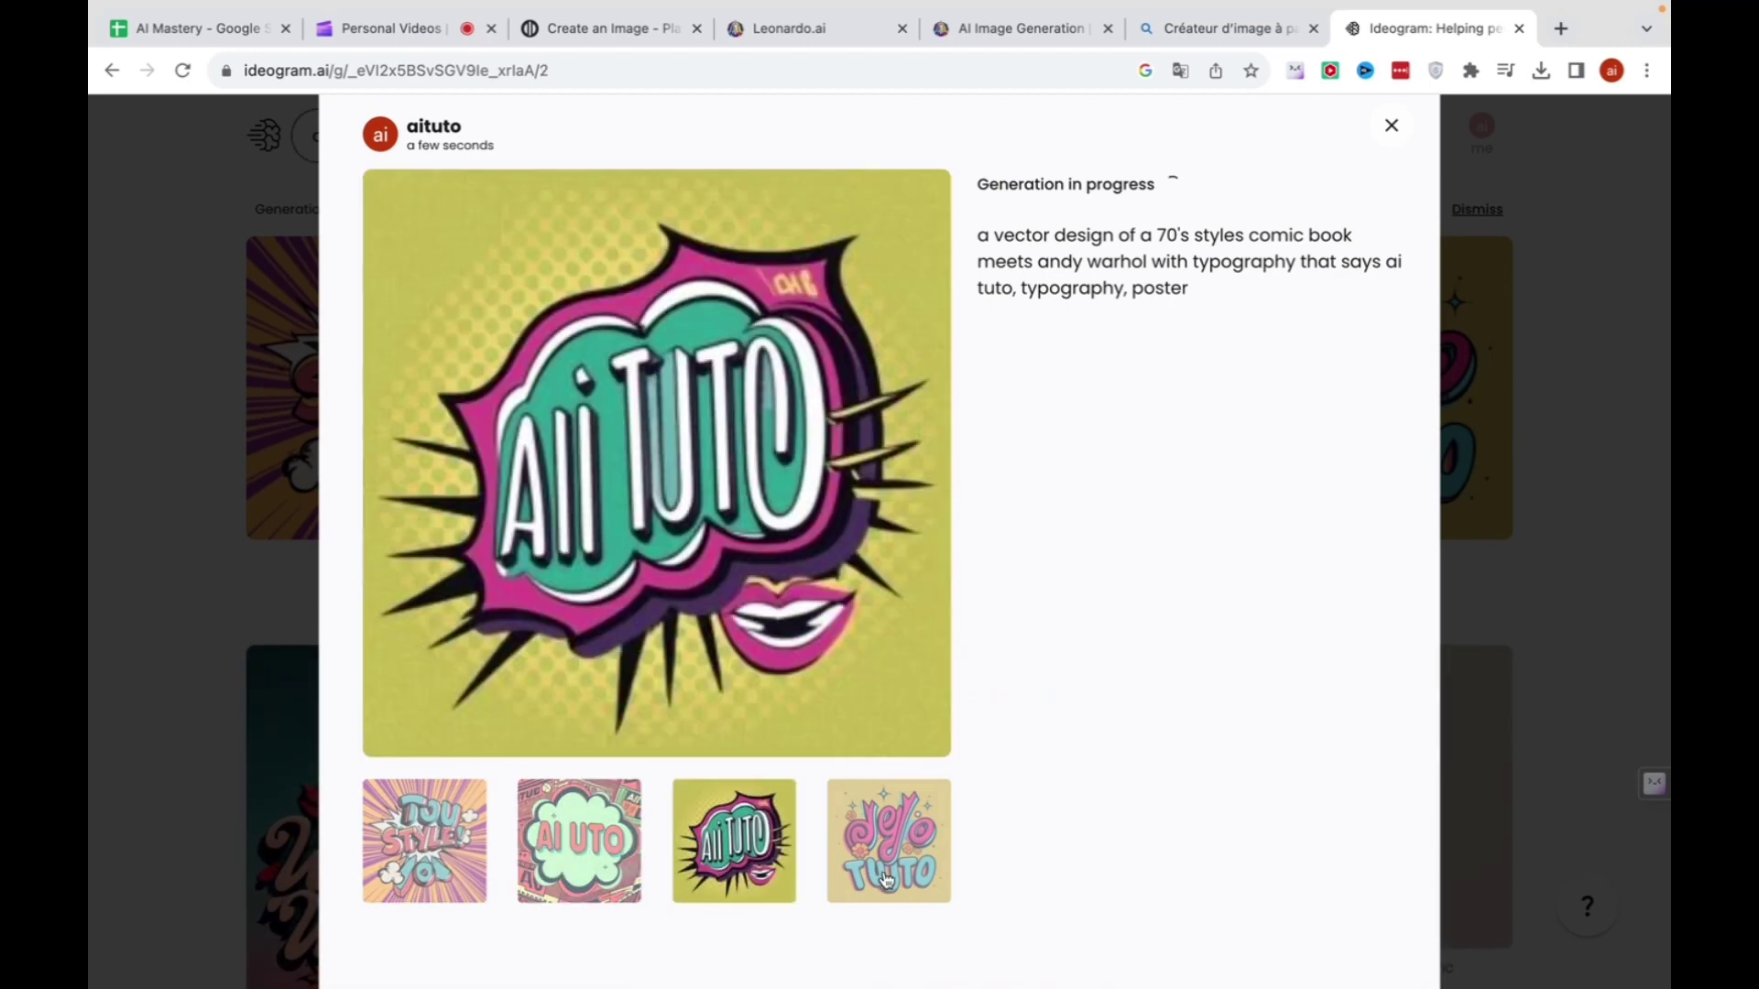
pyautogui.click(885, 879)
pyautogui.click(754, 882)
pyautogui.click(612, 857)
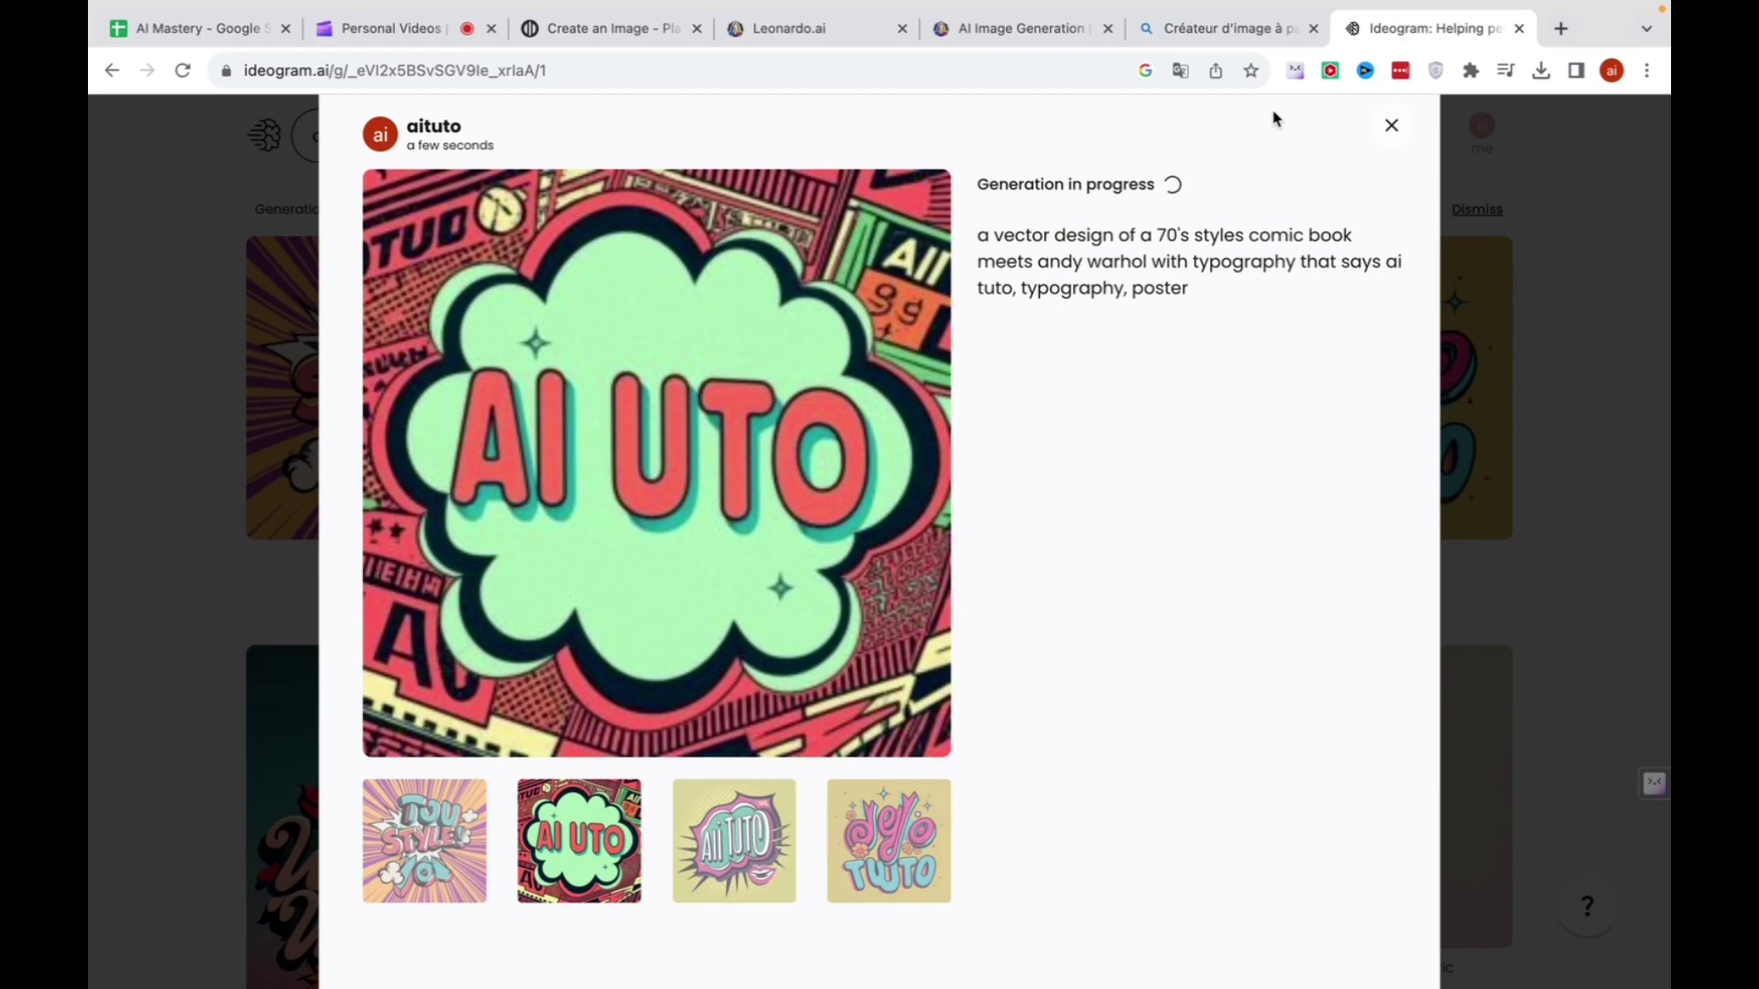
# Close the green cloud preview and look through the trending community designs below the generated "ai tuto" images.
pyautogui.click(1392, 126)
pyautogui.scroll(-8, 934, 344)
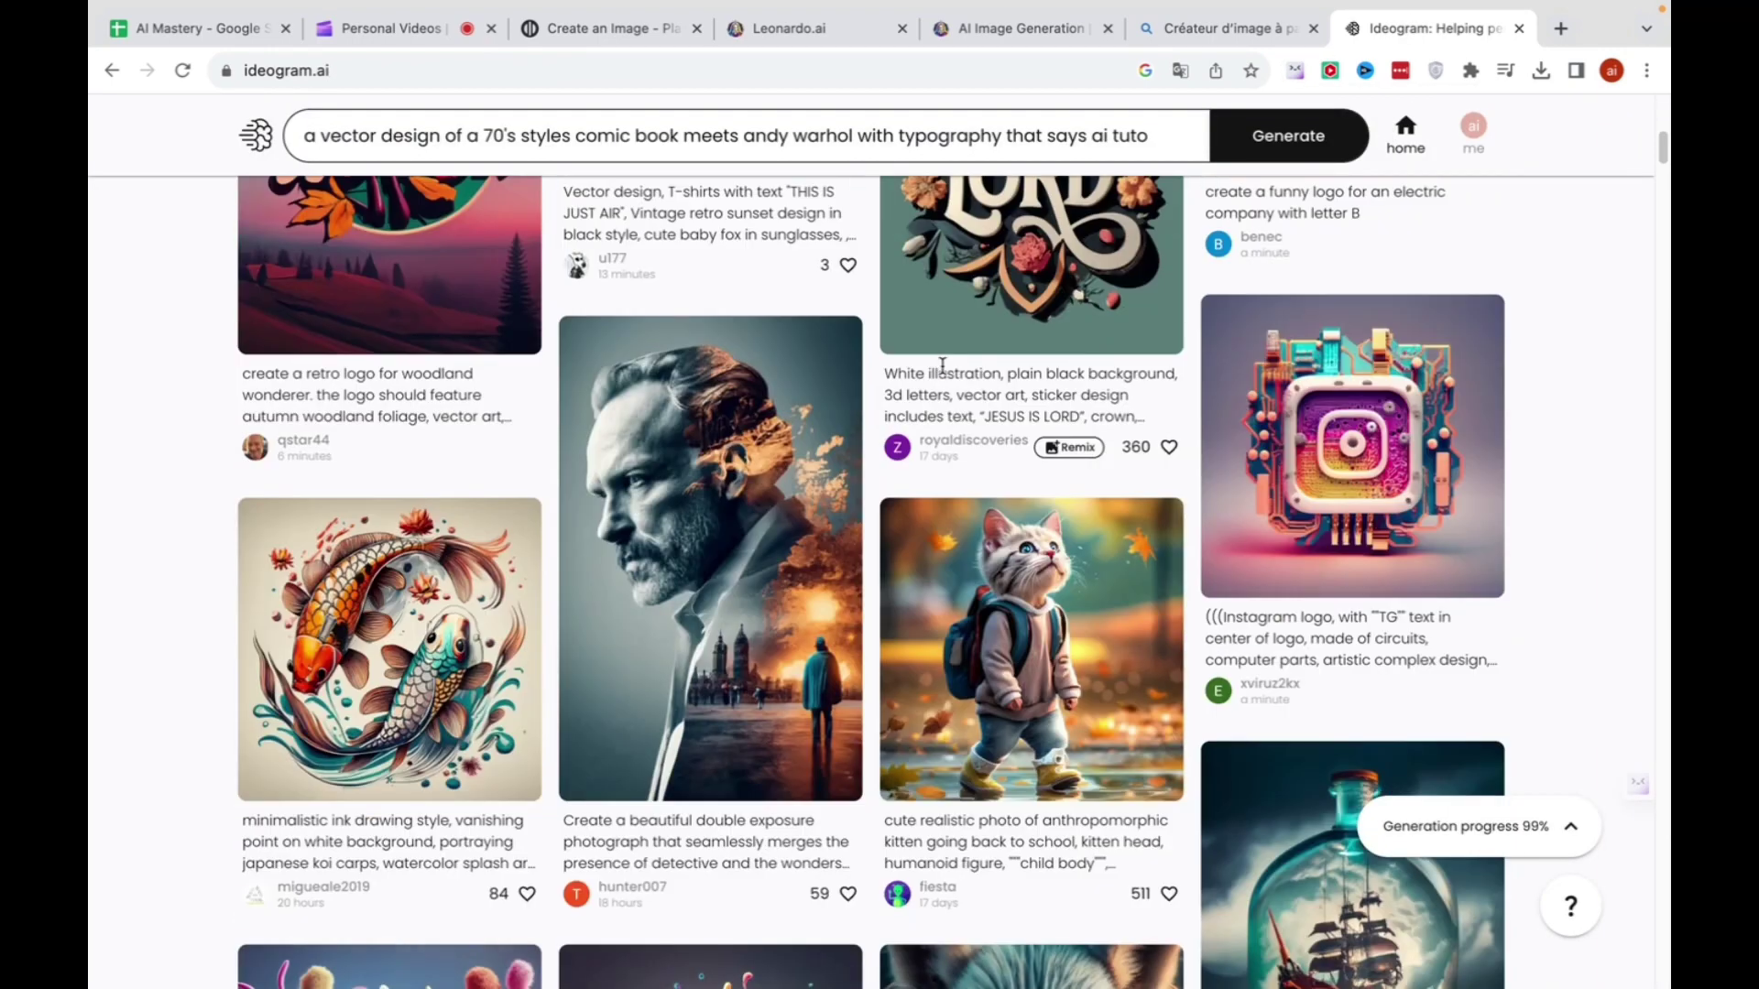
pyautogui.scroll(7, 929, 365)
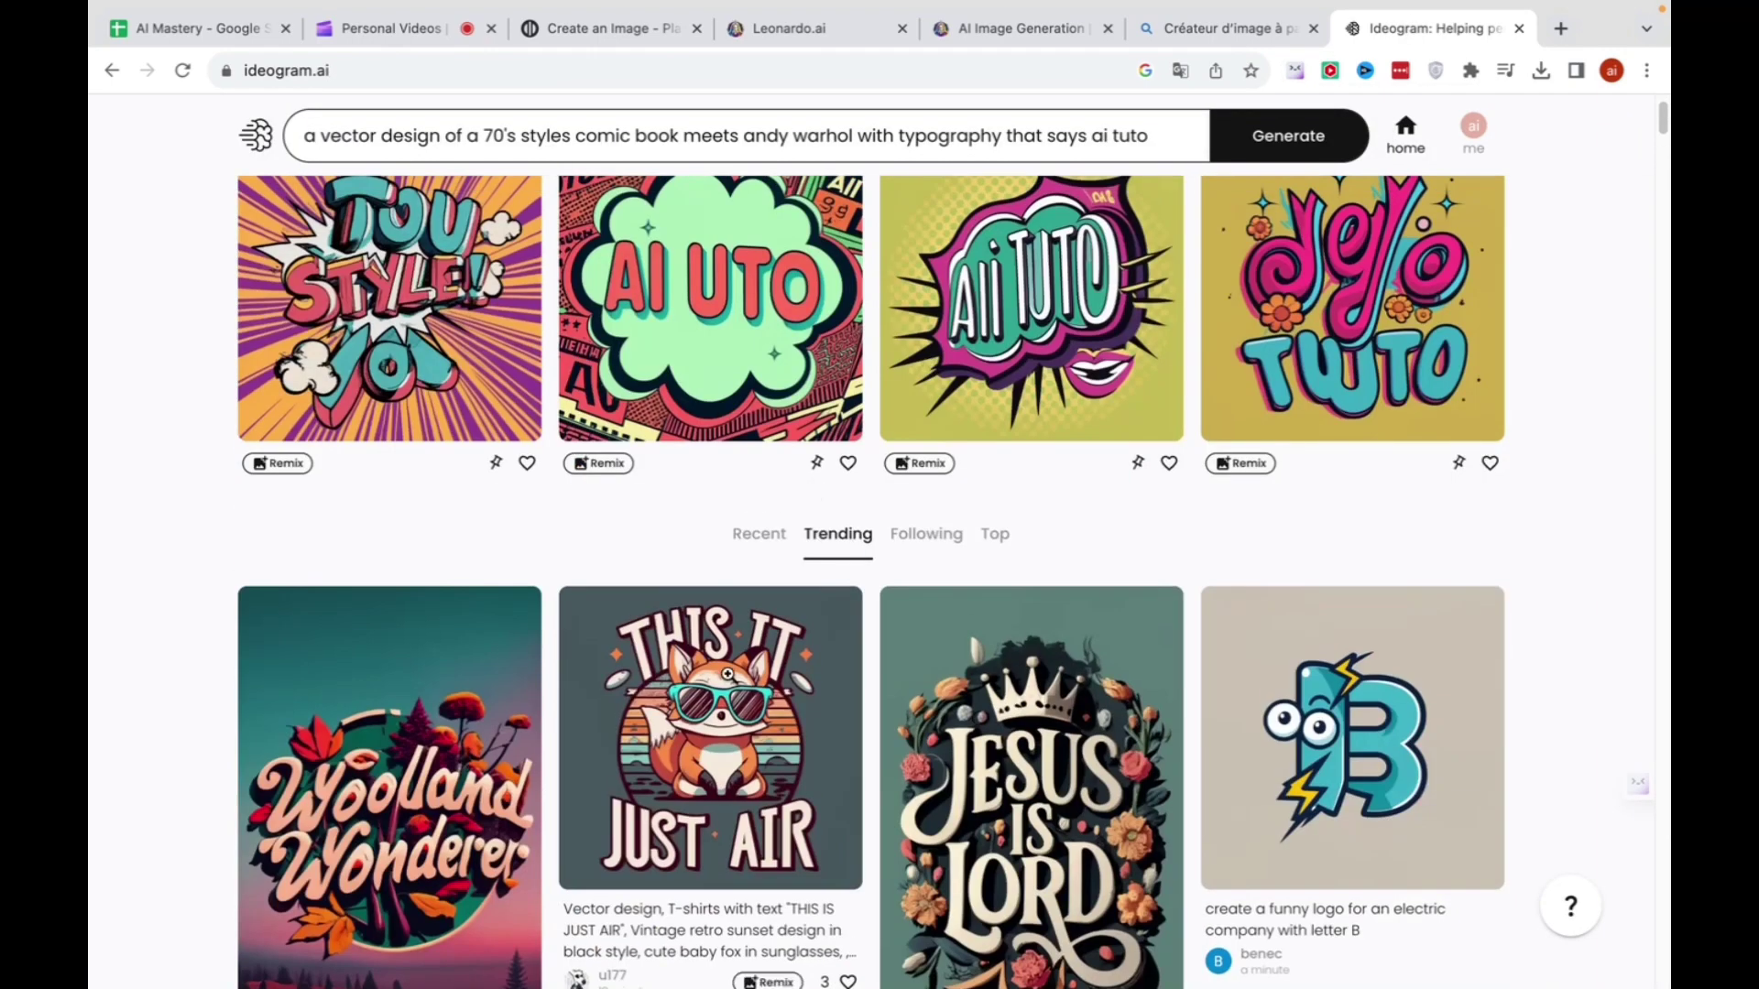
pyautogui.scroll(-3, 787, 515)
pyautogui.scroll(-5, 635, 591)
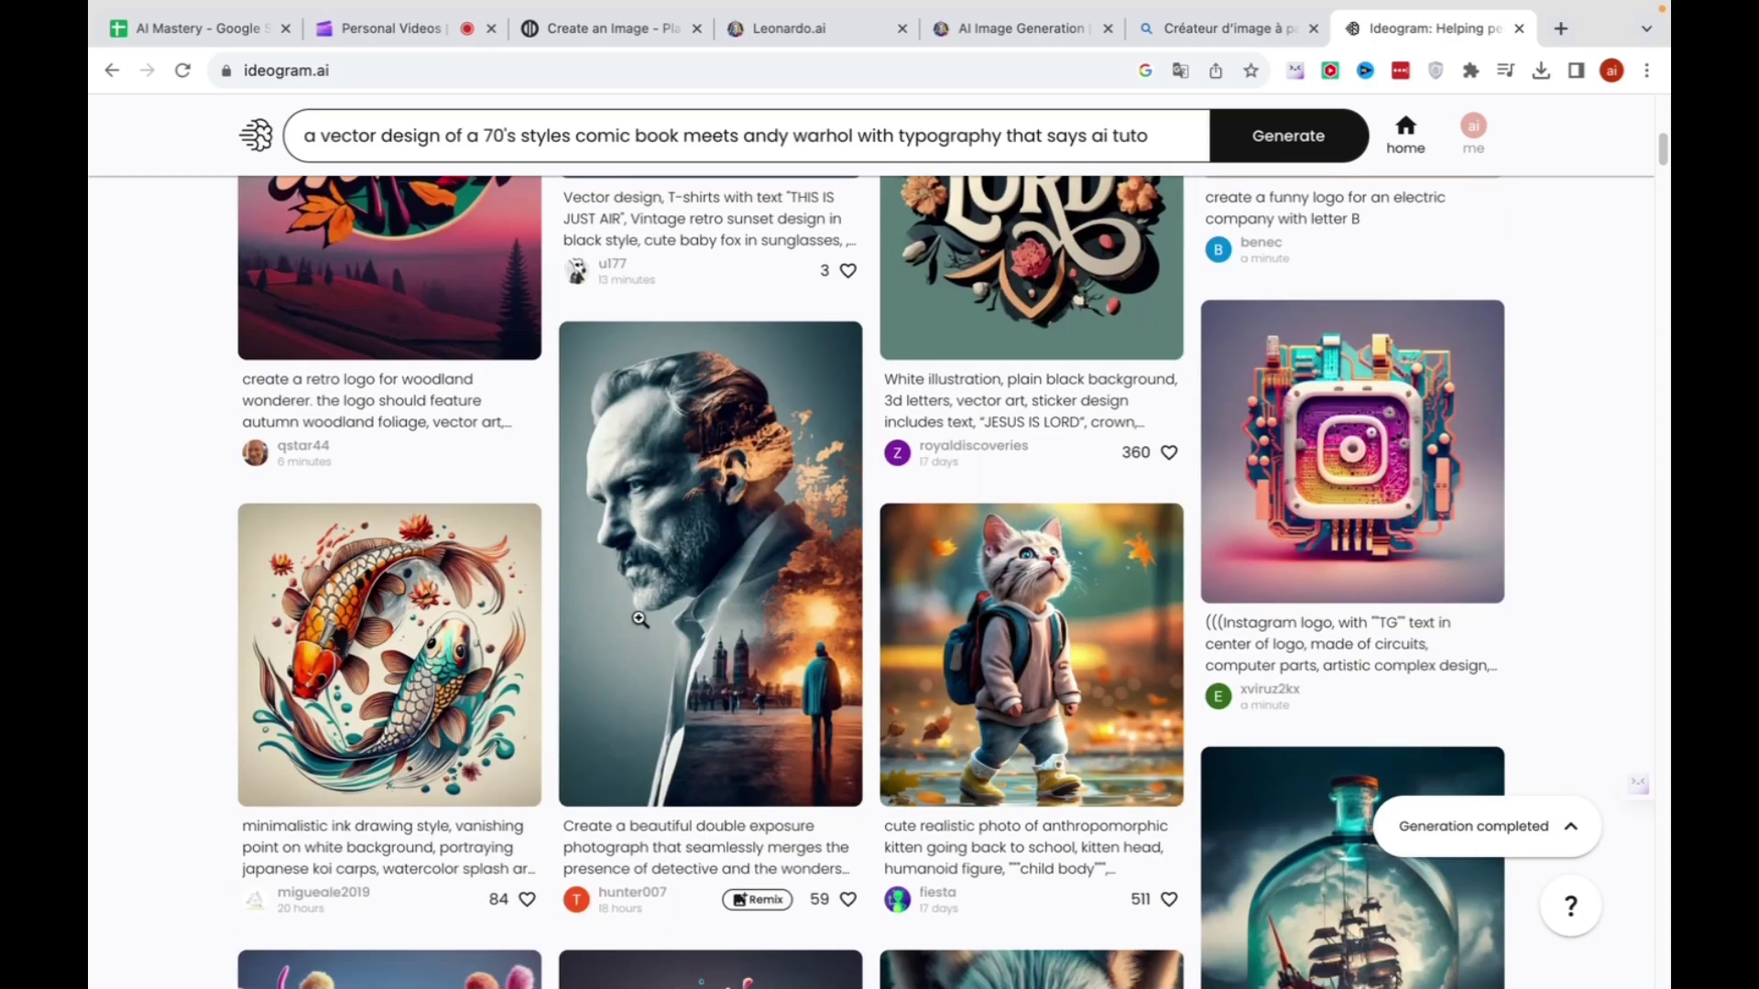
pyautogui.scroll(-3, 639, 626)
pyautogui.scroll(10, 639, 626)
pyautogui.scroll(-11, 639, 626)
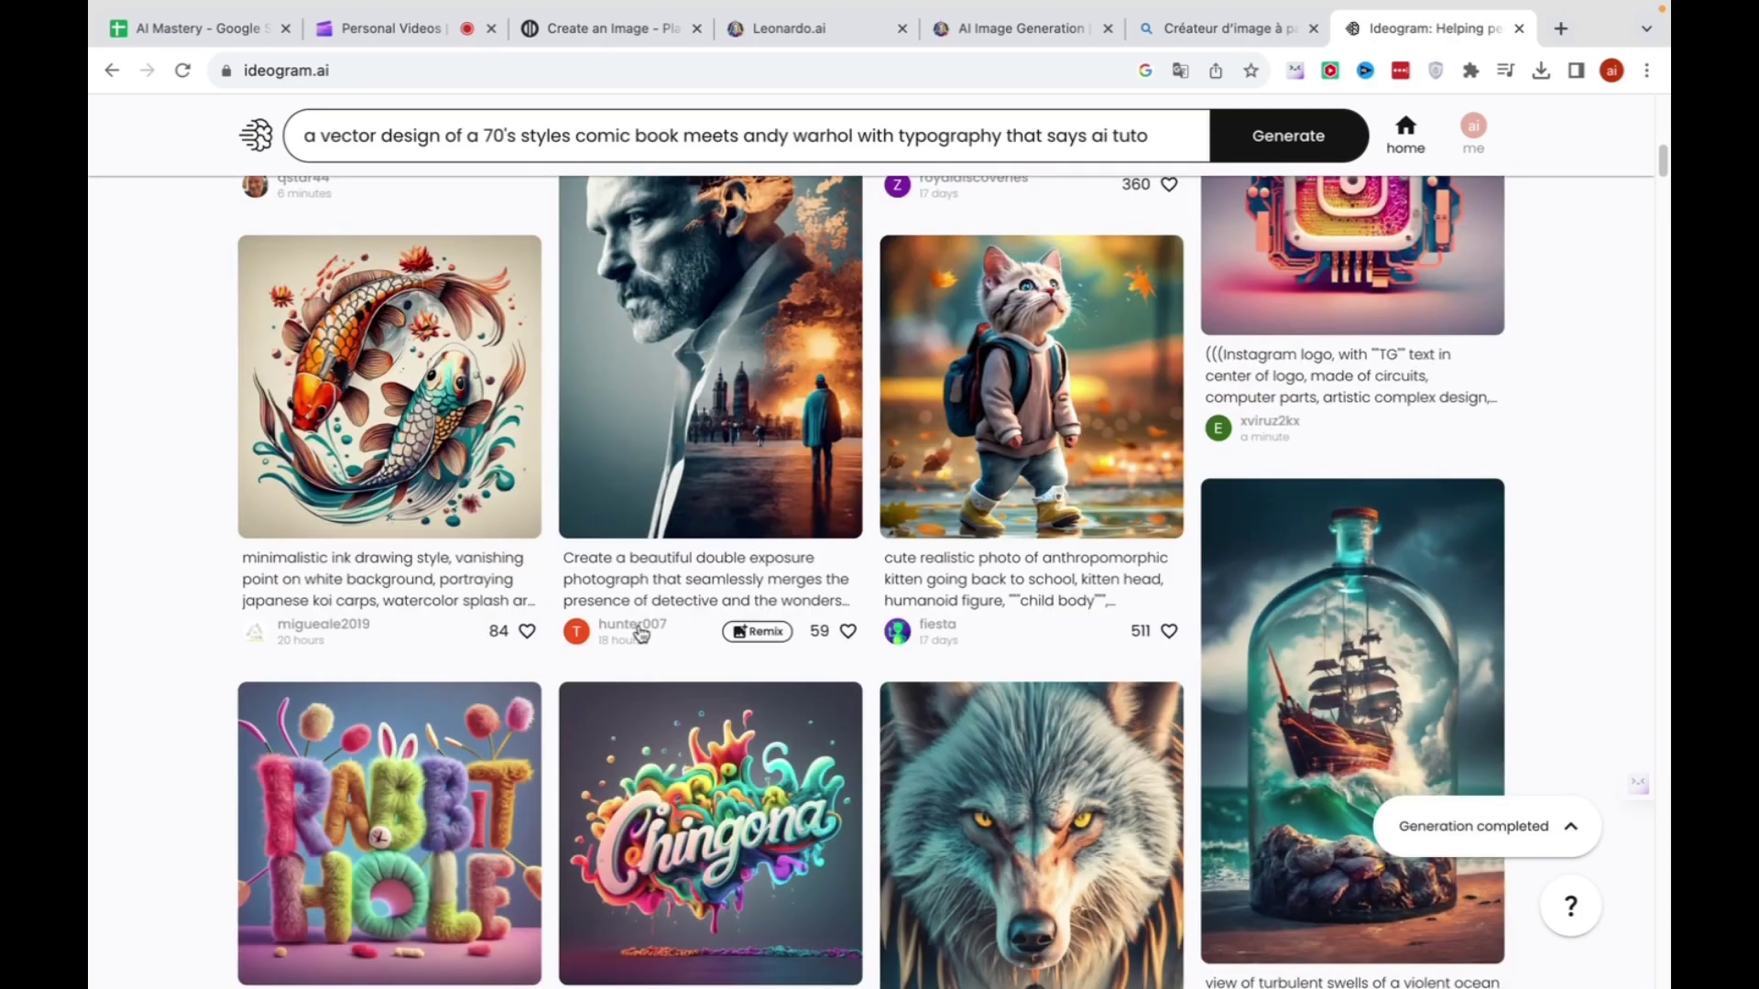
pyautogui.scroll(8, 639, 626)
pyautogui.scroll(-4, 640, 626)
# Open the "THIS IS JUST AIR" fox T-shirt design and examine the quoted text in its prompt.
pyautogui.click(696, 385)
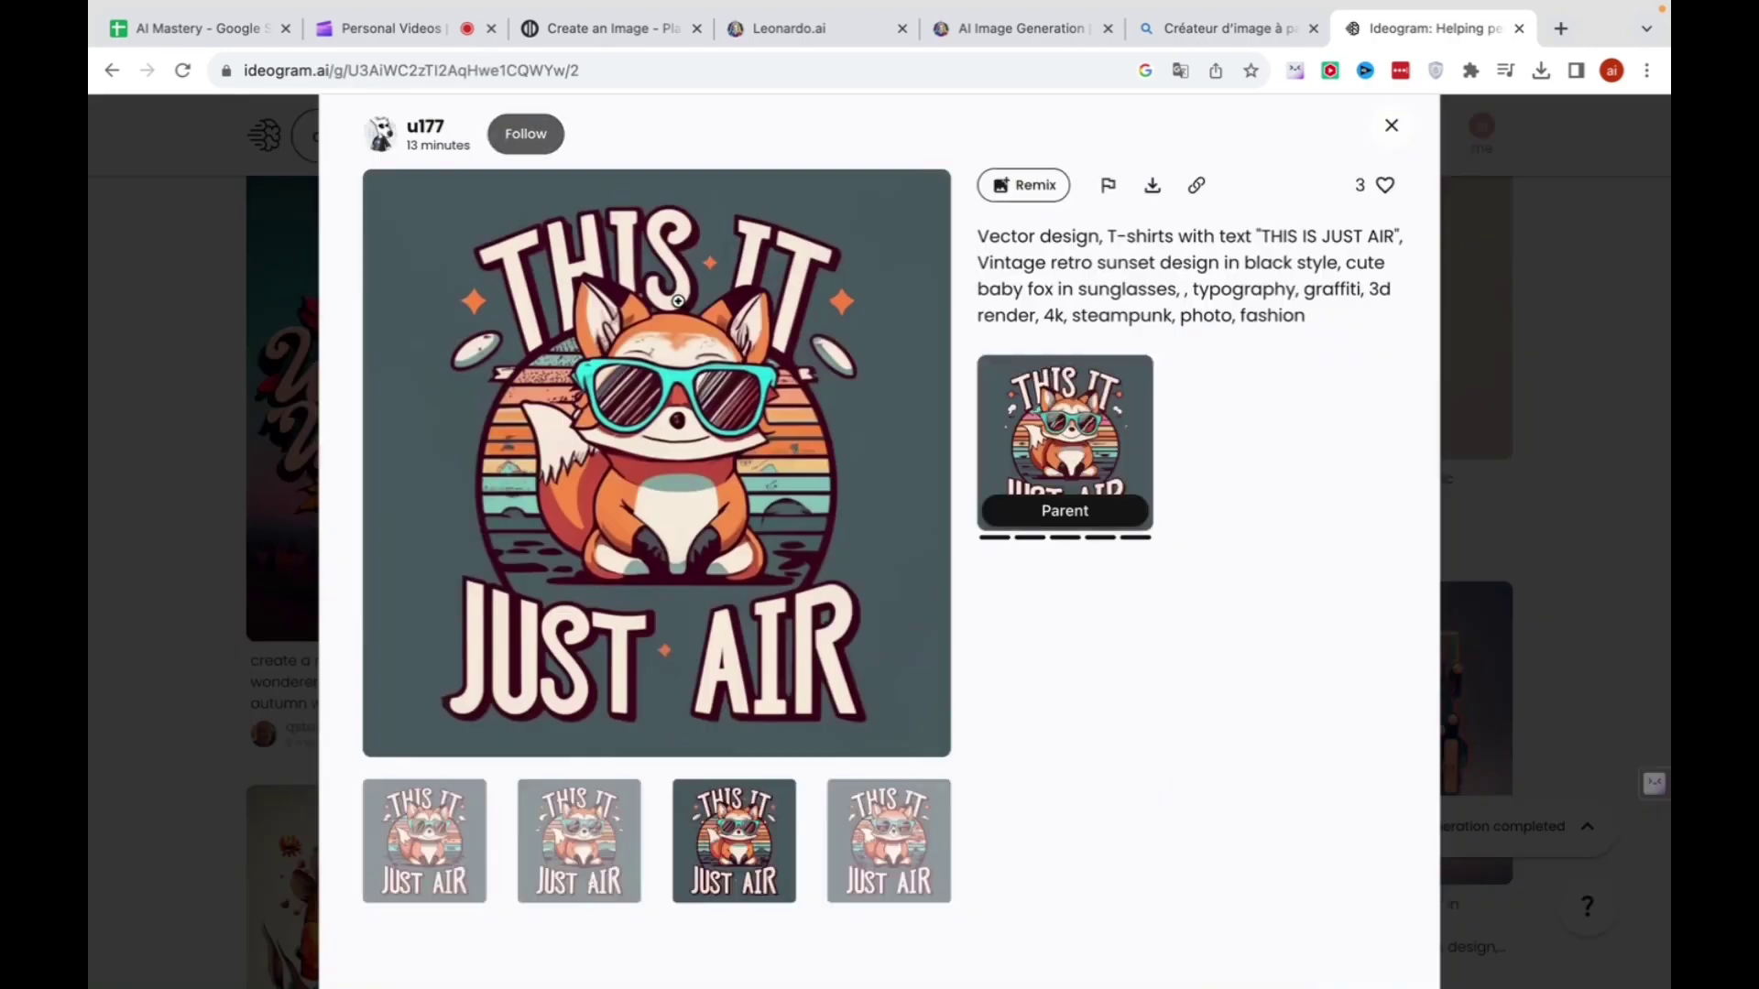
pyautogui.moveTo(1038, 238); pyautogui.dragTo(1398, 237)
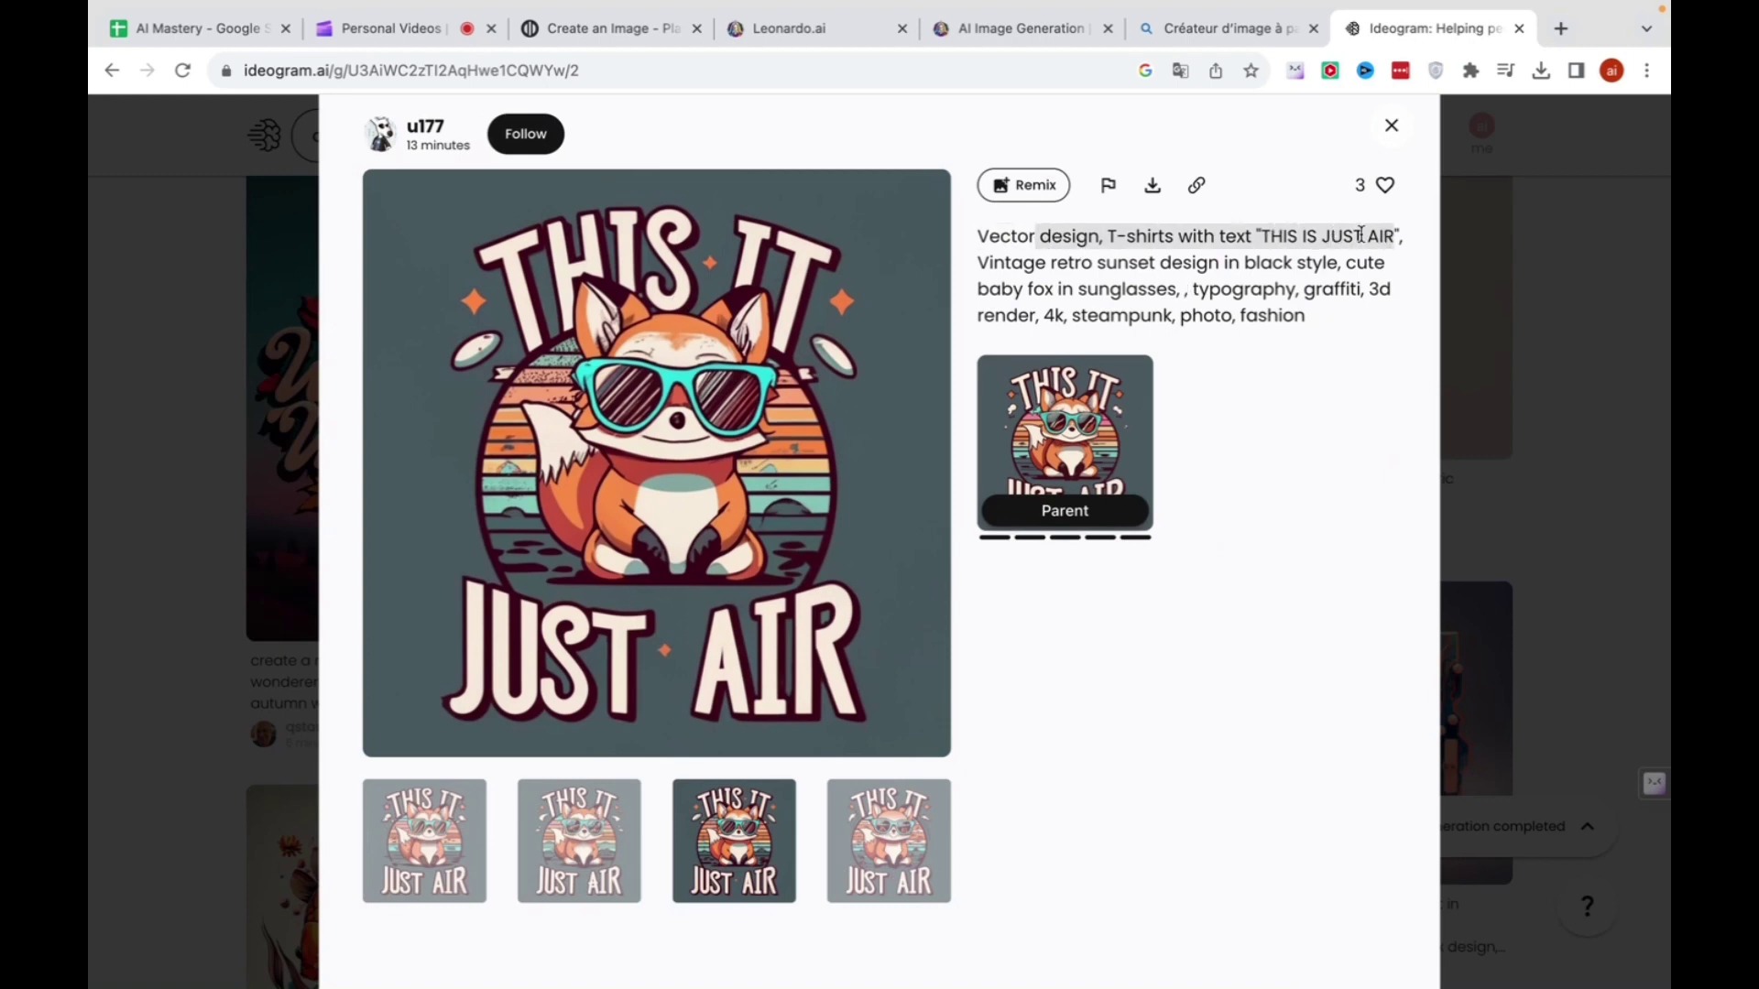
pyautogui.click(1251, 231)
pyautogui.moveTo(1251, 231); pyautogui.dragTo(1423, 243)
pyautogui.click(1157, 232)
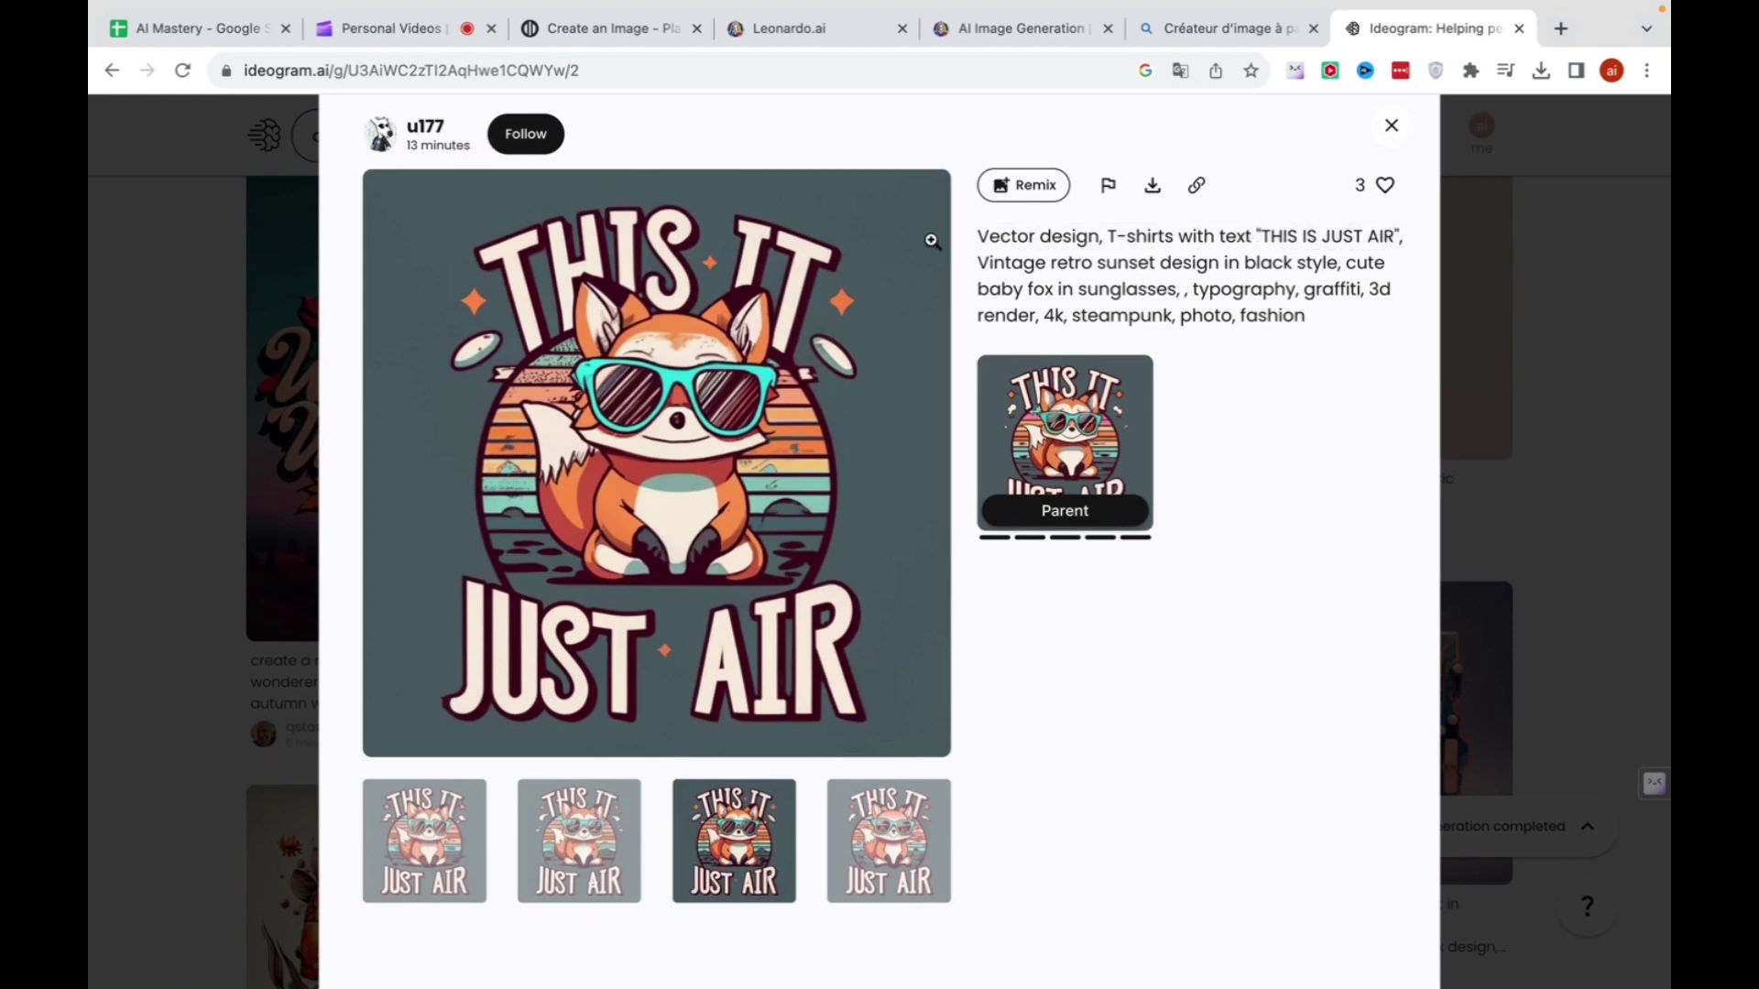
pyautogui.click(1014, 188)
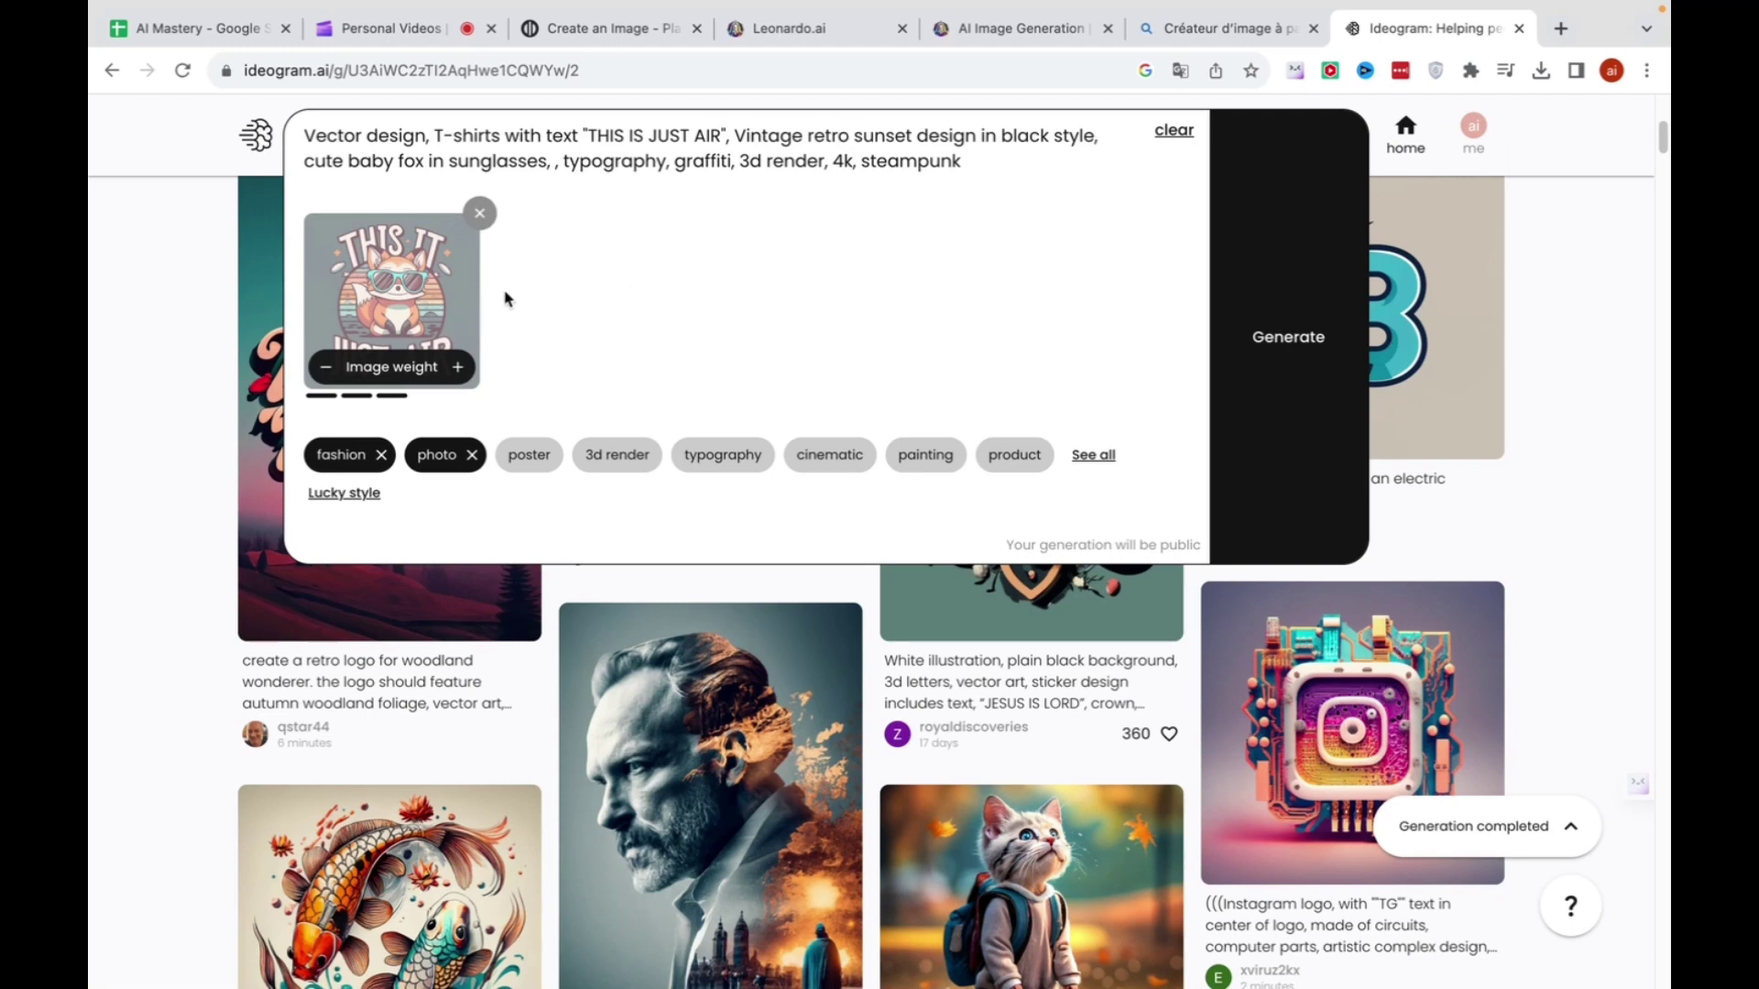
pyautogui.click(1401, 275)
pyautogui.click(1380, 127)
# Remix the fox T-shirt design, replace "THIS IS JUST AIR" with "ABONNEZ VOUS !" in its prompt, and generate the images.
pyautogui.moveTo(788, 301)
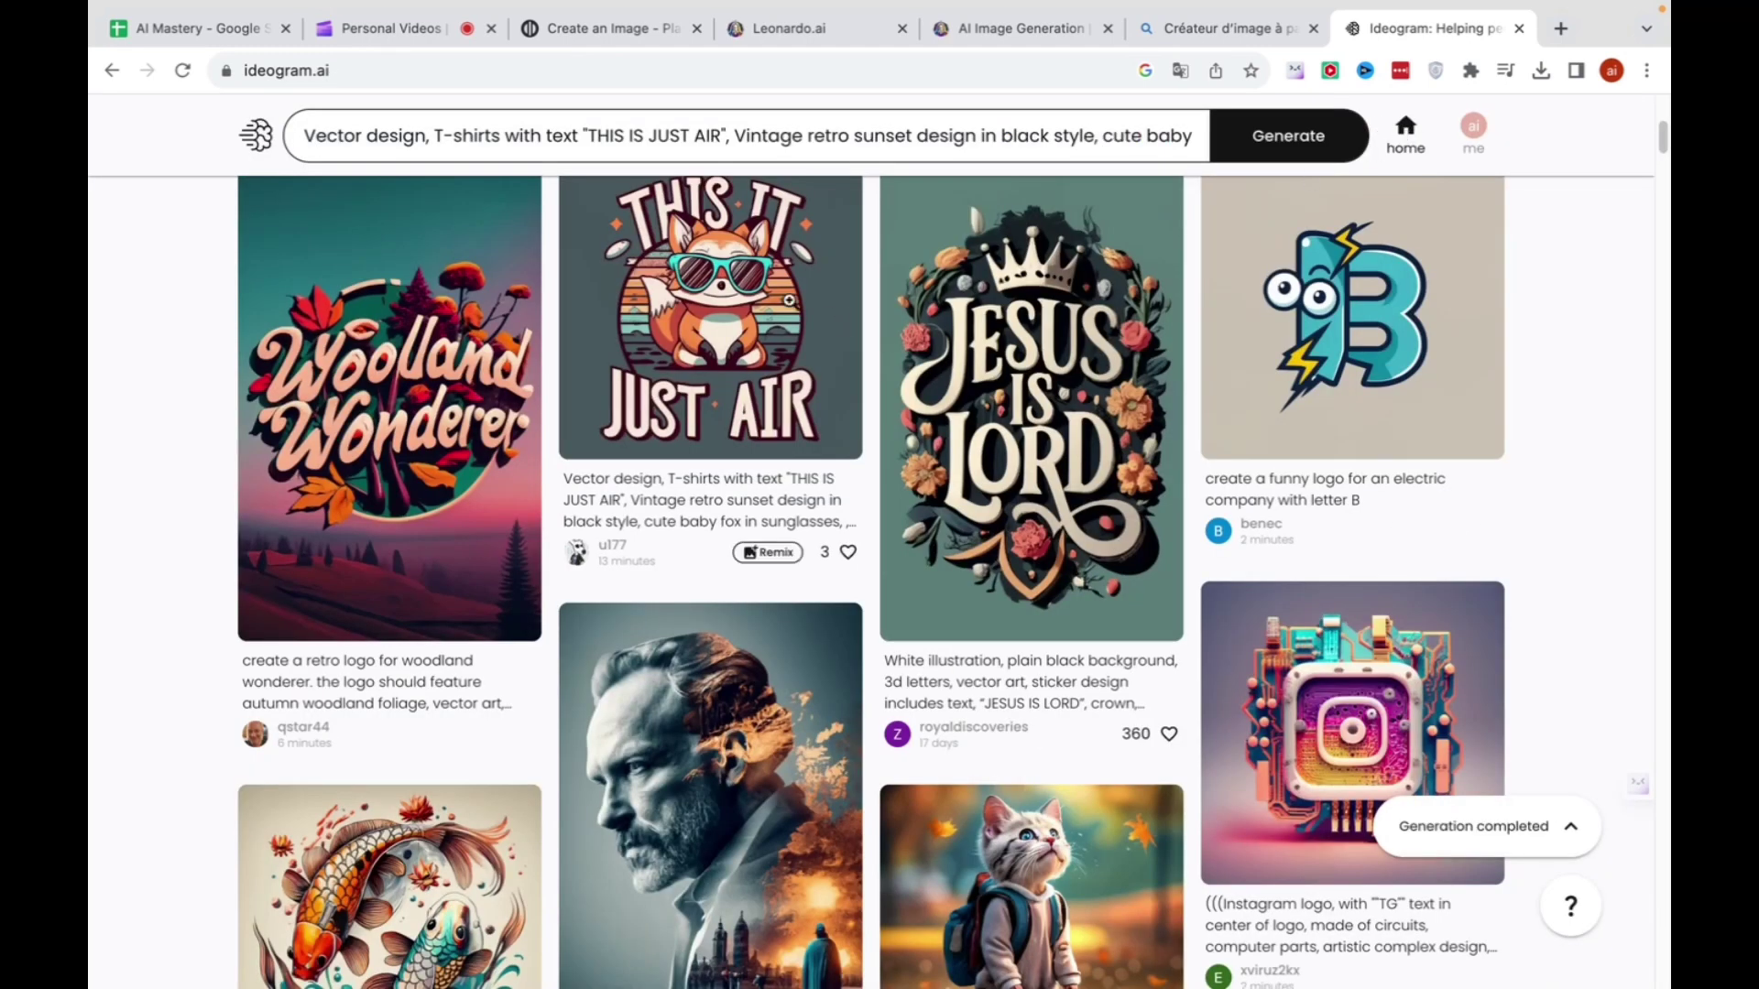
pyautogui.click(767, 553)
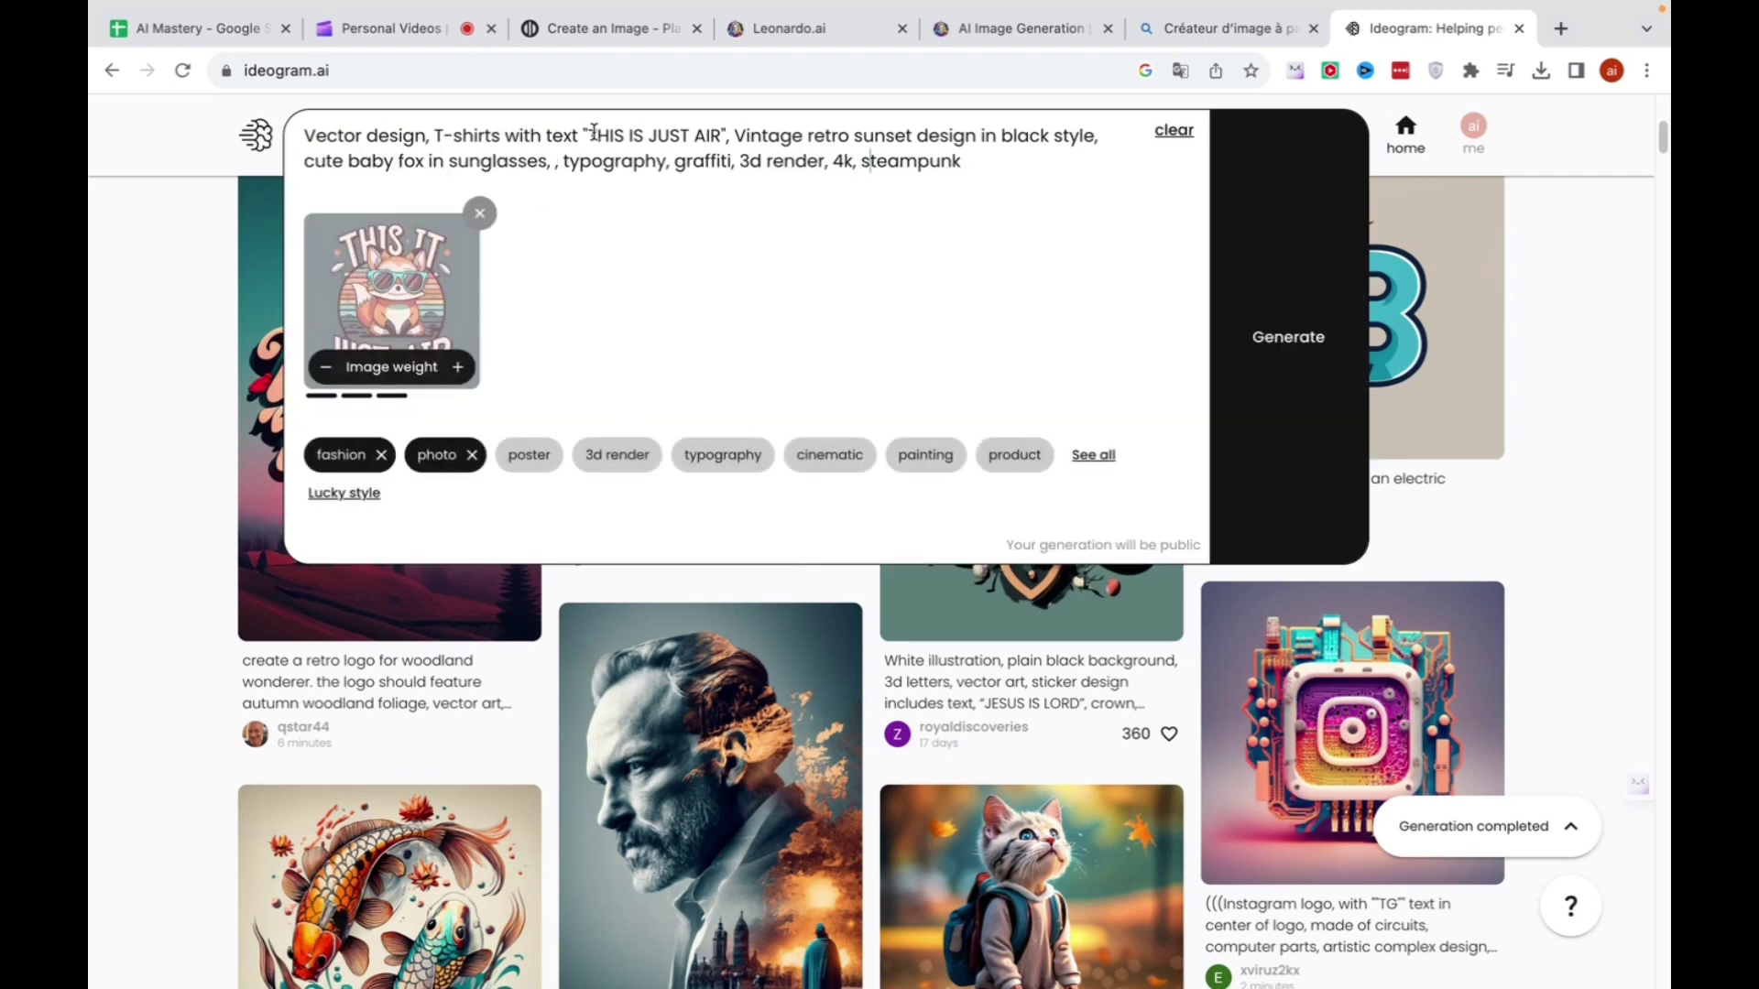
pyautogui.moveTo(596, 133)
pyautogui.mouseDown()
pyautogui.moveTo(733, 136)
pyautogui.moveTo(603, 138)
pyautogui.mouseUp()
pyautogui.click(733, 136)
pyautogui.write('ABONNEZ V')
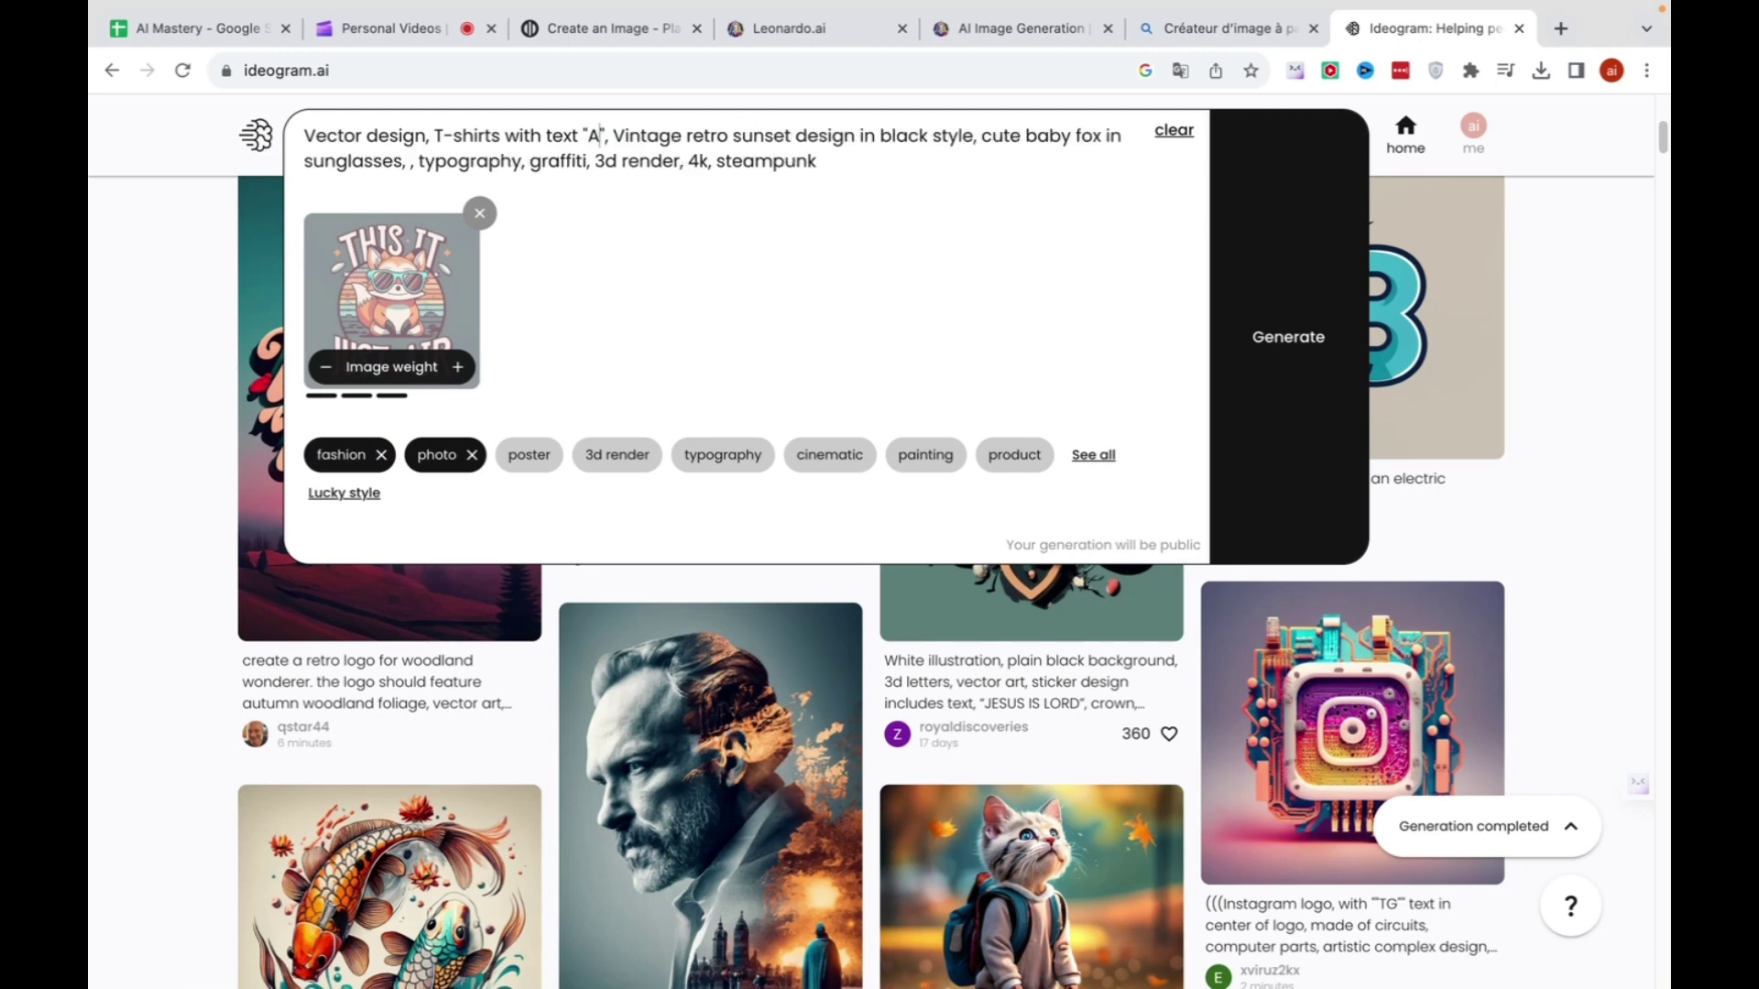
pyautogui.write('OUS')
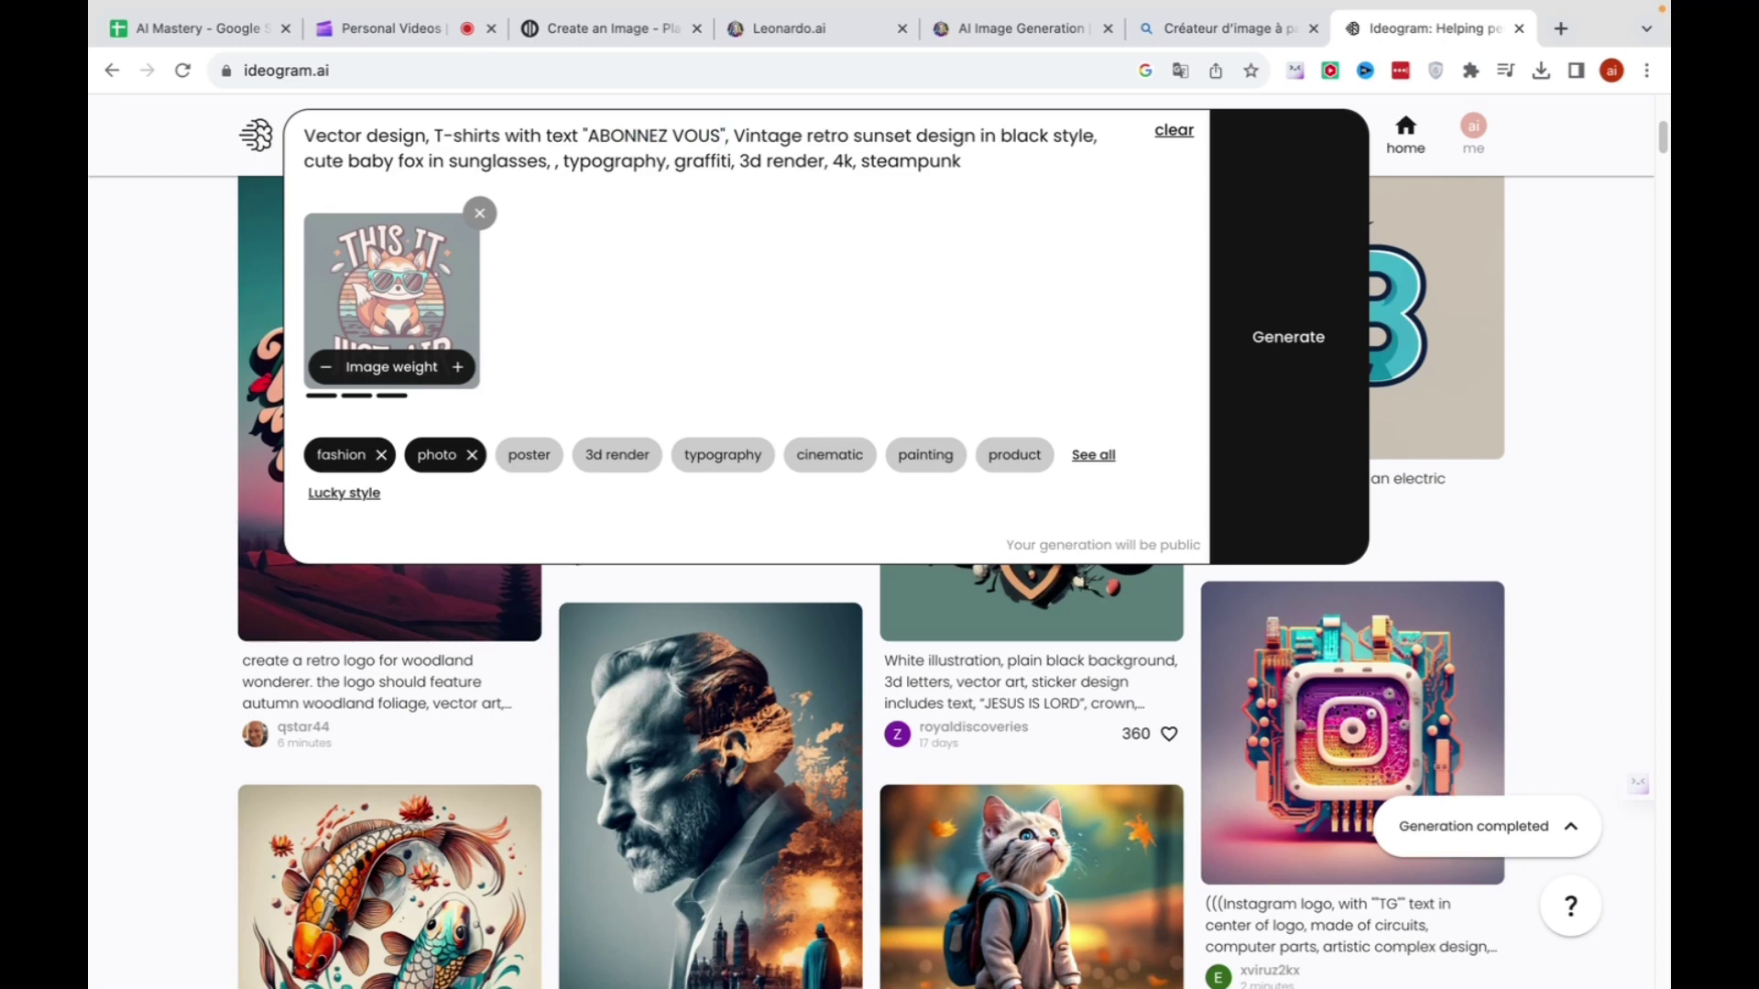
pyautogui.write(' !')
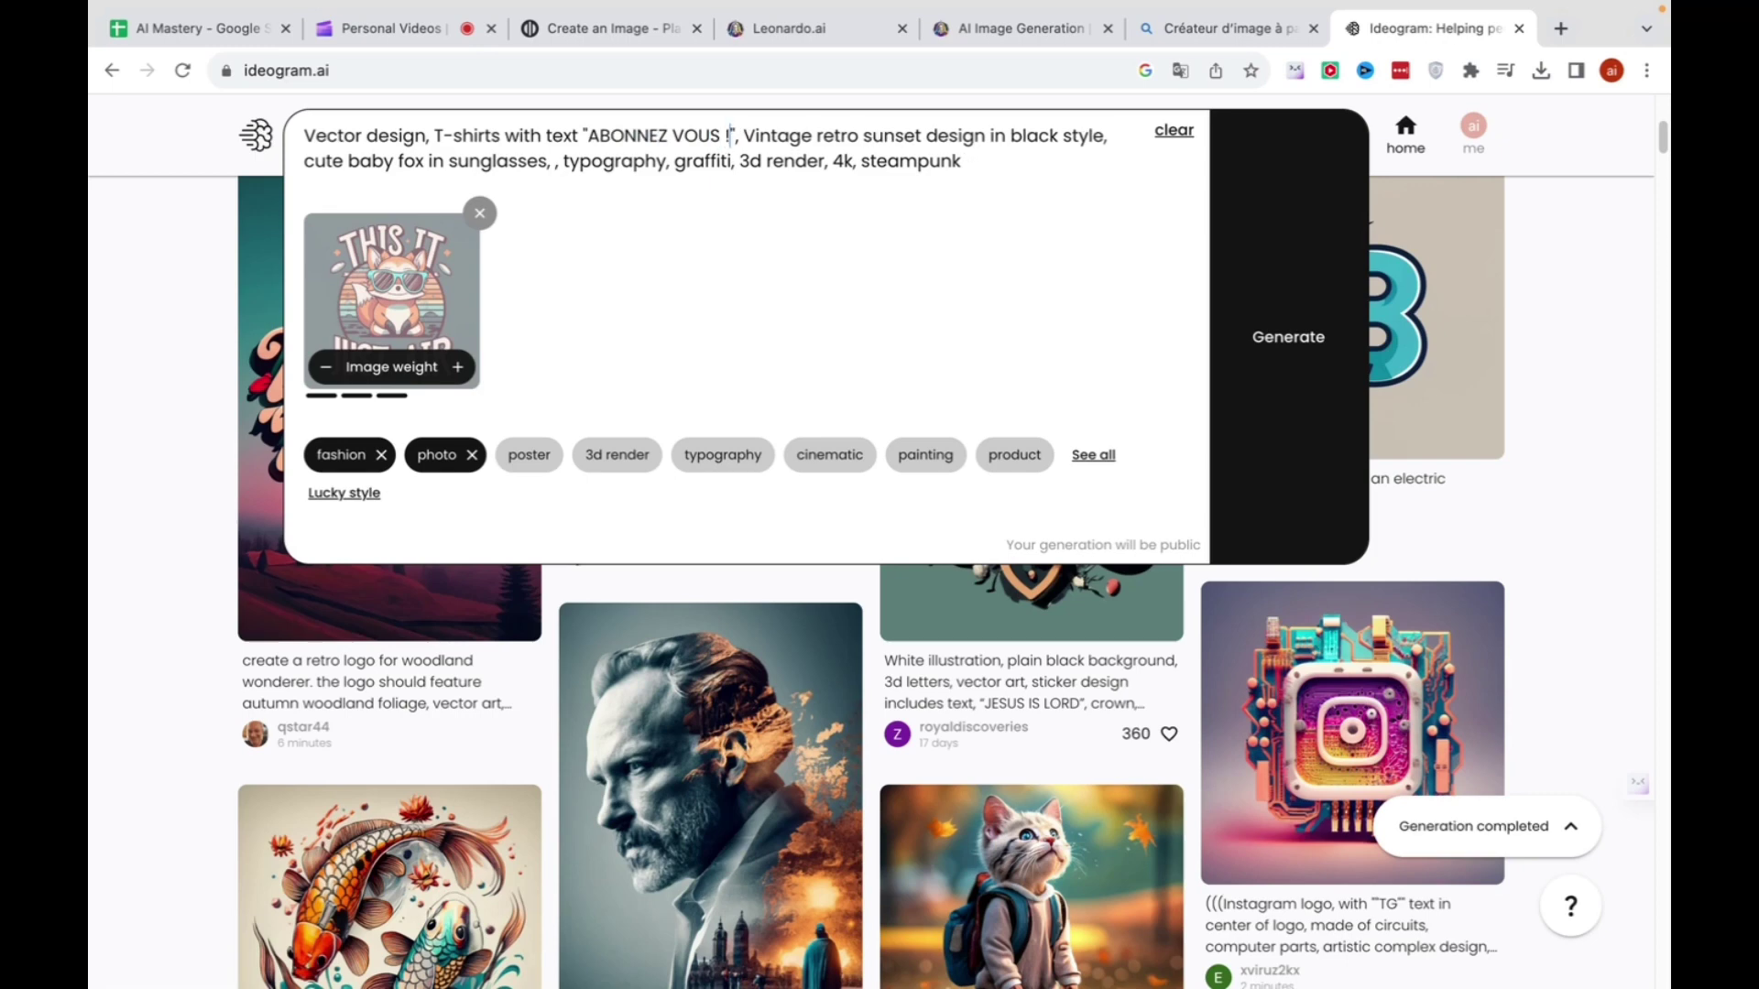
pyautogui.click(1308, 337)
# Browse further down the trending community designs while the "ABONNEZ VOUS !" images generate.
pyautogui.scroll(-15, 666, 431)
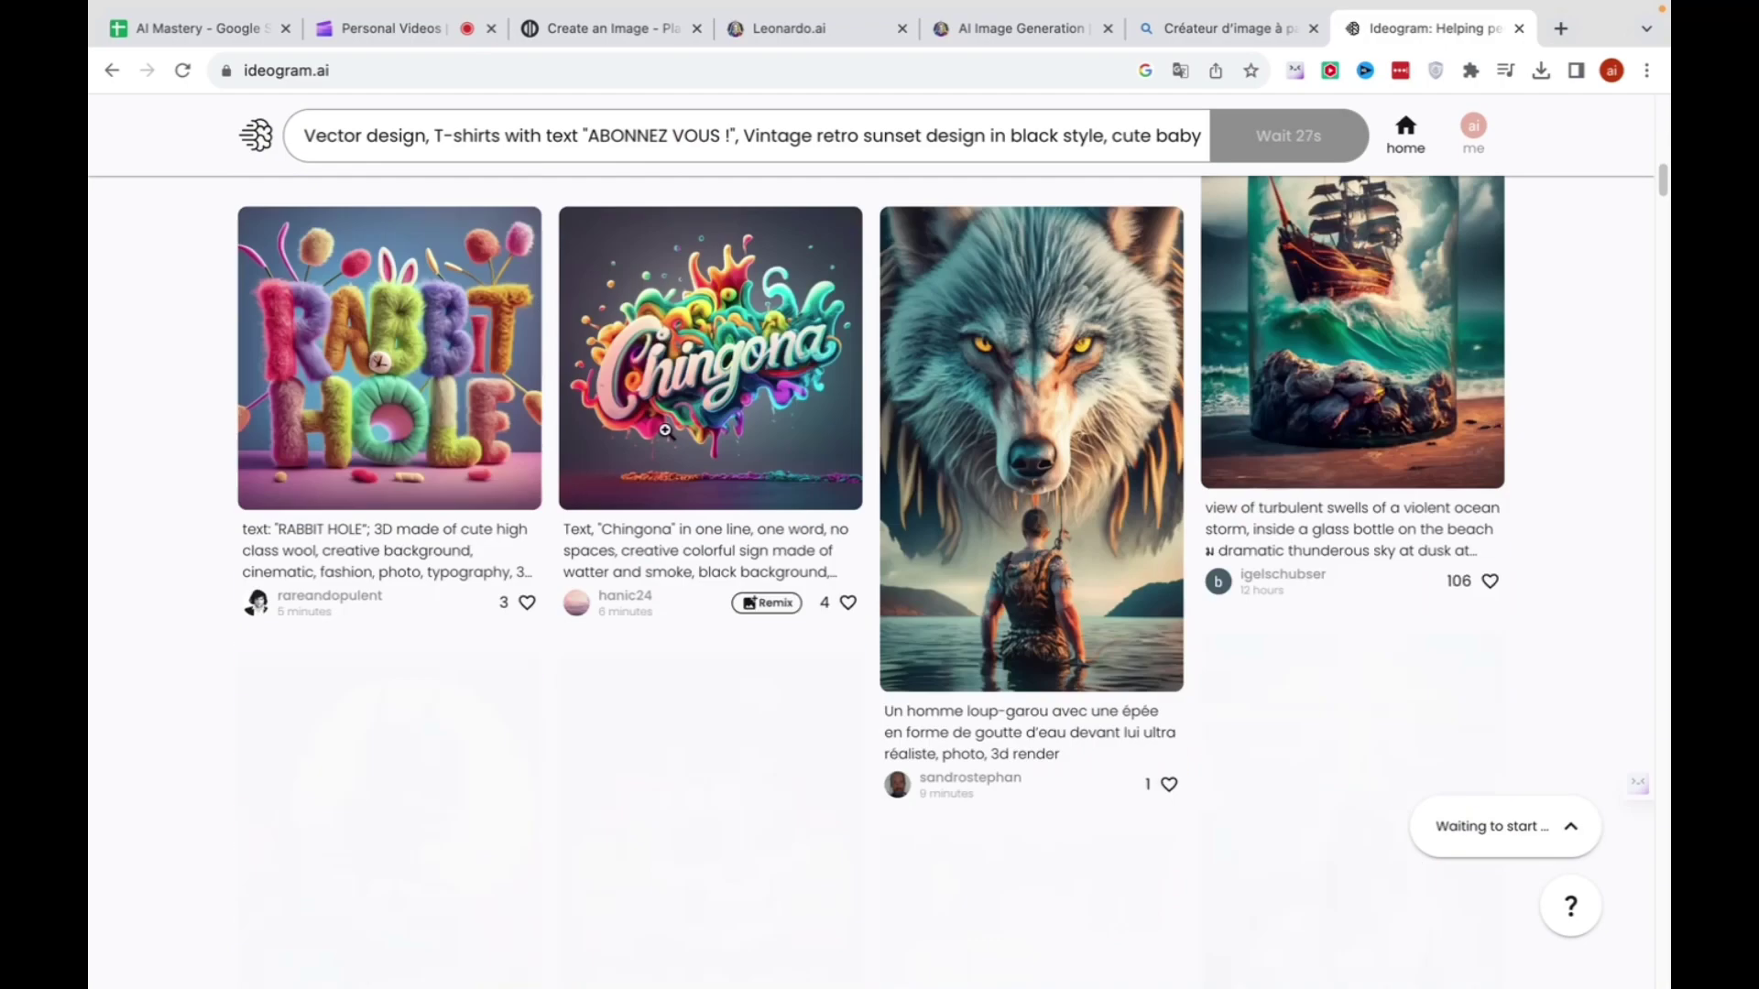
pyautogui.scroll(-10, 665, 429)
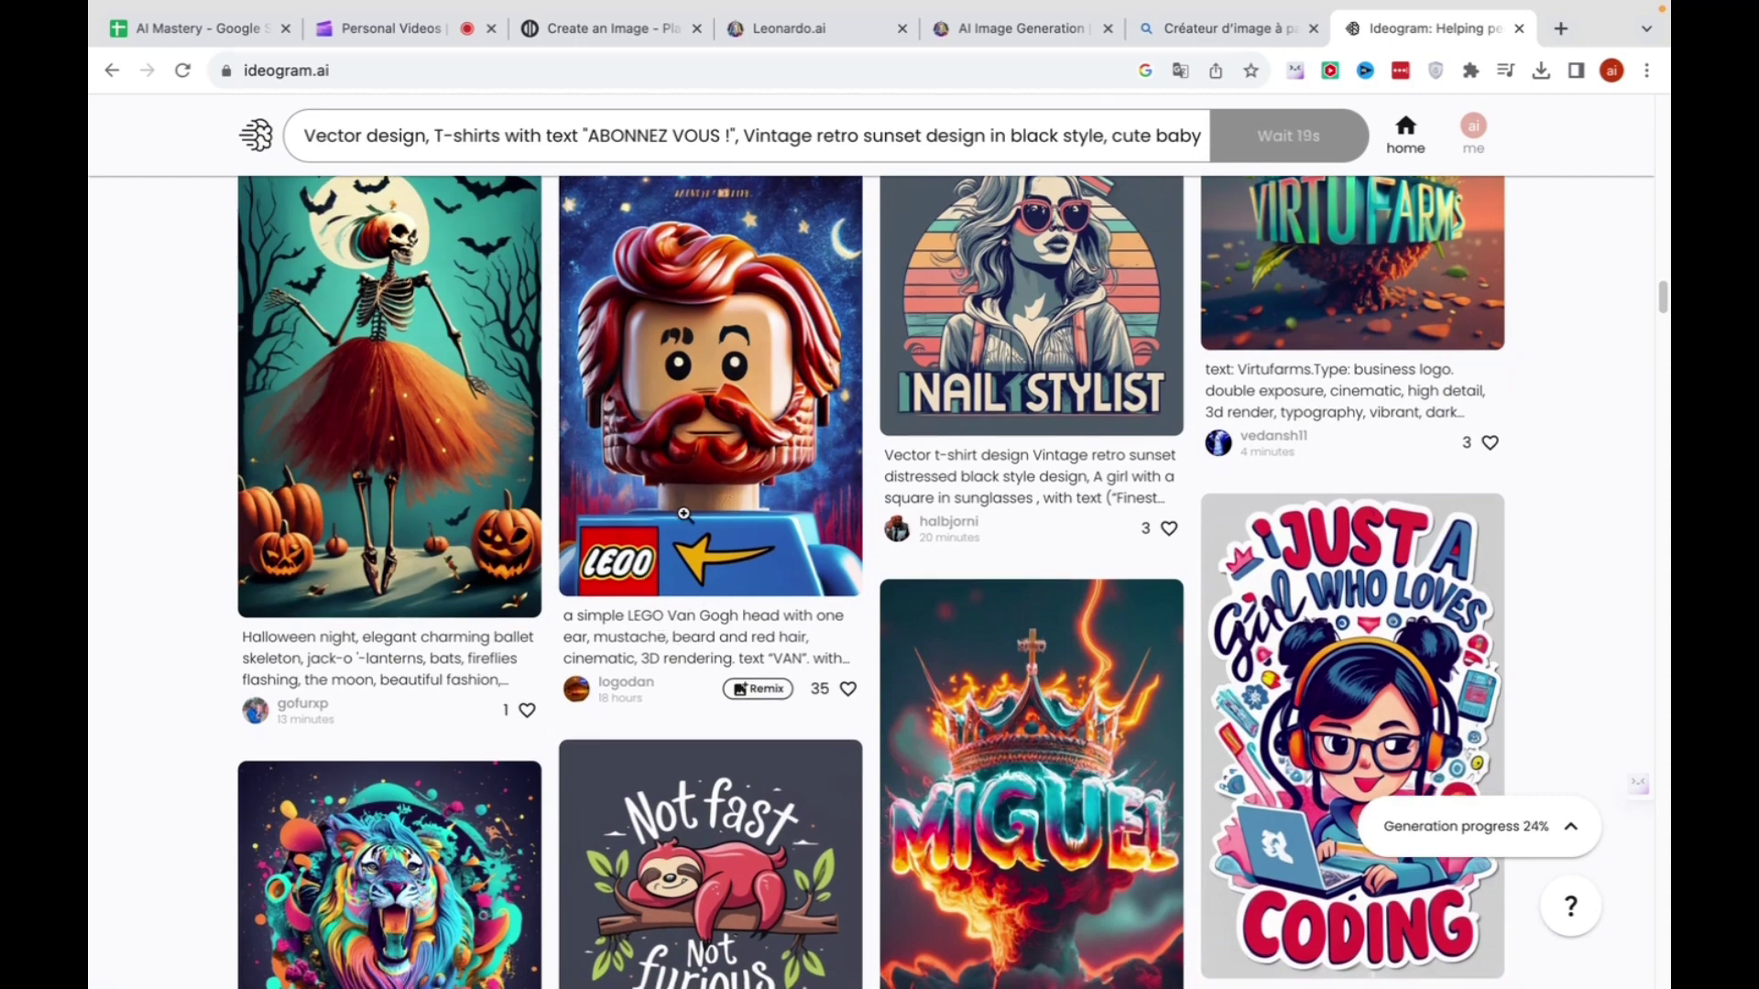
pyautogui.scroll(-6, 1374, 660)
pyautogui.scroll(-7, 1381, 657)
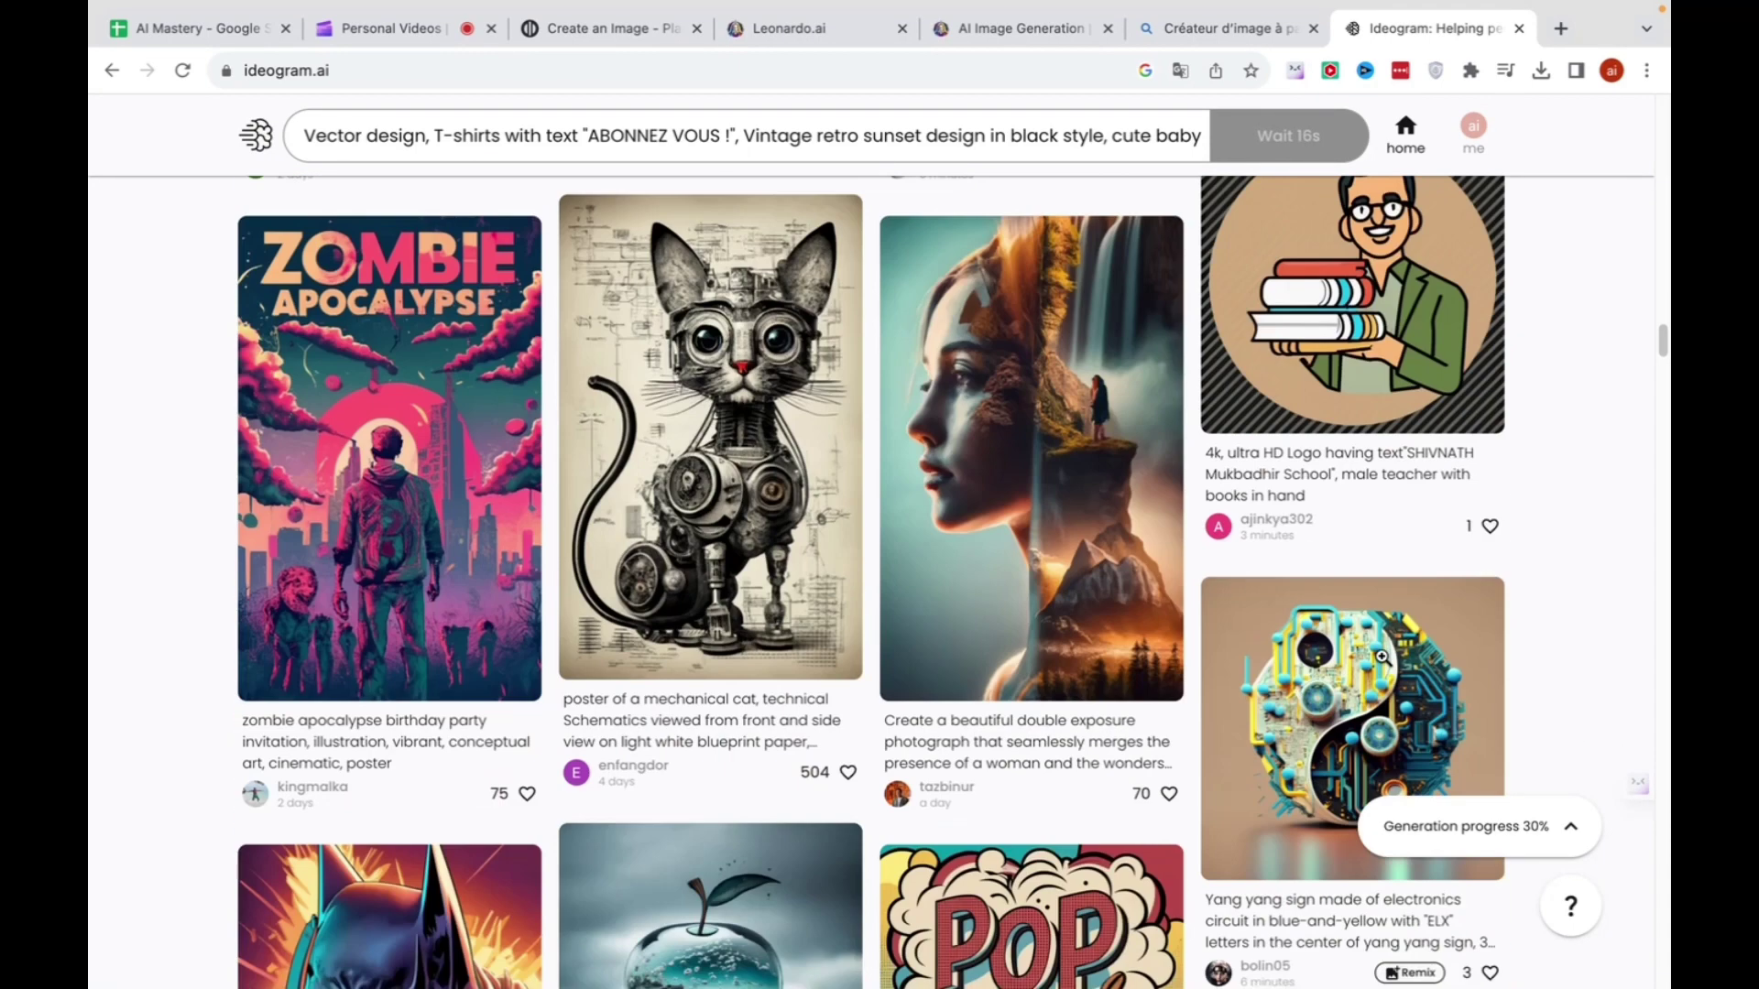